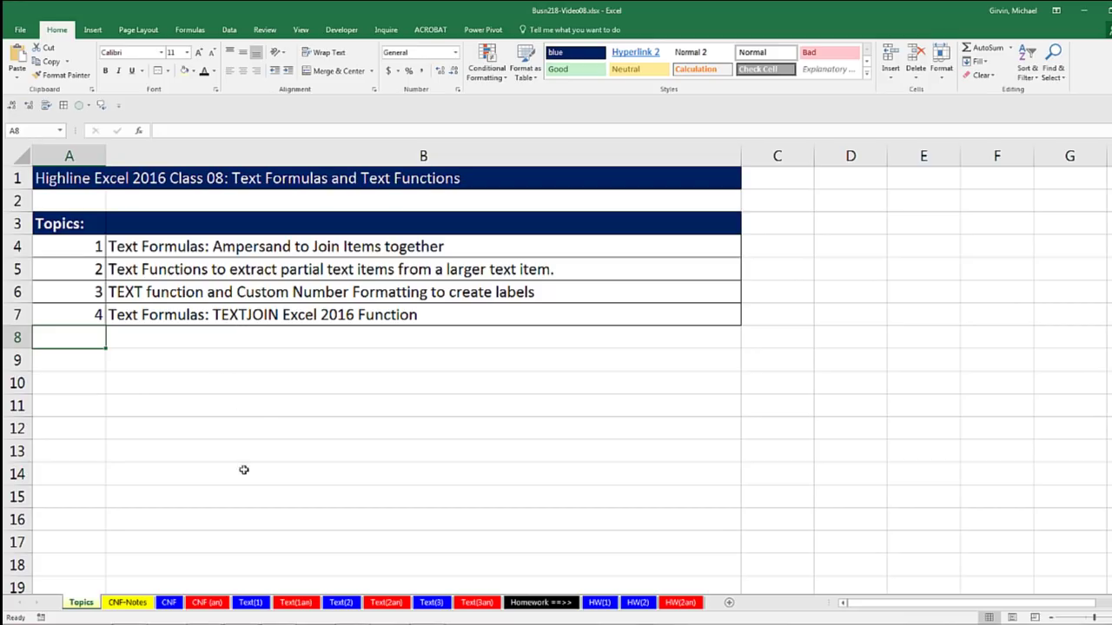
- On the Text(1) sheet, join first and last names with a space using =A6&" "&B6 in C6, and fill it down to C15
left_click(253, 603)
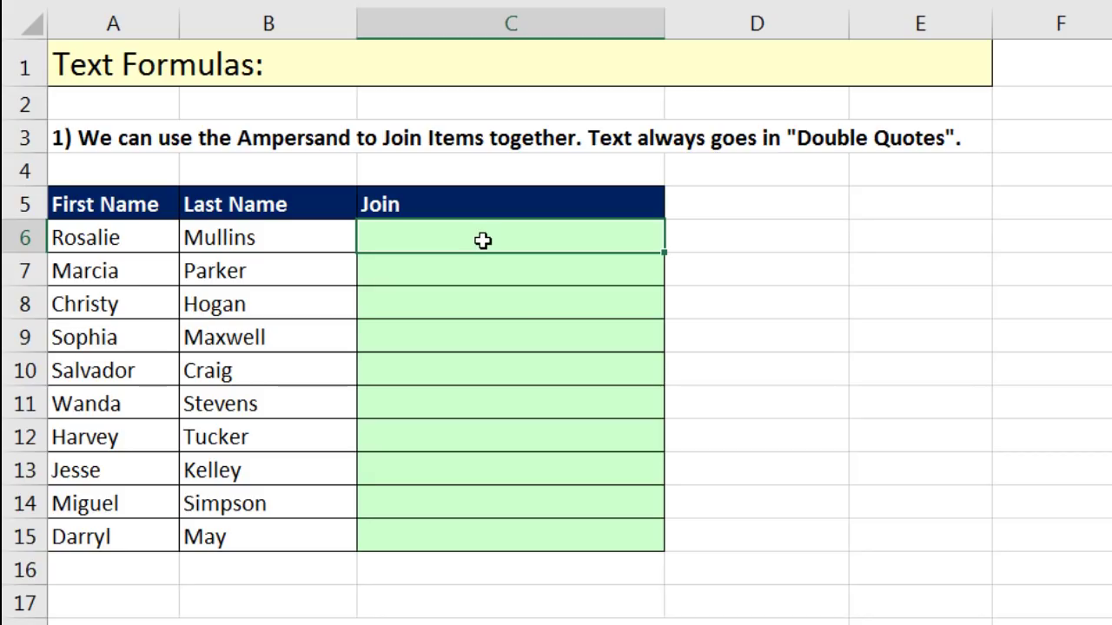
type("=")
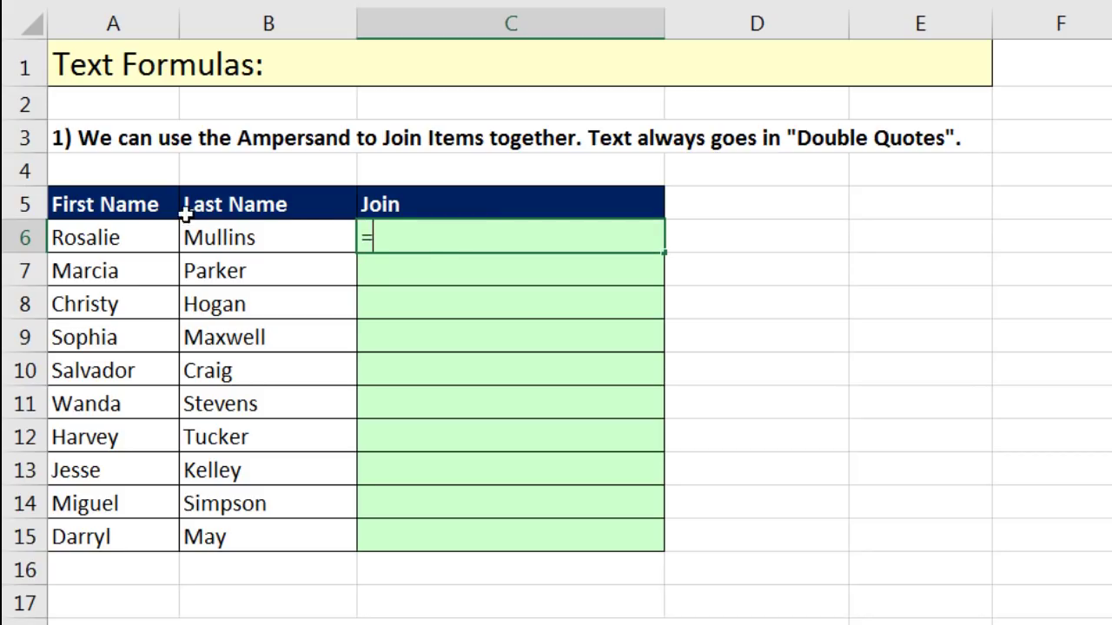
left_click(87, 228)
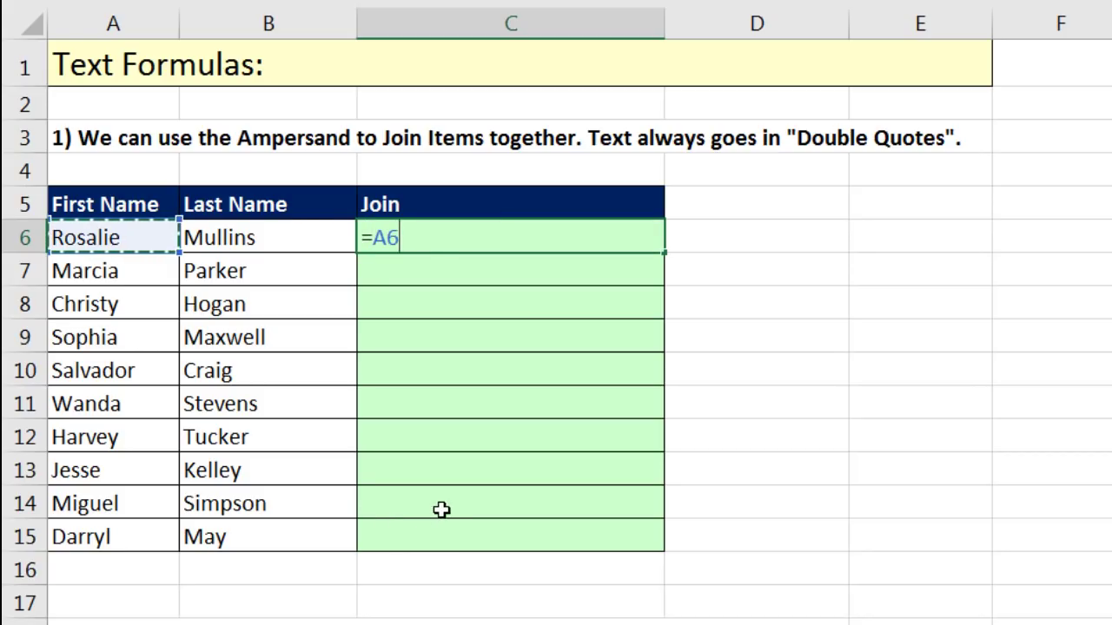
type("&")
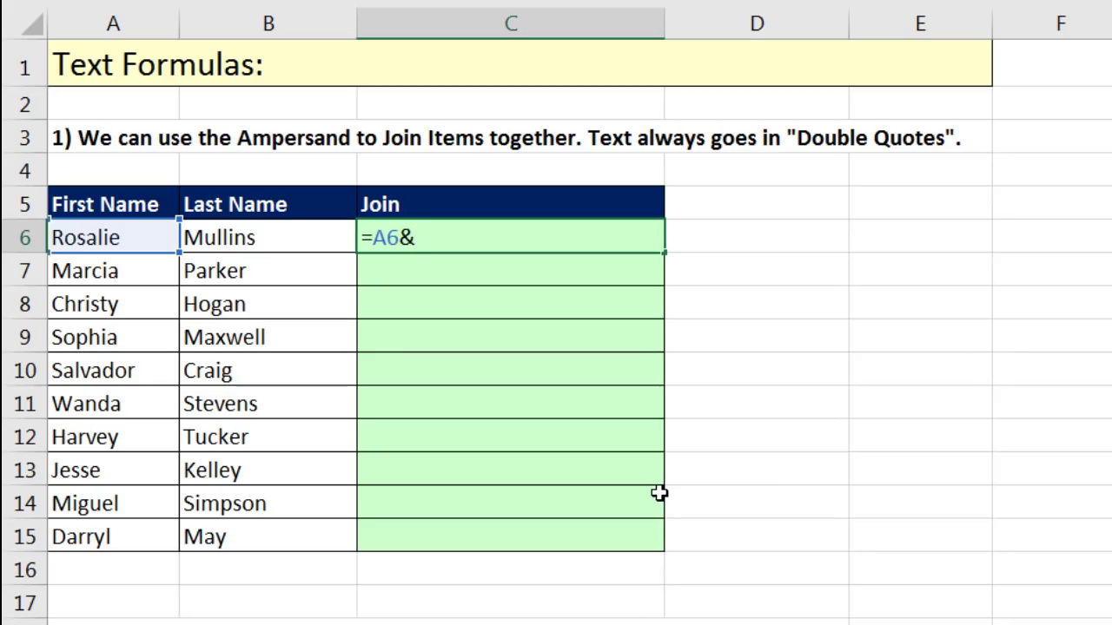
type("\" \"&")
left_click(287, 228)
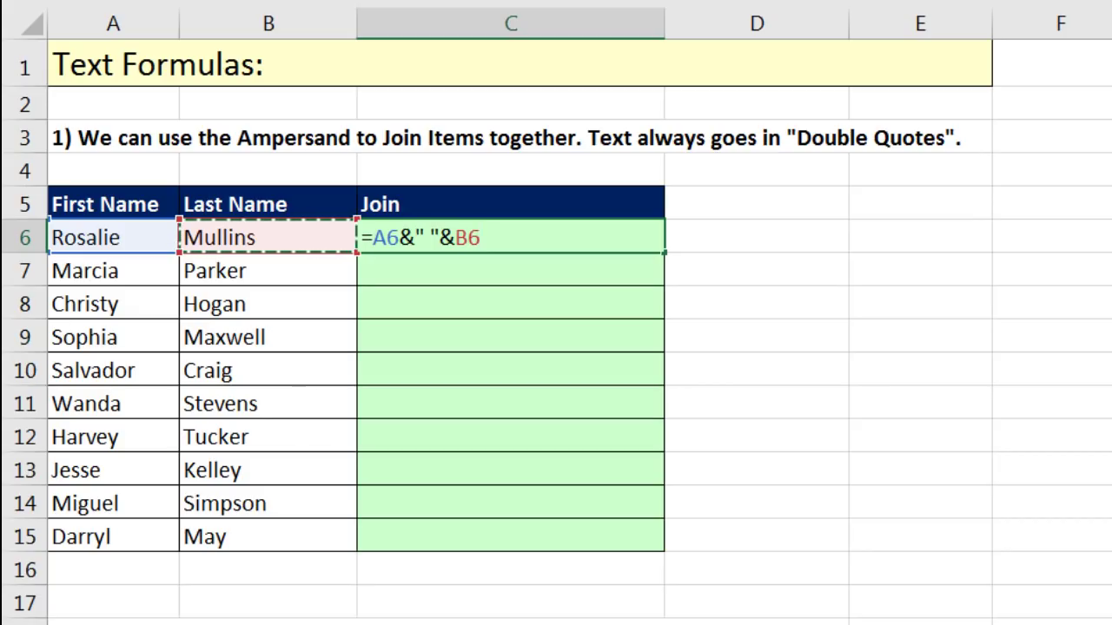
key("ctrl+Return")
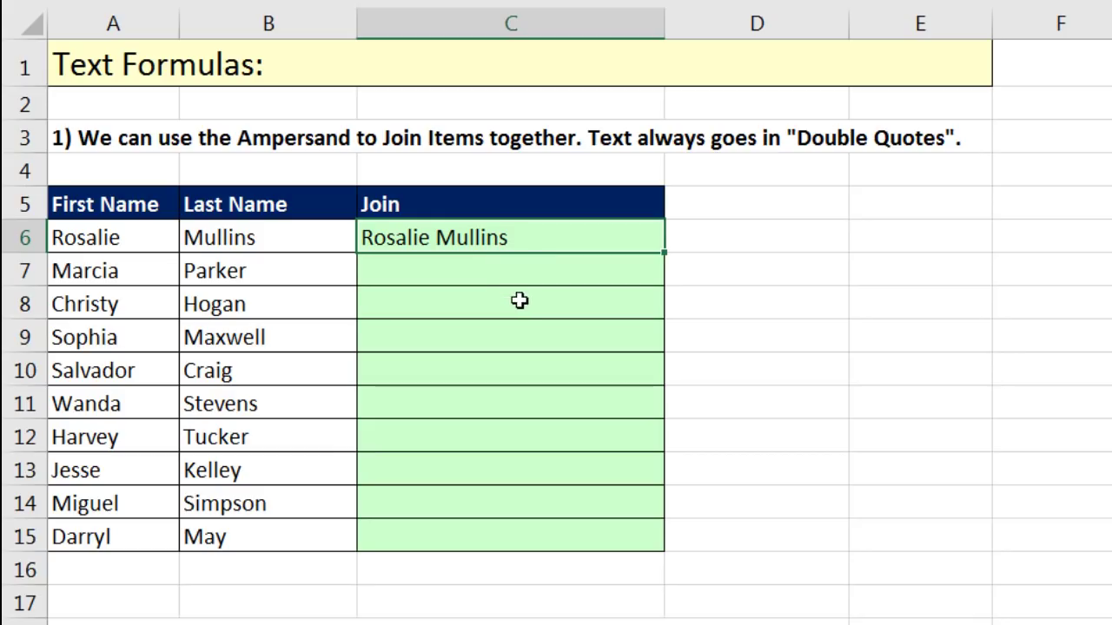
double_click(664, 254)
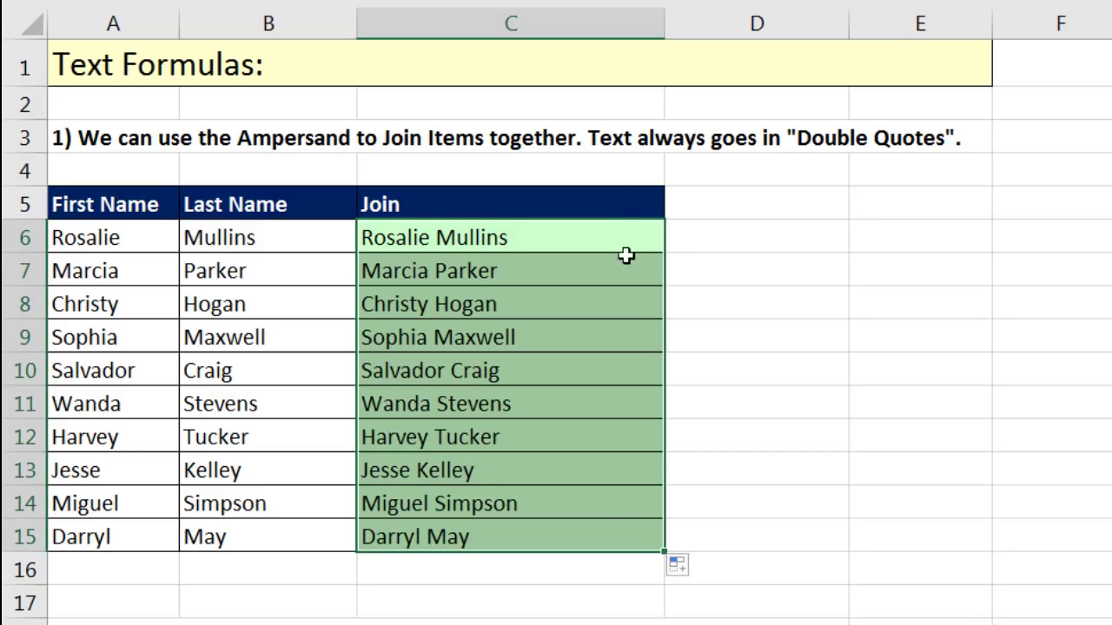
- Check the cell references of the copied join formula in the last Join cell, C15
left_click(584, 537)
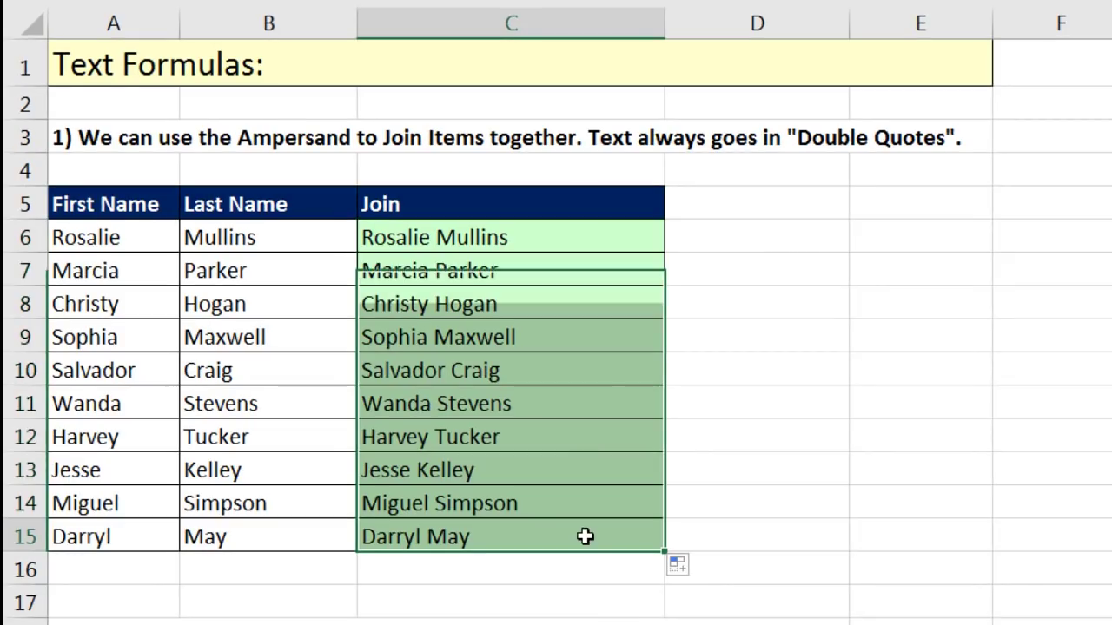
key("F2")
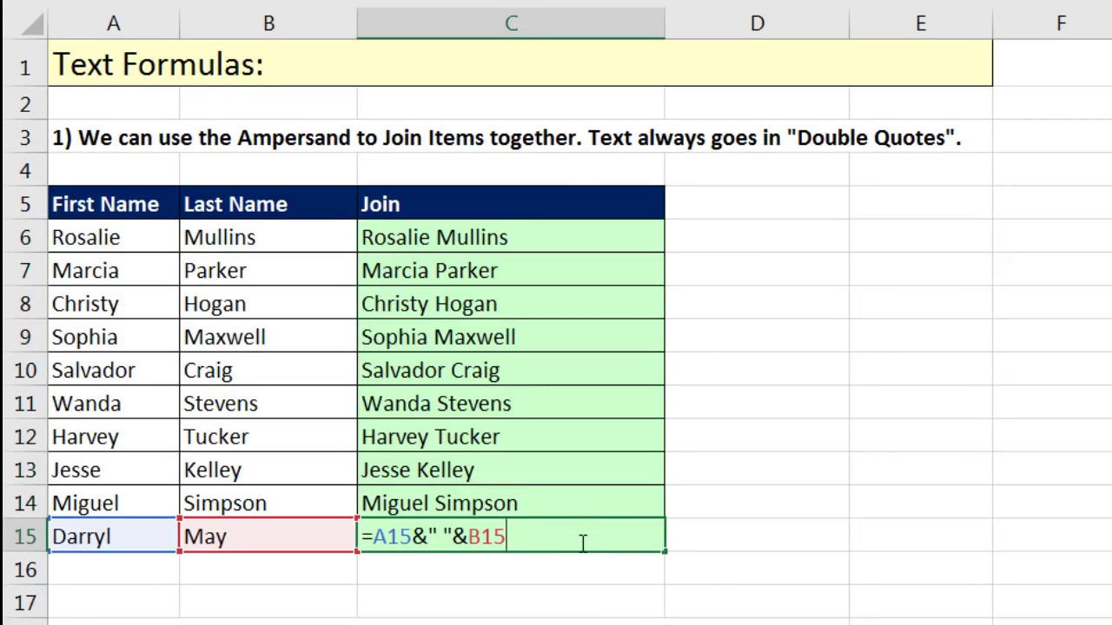
key("Escape")
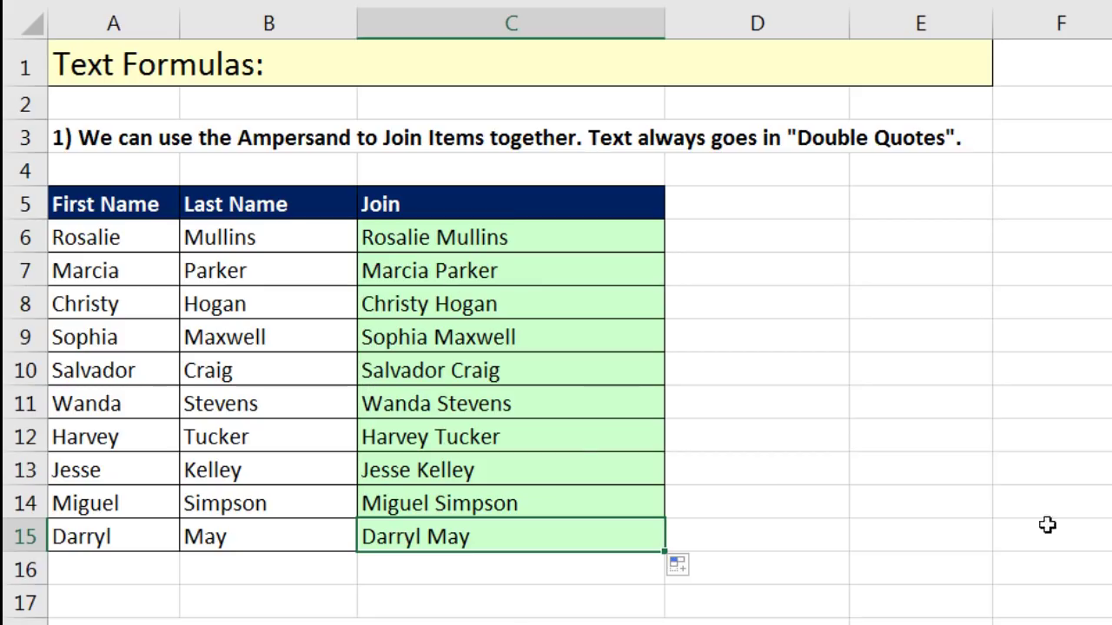
- Examine the State-Zip, Sales Rep and Description source columns in section 2 and the empty State and Zip cells they feed
scroll(556, 330, "down", 2)
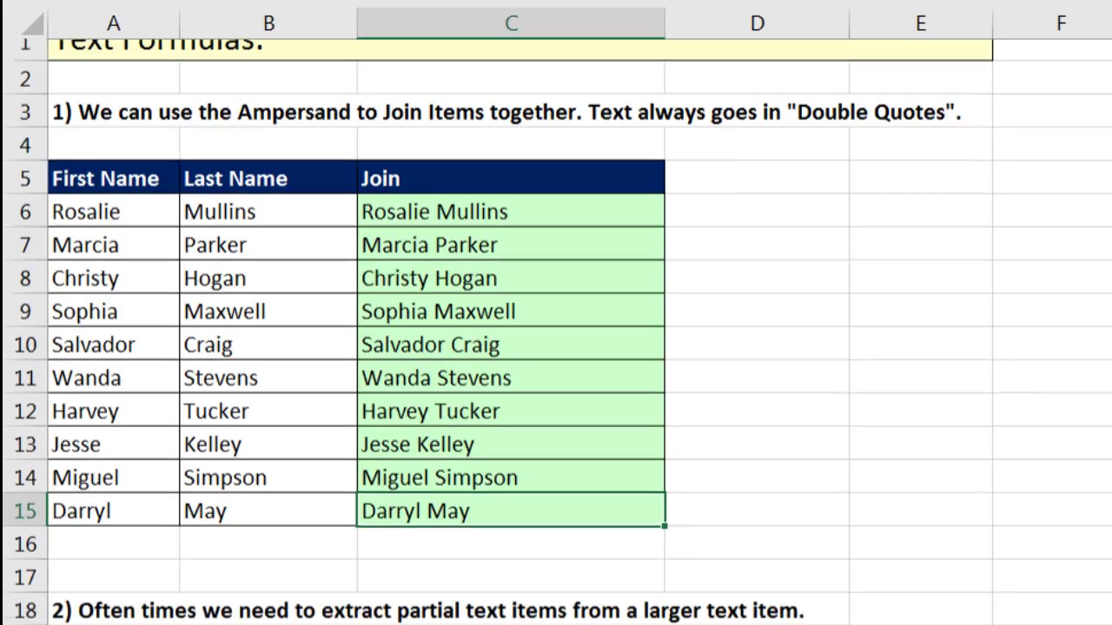
scroll(556, 330, "down", 3)
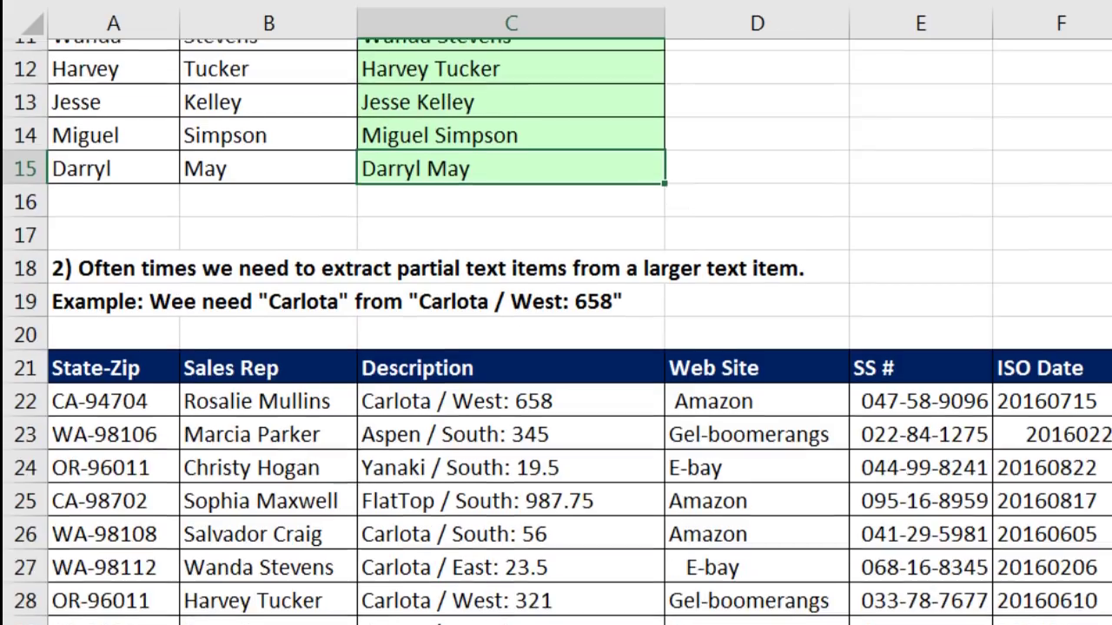
scroll(556, 330, "down", 1)
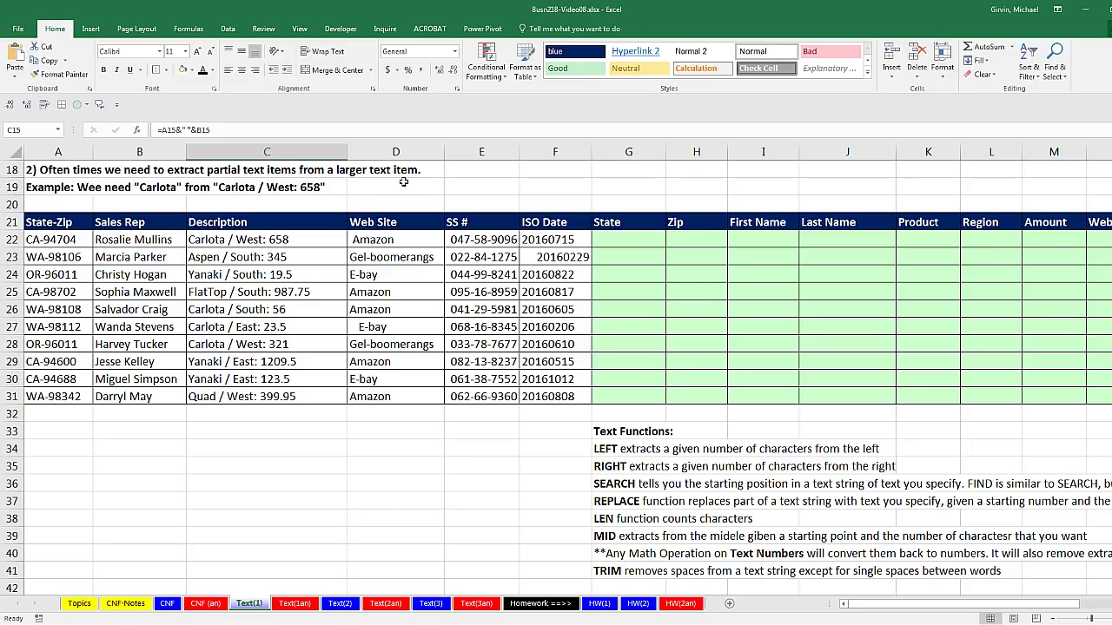
left_click(66, 238)
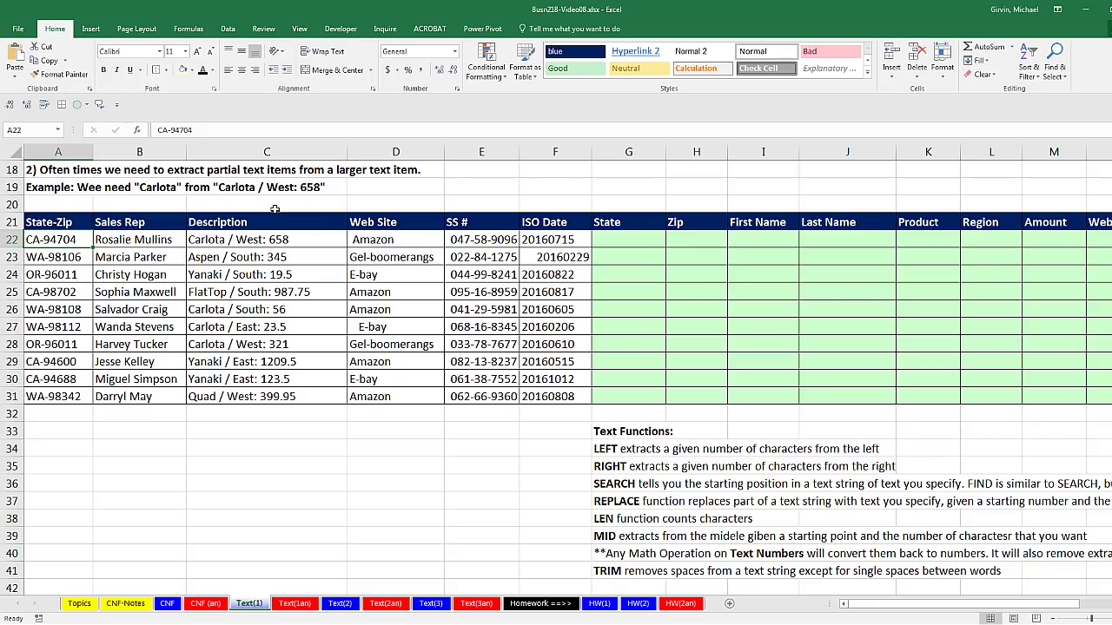
left_click(144, 239)
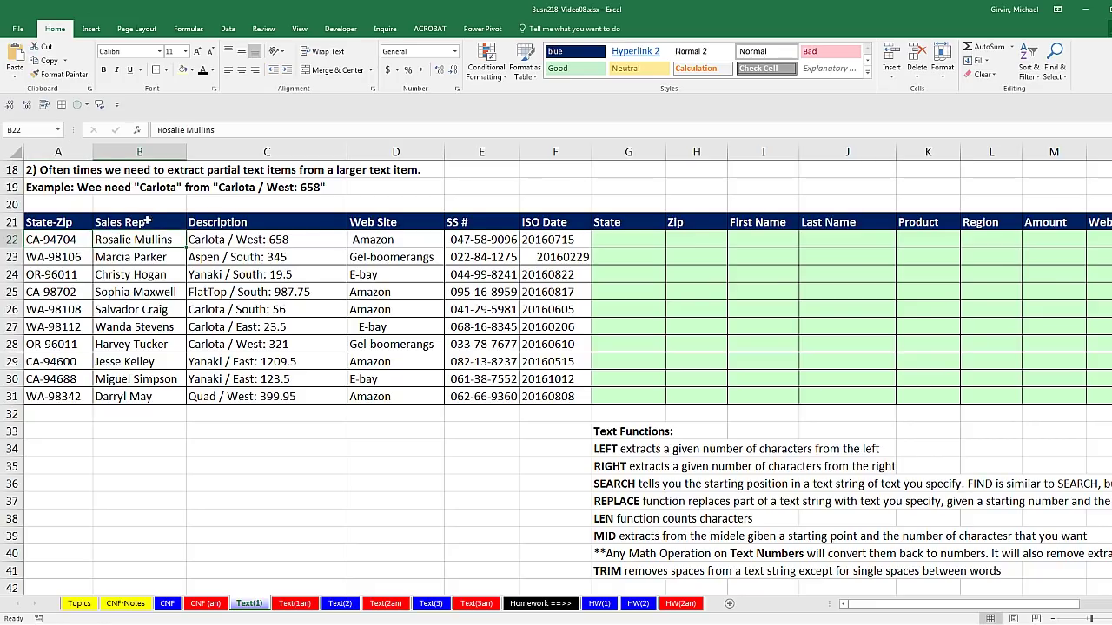
left_click(258, 238)
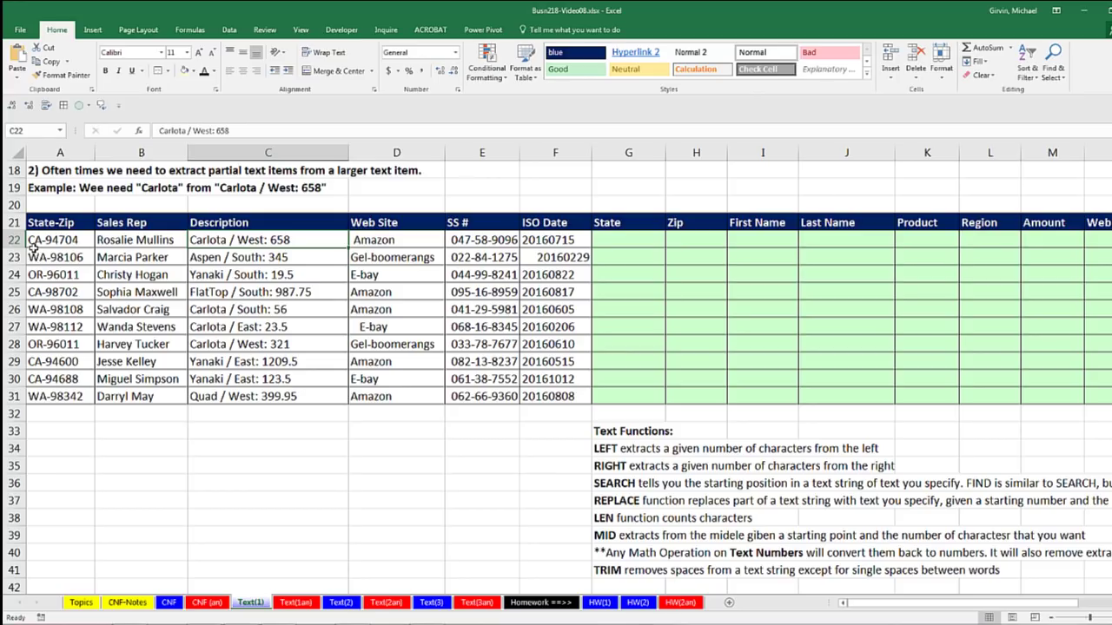
left_click(626, 246)
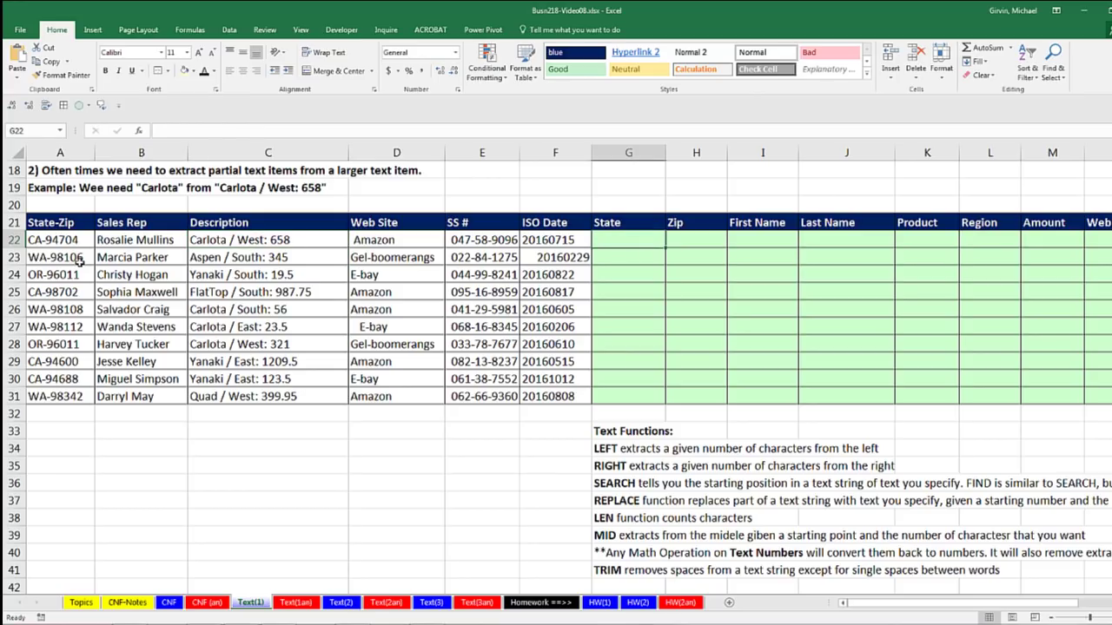
left_click(699, 238)
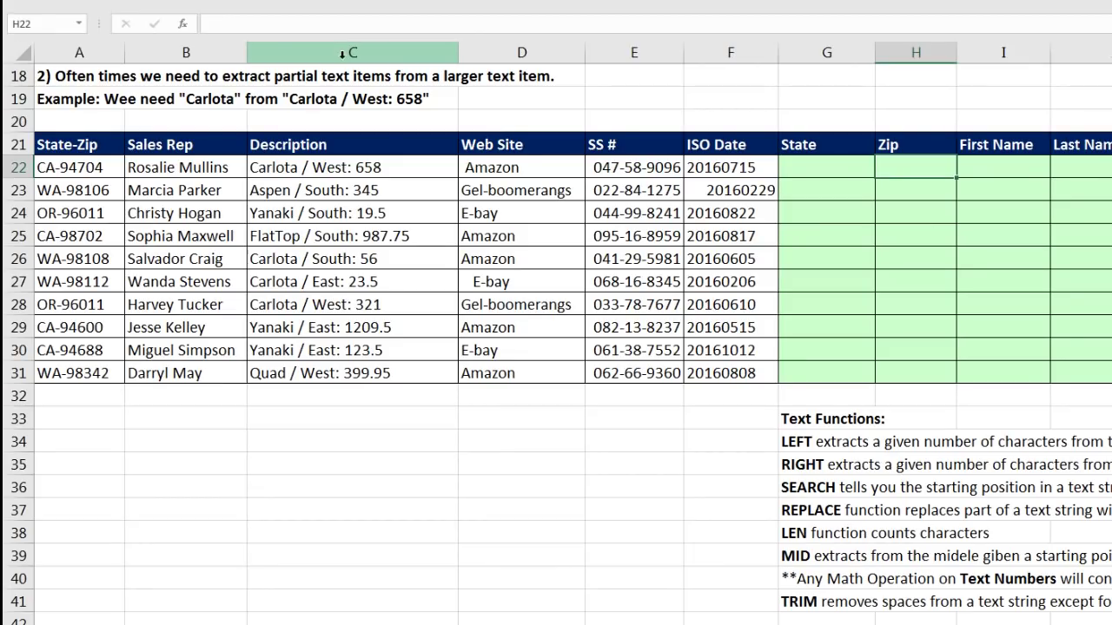
- Hide columns C through F, from Description to ISO Date
left_click_drag(353, 52, 732, 39)
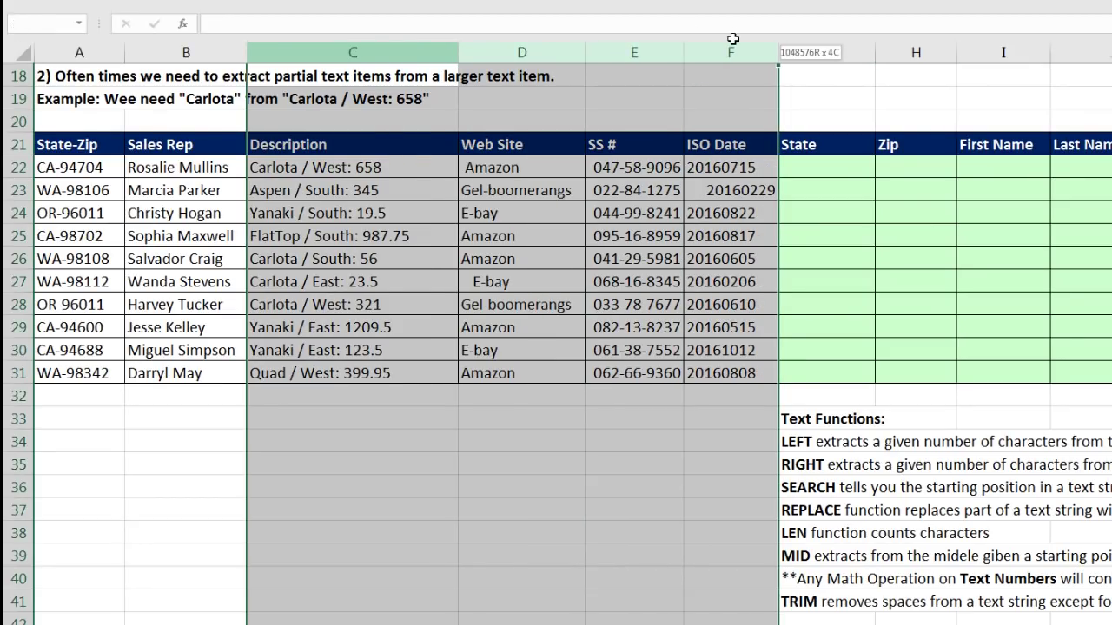
right_click(524, 59)
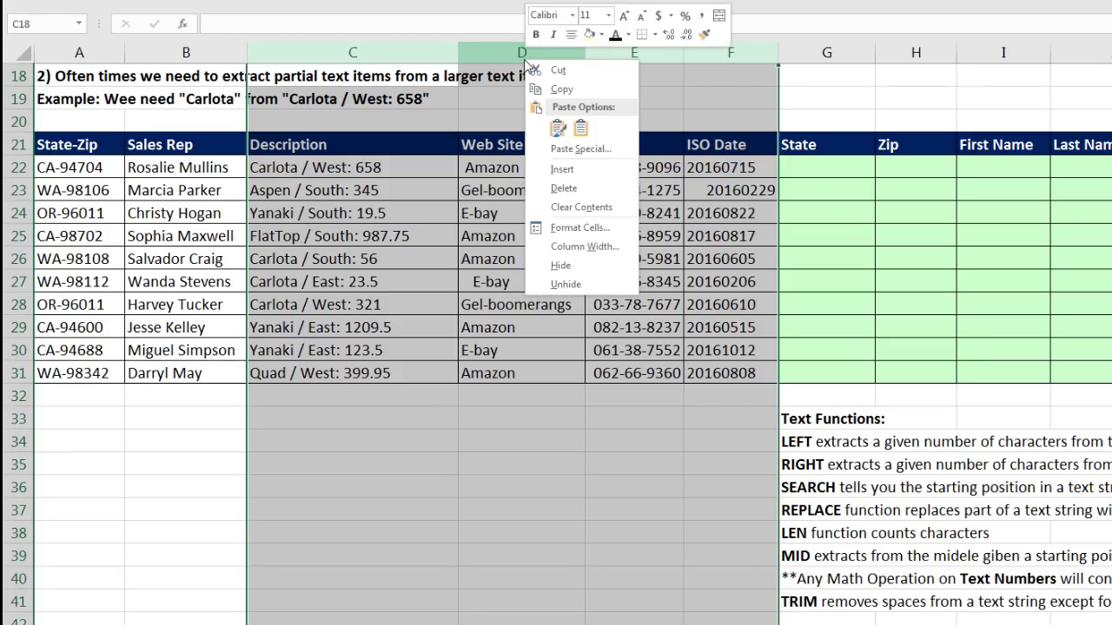
left_click(572, 271)
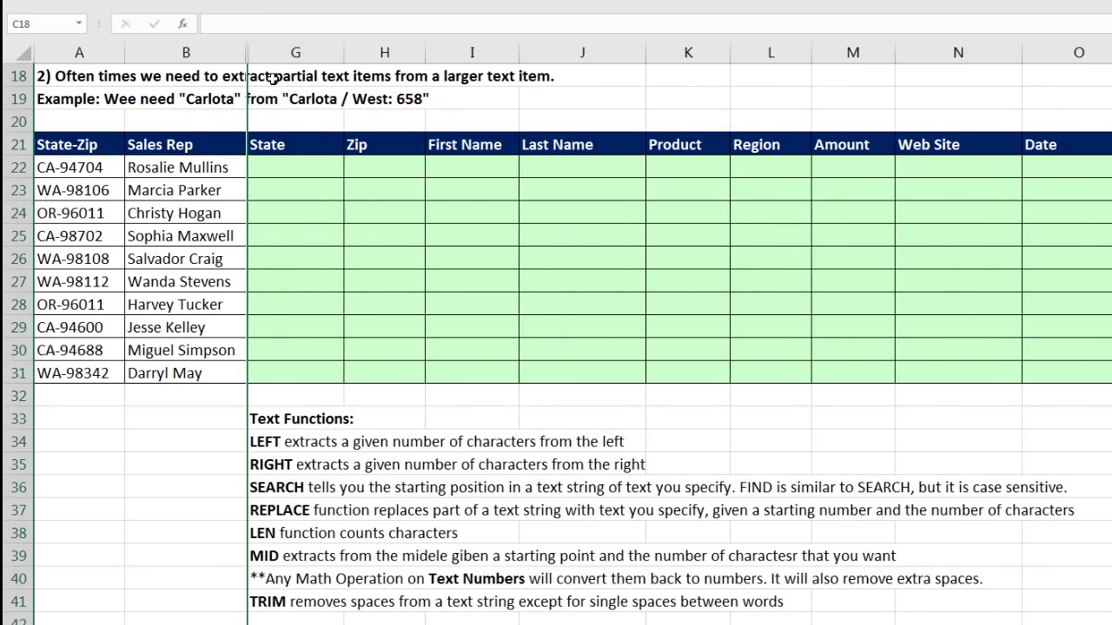
- Extract the state code in G22 with =LEFT(A22,2) and fill the formula down the State column to row 31
left_click(289, 166)
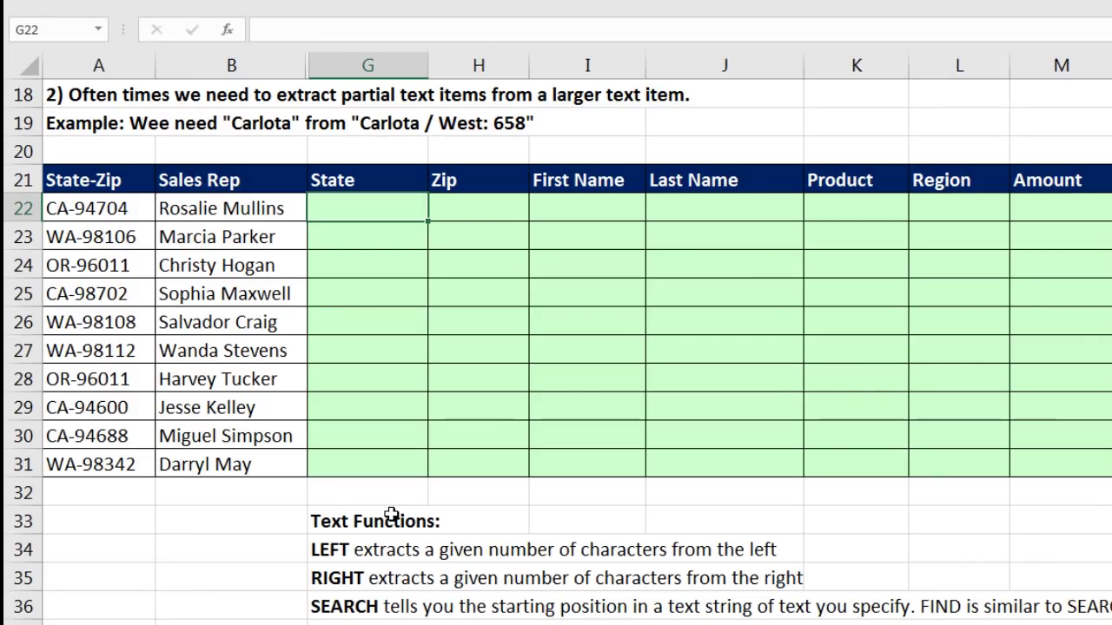
type("=left(")
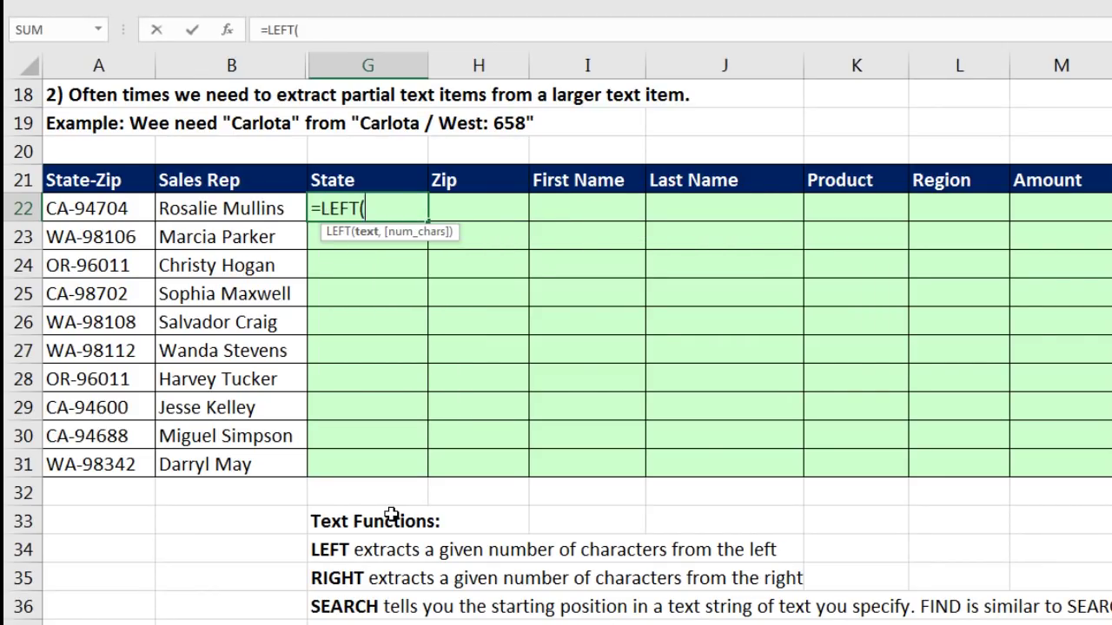
left_click(91, 209)
type(",")
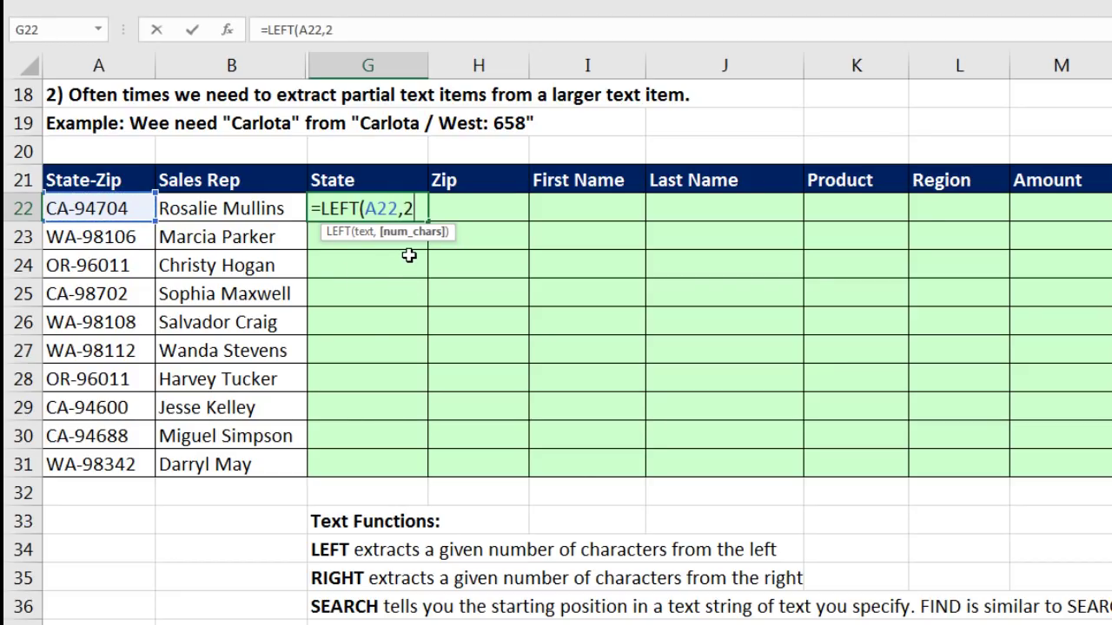
type("2)")
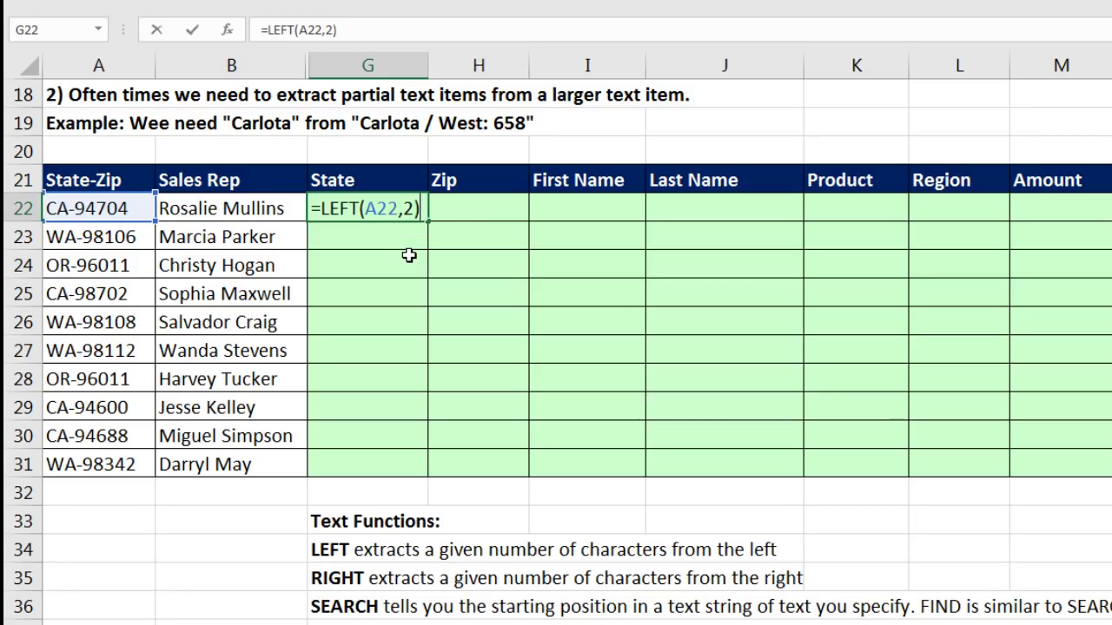
key("ctrl+Return")
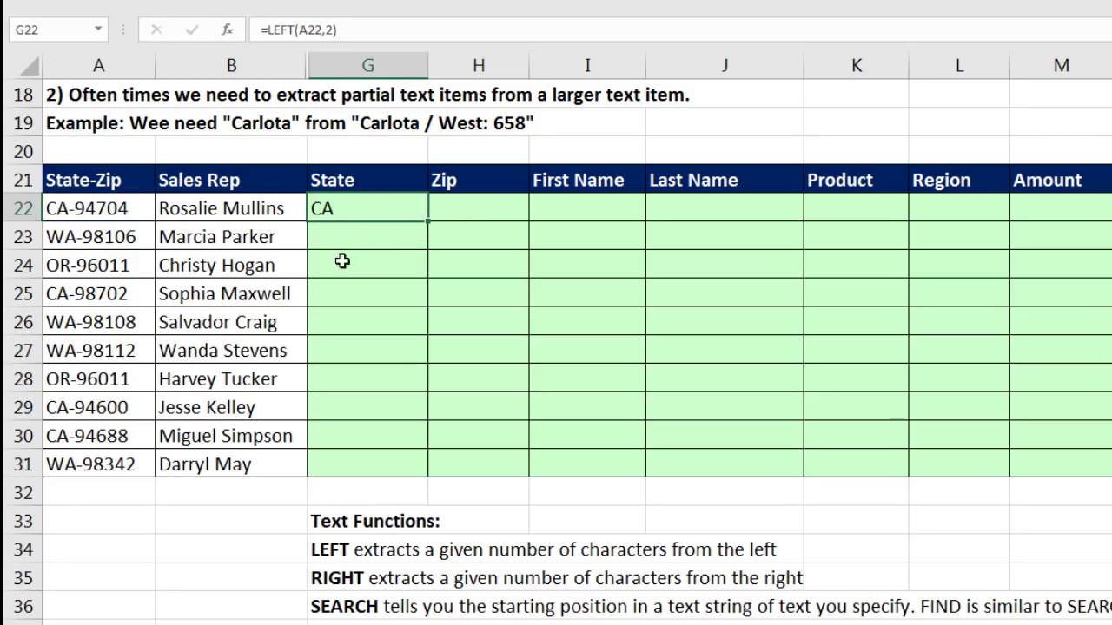
double_click(427, 221)
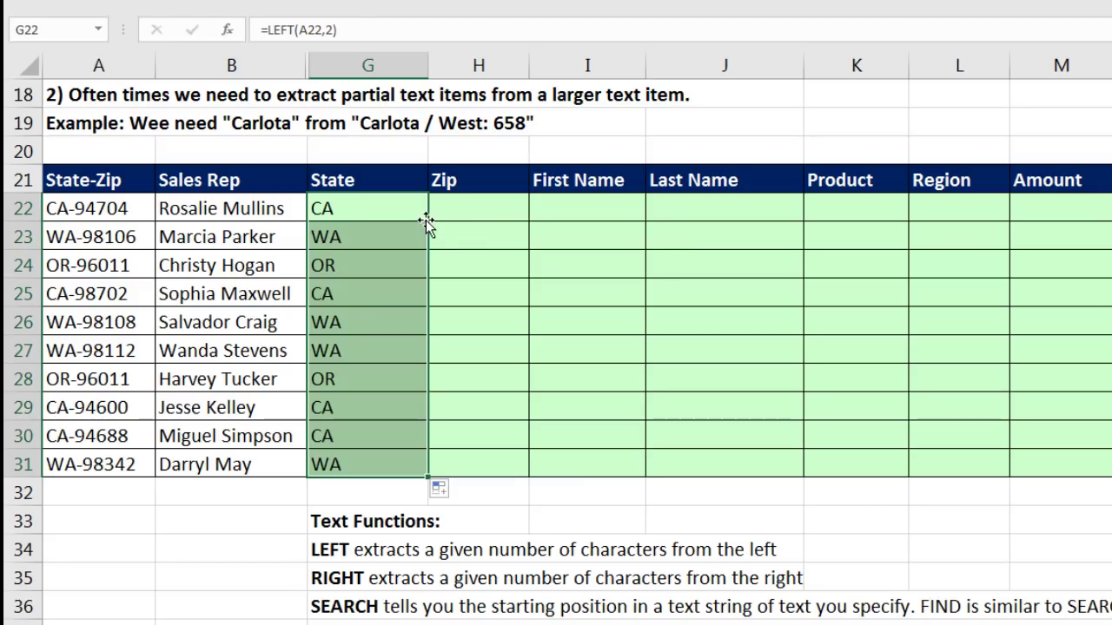
- Extract the zip code in H22 with =RIGHT(A22,5) and fill the formula down the Zip column to row 31
left_click(466, 212)
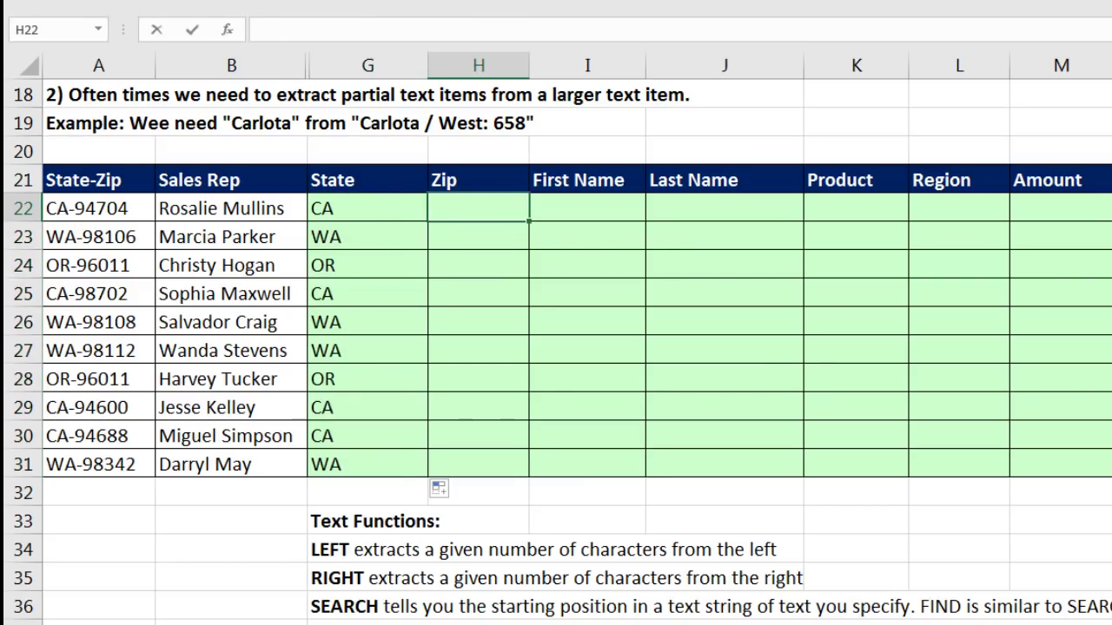
type("=righ")
key("Tab")
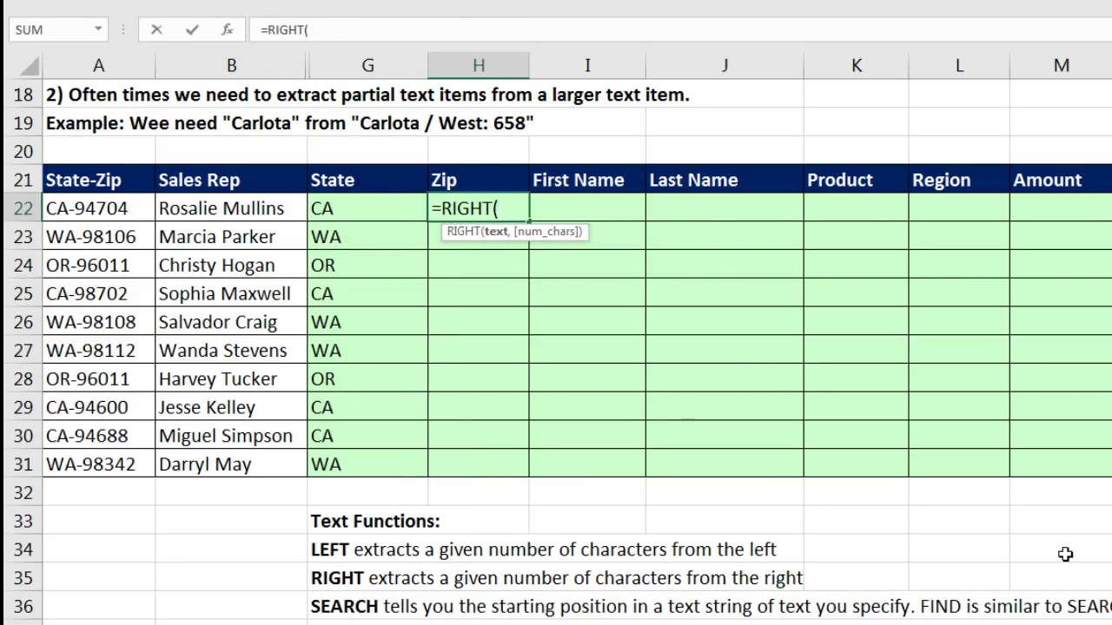
left_click(96, 205)
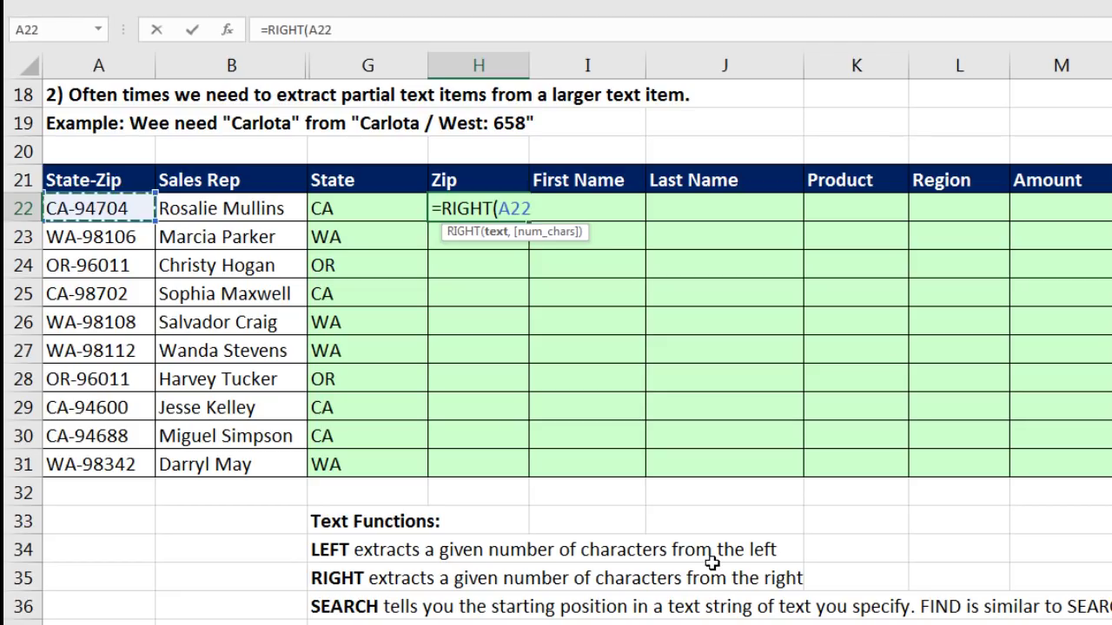
type(",5")
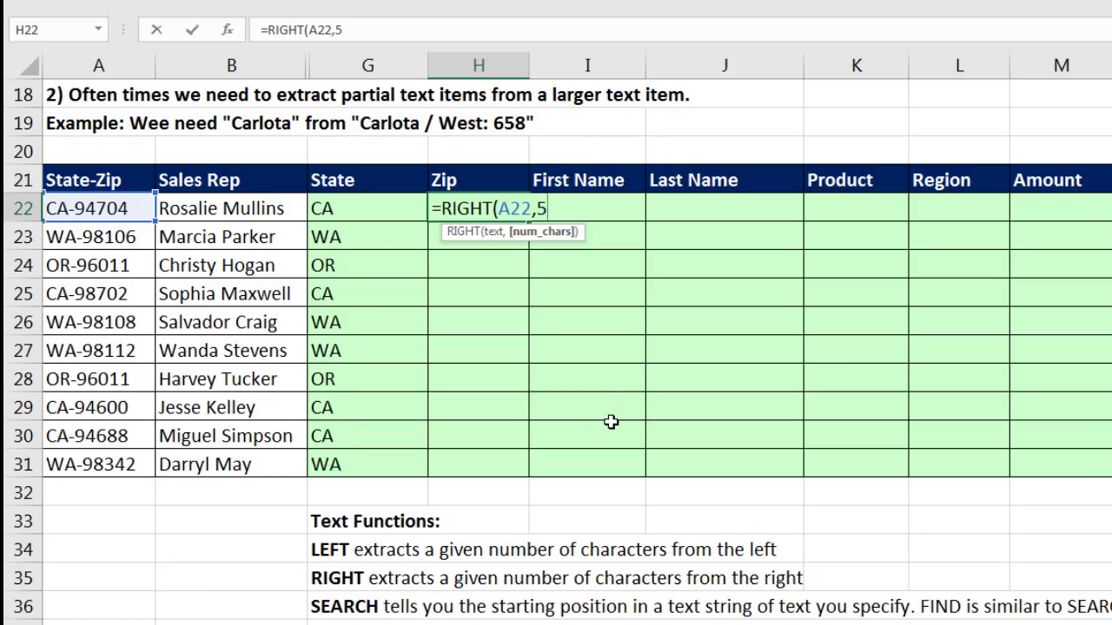
type(")")
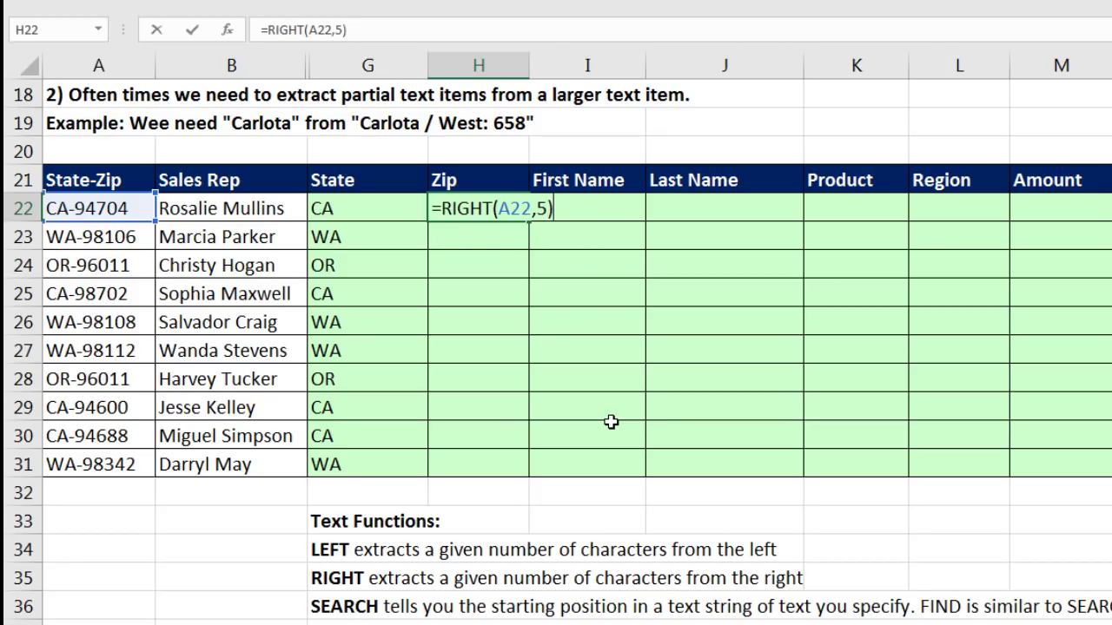
key("ctrl+Return")
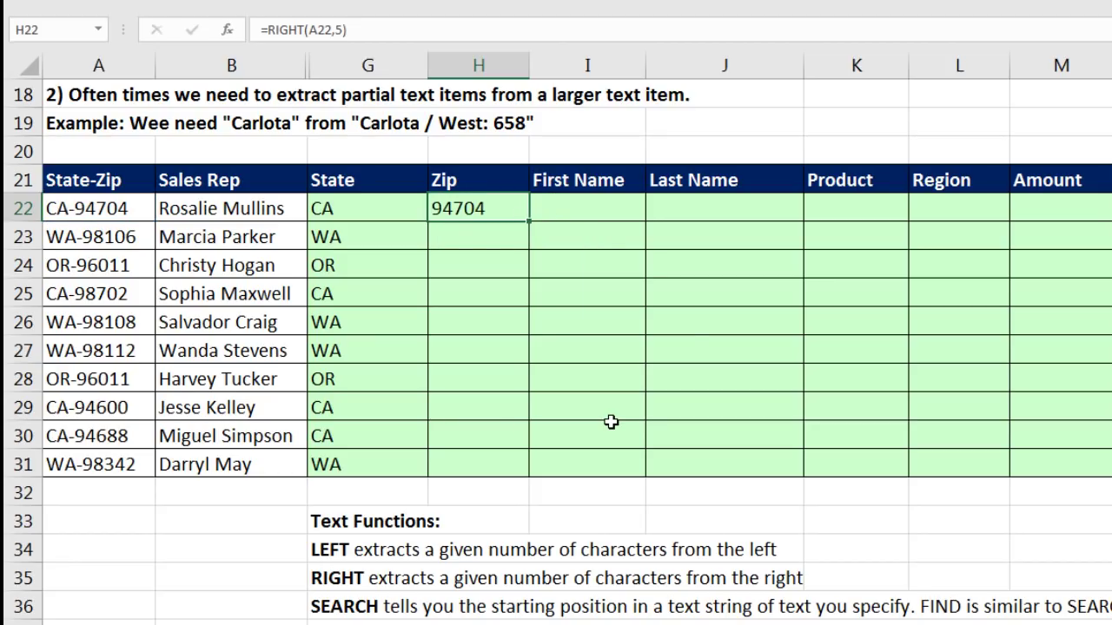
double_click(532, 222)
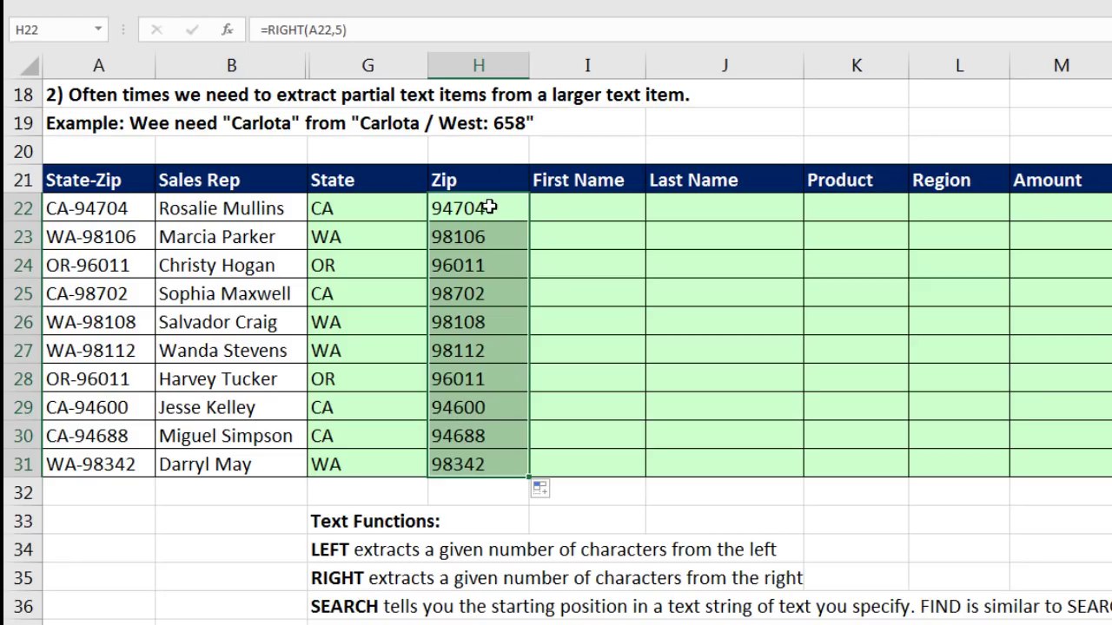
- Find the position of the space in the sales rep's name in I22 with =SEARCH(" ",B22) and fill it down to row 31
left_click(558, 211)
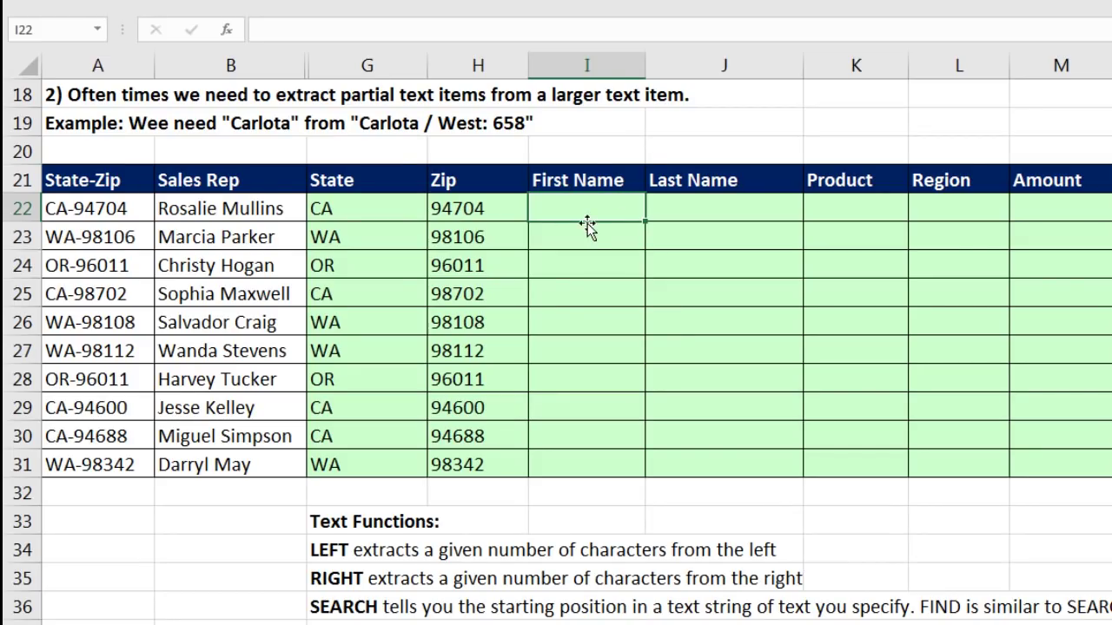
left_click(233, 210)
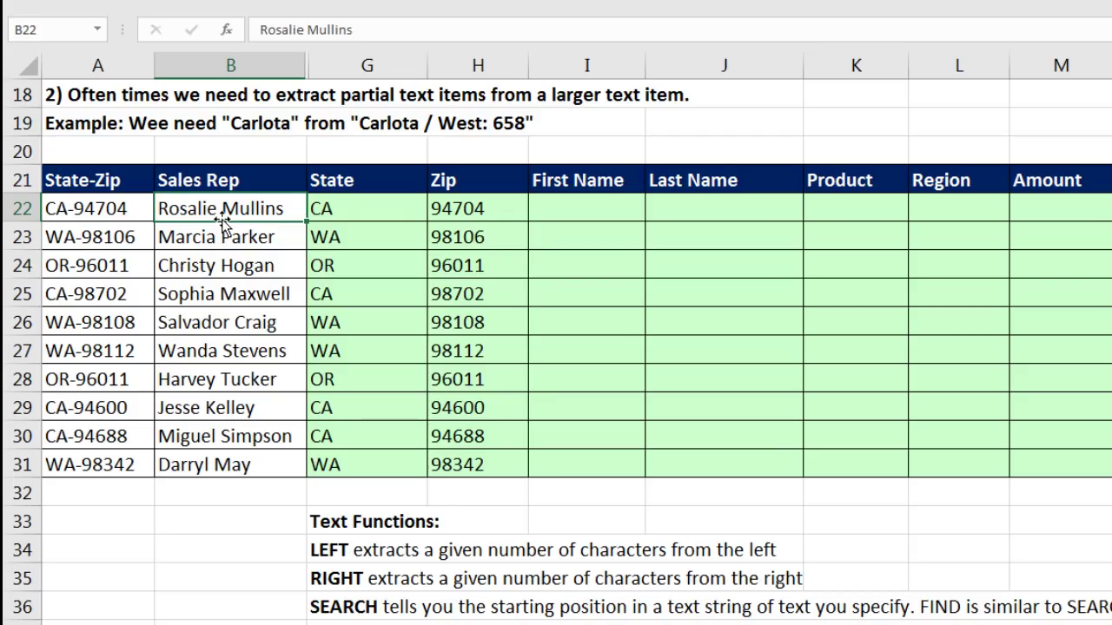
left_click(550, 211)
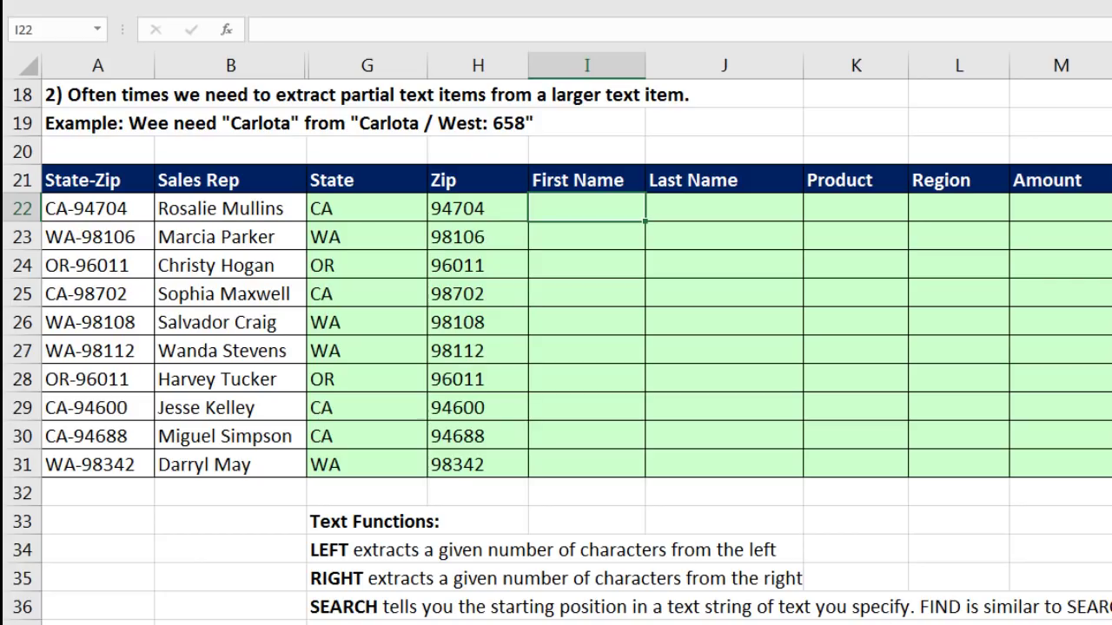
type("=s")
key("Tab")
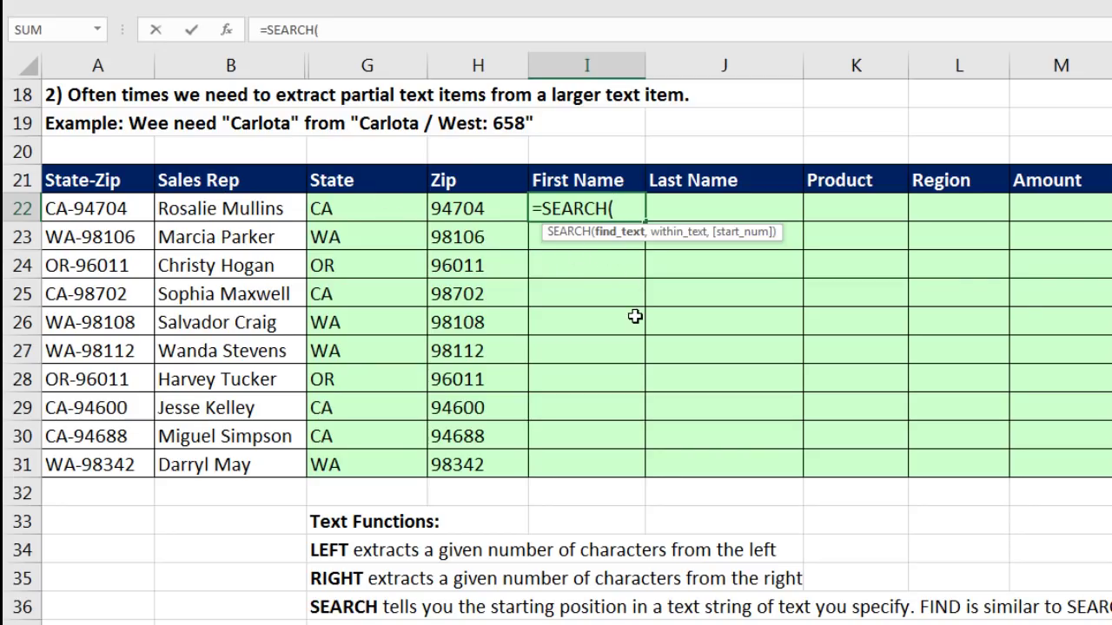
type("\",")
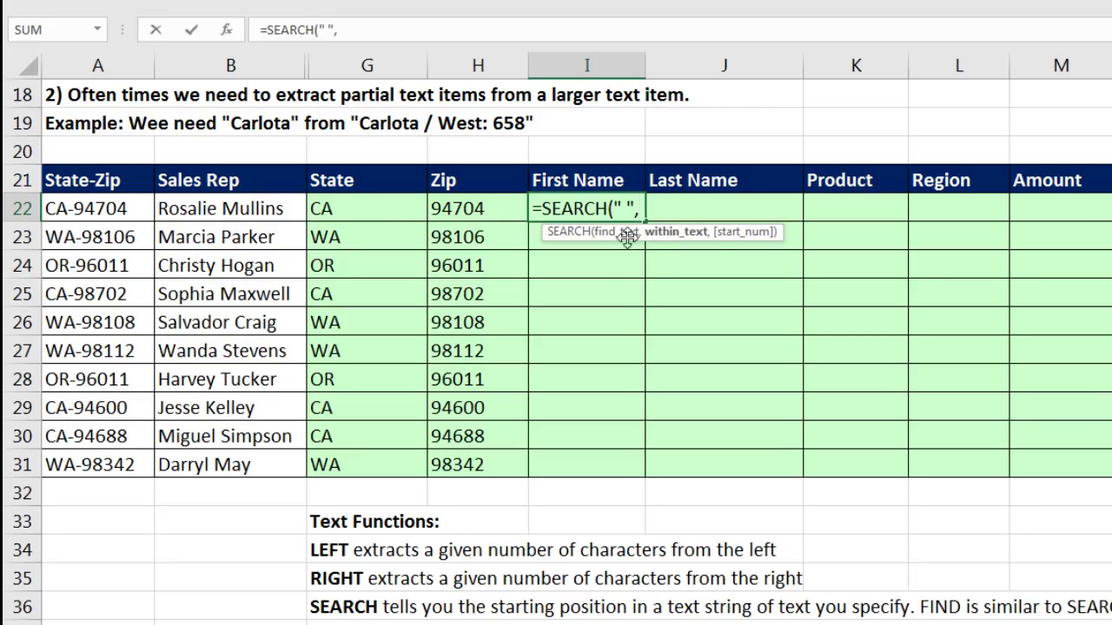
left_click(240, 207)
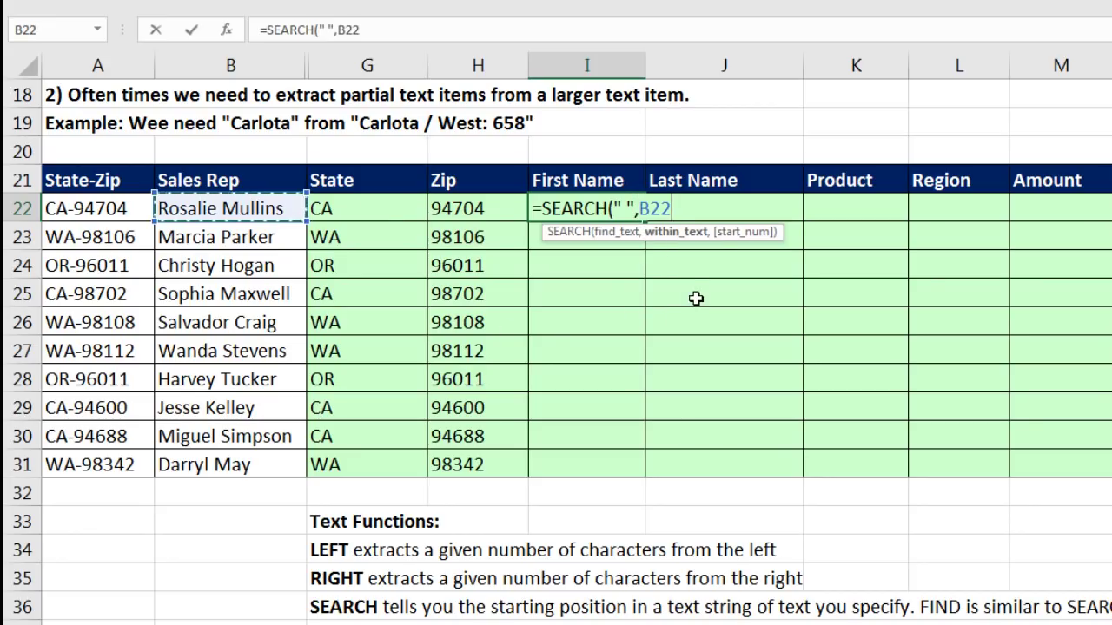
type(")")
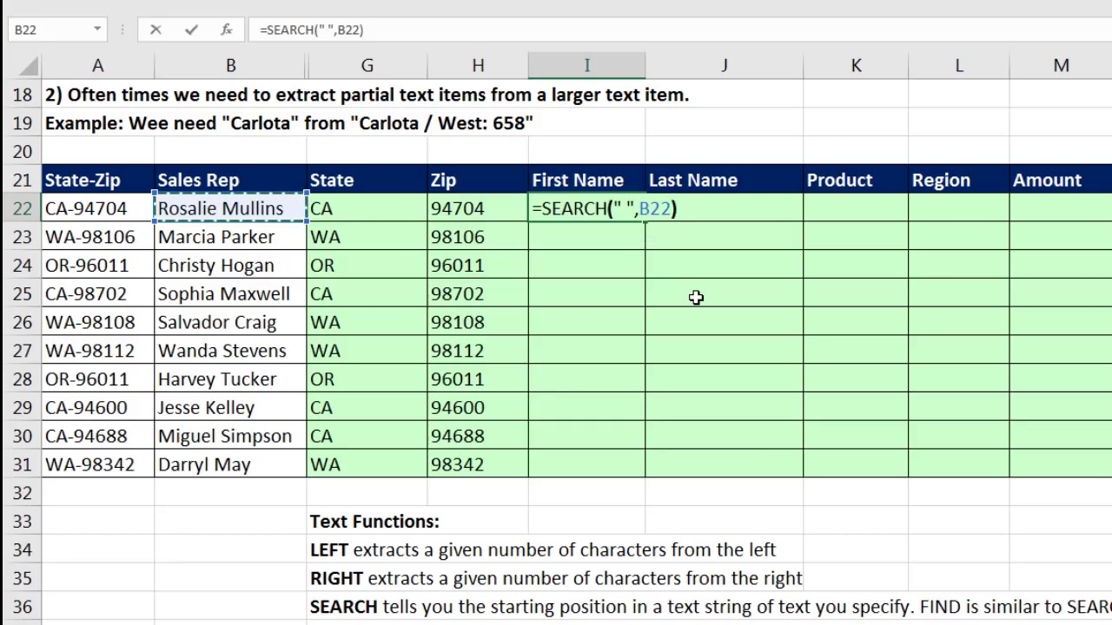
key("ctrl+Return")
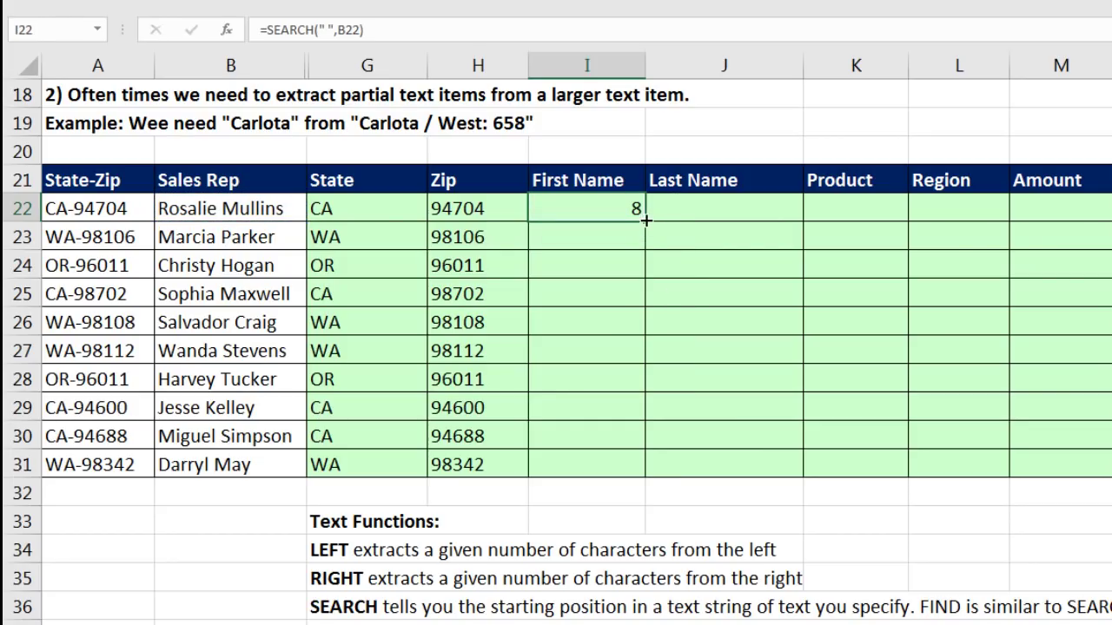
double_click(645, 221)
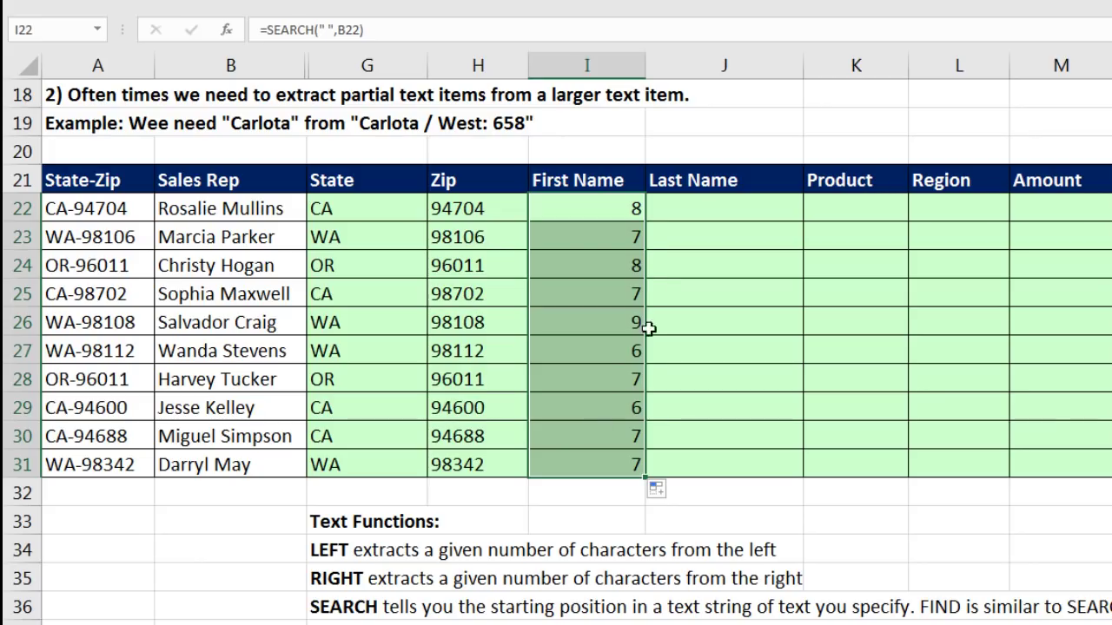
- Subtract 1 in I22 to make =SEARCH(" ",B22)-1 and refill the First Name column down to row 31
left_click(612, 212)
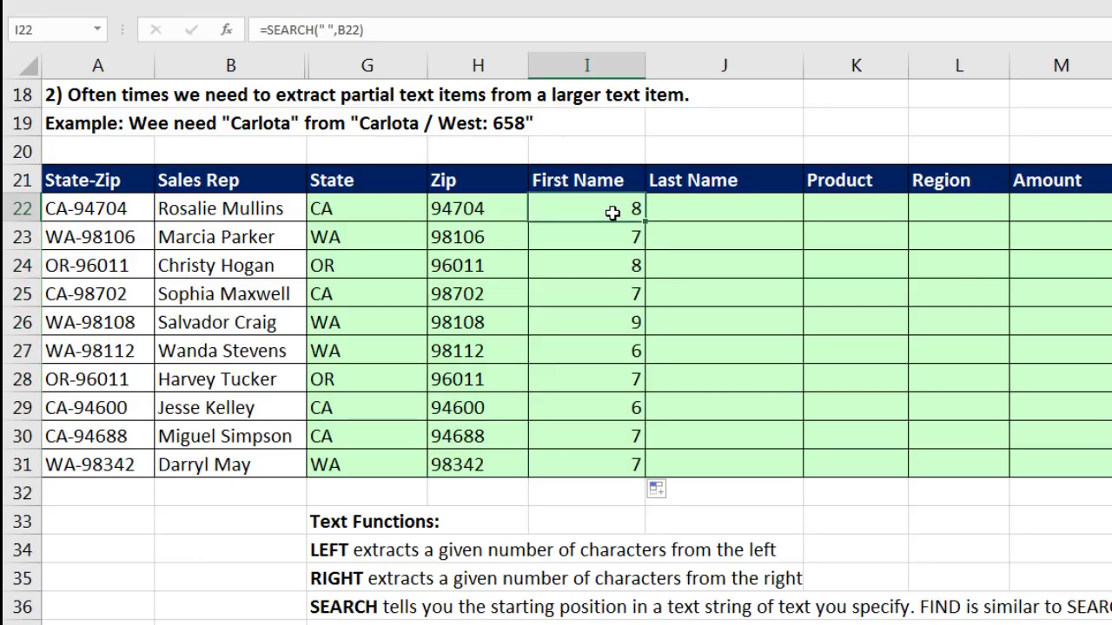
key("F2")
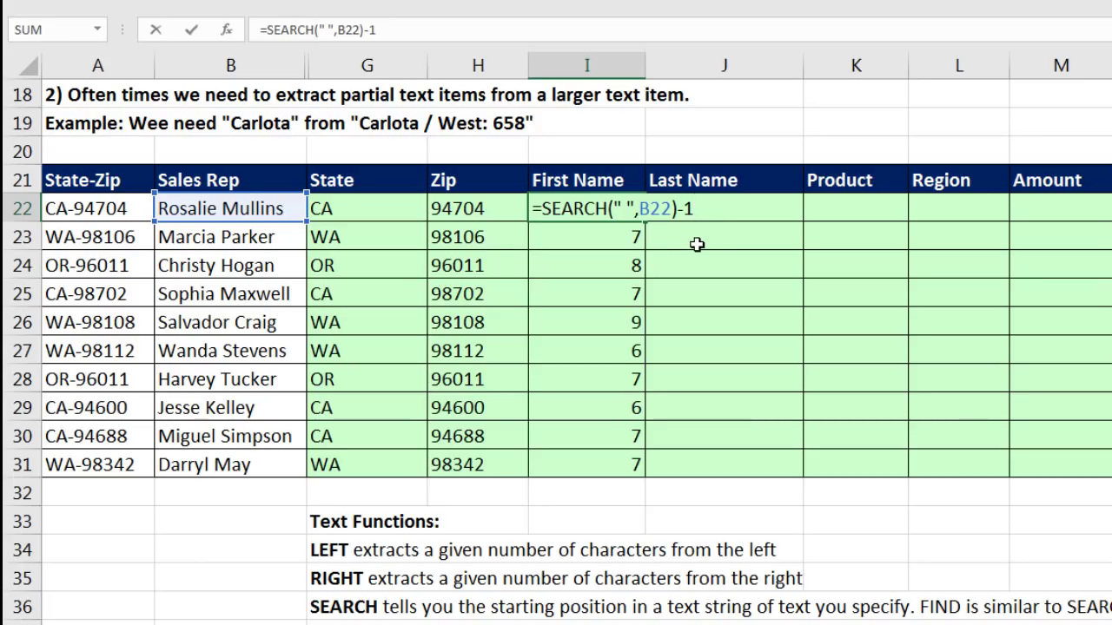
key("ctrl+Return")
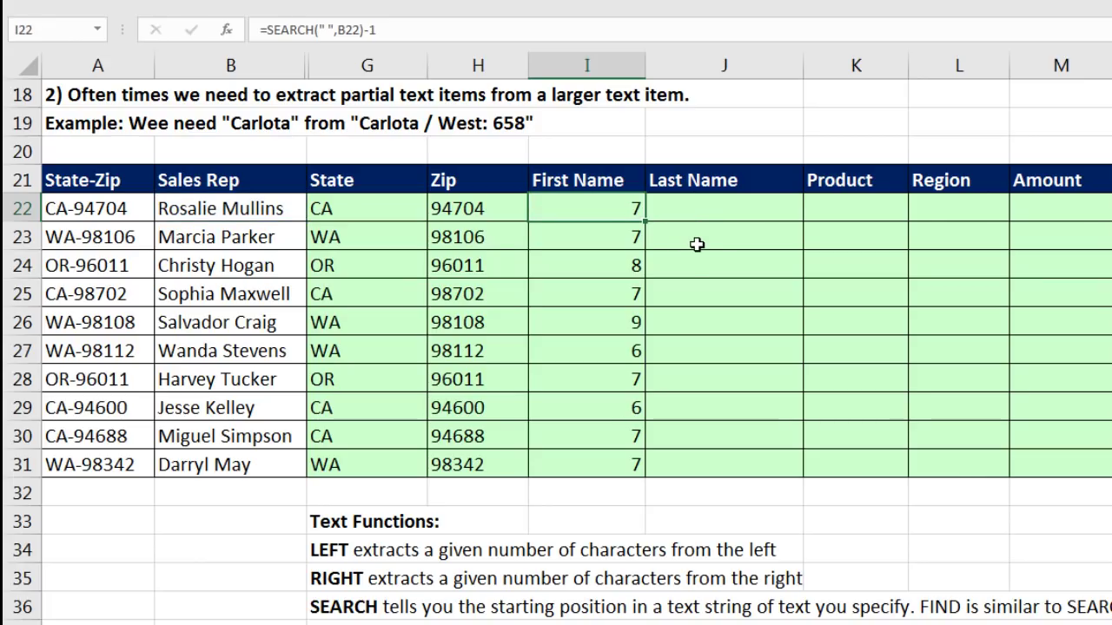
double_click(647, 224)
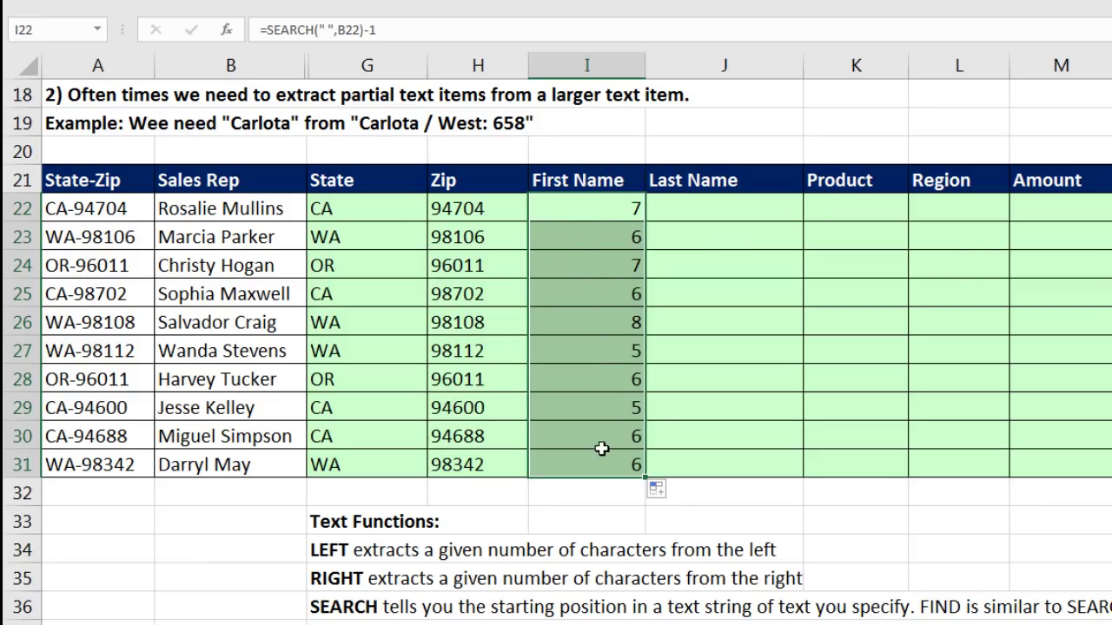
- Extract the first names by nesting the search in LEFT as =LEFT(B22,SEARCH(" ",B22)-1) across I22:I31
key("F2")
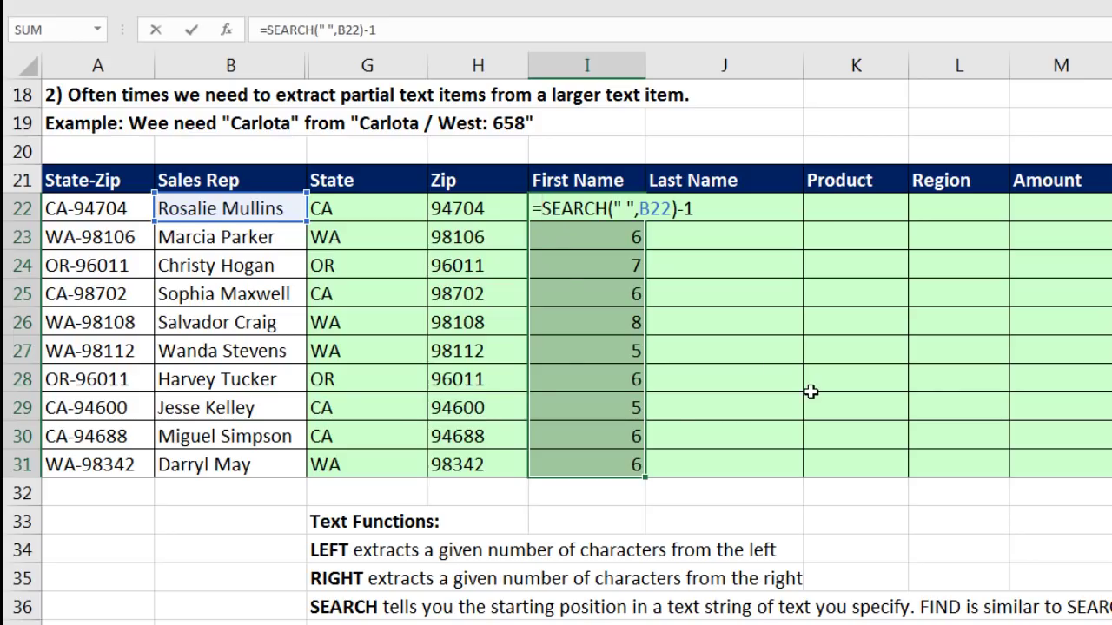
key("Home")
key("Right")
type("LEFT(")
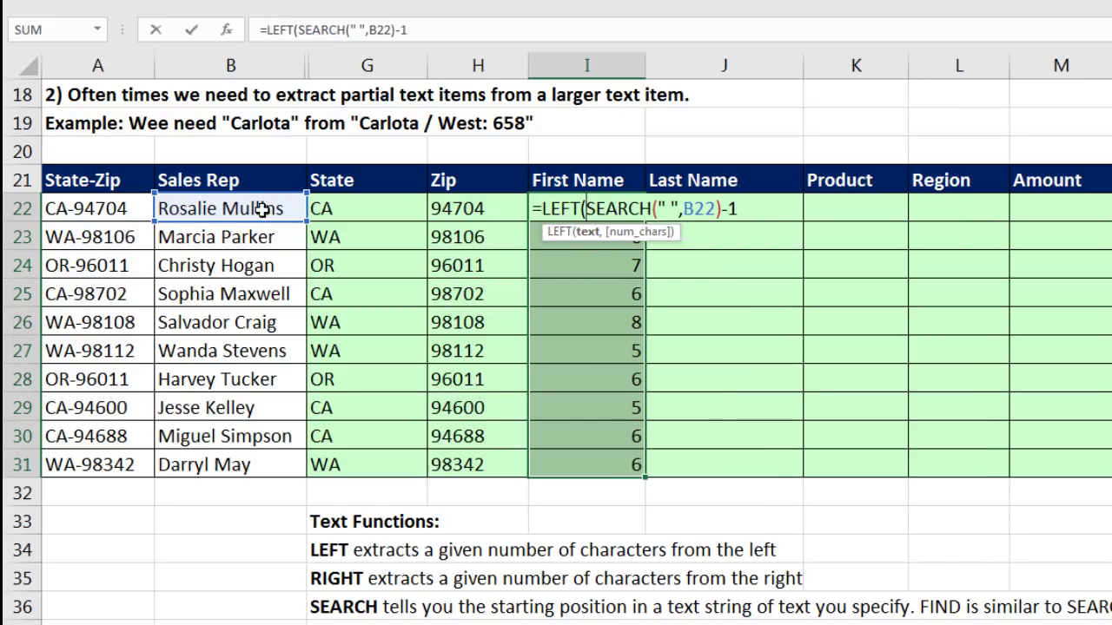
left_click(262, 209)
type(",")
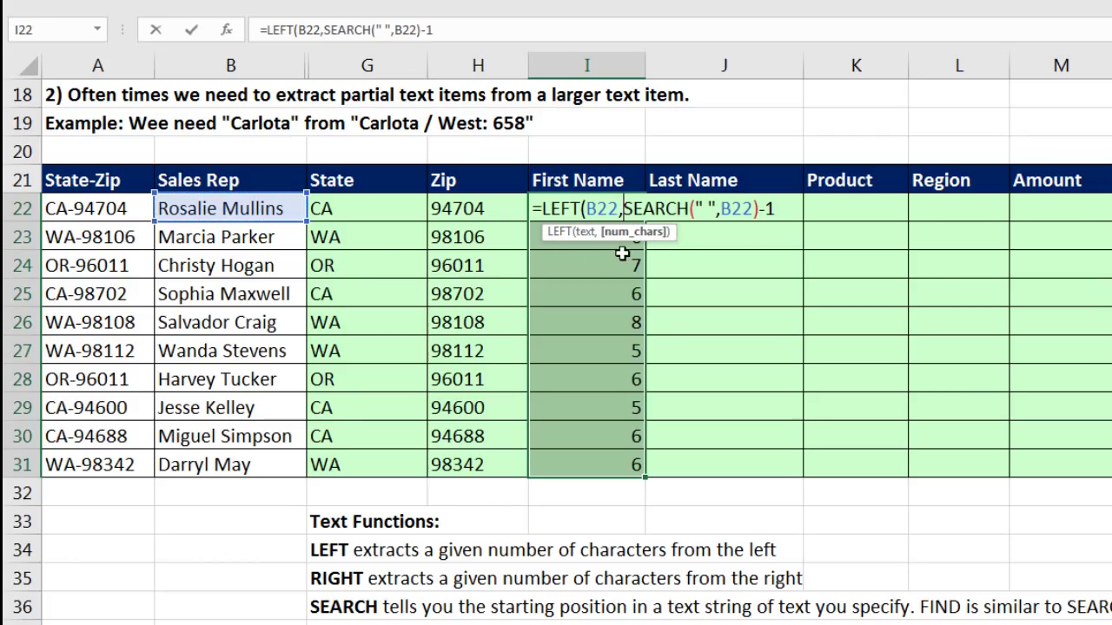
left_click(627, 236)
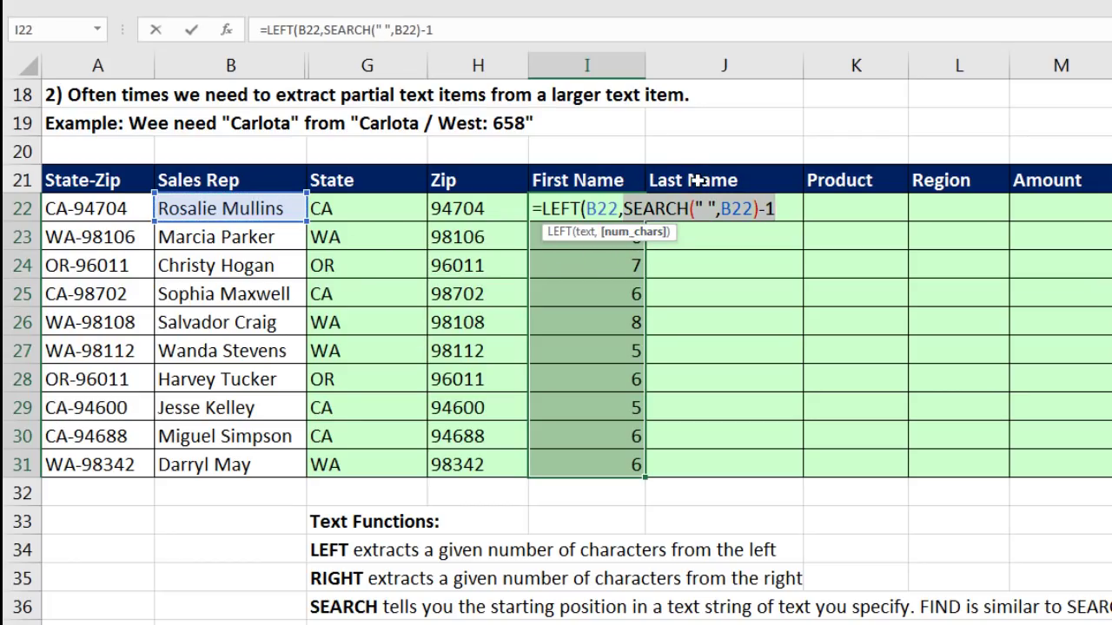
left_click(781, 210)
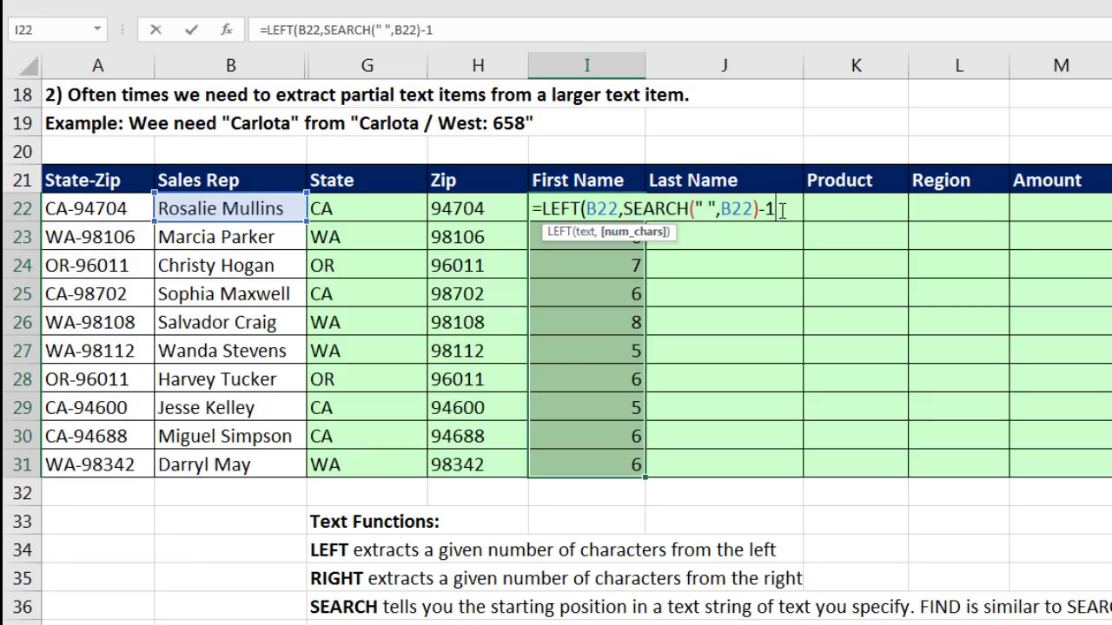
type(")")
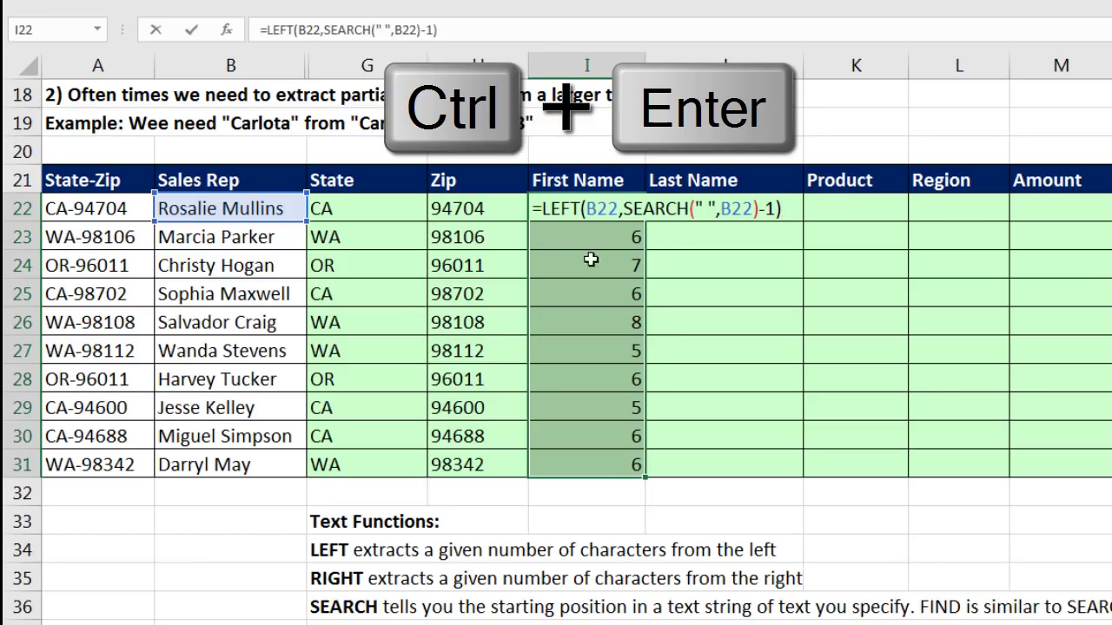
key("ctrl+Return")
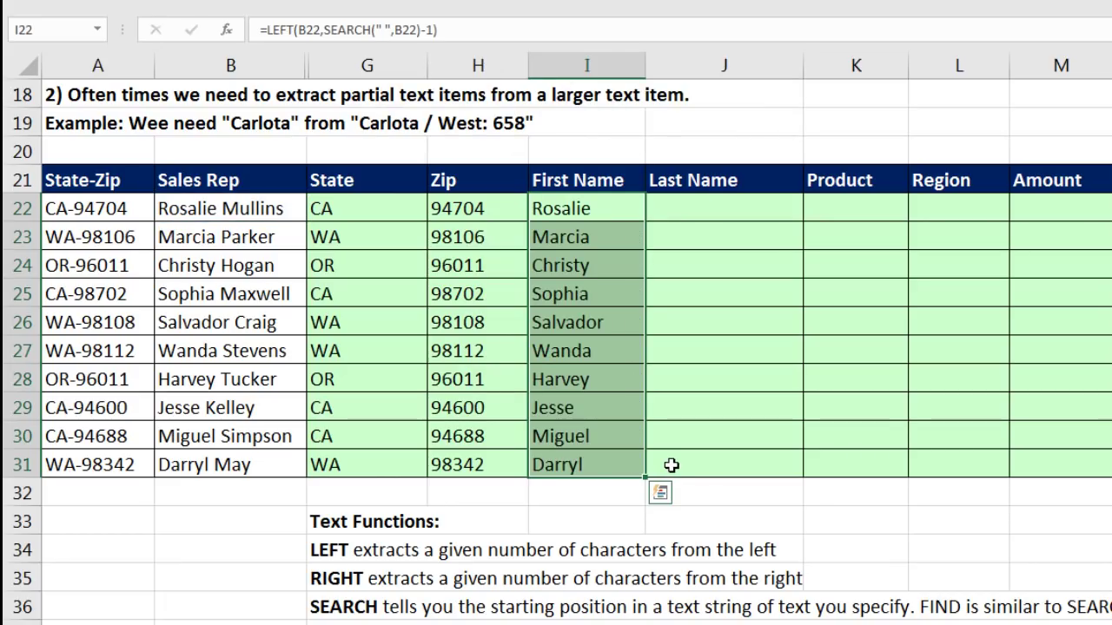
- Count the characters of the sales rep's full name in J22 with =LEN(B22) and fill the formula down to row 31
left_click(678, 214)
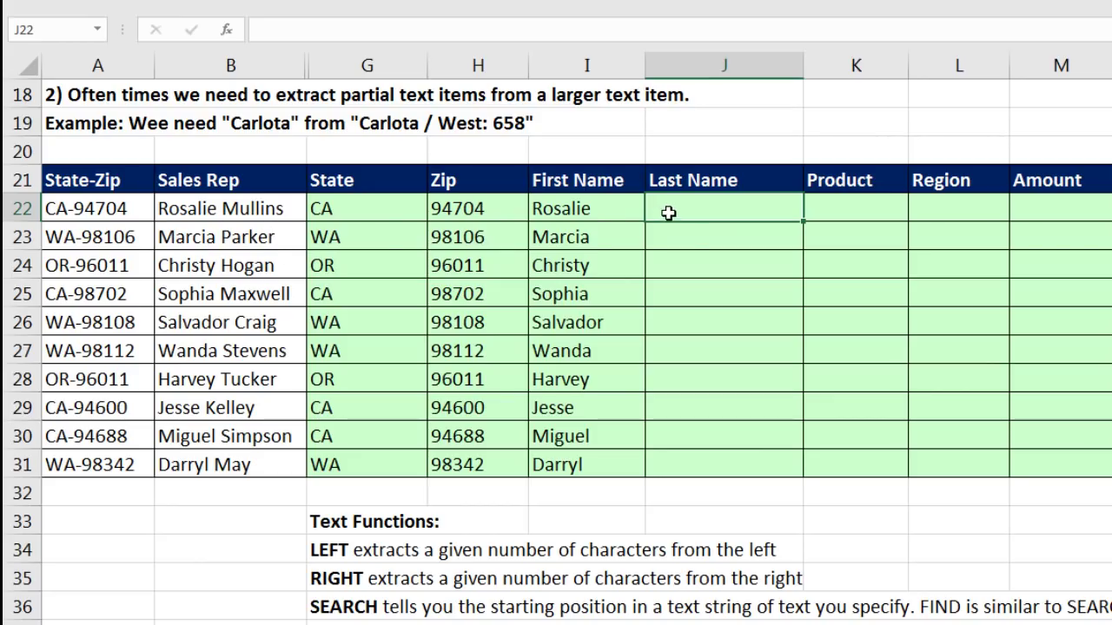
type("=len")
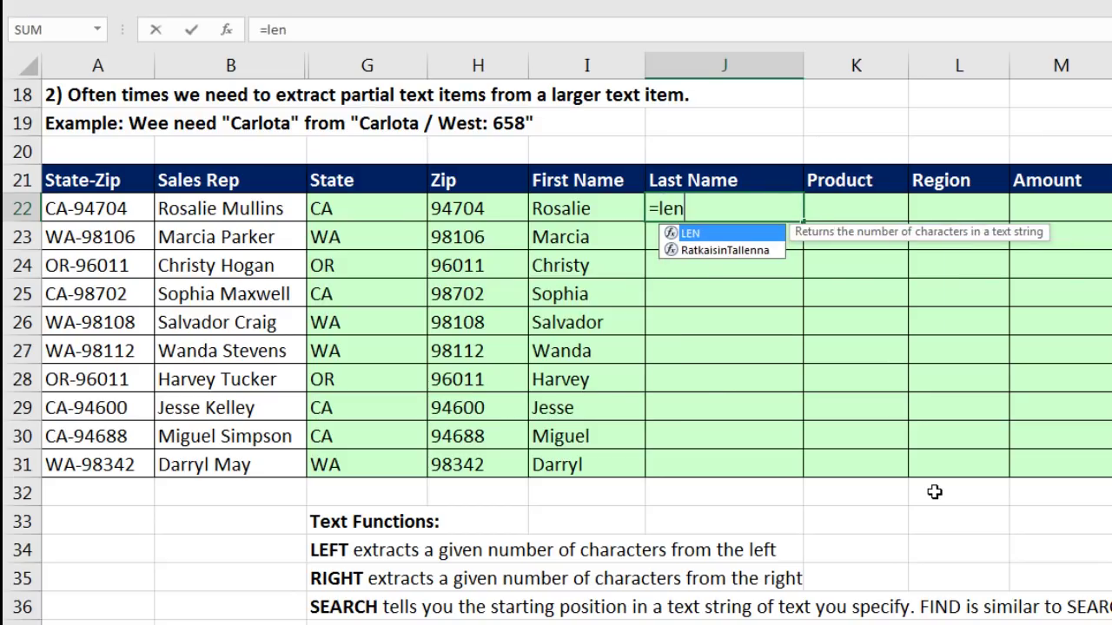
key("Tab")
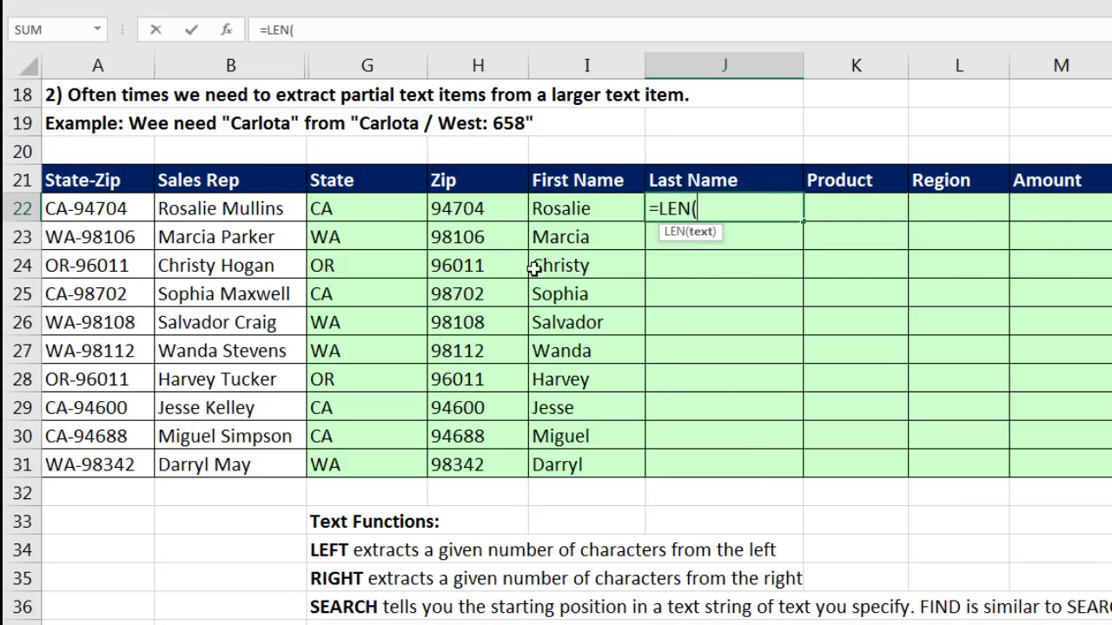
left_click(266, 207)
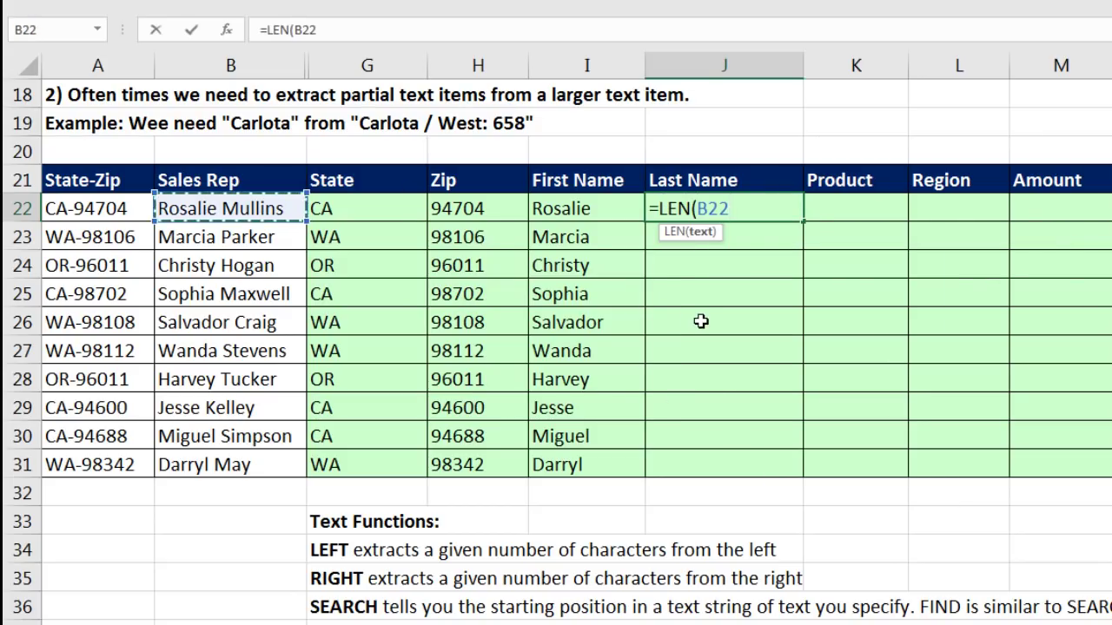
type(")")
key("ctrl+Return")
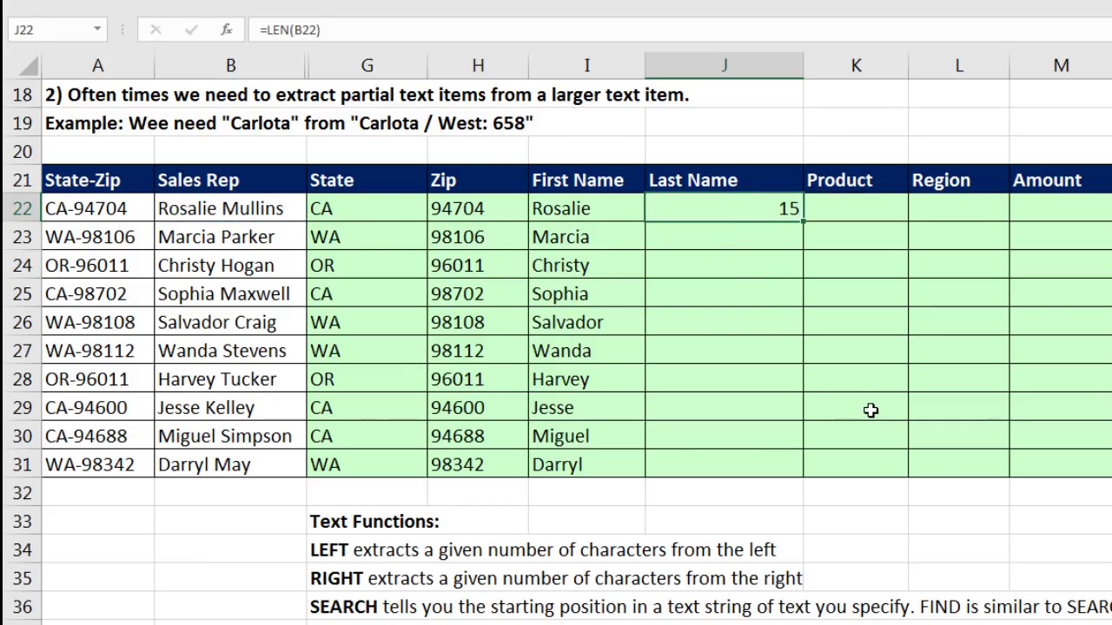
double_click(804, 220)
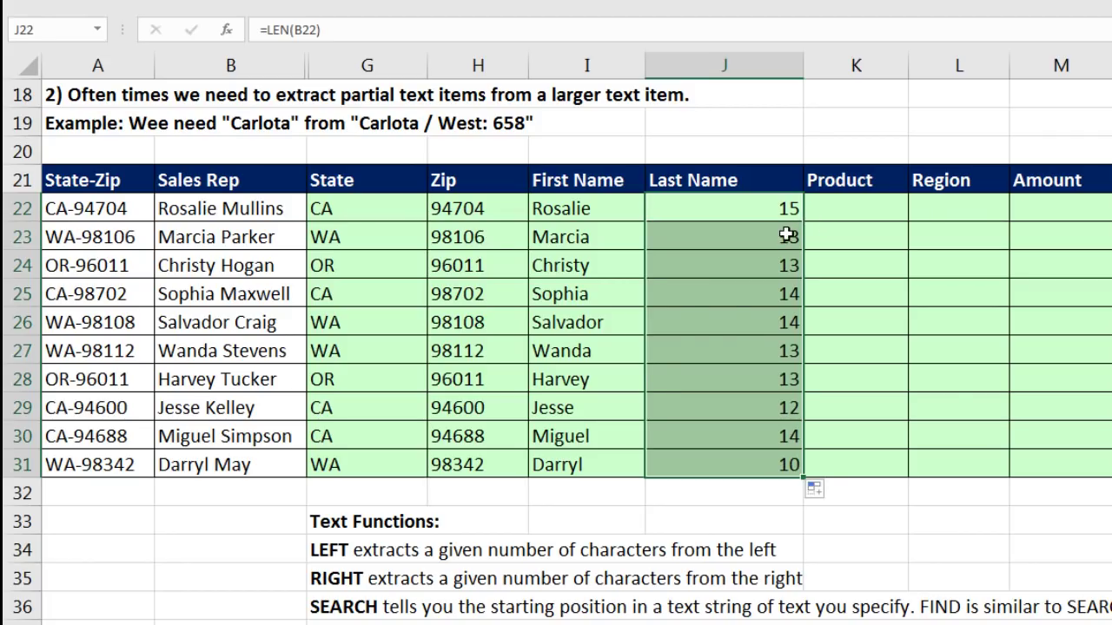
- Subtract the space position from the length across J22:J31 with =LEN(B22)-SEARCH(" ",B22)
key("F2")
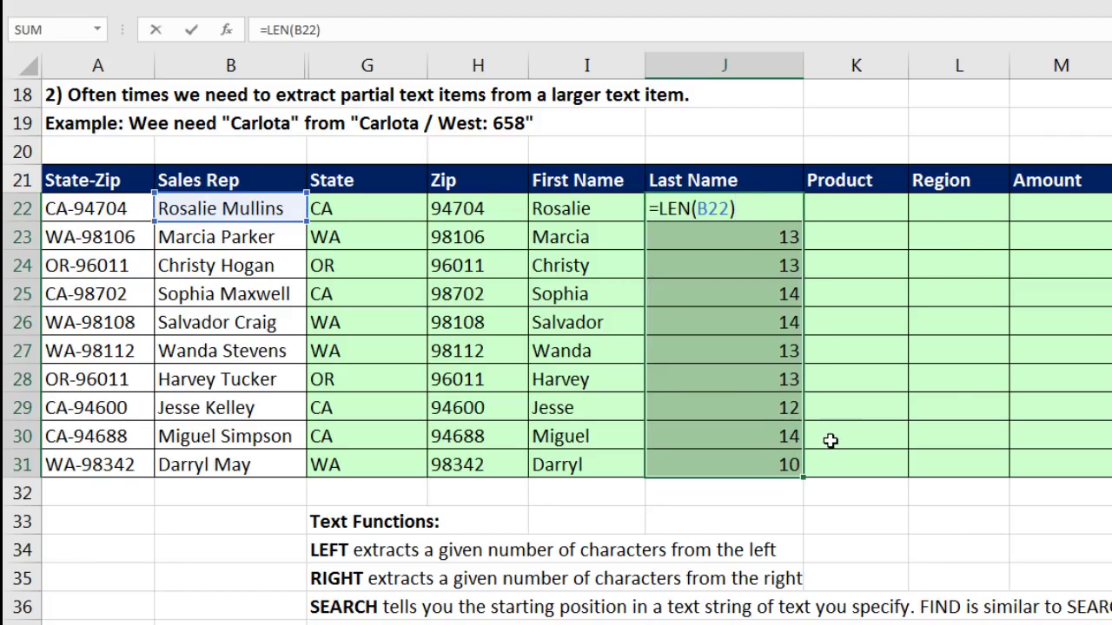
type("-se")
key("Tab")
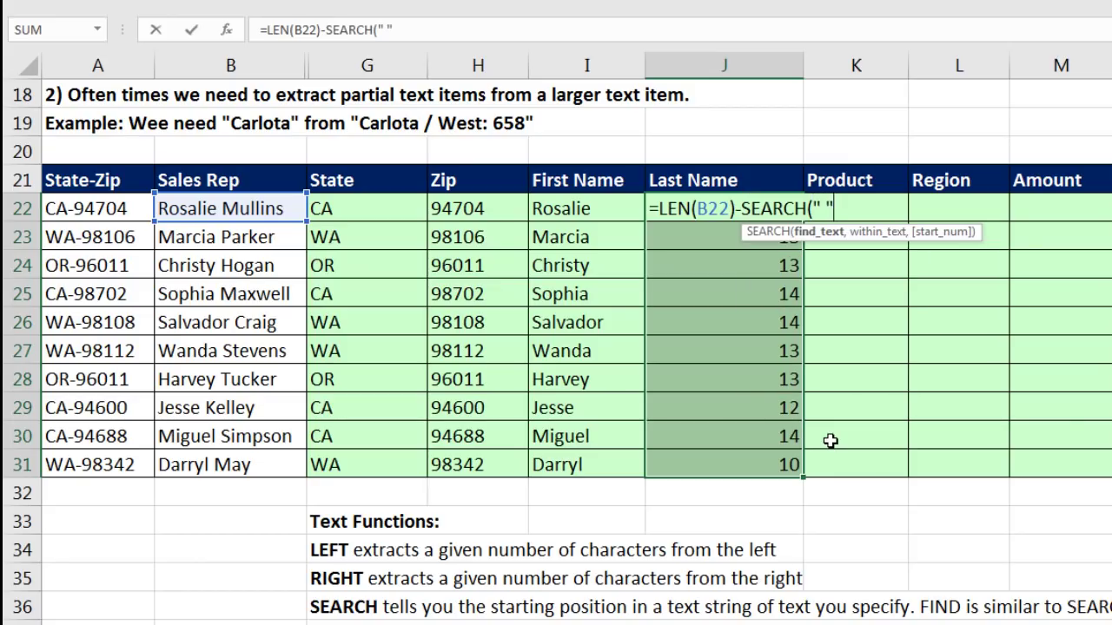
type("\" \",")
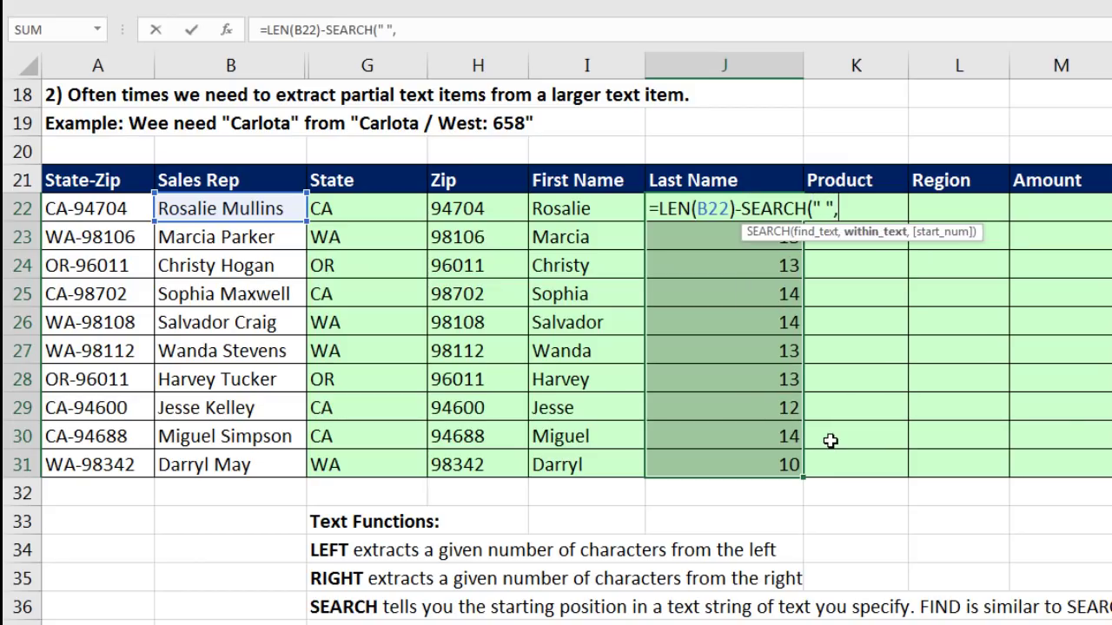
left_click(275, 208)
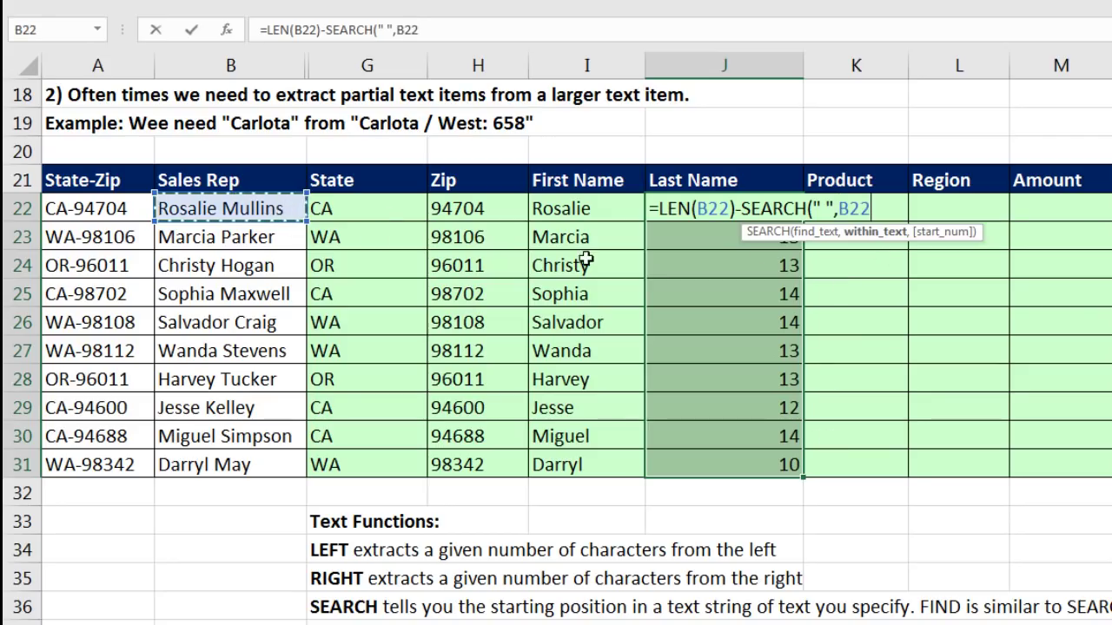
type(")")
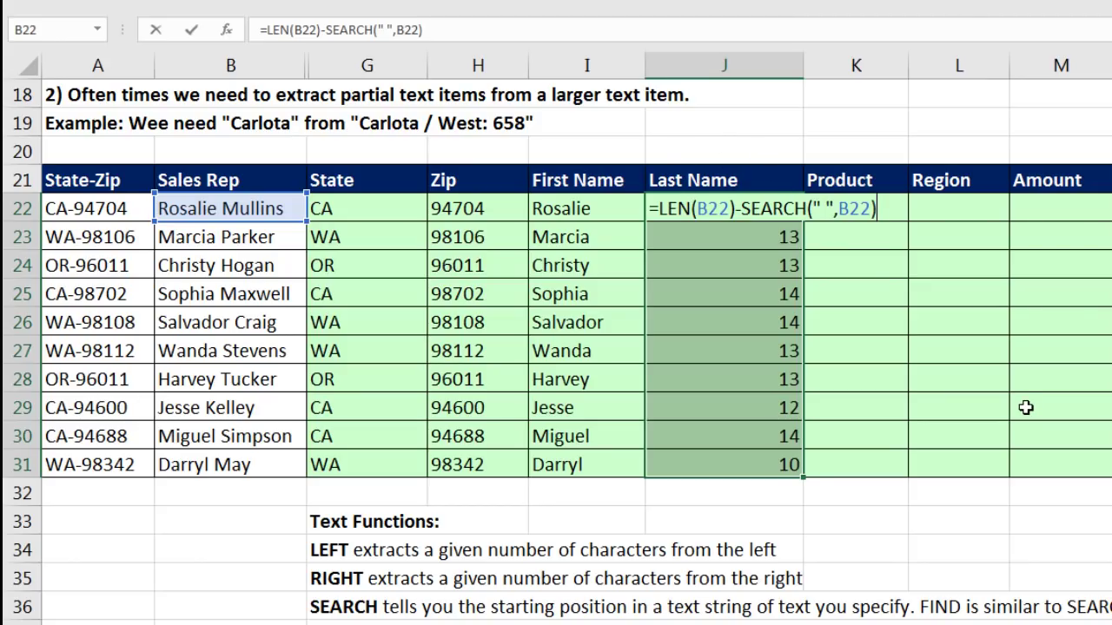
key("ctrl+Return")
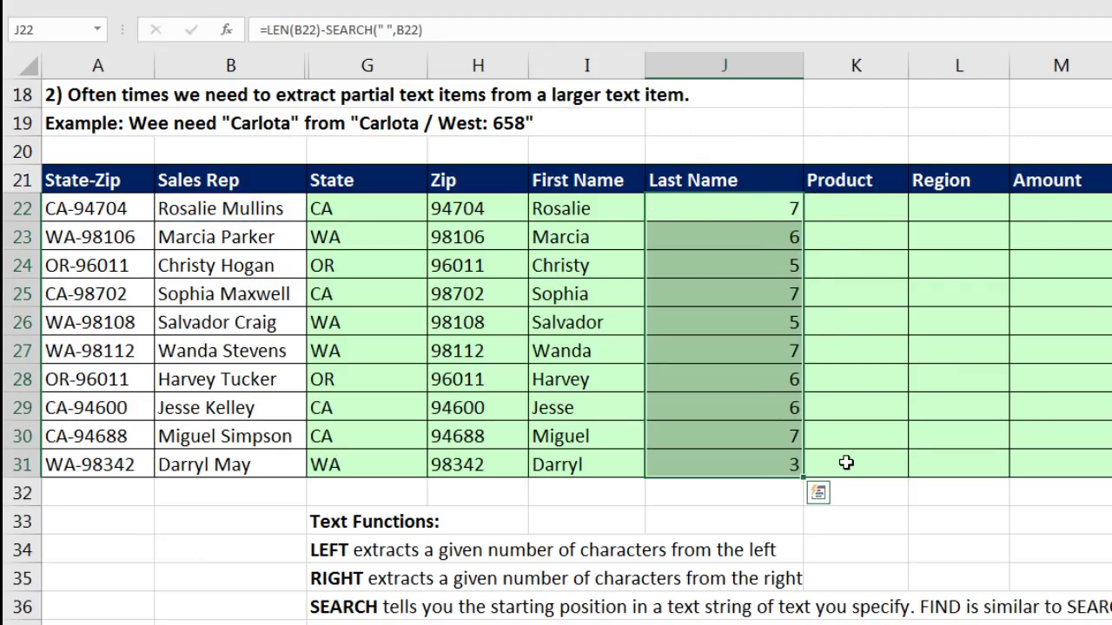
- Wrap the length calculation in J22 in the RIGHT function, using B22 as its text argument
left_click(750, 217)
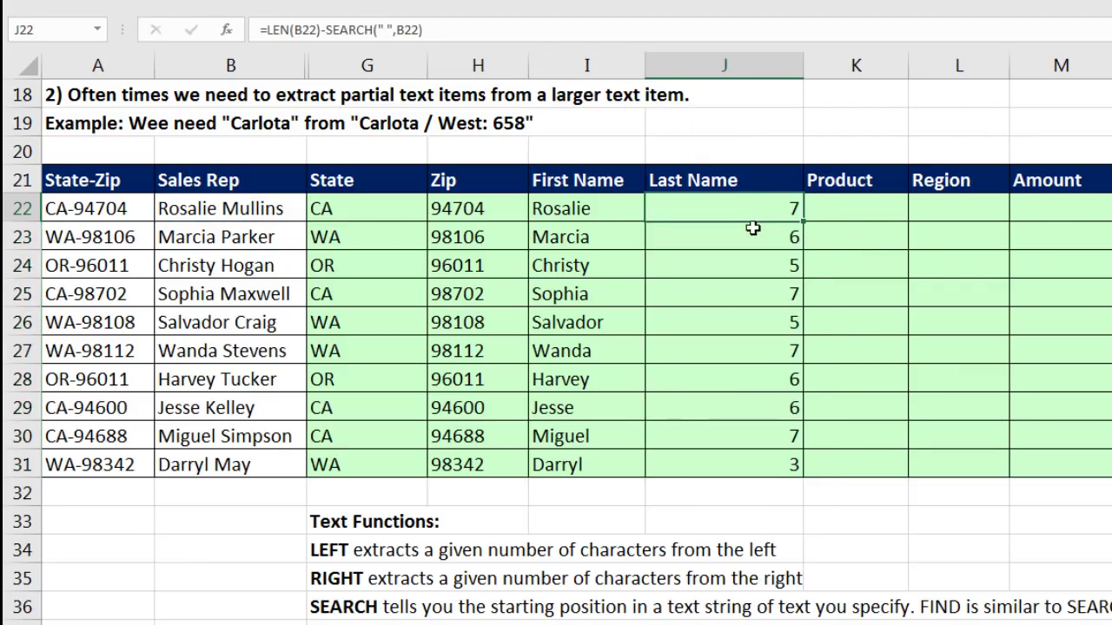
left_click(750, 238)
left_click(754, 267)
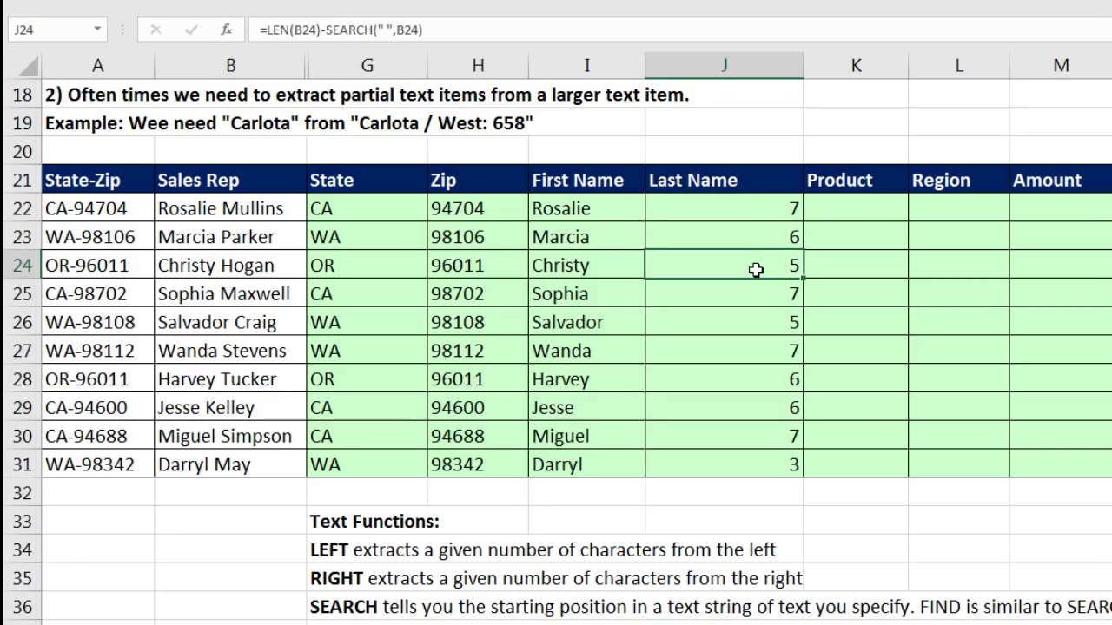
left_click(730, 209)
key("F2")
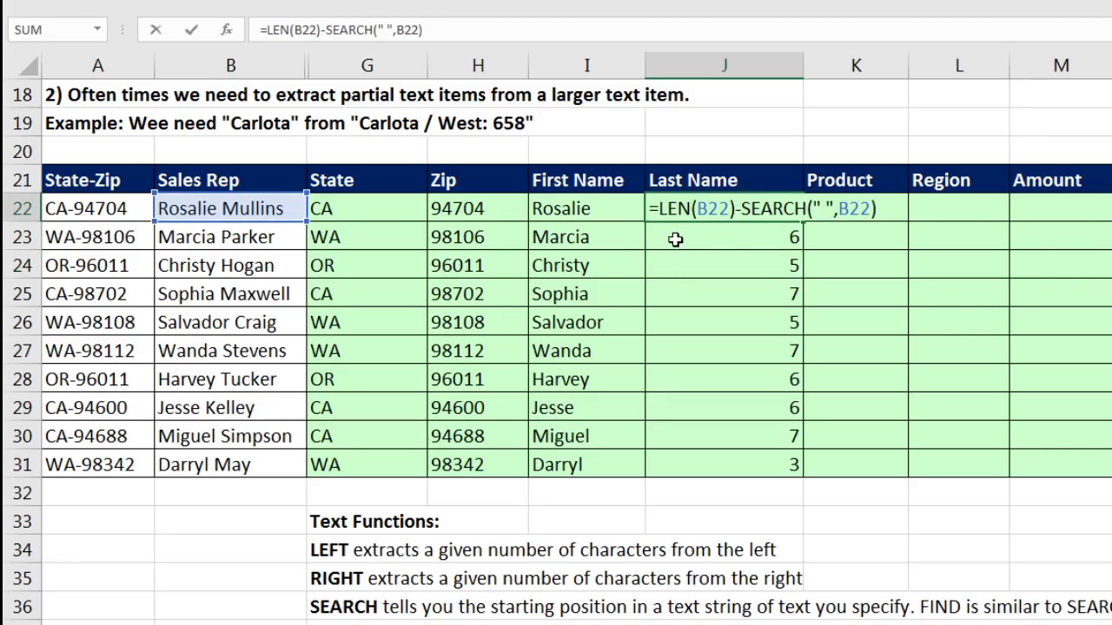
left_click(658, 209)
type("rig")
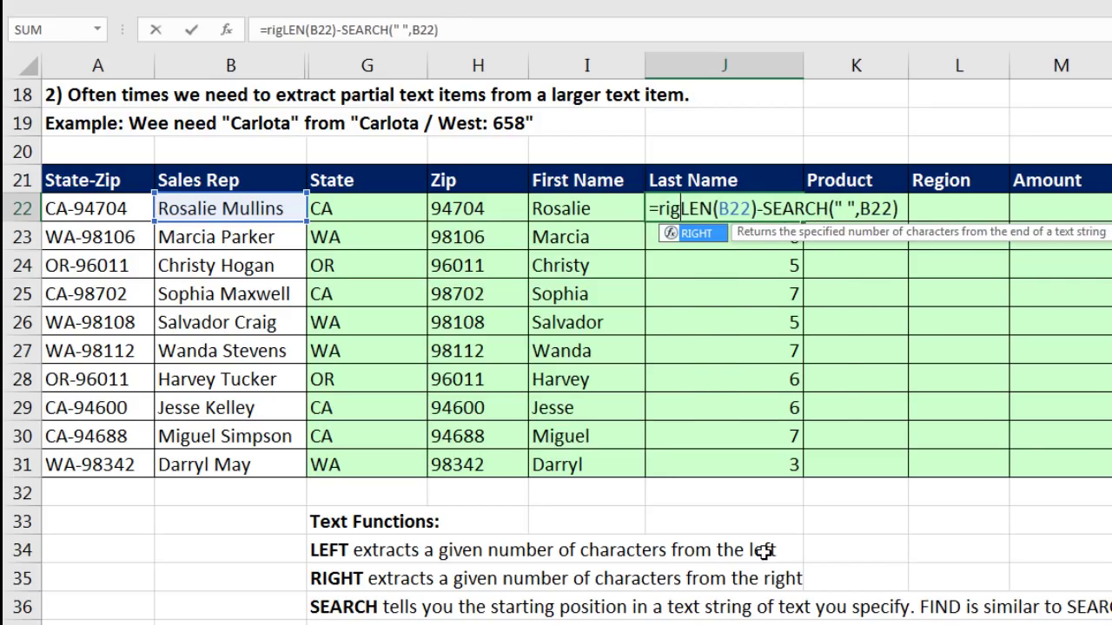
key("Tab")
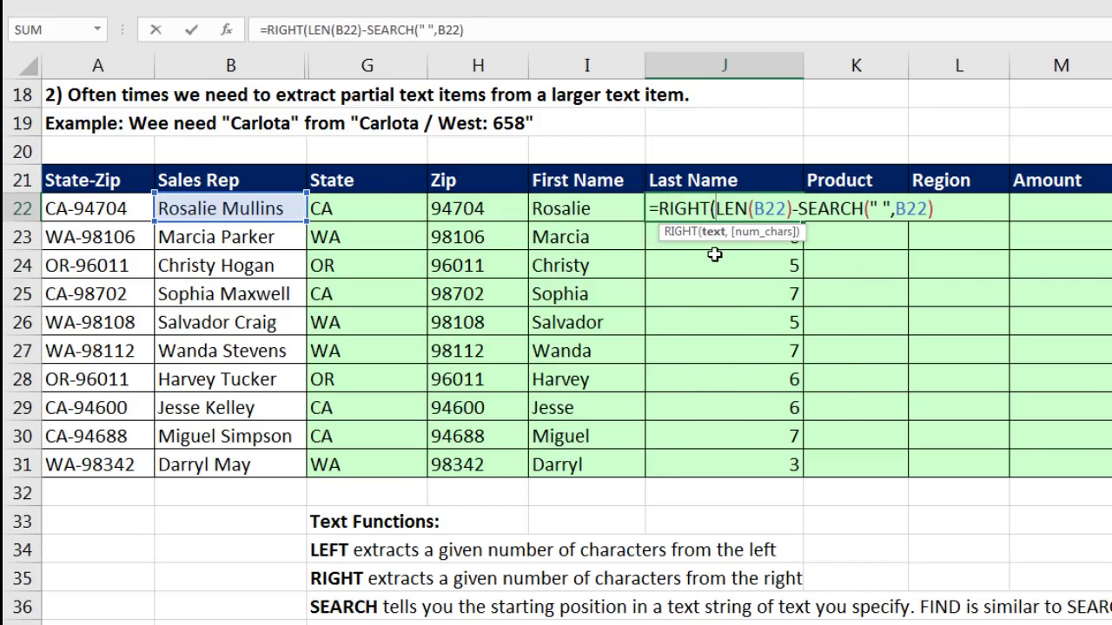
left_click(253, 214)
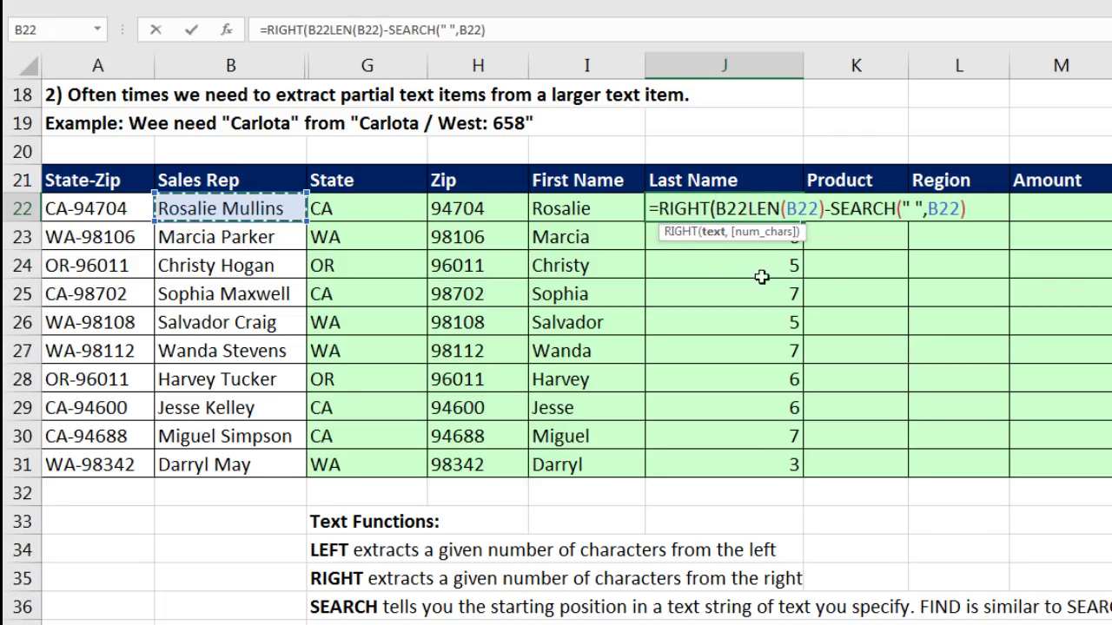
type(",")
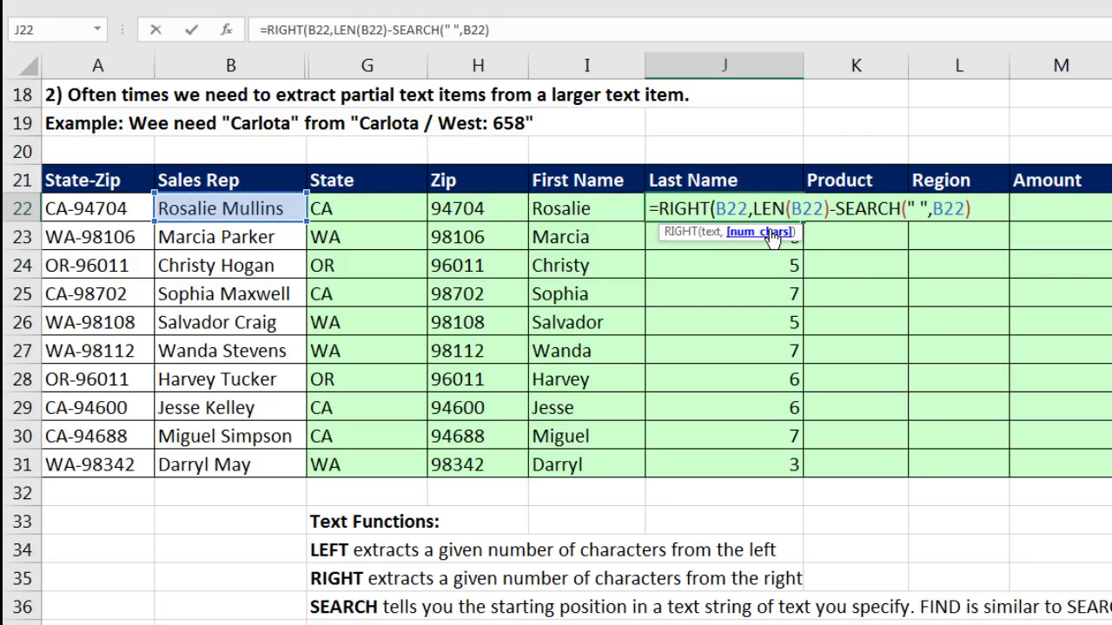
- Complete J22 as =RIGHT(B22,LEN(B22)-SEARCH(" ",B22)) and fill the last name formula down to row 31
left_click(771, 233)
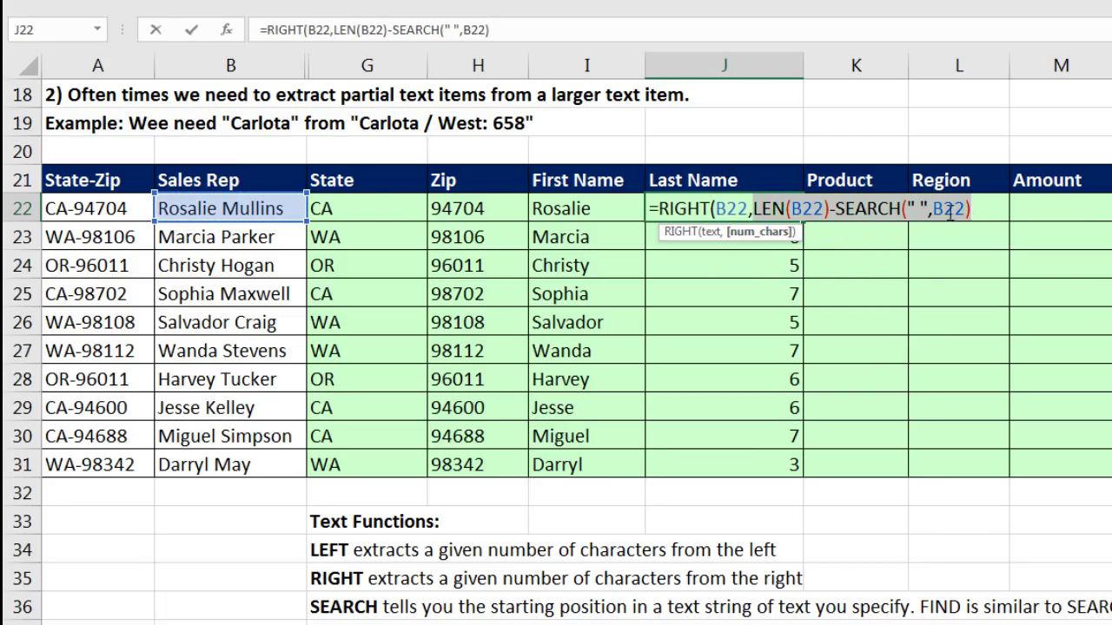
left_click(991, 210)
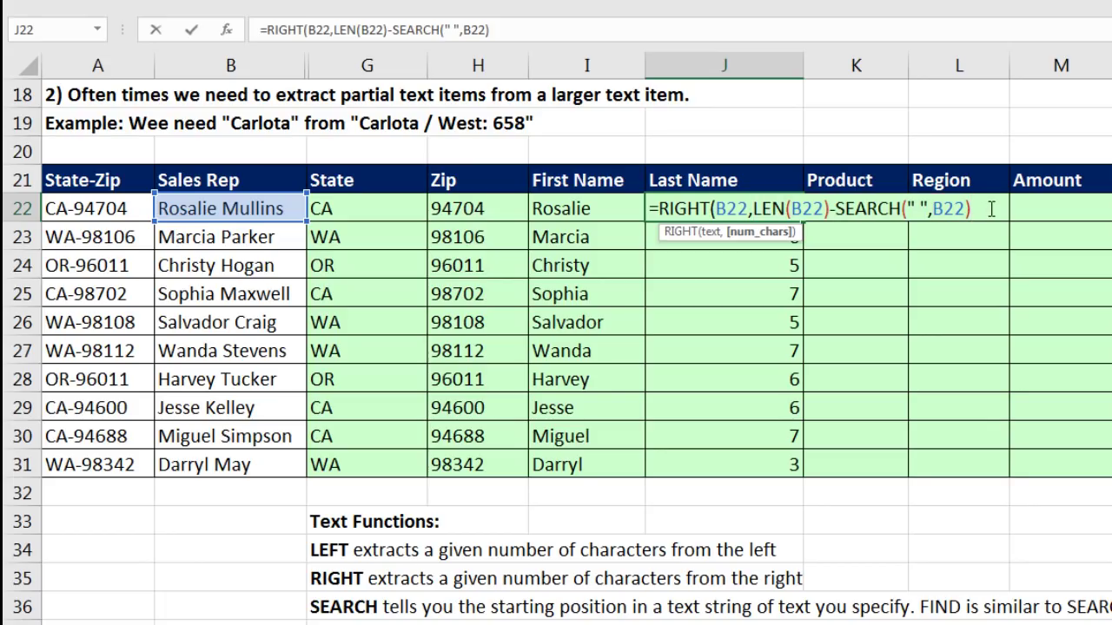
type(")")
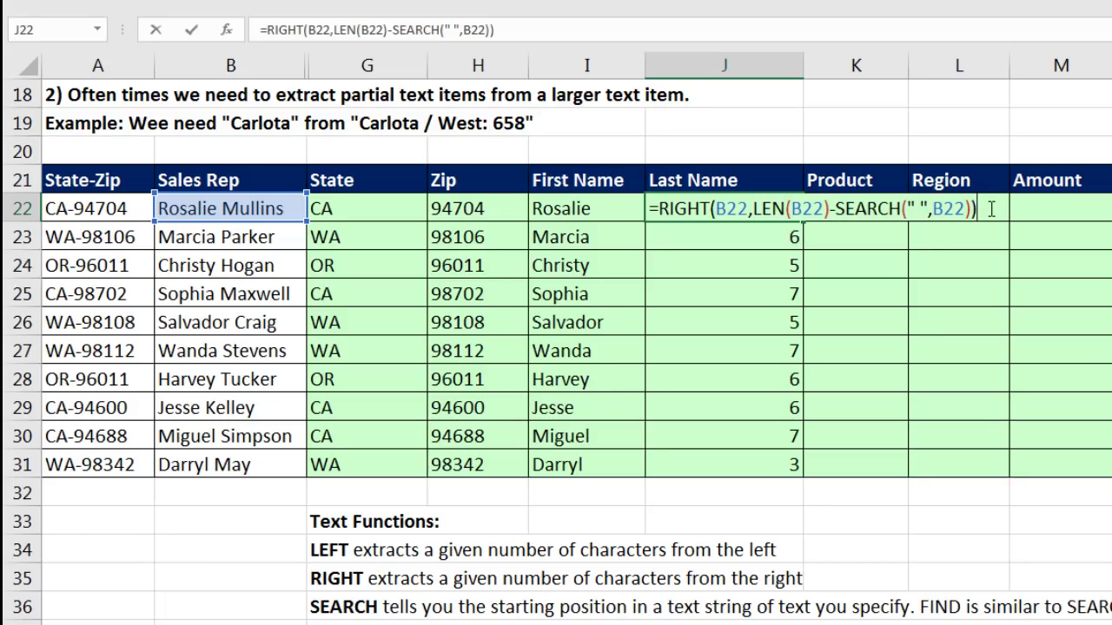
key("ctrl+Return")
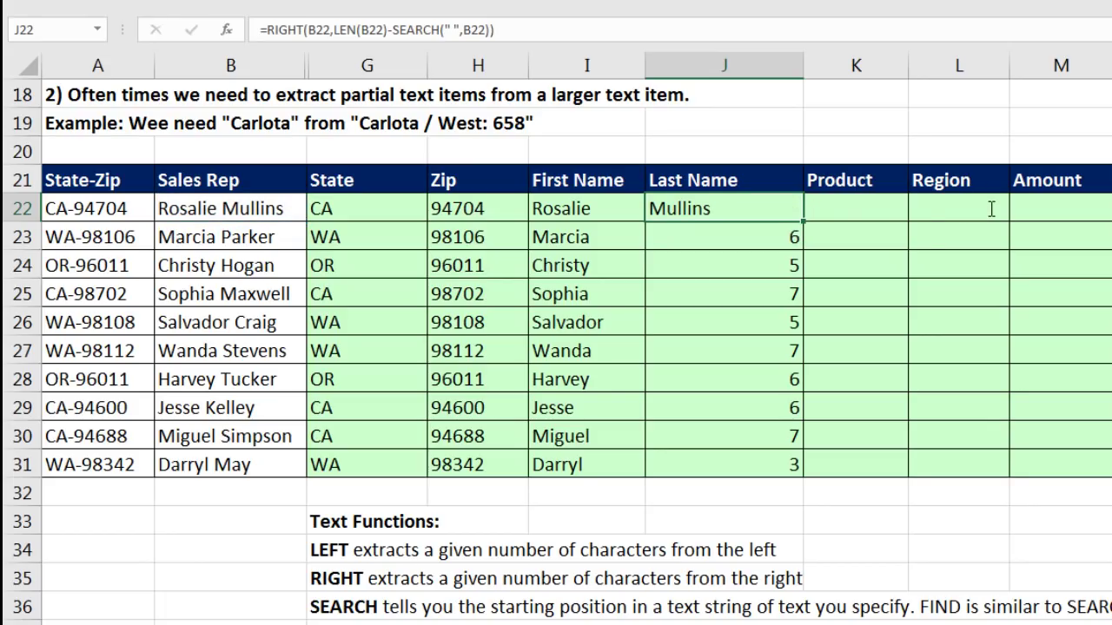
double_click(802, 222)
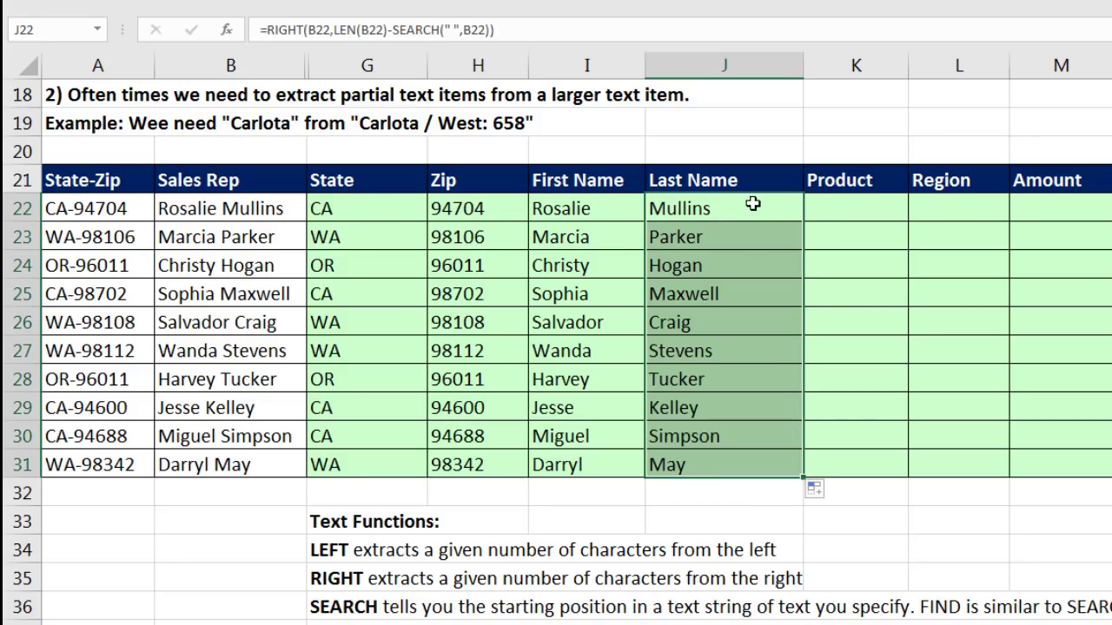
- Review the row 31 formulas for last name, first name, zip and state in J31, I31, H31 and G31
left_click(725, 466)
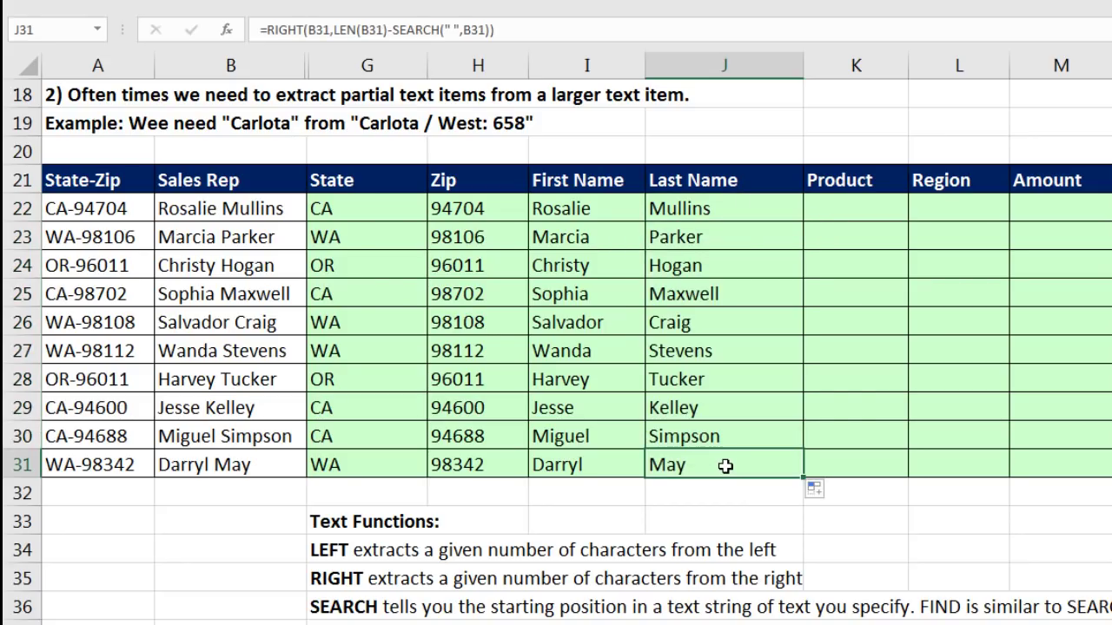
key("F2")
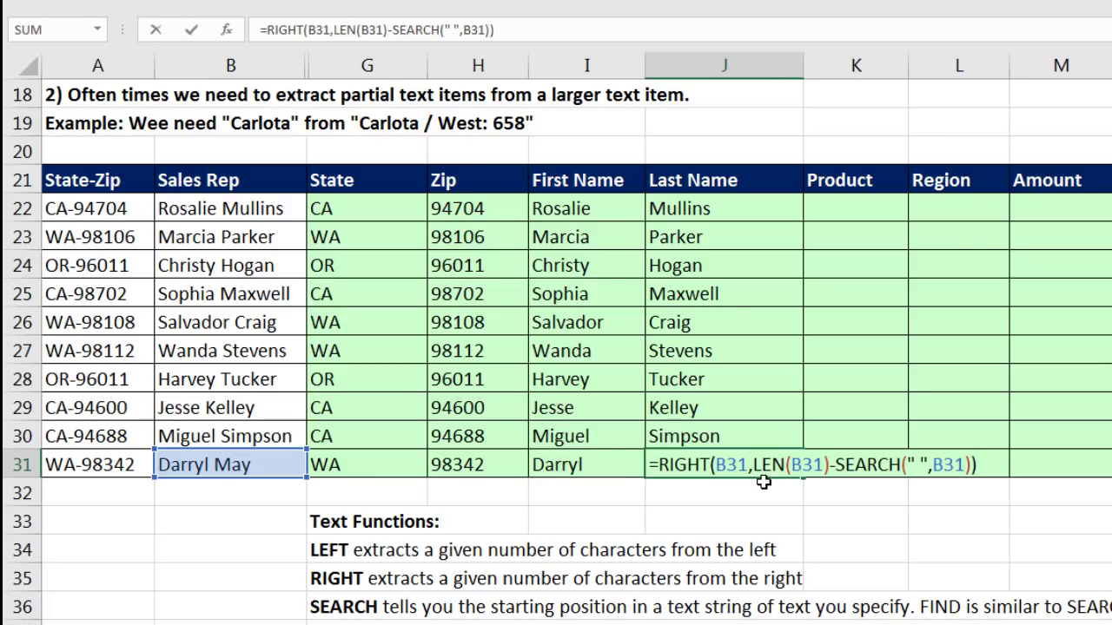
key("Escape")
left_click(602, 467)
key("F2")
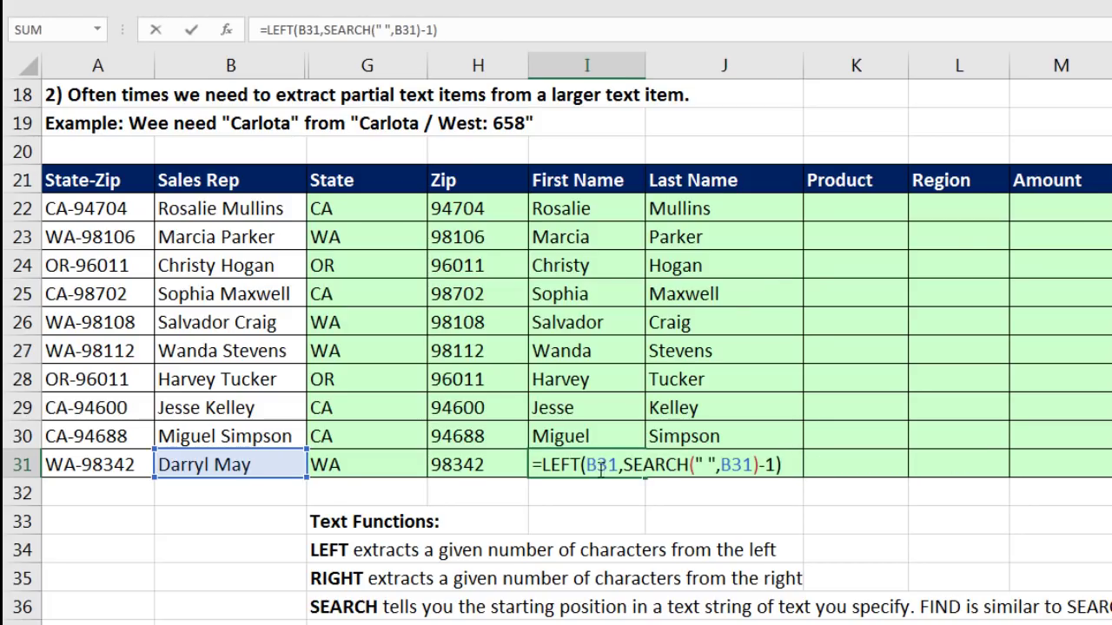
key("Escape")
left_click(494, 465)
key("F2")
key("Escape")
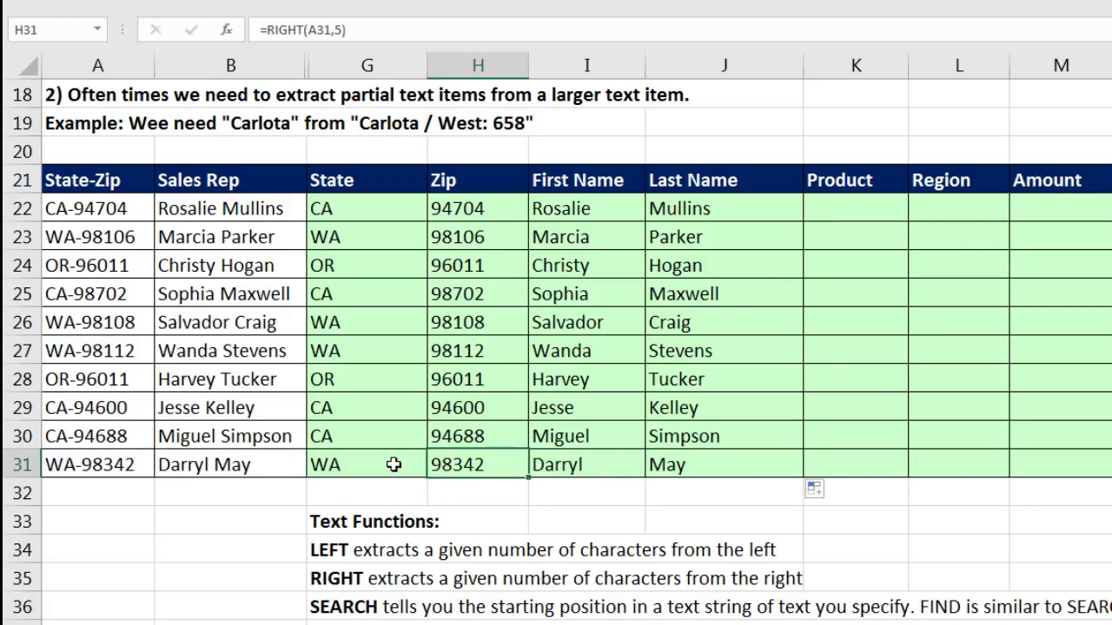
left_click(391, 465)
key("F2")
key("Escape")
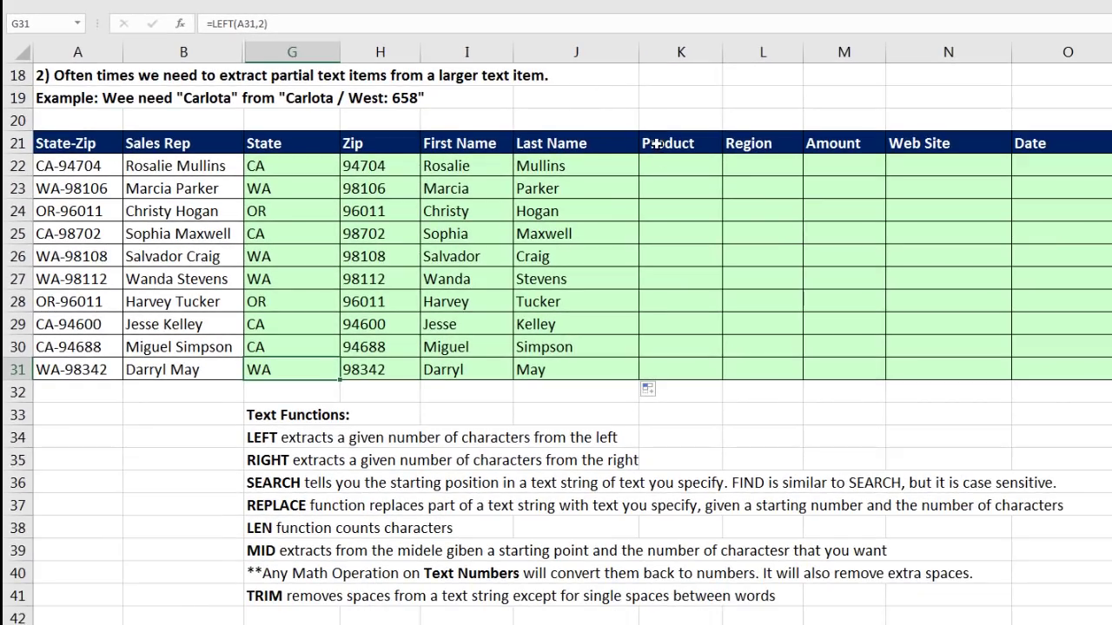
- Unhide the hidden columns between B and G
left_click(662, 163)
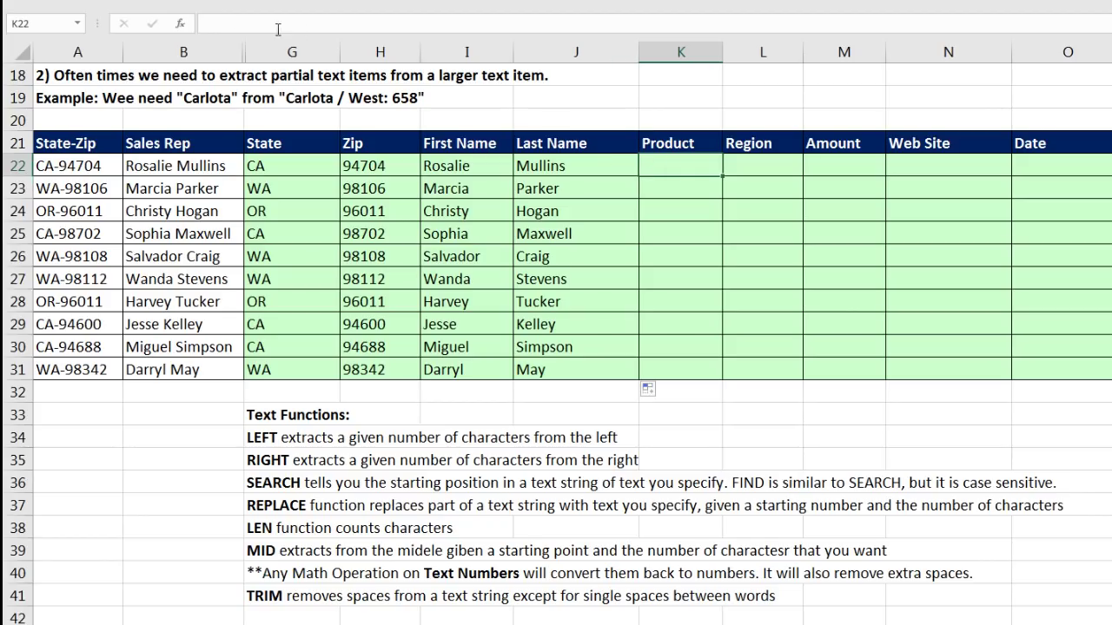
left_click_drag(205, 53, 271, 48)
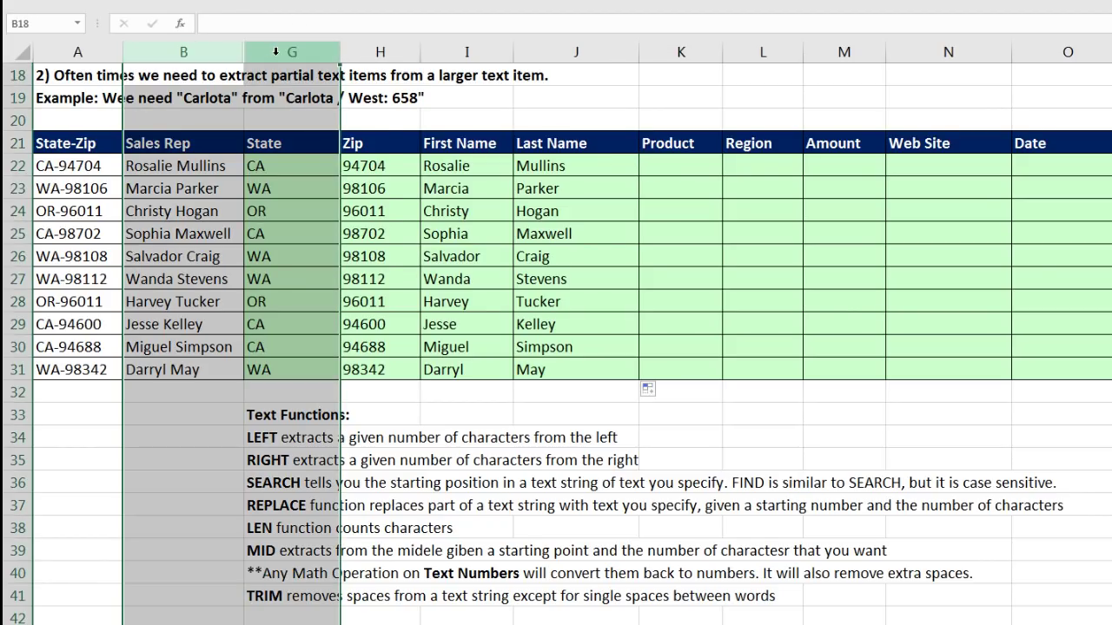
right_click(274, 52)
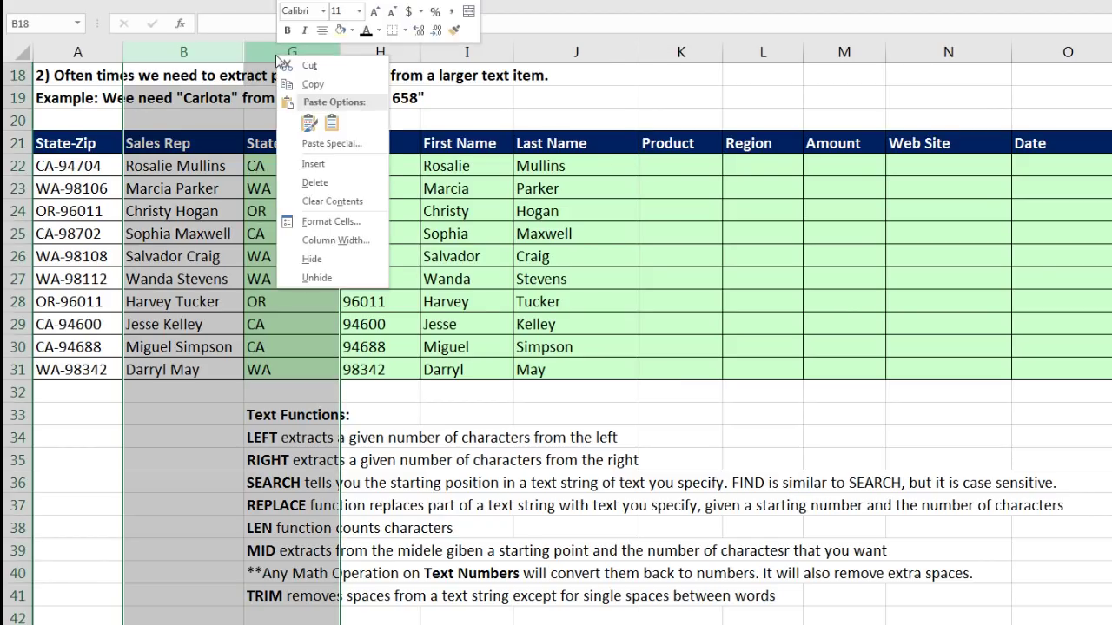
left_click(327, 279)
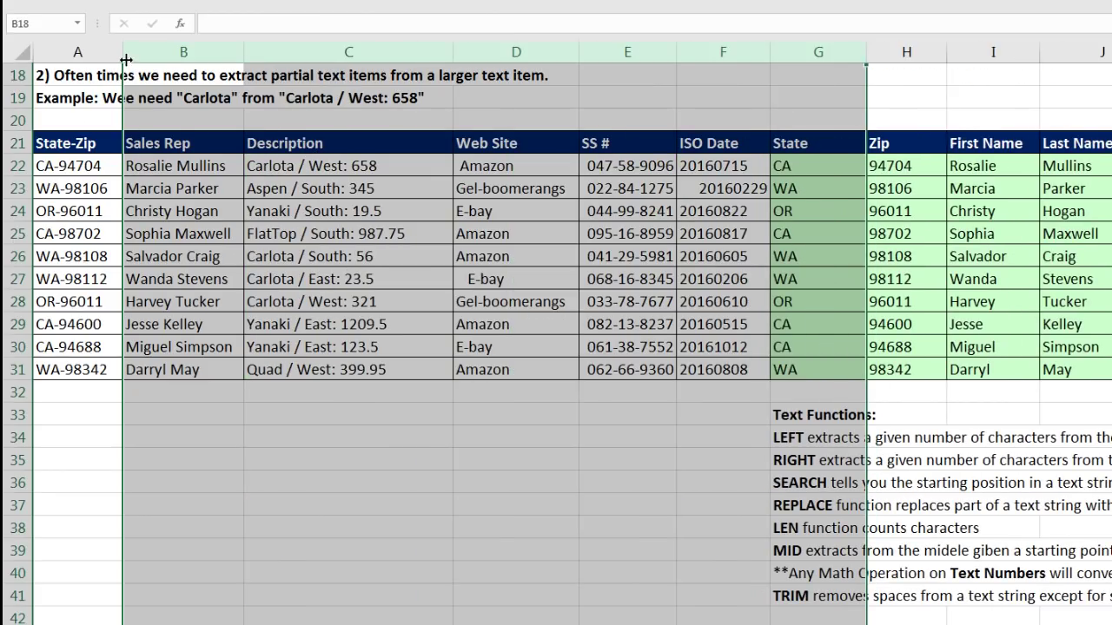
- Hide columns A, B, E and F, keeping the Description and Web Site columns in view
left_click(89, 53)
left_click_drag(89, 53, 154, 51)
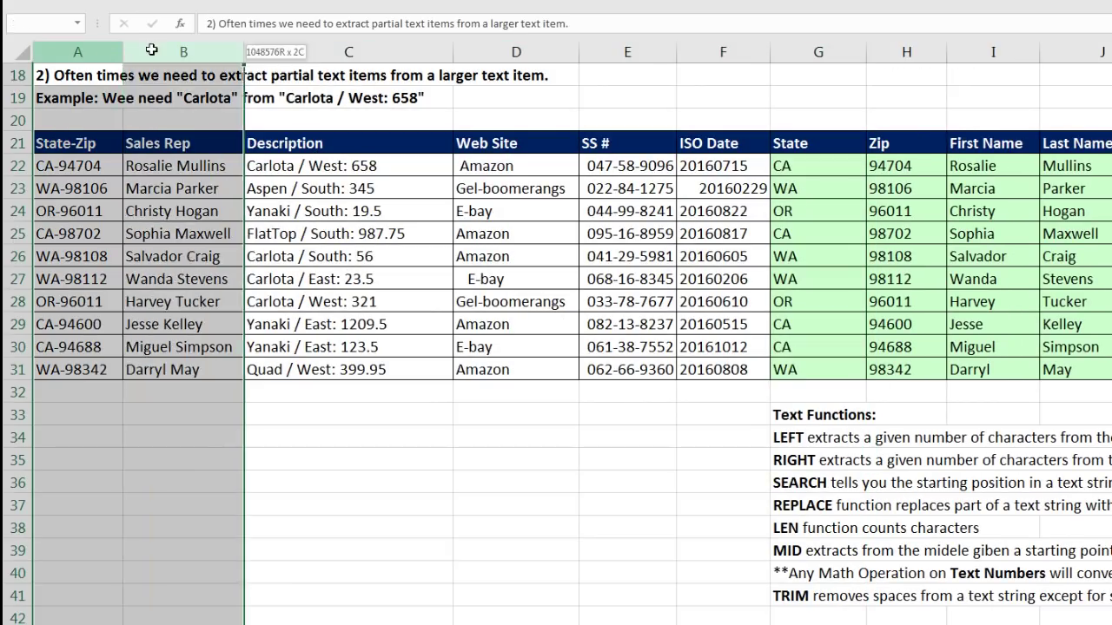
left_click(628, 52, "ctrl")
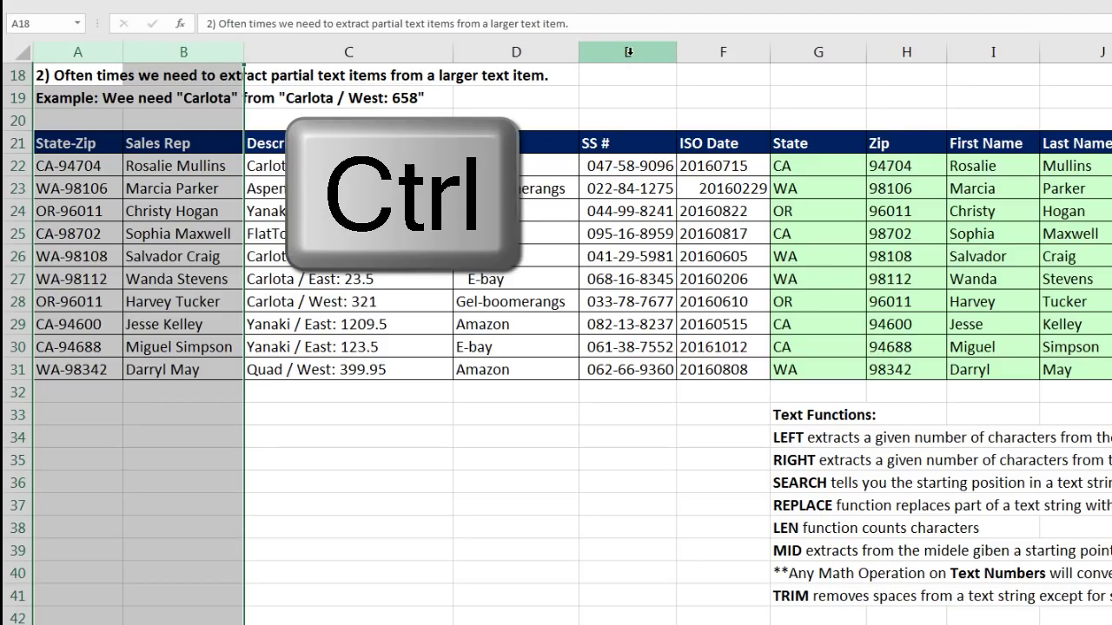
left_click_drag(628, 52, 757, 47)
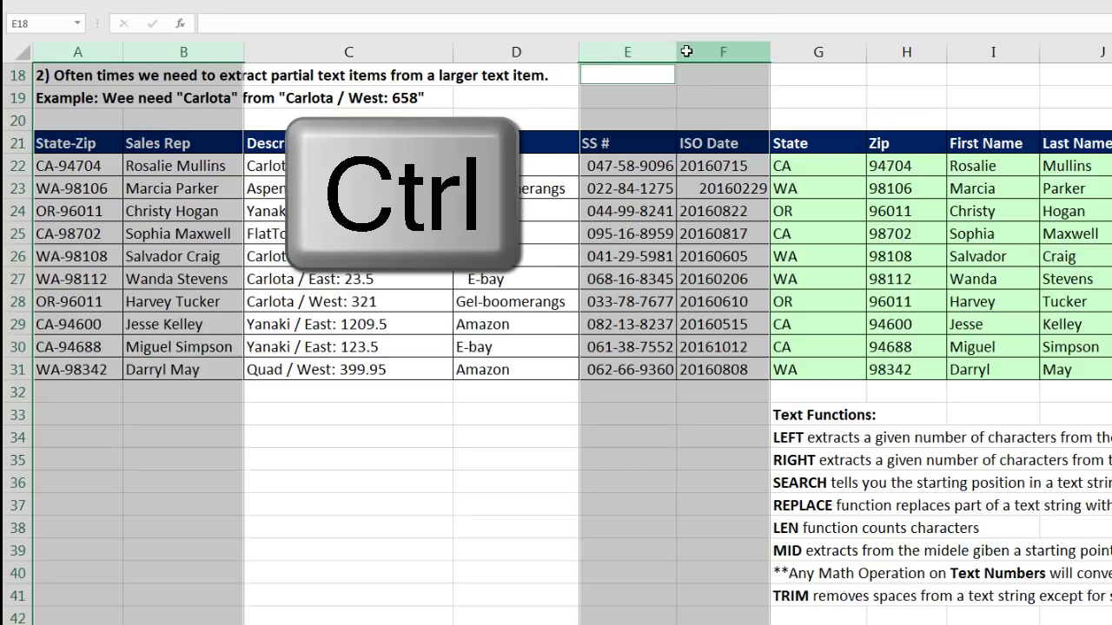
right_click(627, 52)
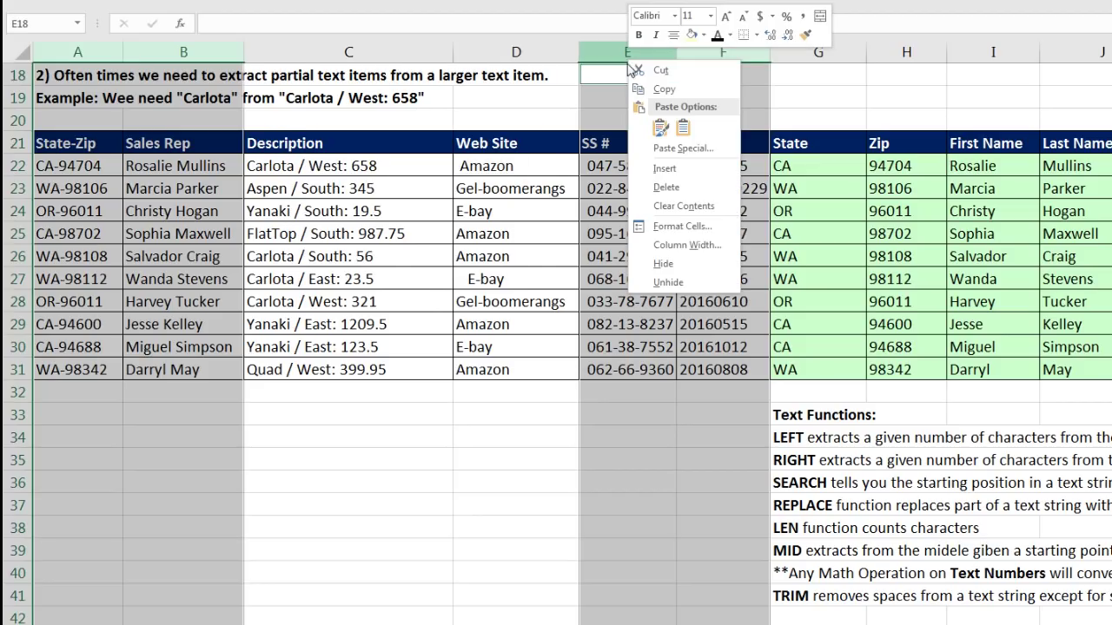
left_click(667, 264)
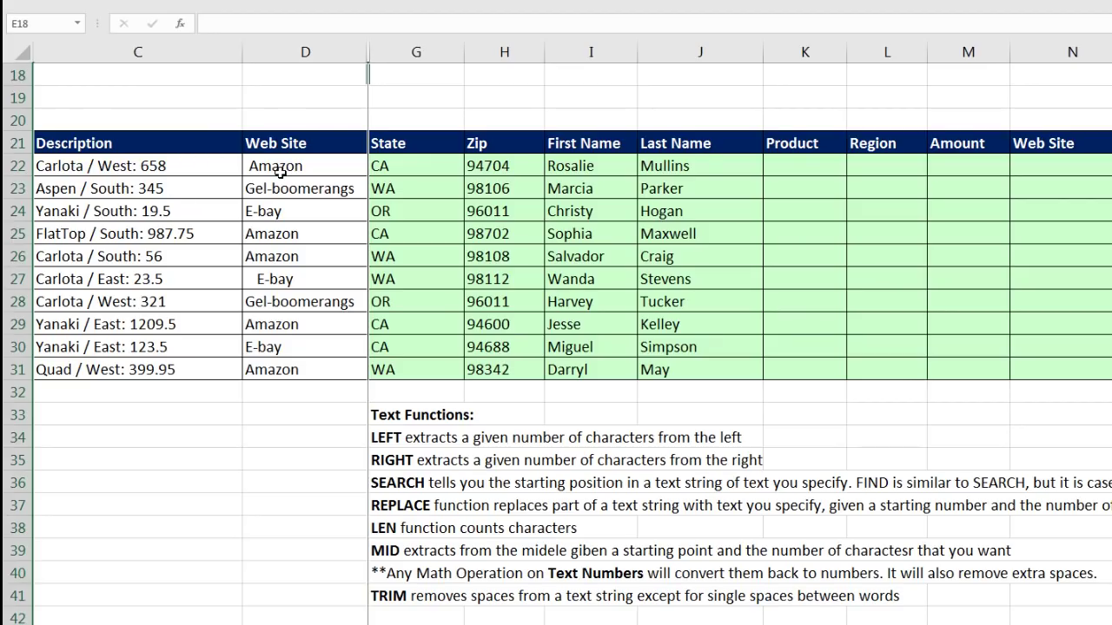
left_click(797, 169)
left_click(858, 164)
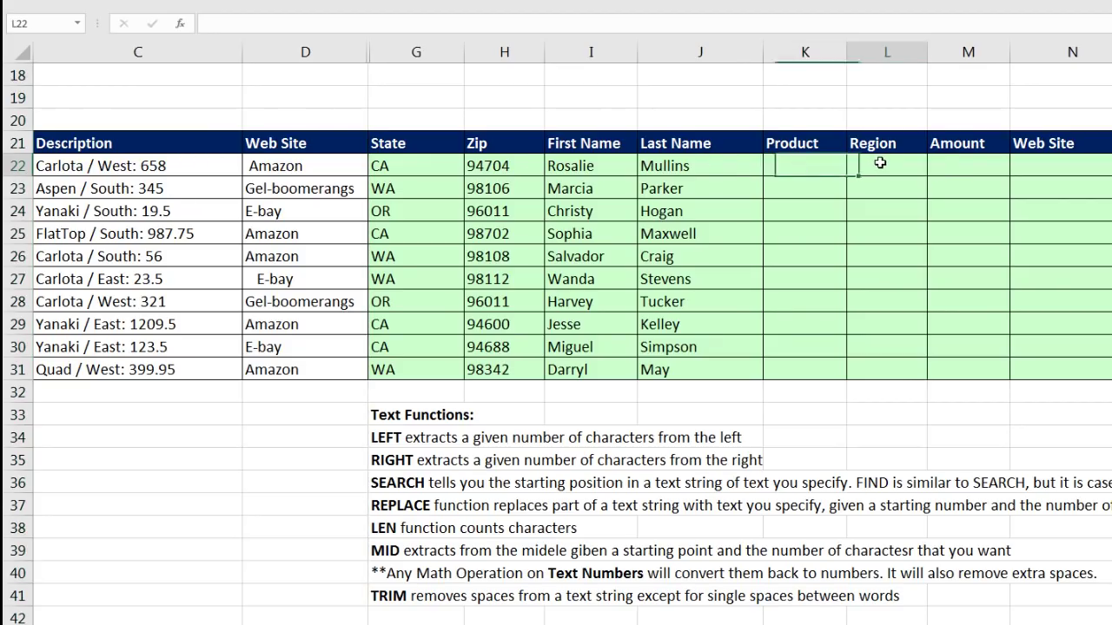
left_click(943, 163)
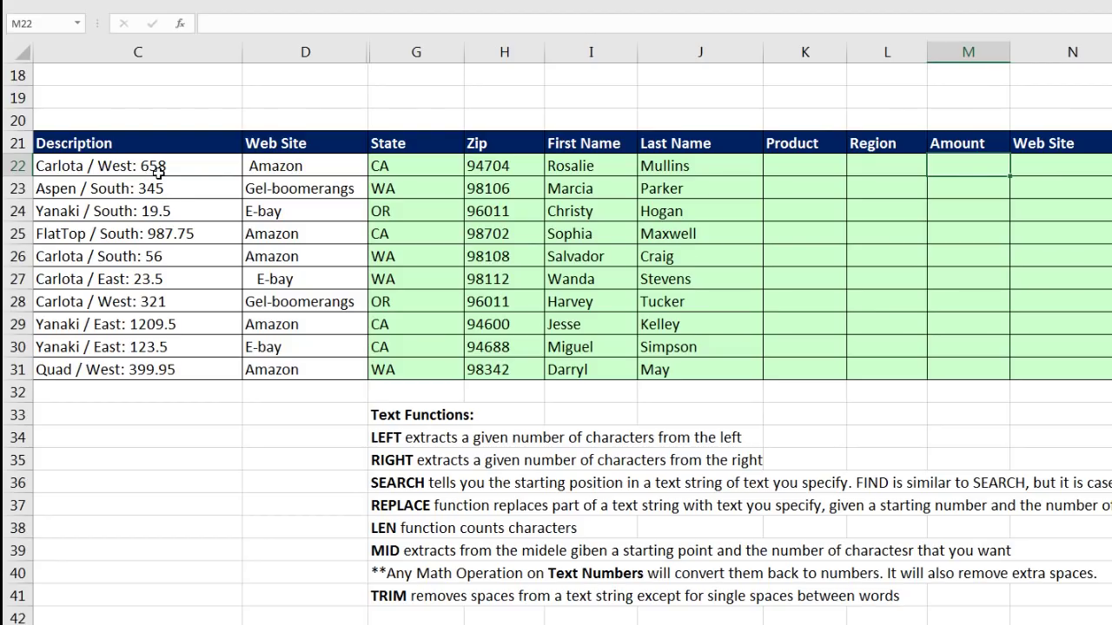
- Find the slash position in the description with =SEARCH("/",C22) in K22 and fill it down the Product column to row 31
left_click(796, 159)
type("=se")
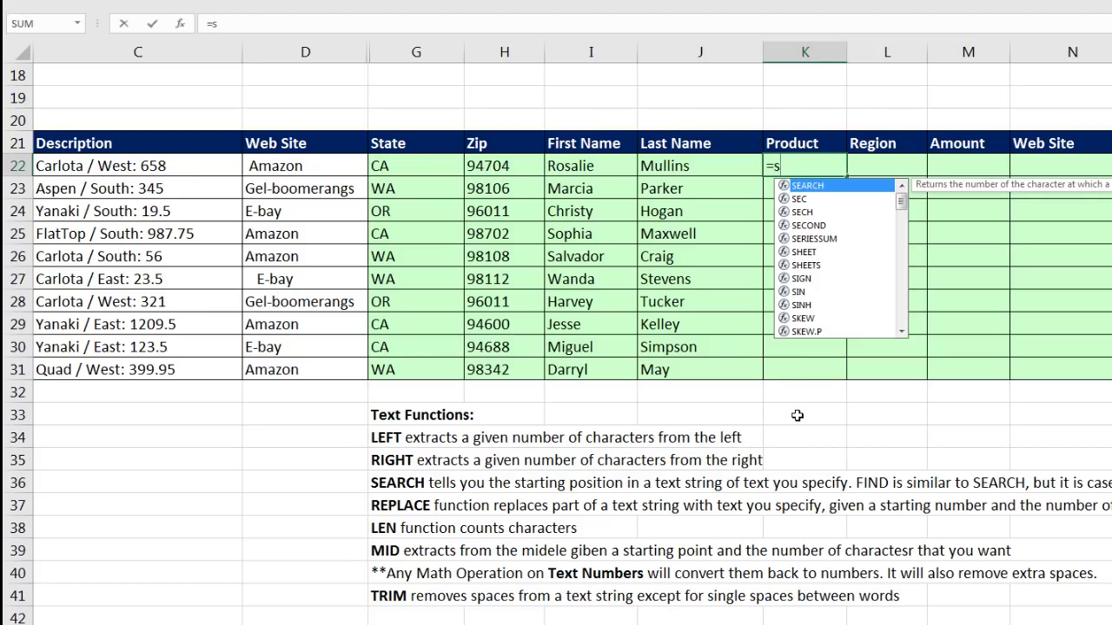
key("Tab")
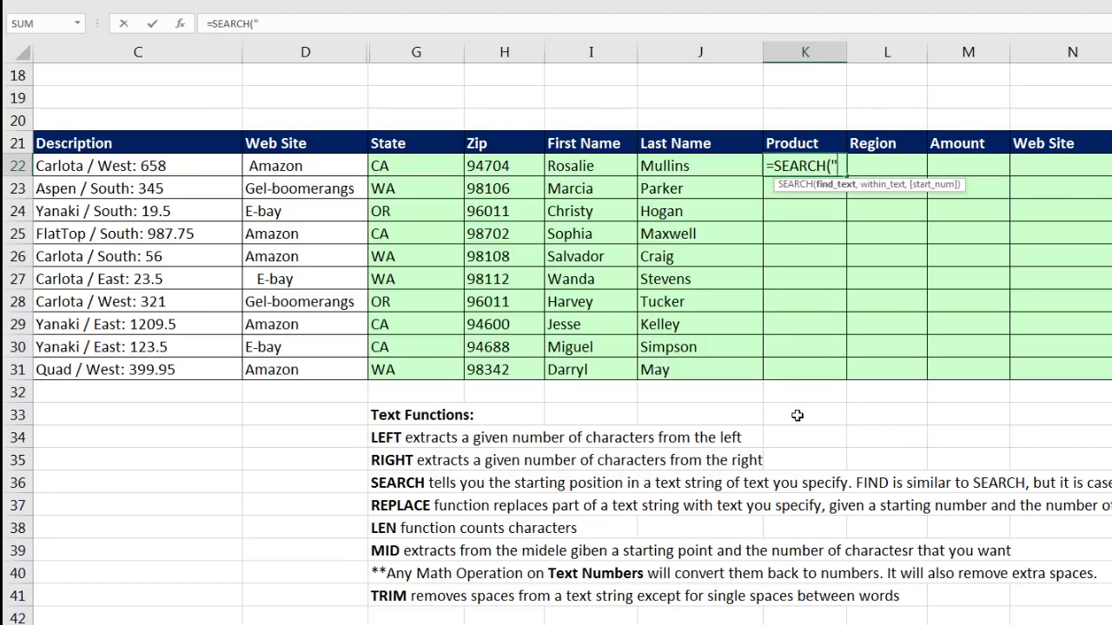
type("\"/\",")
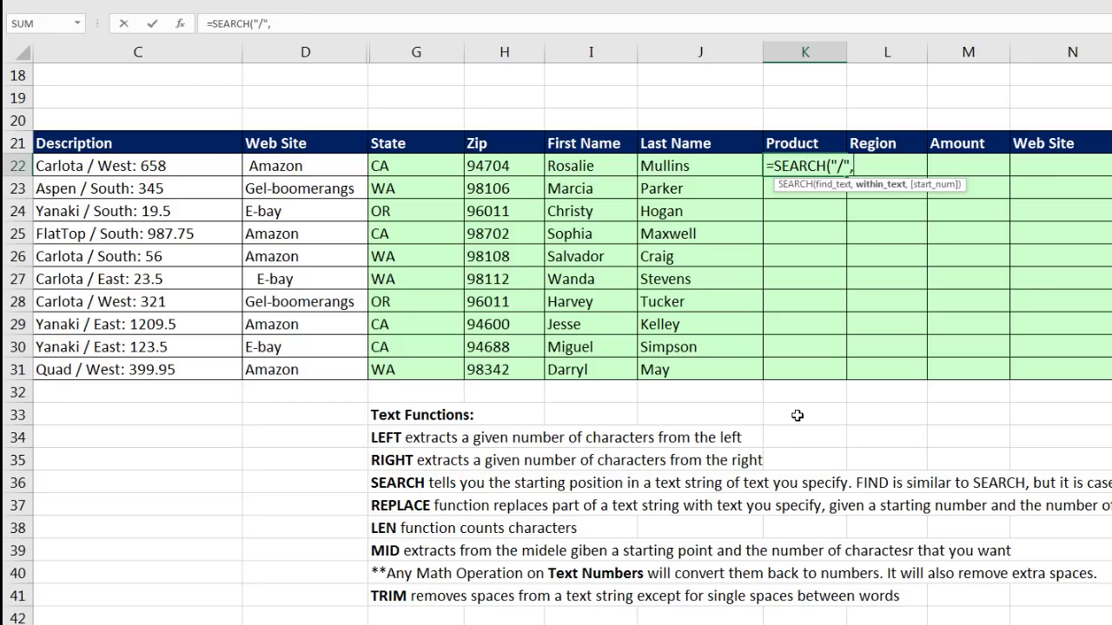
left_click(212, 164)
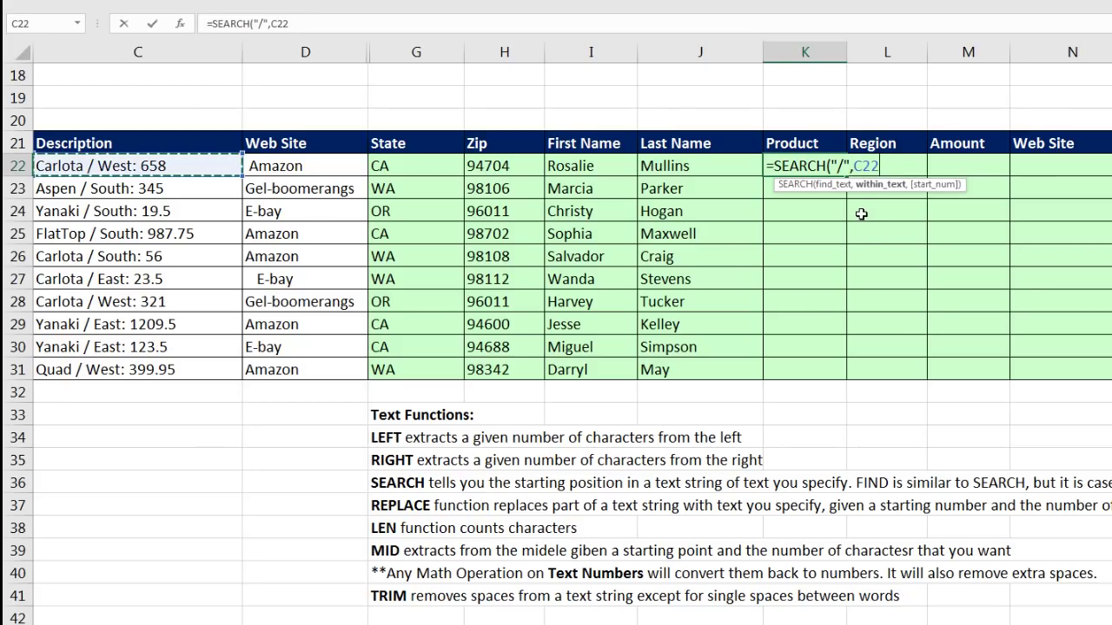
type(")")
key("ctrl+Return")
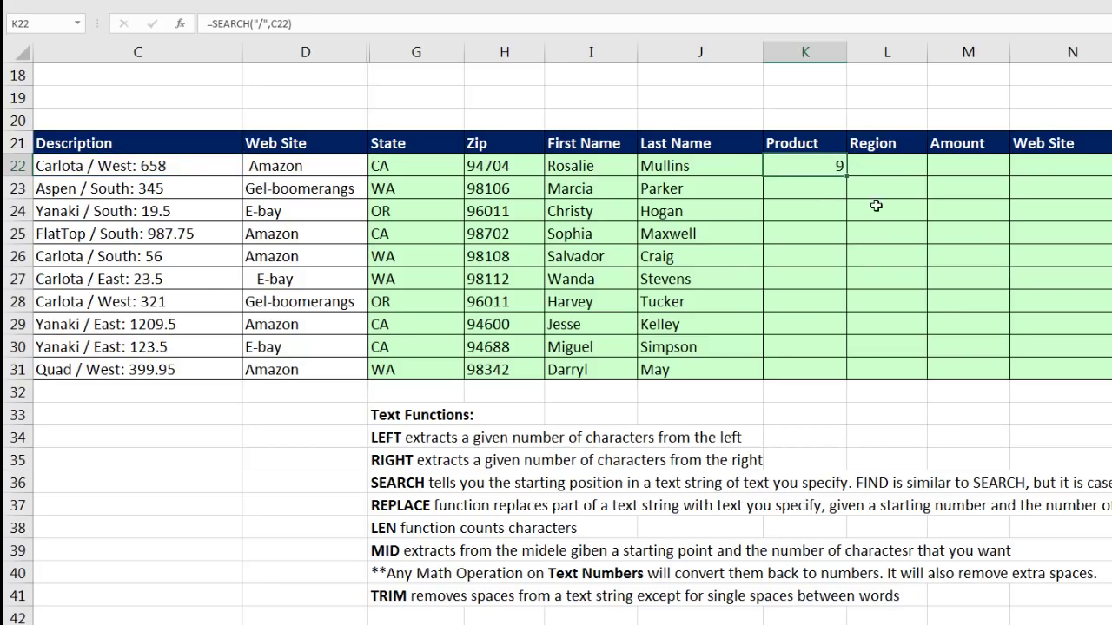
double_click(844, 173)
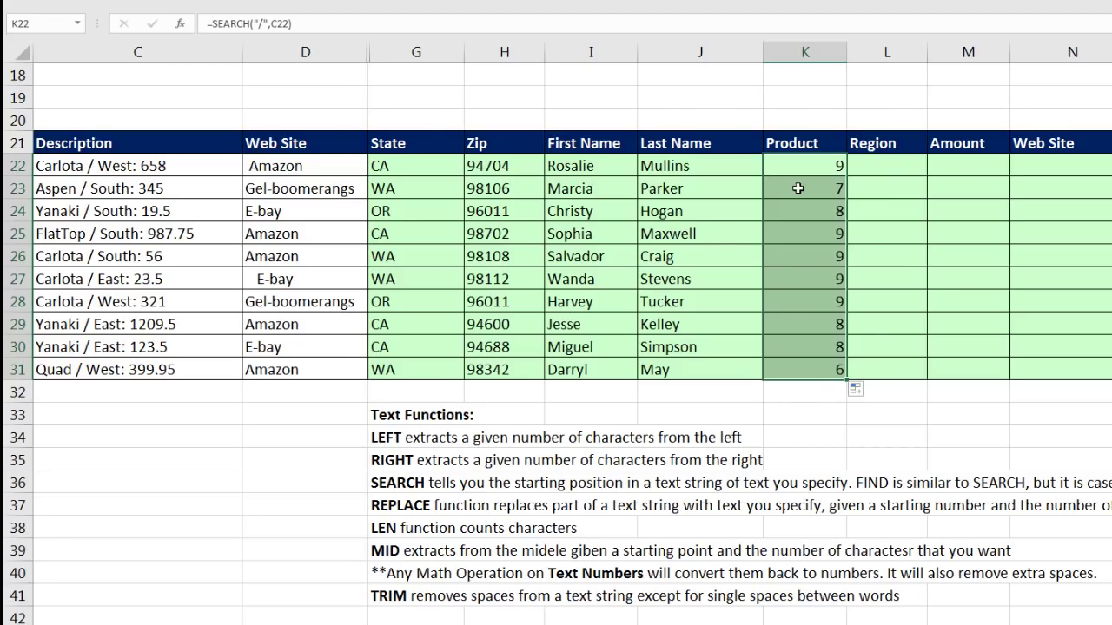
- Extend the Product formulas in K22:K31 to =LEFT(C22,SEARCH("/",C22)-2) to extract the product name
key("F2")
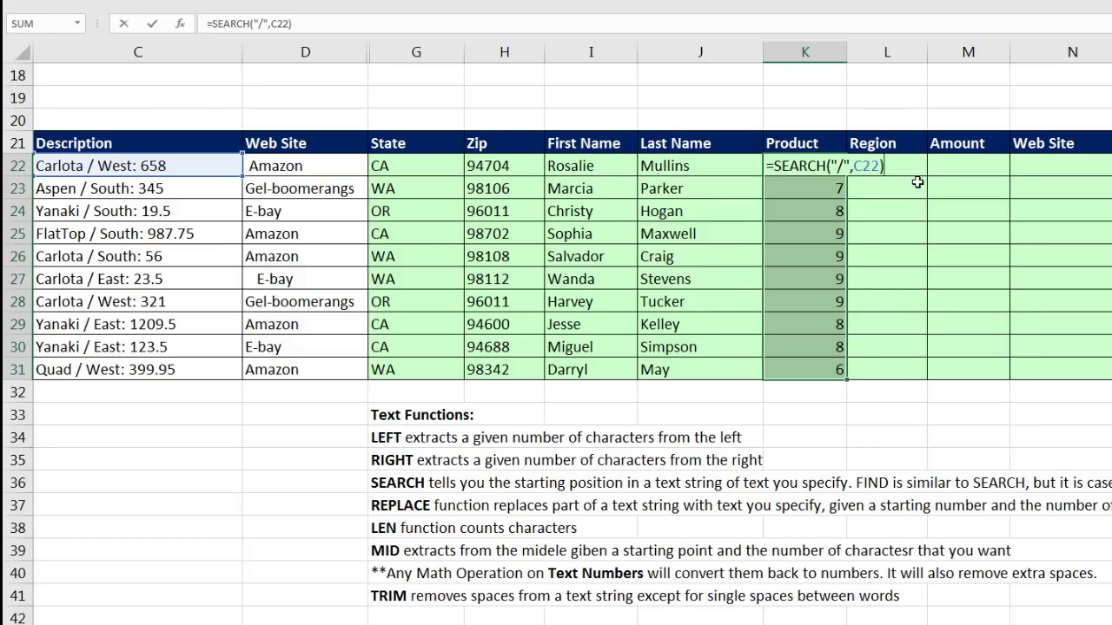
key("ctrl+Return")
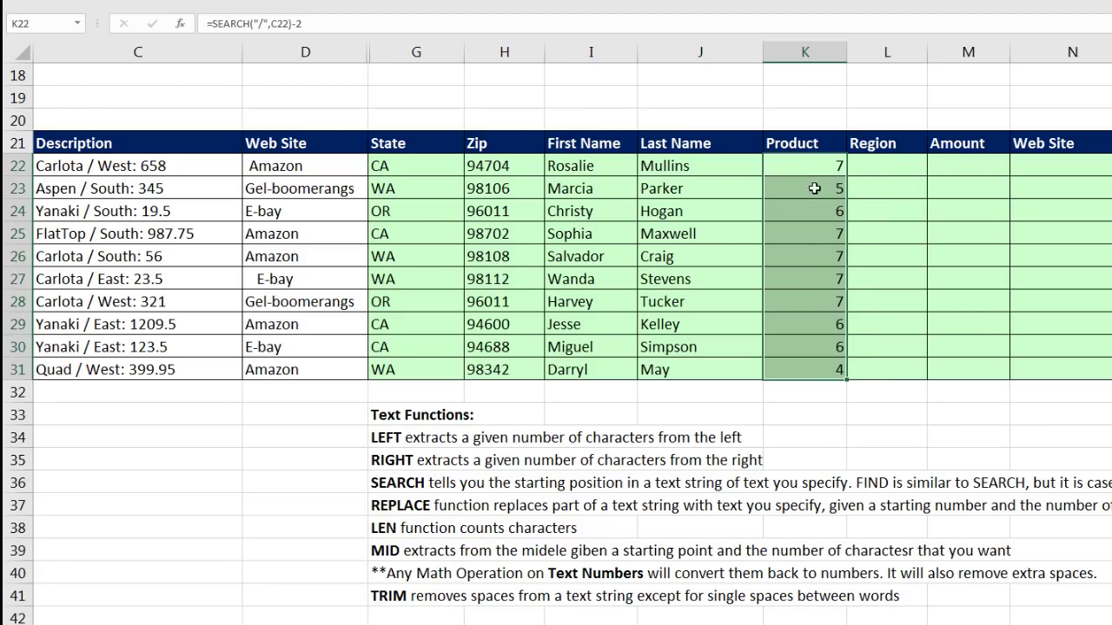
key("F2")
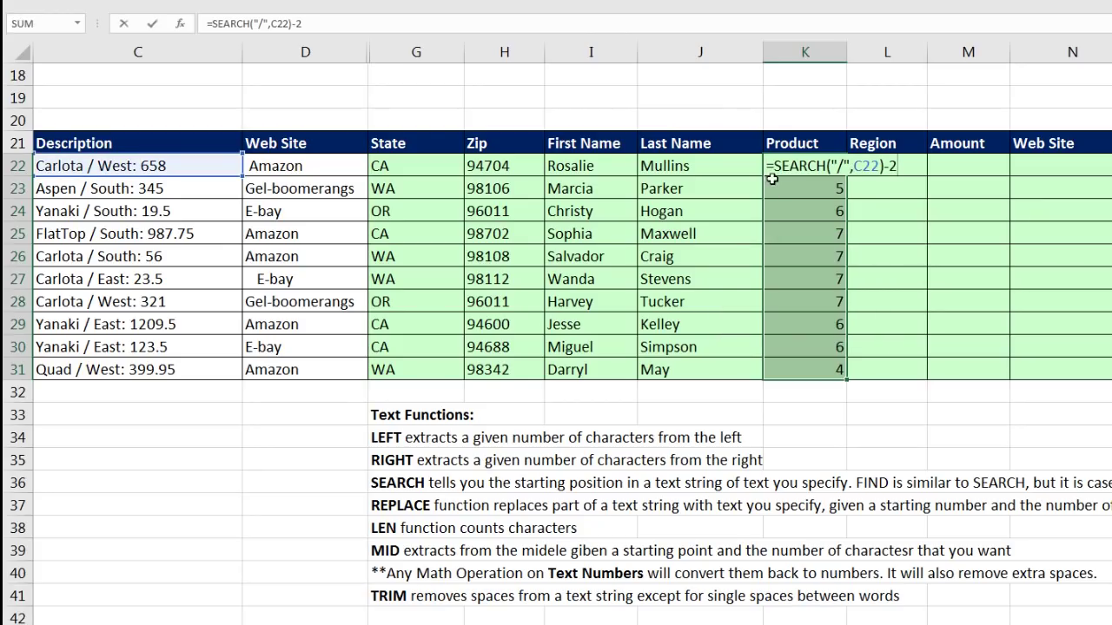
key("Home")
key("Right")
type("le")
key("Tab")
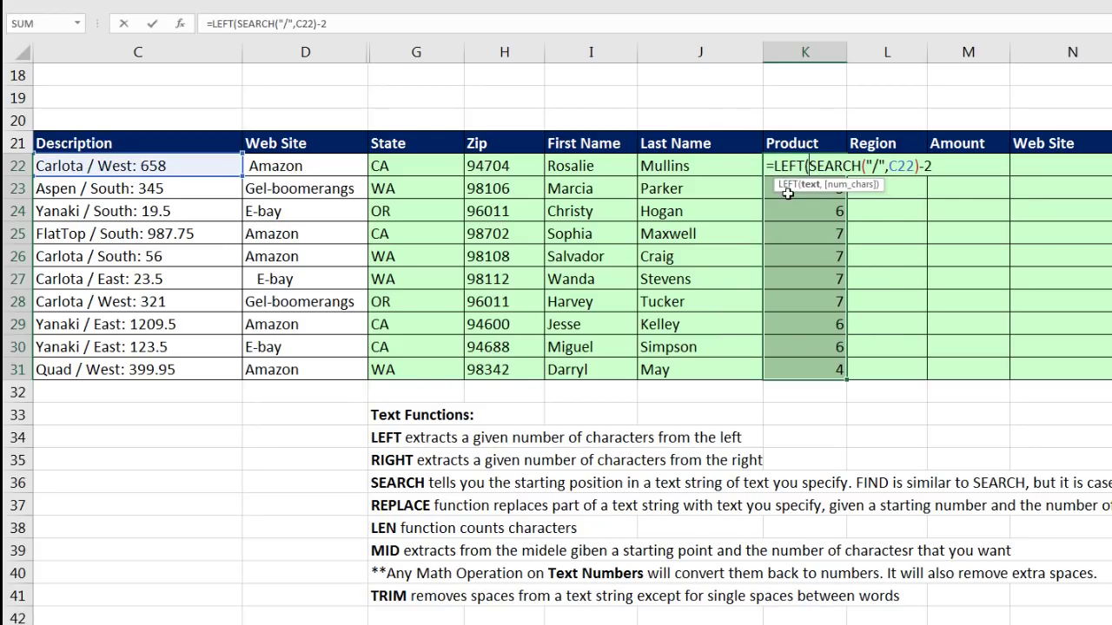
left_click(199, 168)
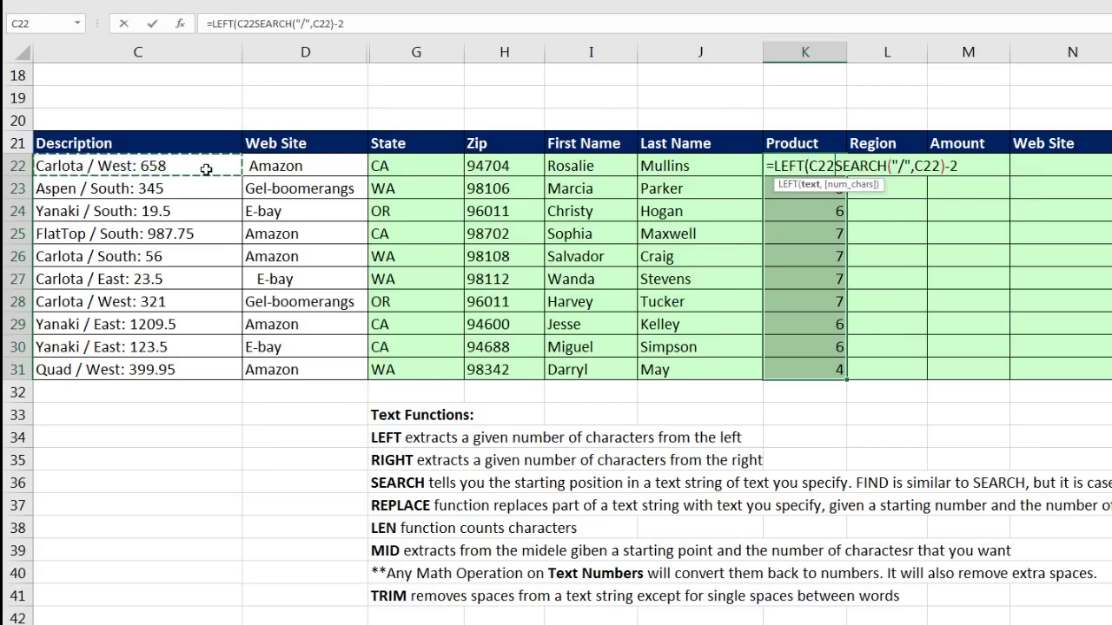
type(",")
left_click(838, 186)
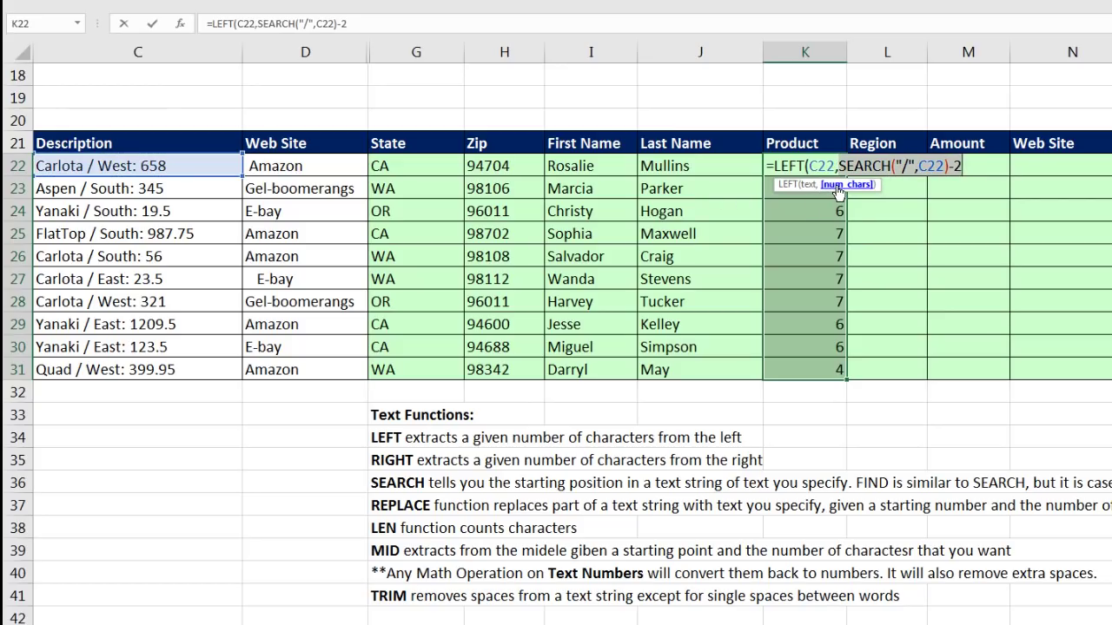
left_click(971, 166)
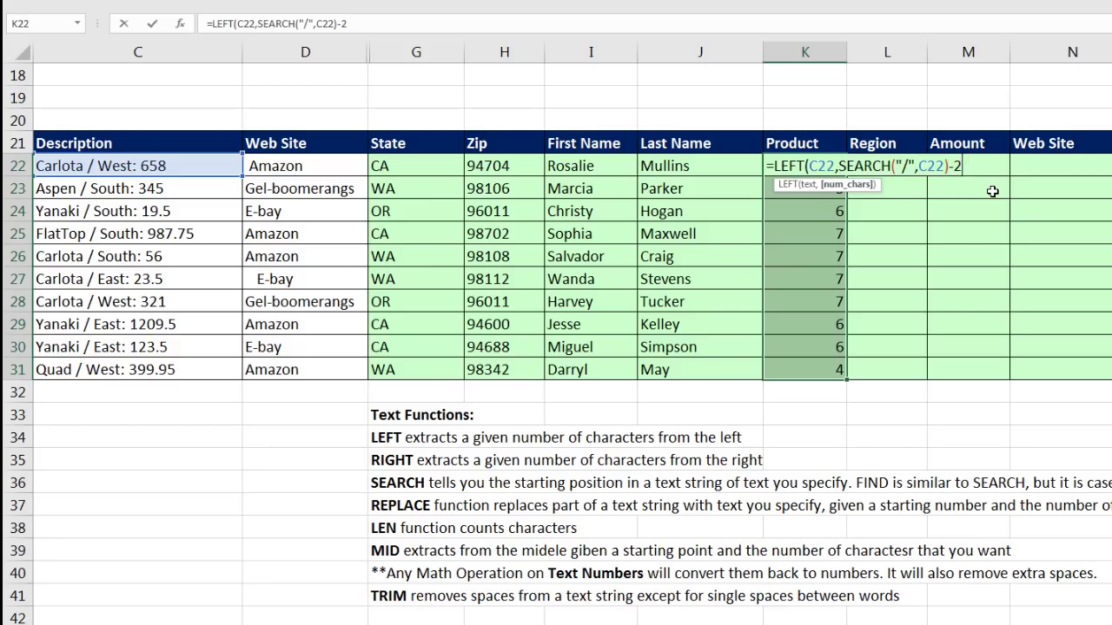
type(")")
key("ctrl+Return")
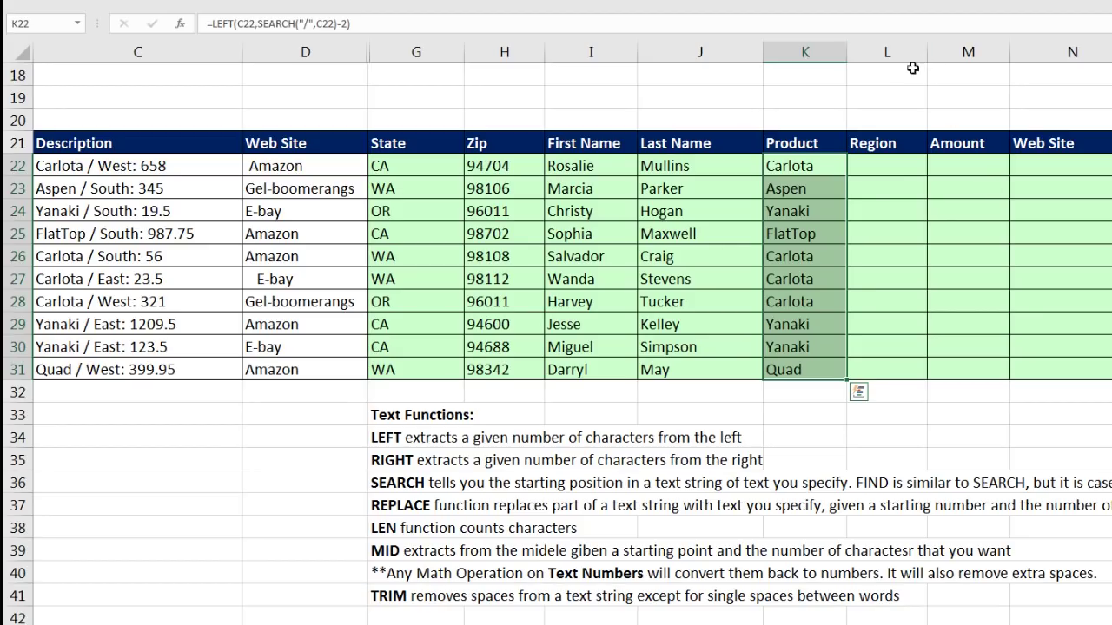
- Hide columns G to J, from State to Last Name
left_click(876, 167)
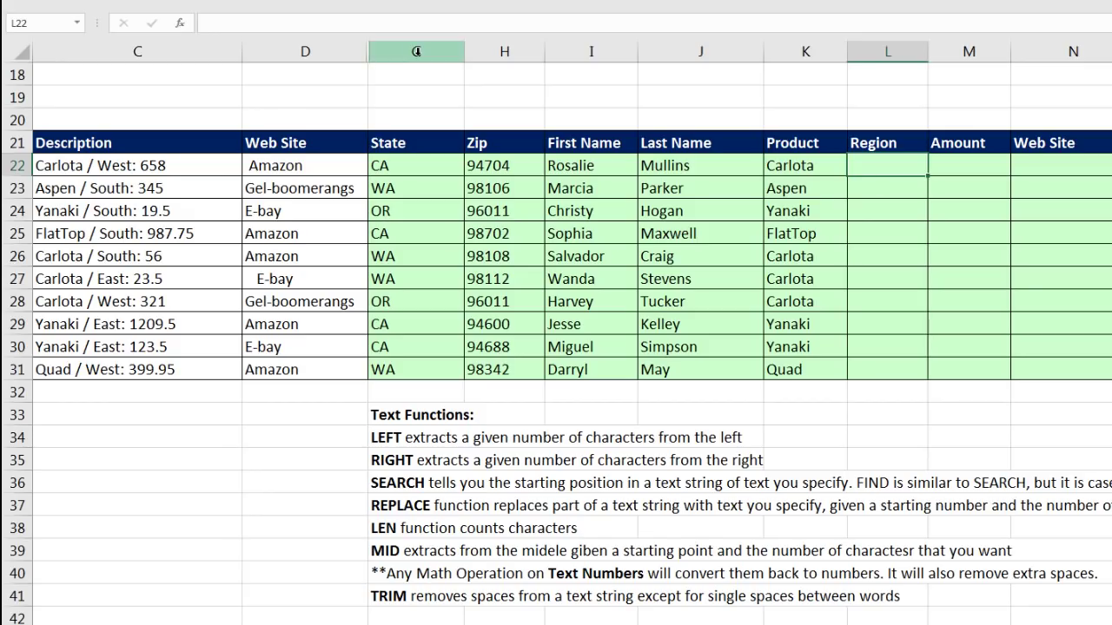
left_click_drag(416, 51, 693, 40)
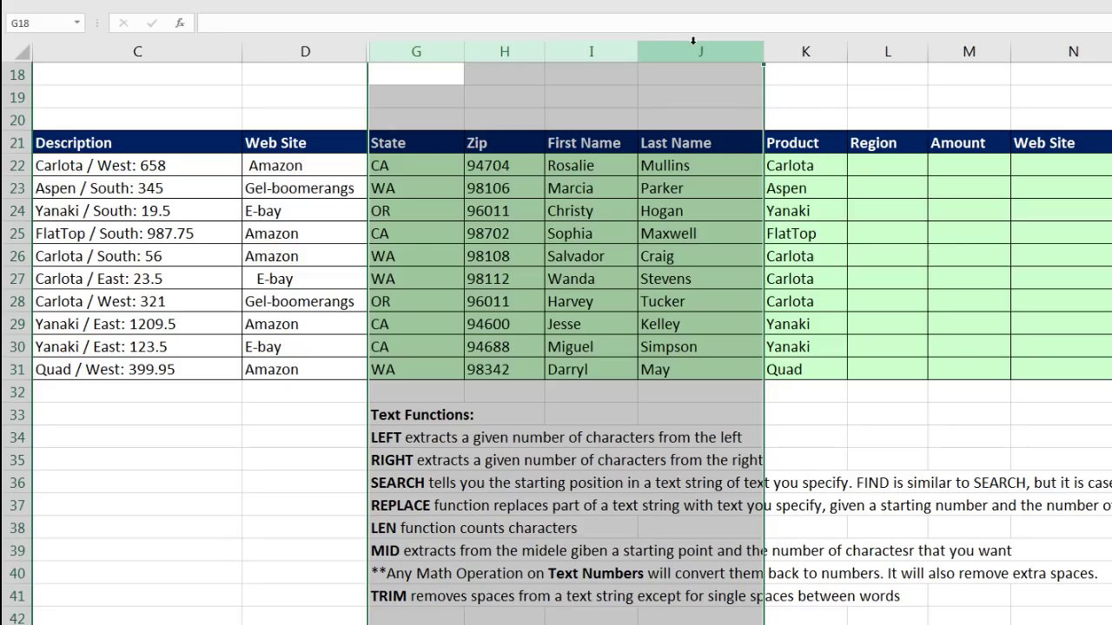
right_click(692, 51)
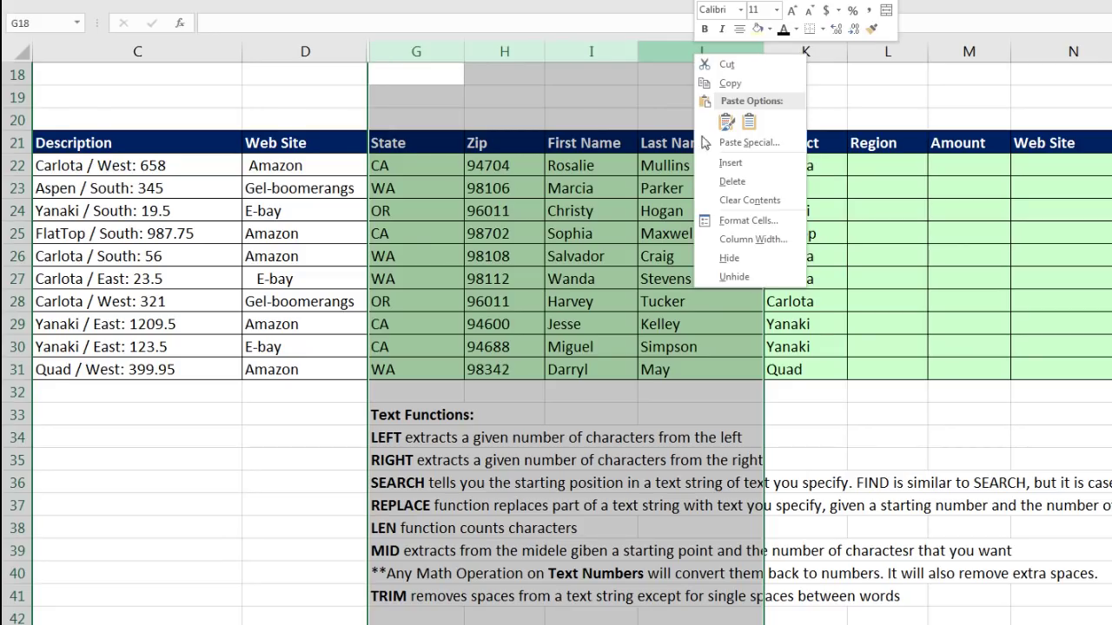
left_click(748, 258)
- Find the colon position in the description with =SEARCH(":",C22) in L22 and fill it down the Region column to row 31
left_click(474, 165)
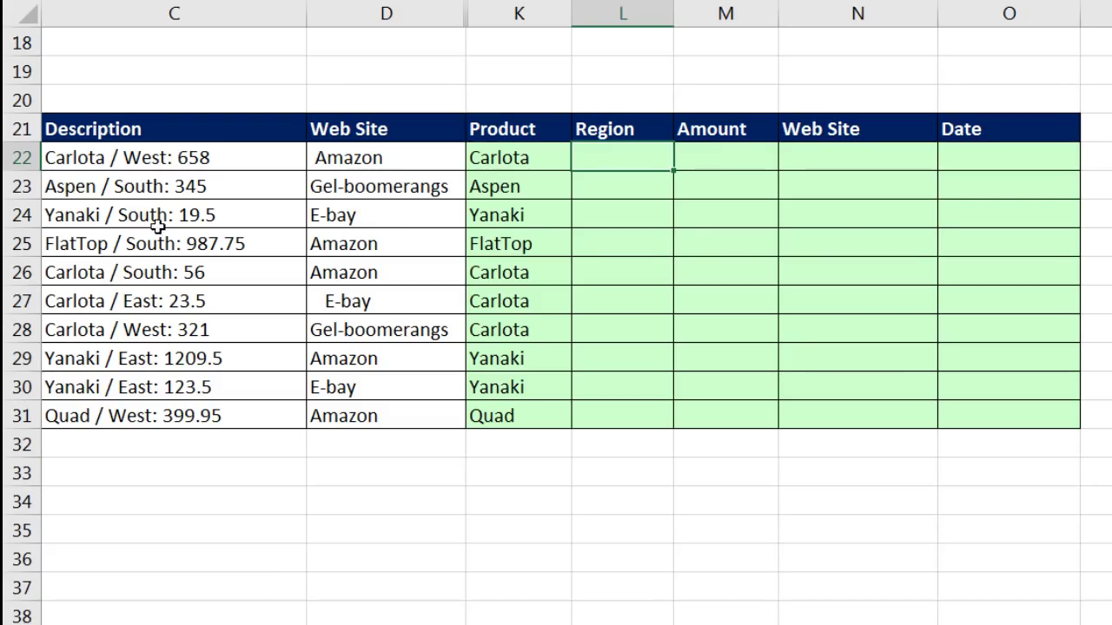
type("=s")
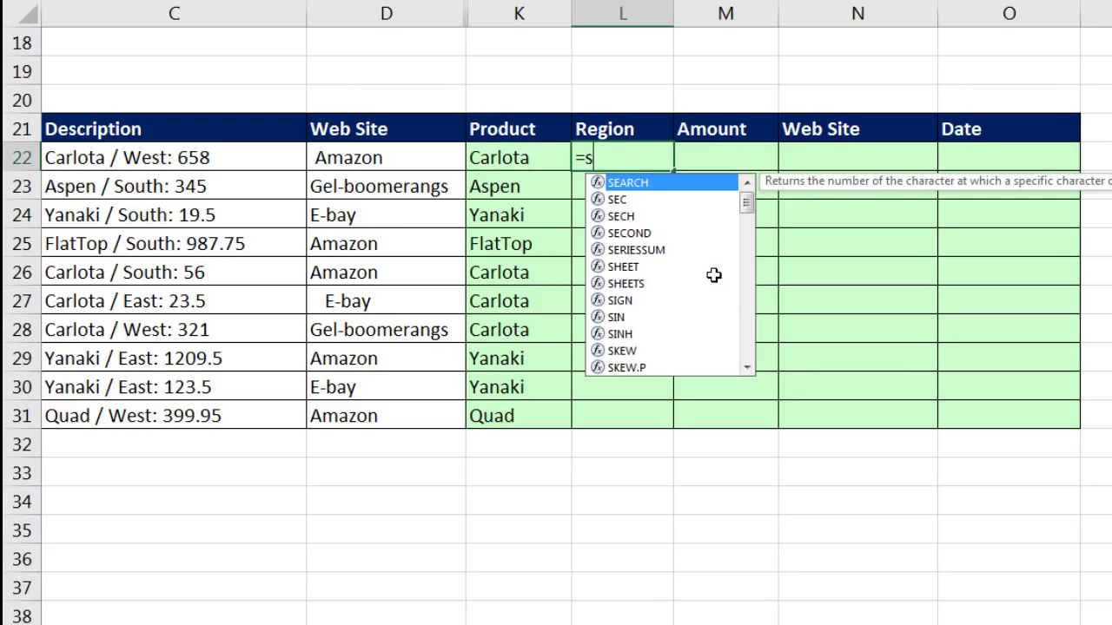
key("Tab")
type("\":\",")
key("Left")
key("Left")
key("Left")
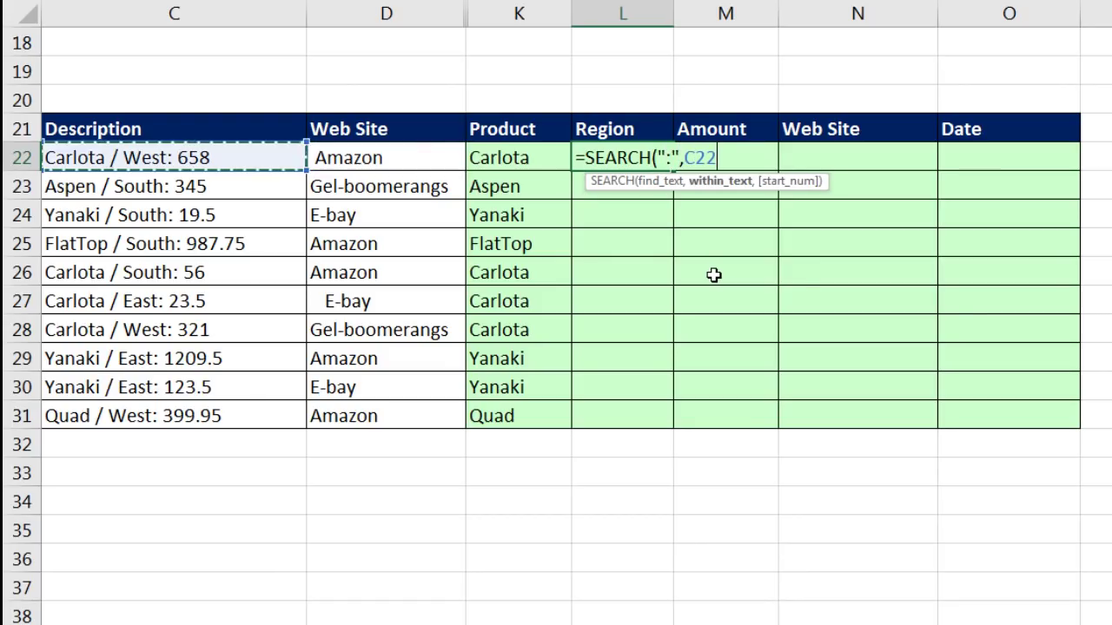
type(")")
key("ctrl+Return")
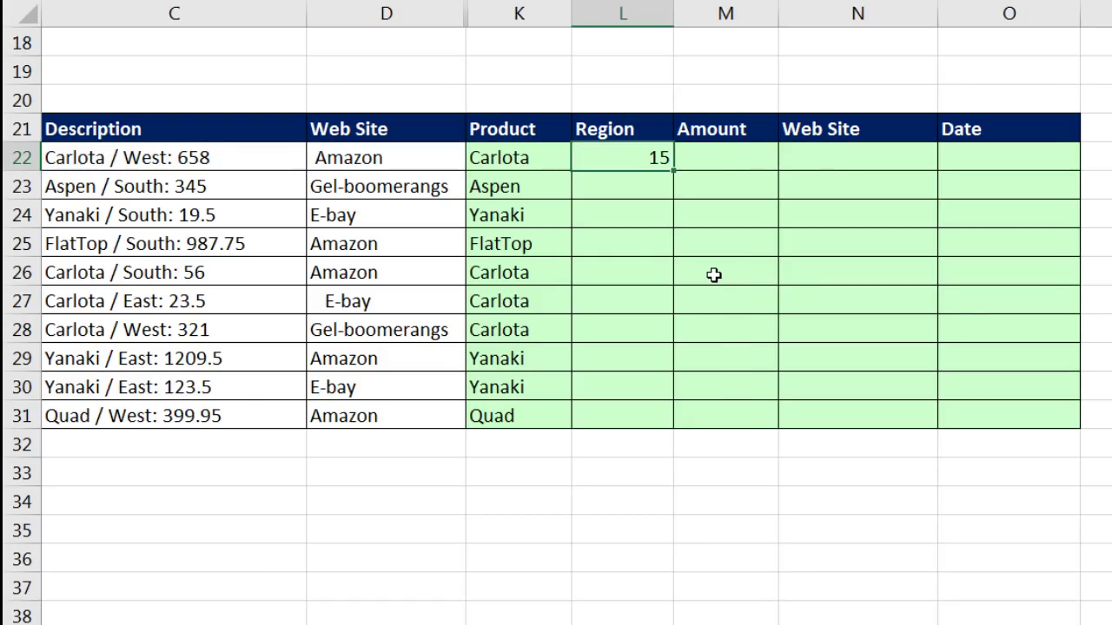
double_click(675, 171)
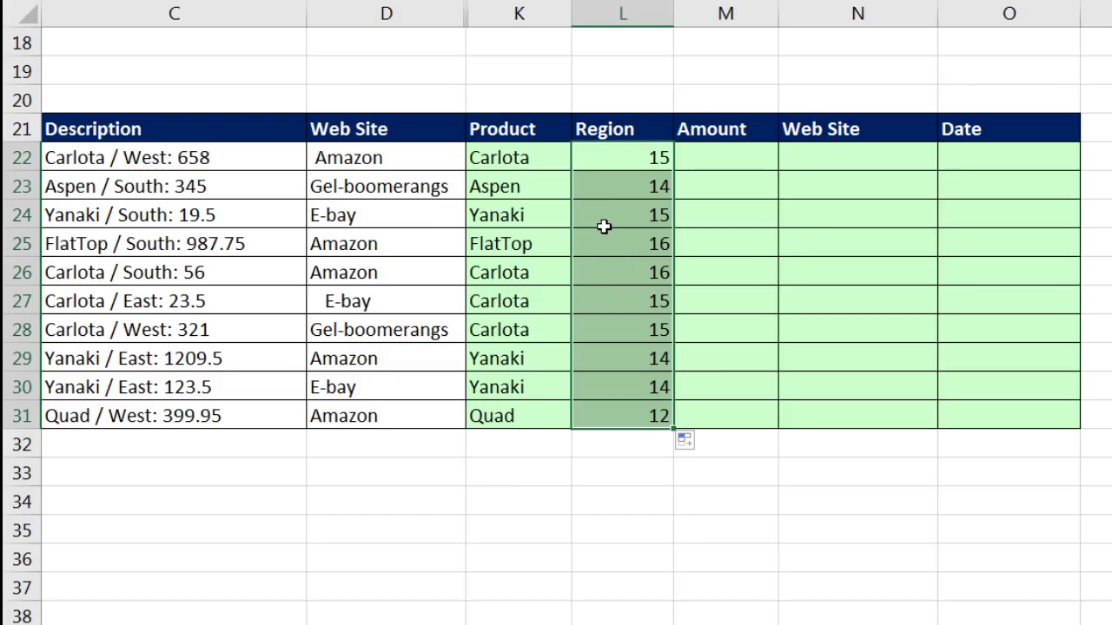
- Extend the Region formulas in L22:L31 to =SEARCH(":",C22)-SEARCH("/",C22)-2 to calculate the region's character count
key("F2")
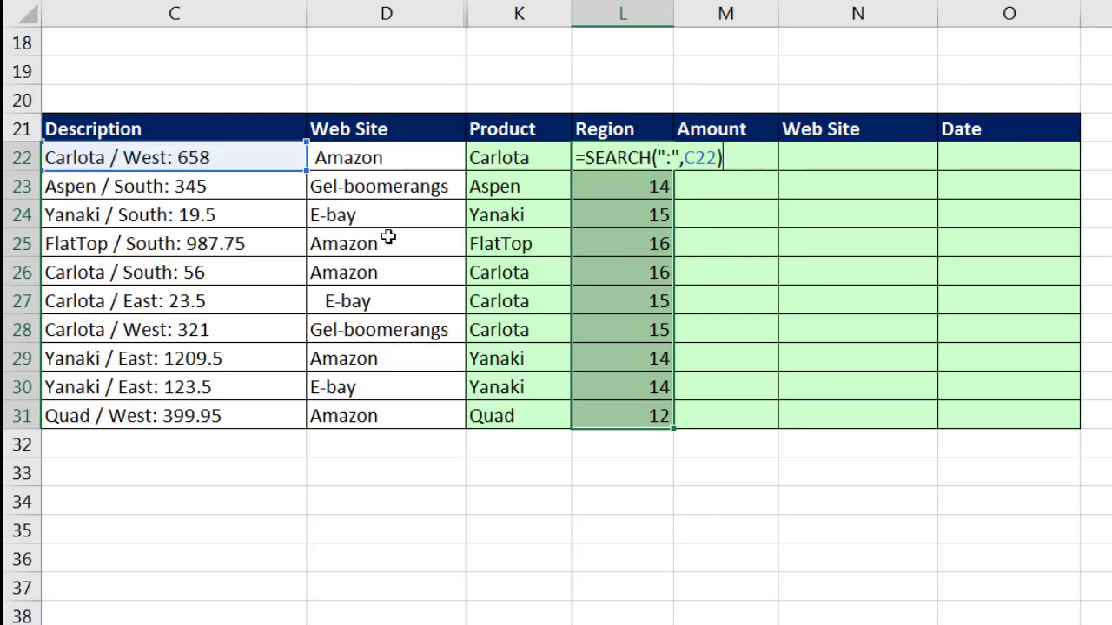
type("-SEARCH(")
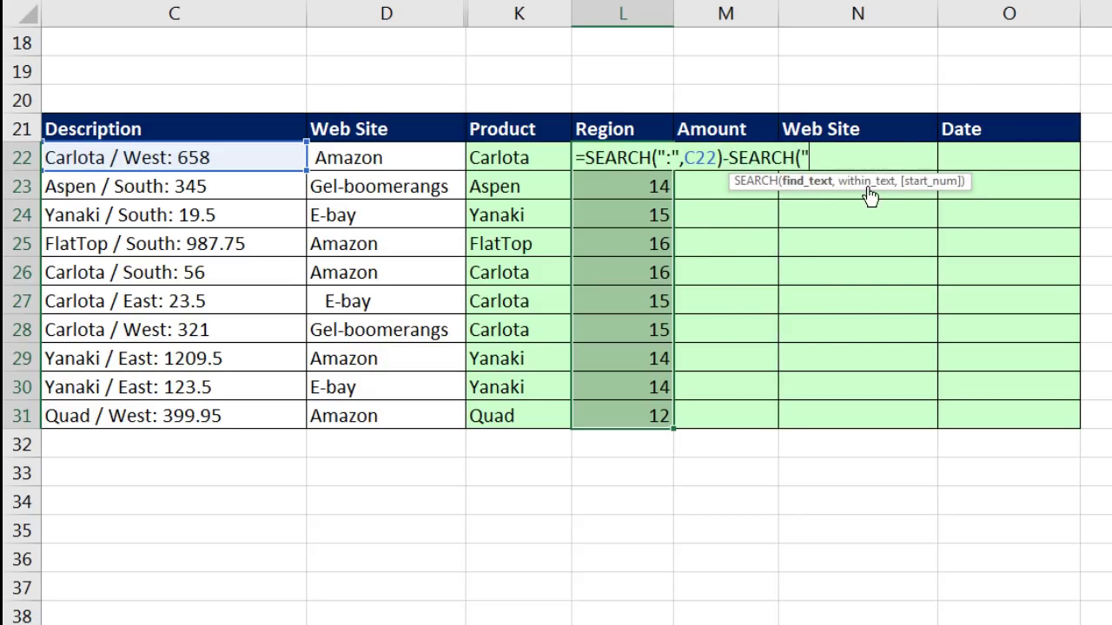
type("\"/\",")
left_click(261, 156)
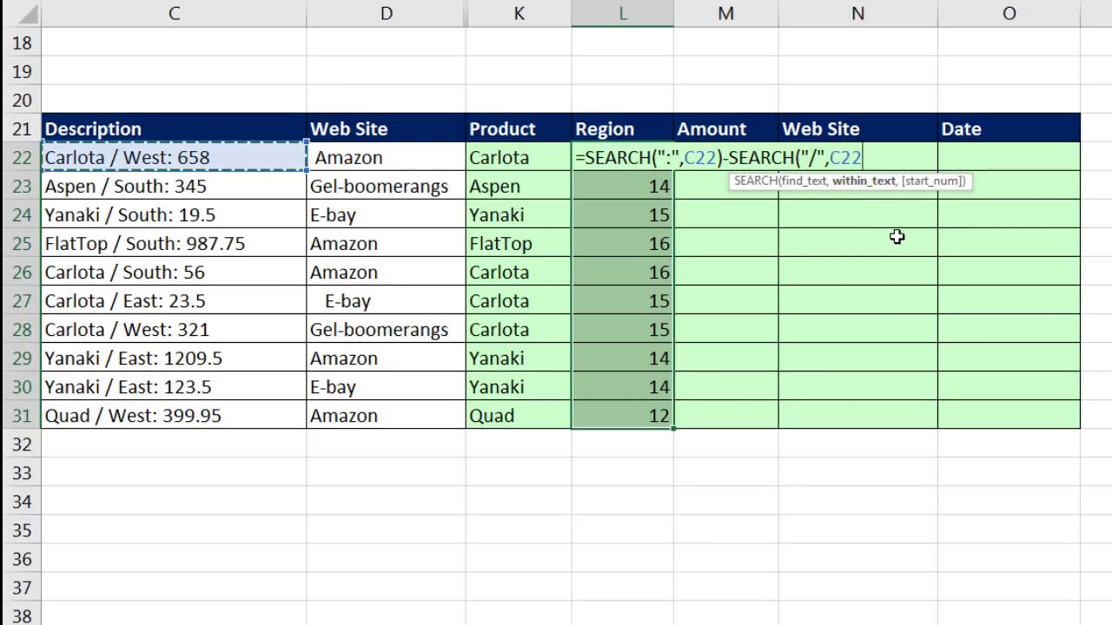
type(")")
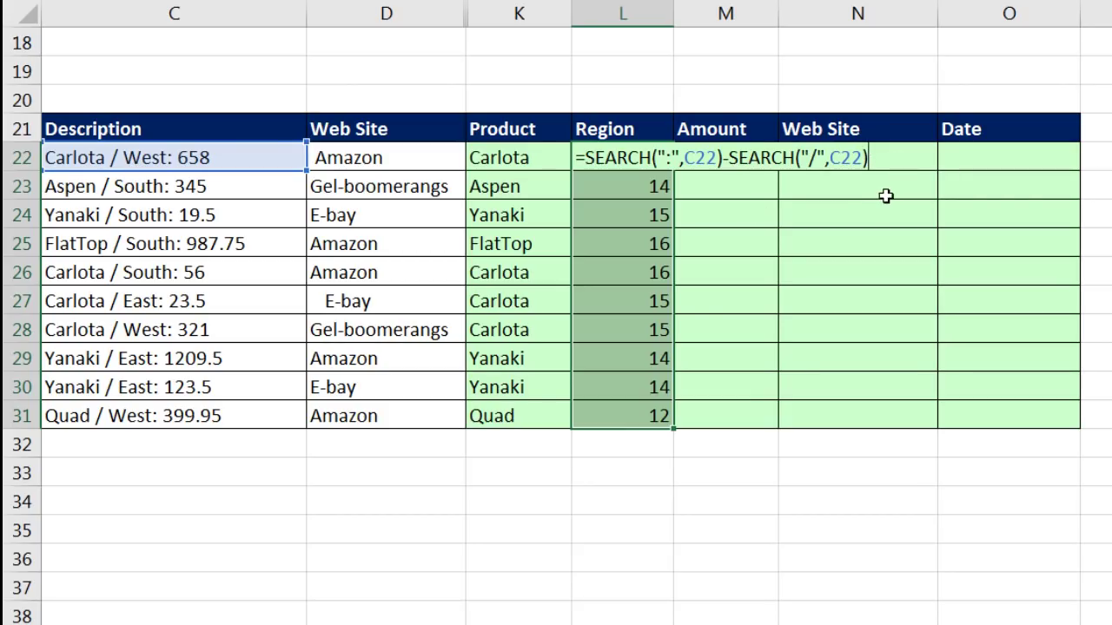
key("ctrl+Return")
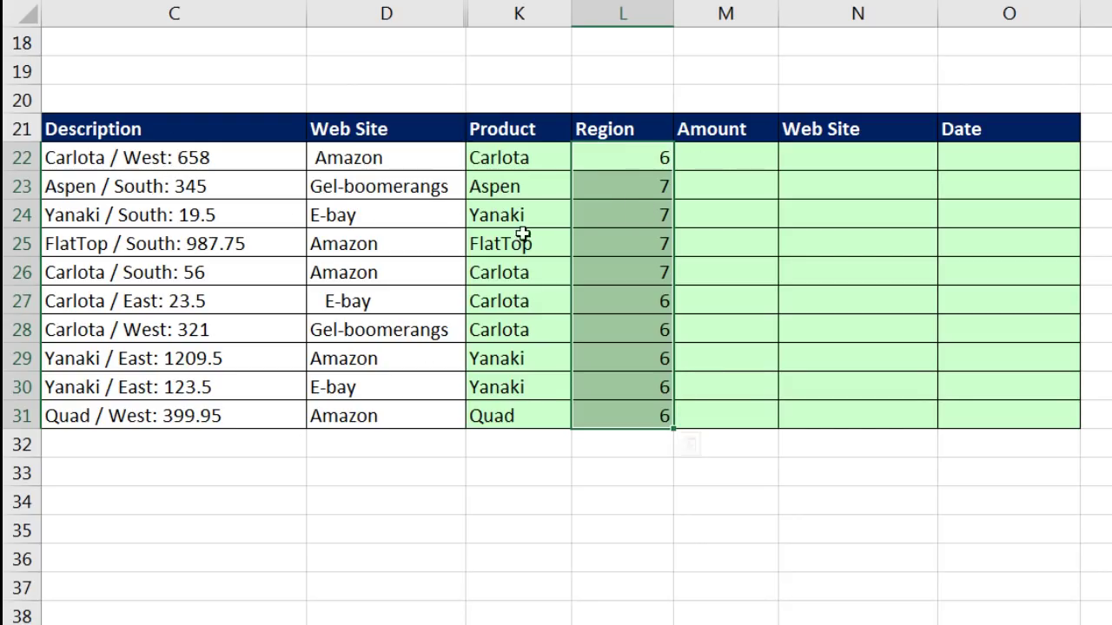
key("F2")
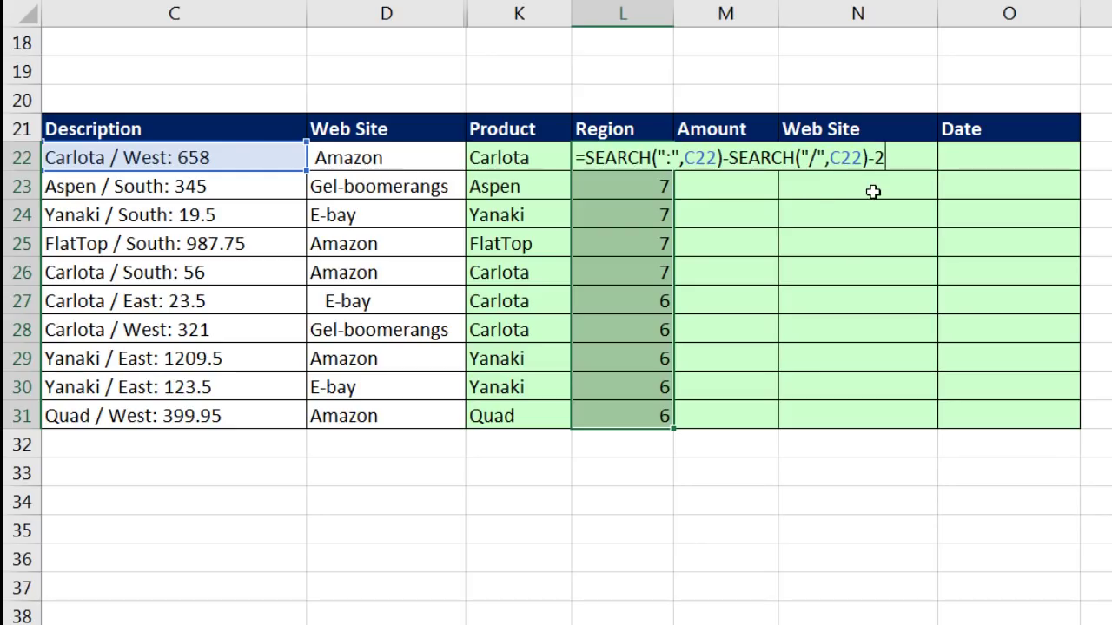
key("ctrl+Return")
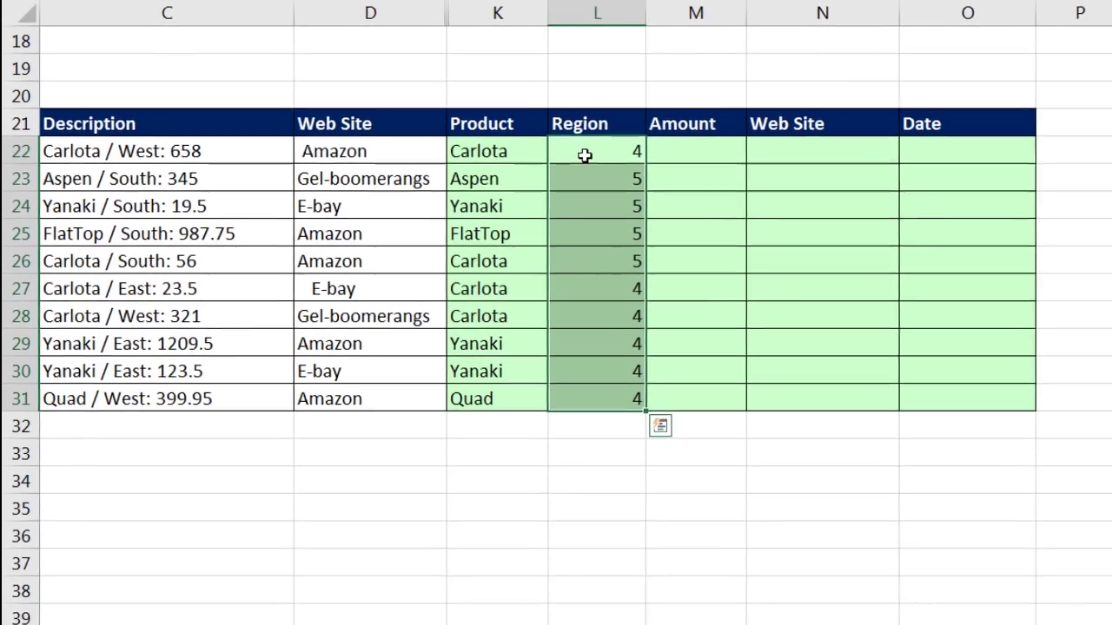
- Start wrapping the L22 formula in the MID function, with C22 as its text argument
left_click(576, 153)
key("F2")
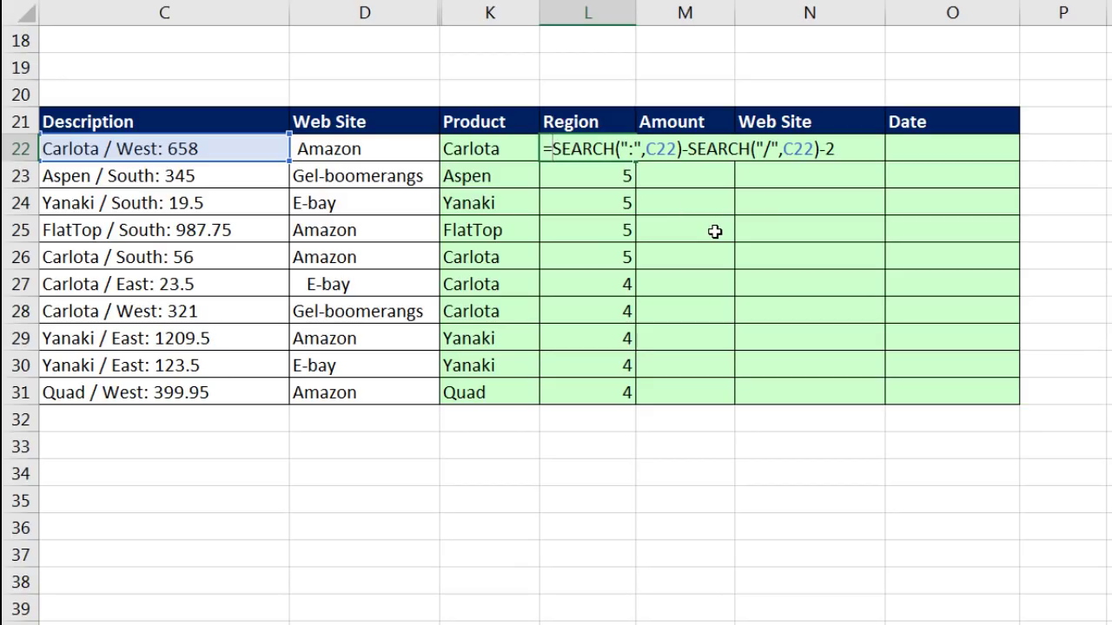
type("mi")
key("Tab")
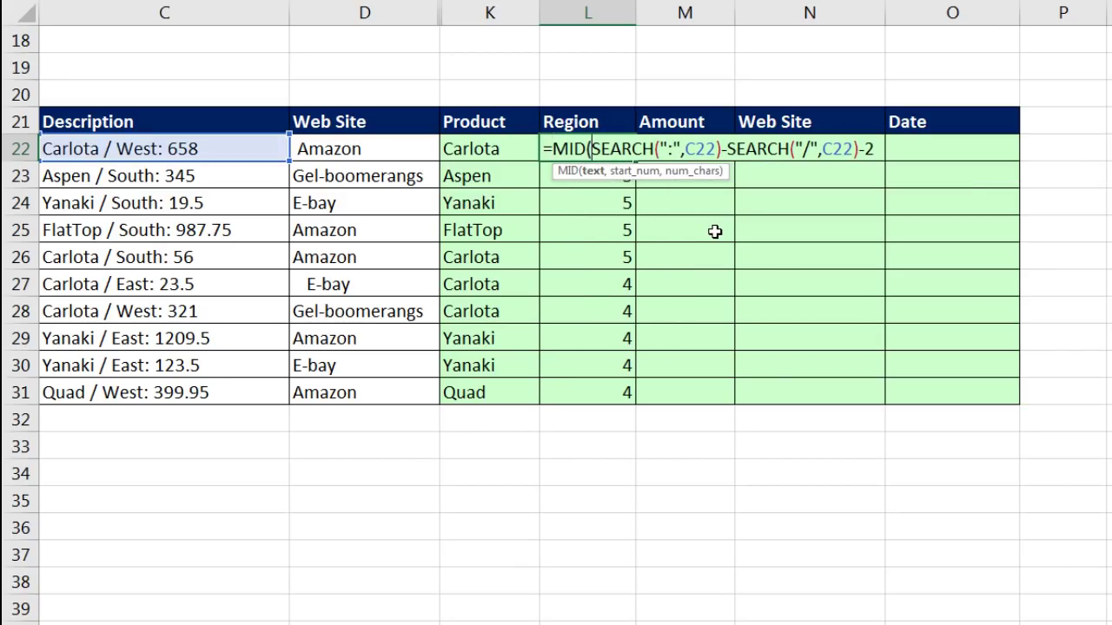
left_click(189, 149)
type(",")
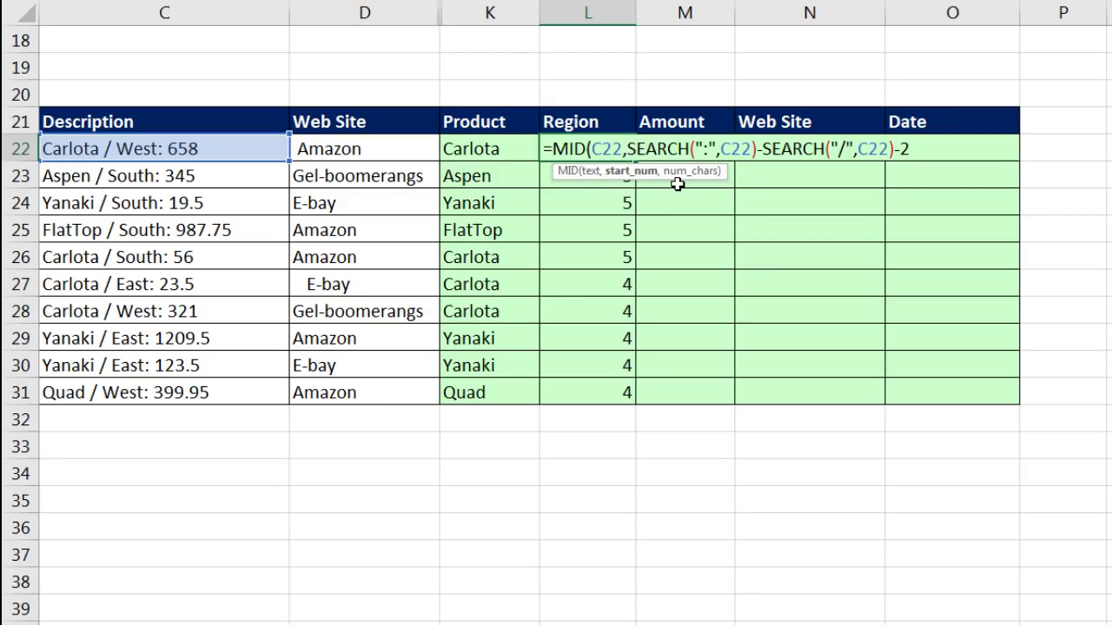
- Set the MID start position in the L22 formula to SEARCH("/",C22)+2, keeping the existing expression as the number of characters
type("S")
key("Tab")
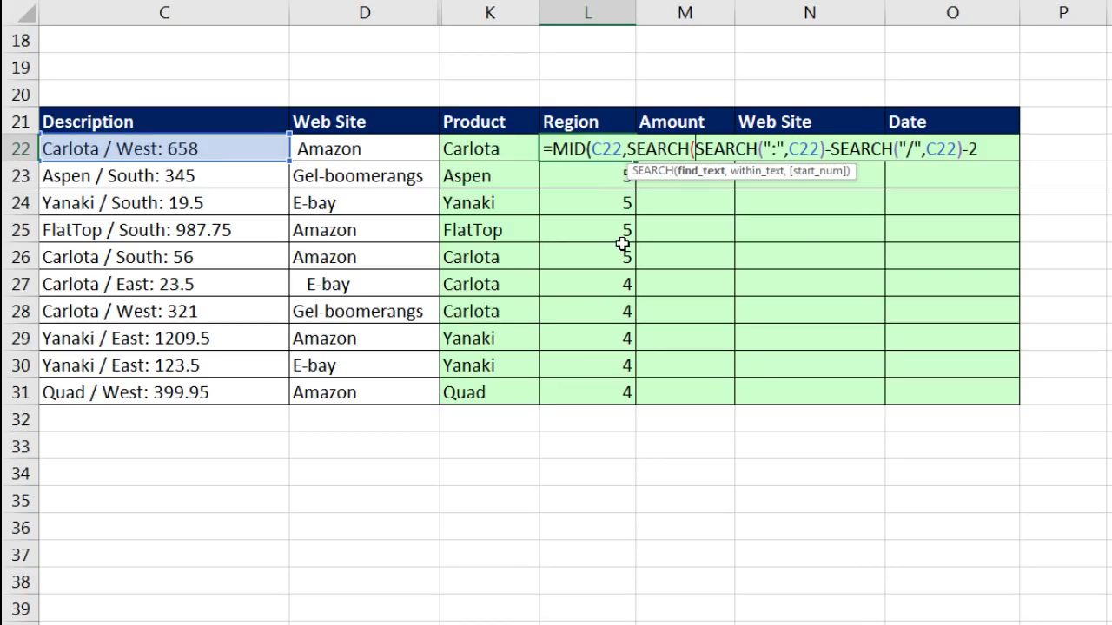
type("\"/\"")
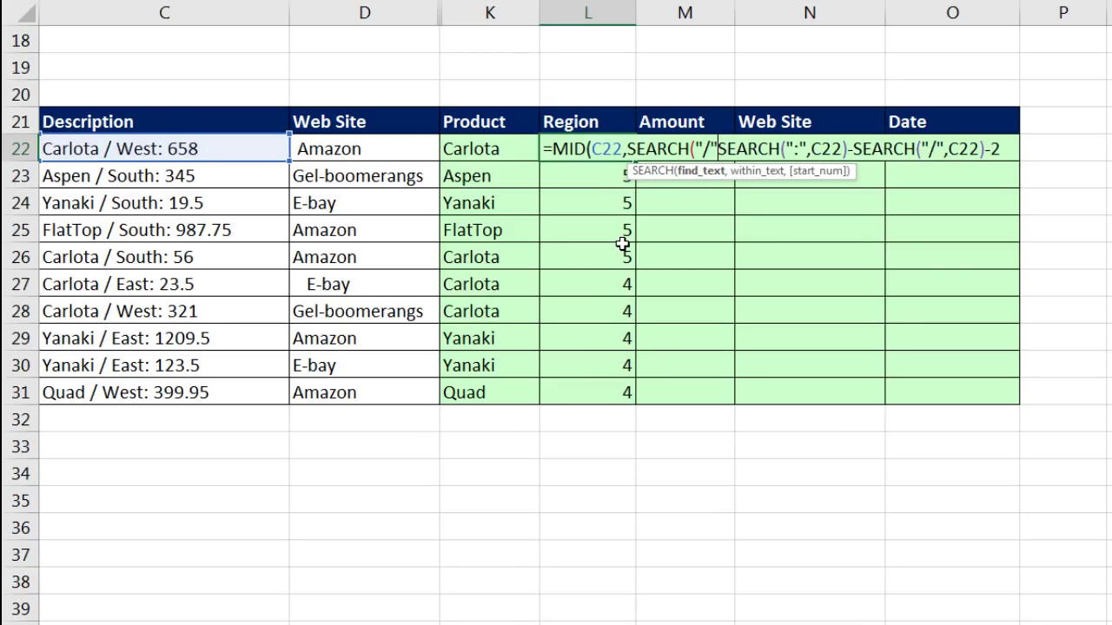
type(",")
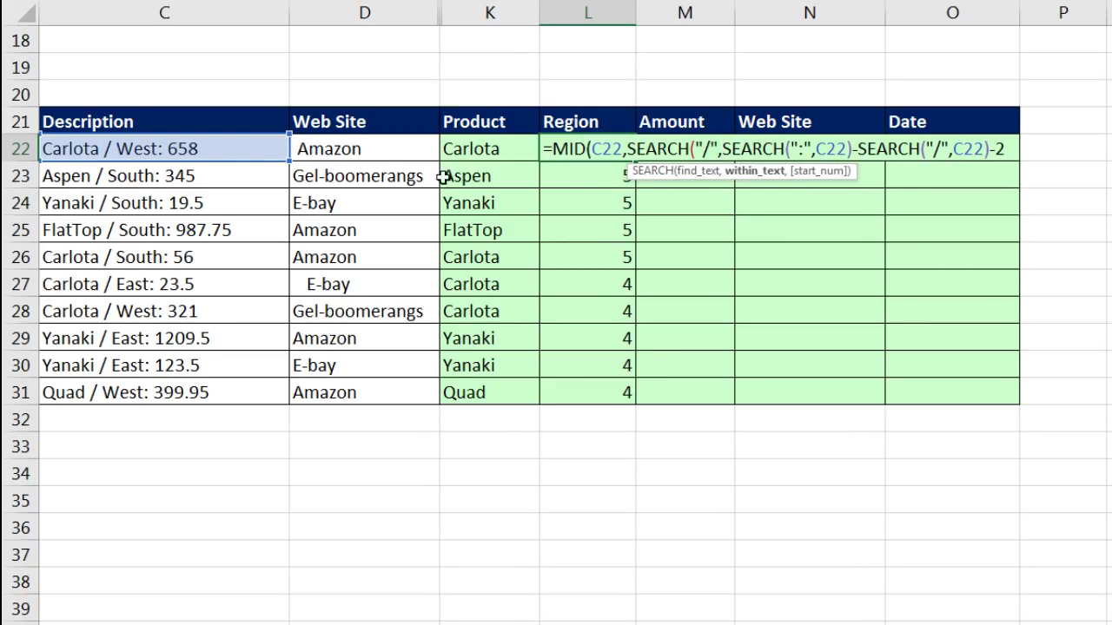
left_click(214, 152)
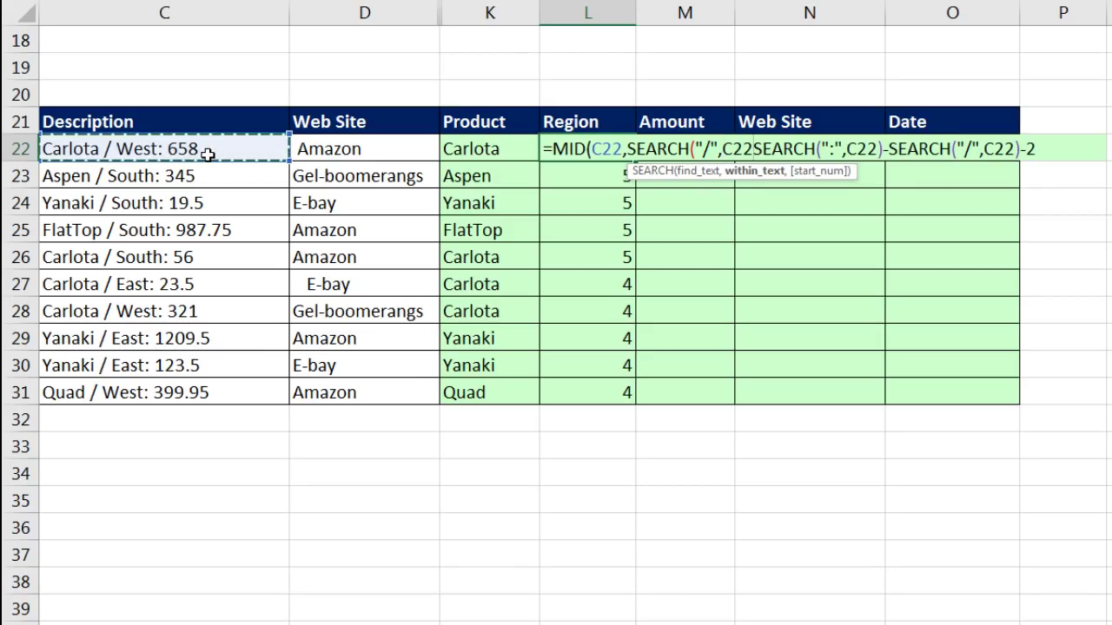
type(")")
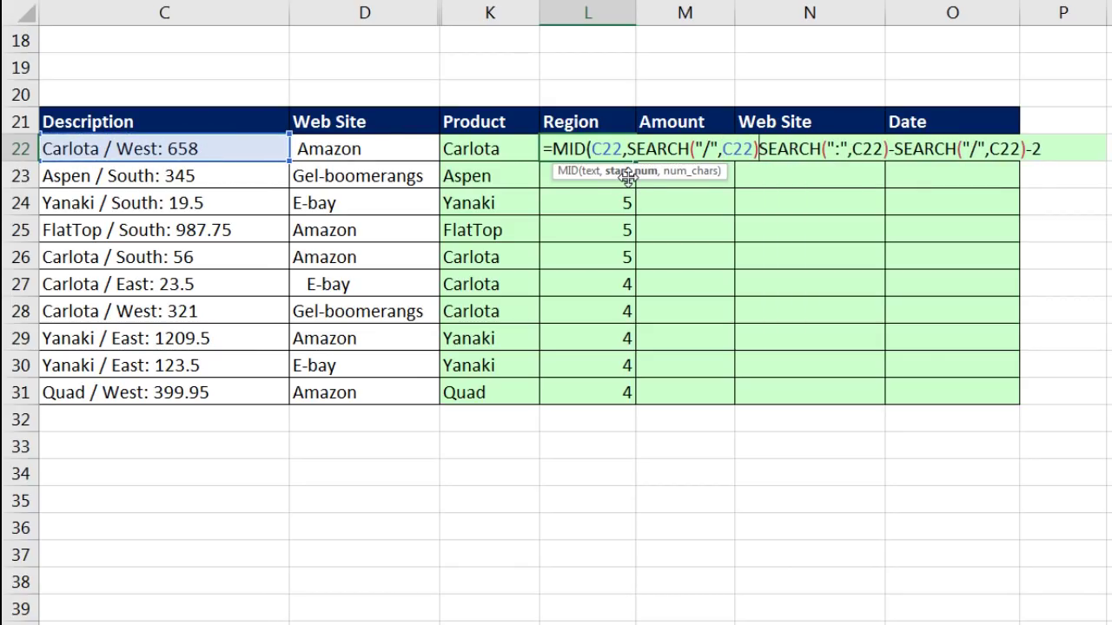
type(",")
key("shift+End")
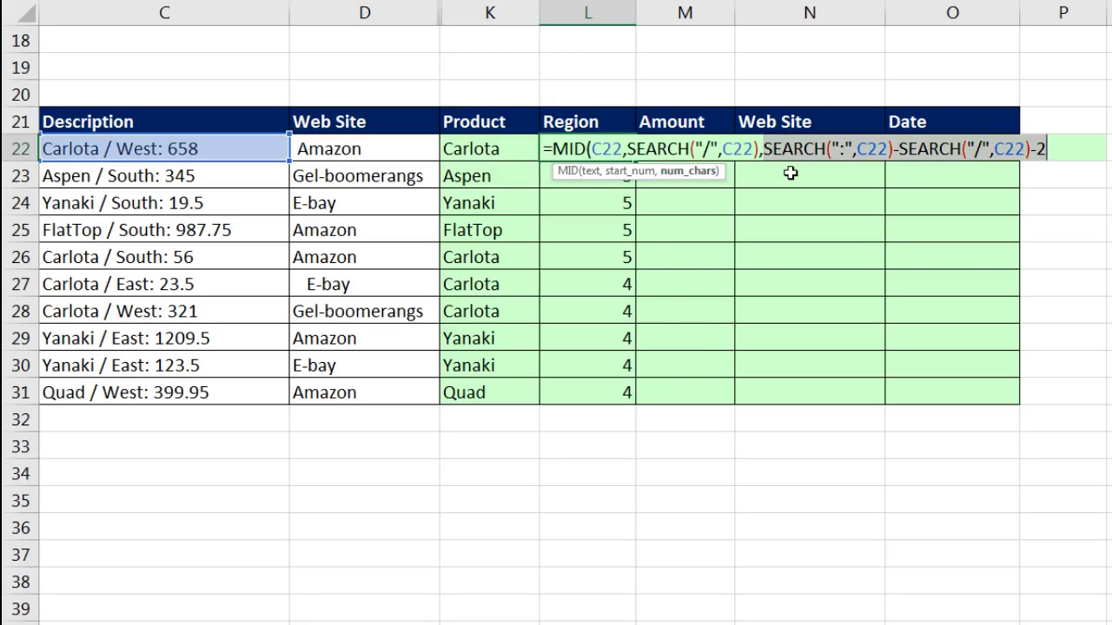
left_click(760, 151)
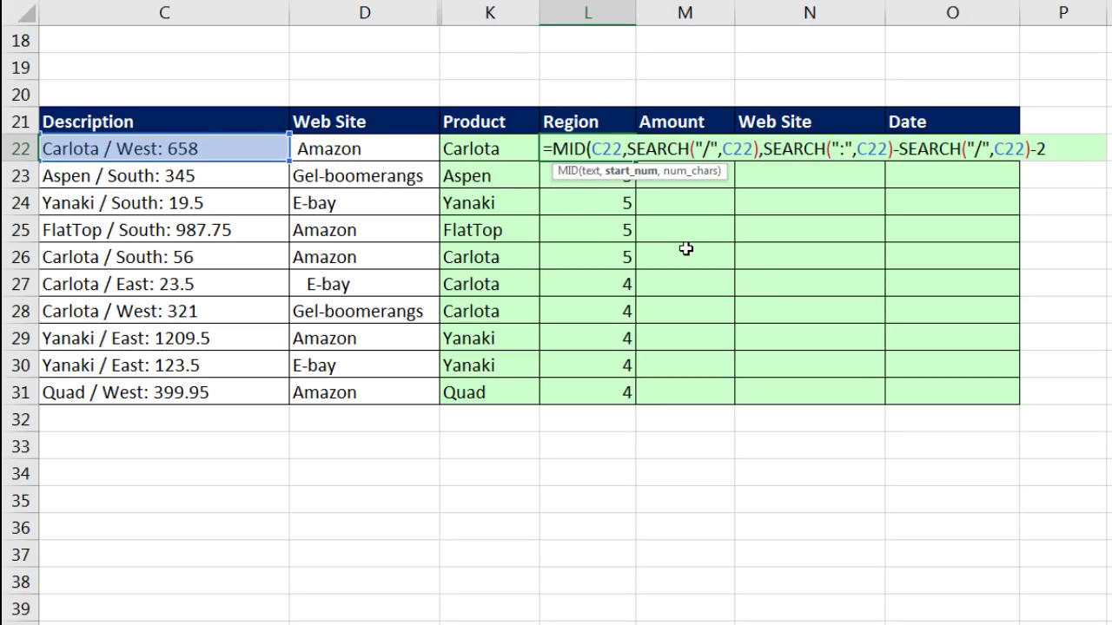
type("+2")
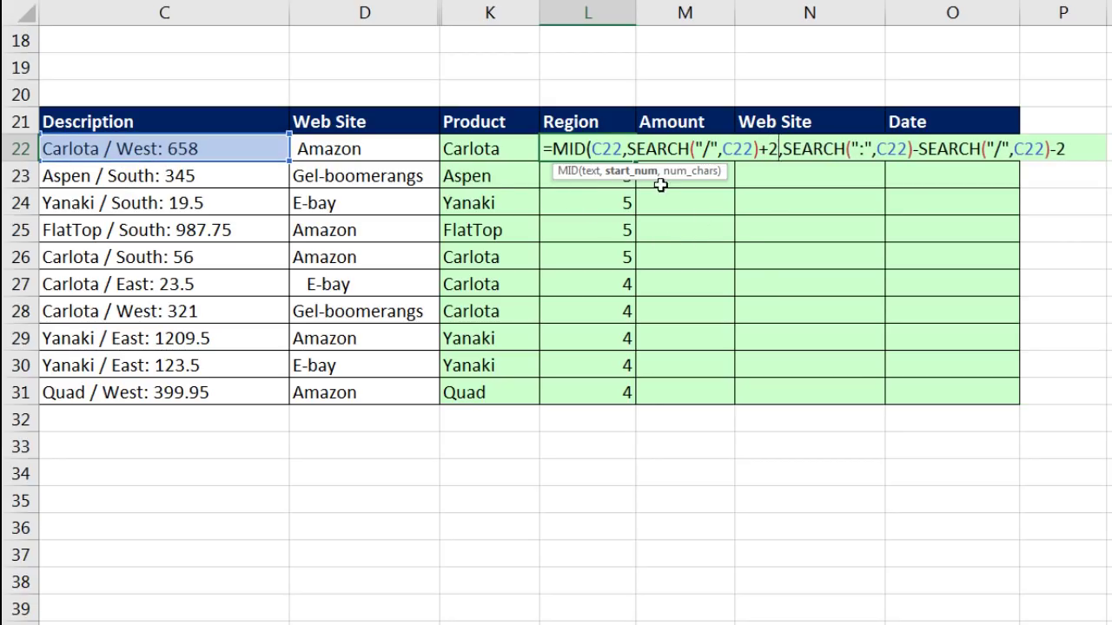
- Close the MID formula in L22 and fill it down the Region column to row 31
left_click(1080, 152)
type(")")
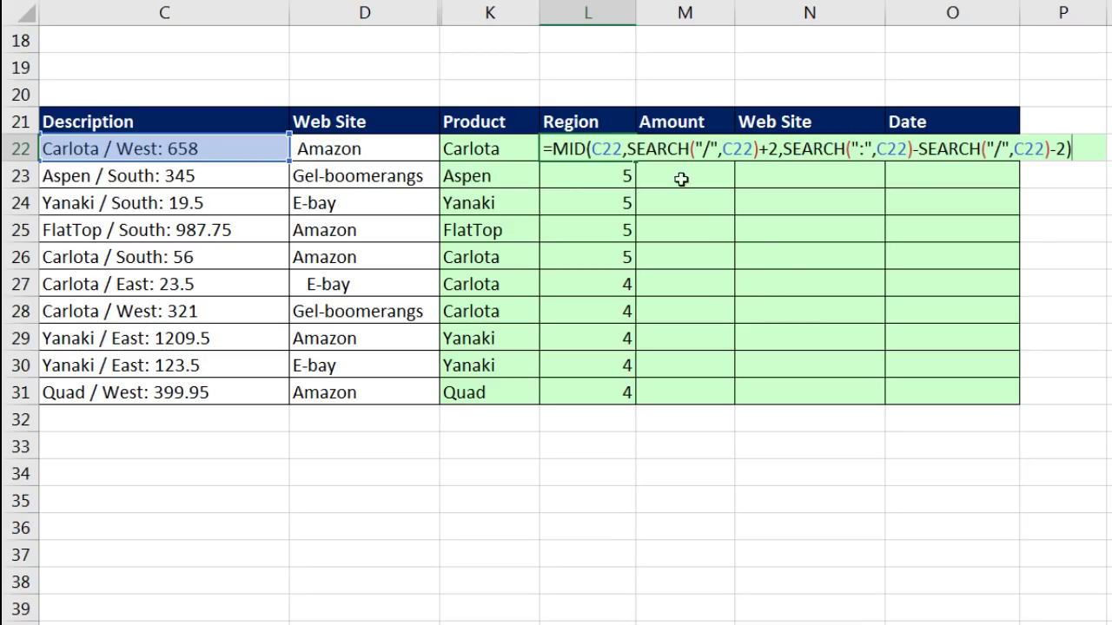
key("ctrl+Return")
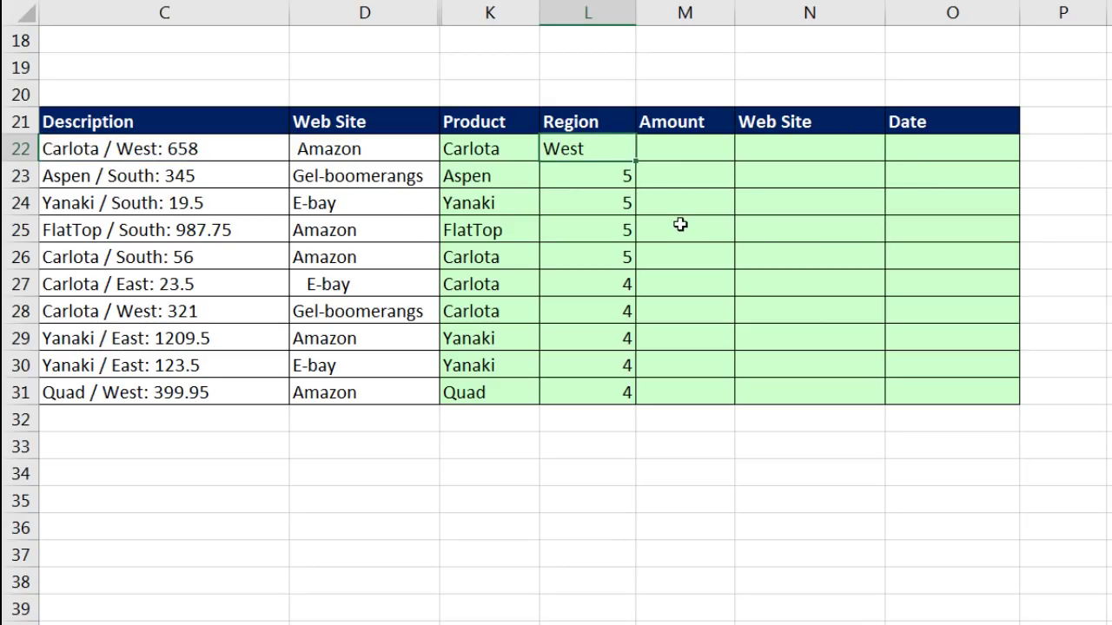
double_click(639, 163)
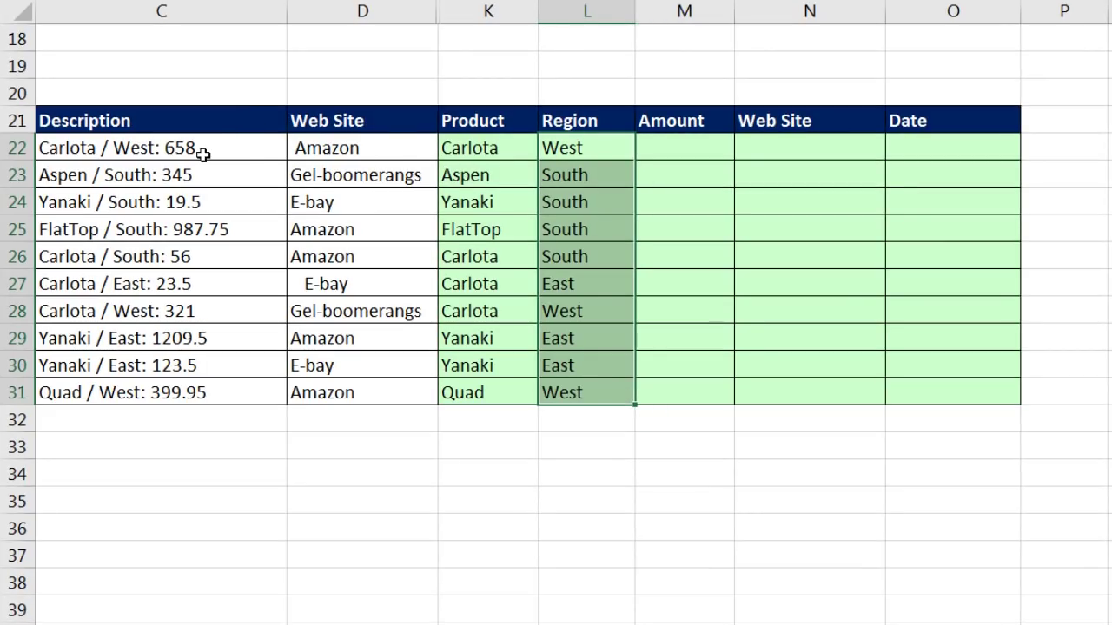
- Calculate the character count after the colon with =LEN(C22)-SEARCH(":",C22) in M22 and fill it down the Amount column to row 31
left_click(675, 153)
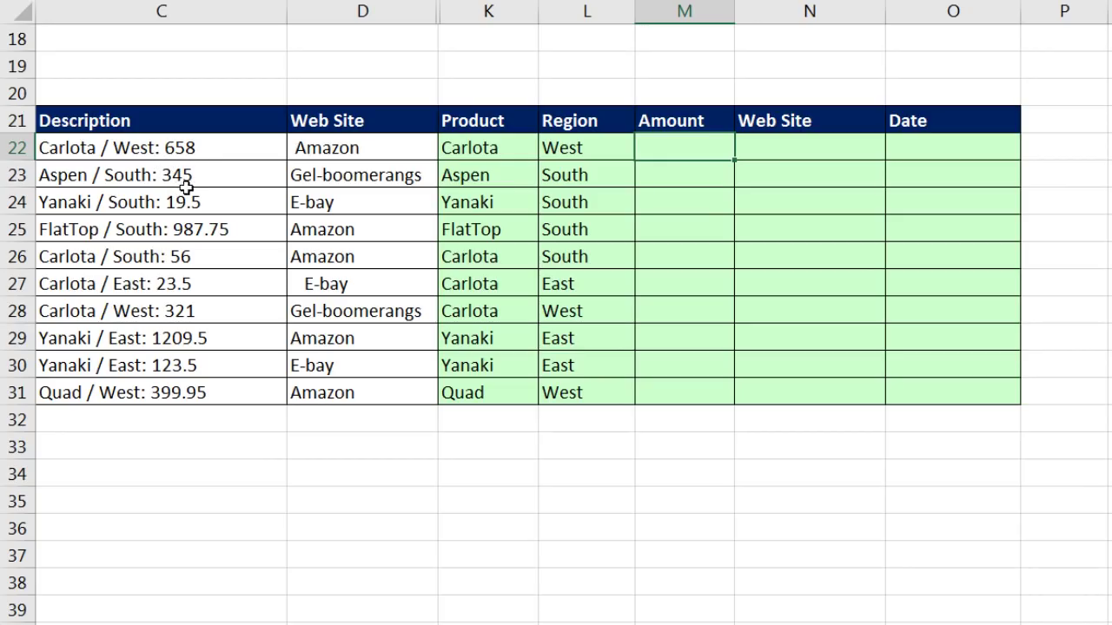
type("=len")
key("Tab")
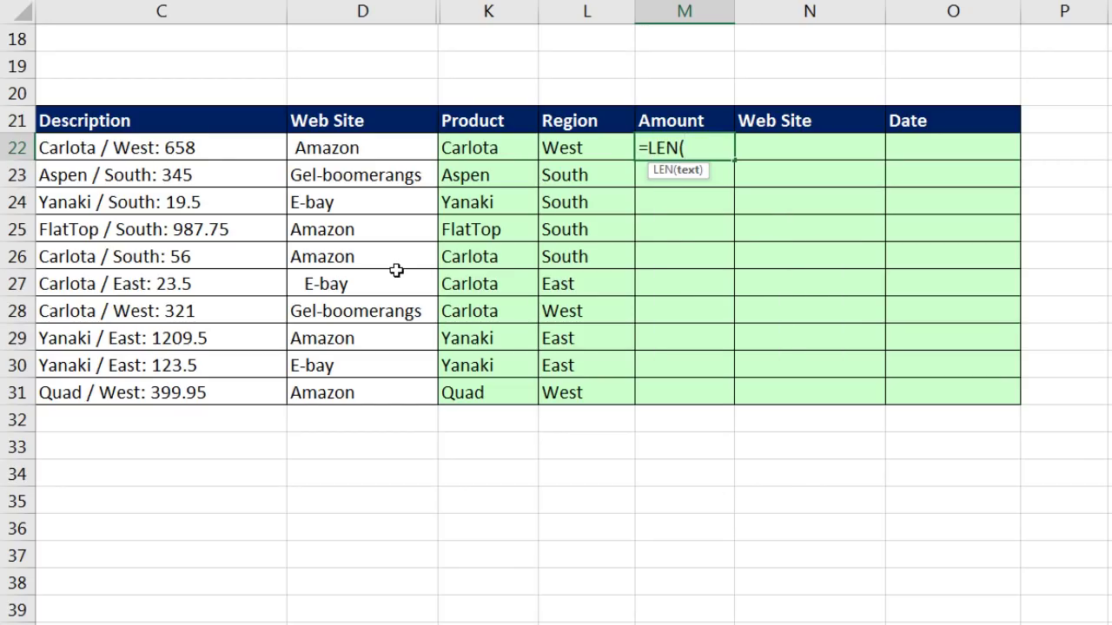
left_click(193, 150)
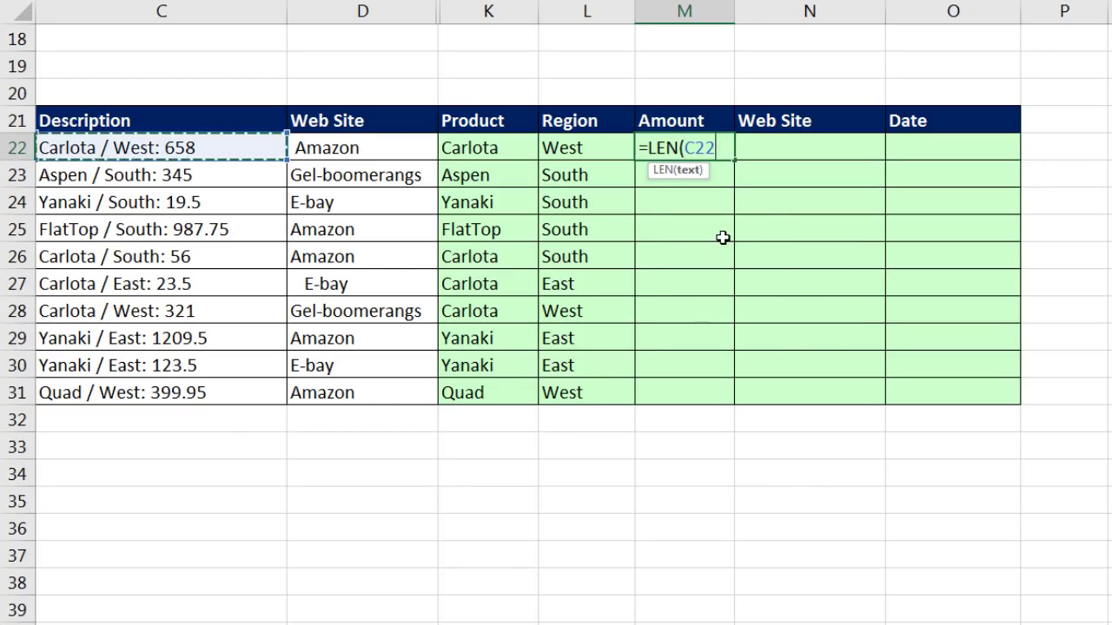
type(")")
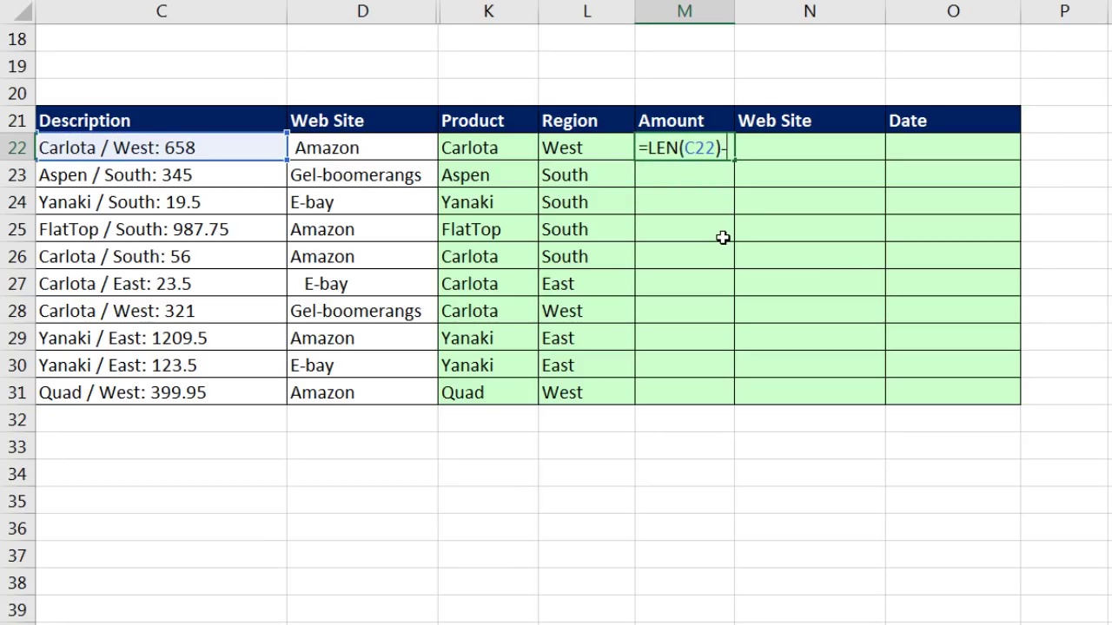
type("-s")
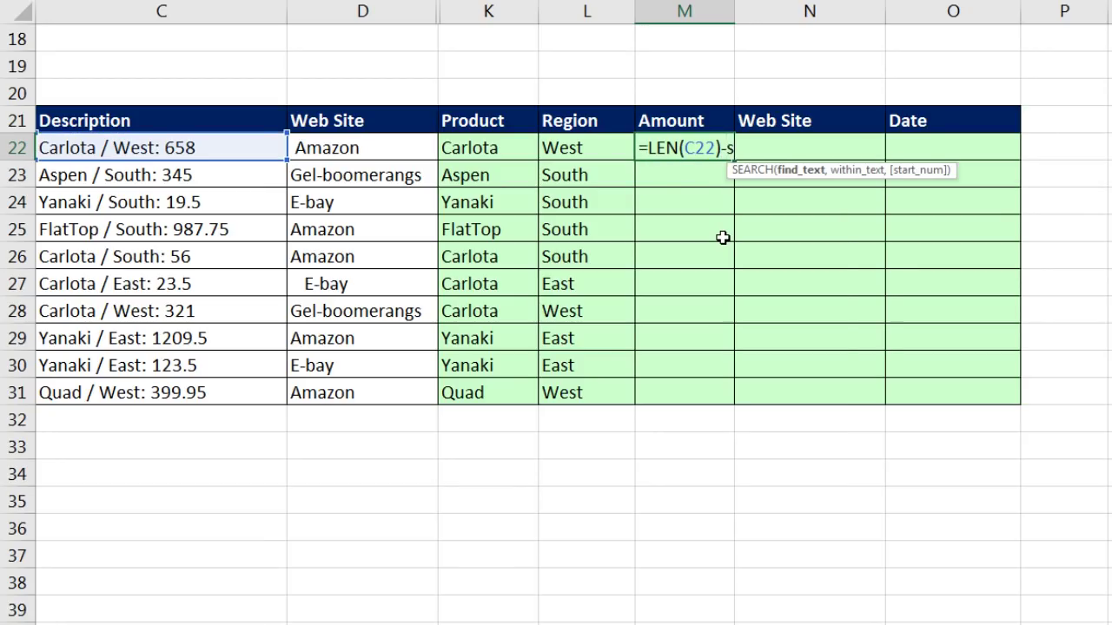
key("Tab")
type("\":\",")
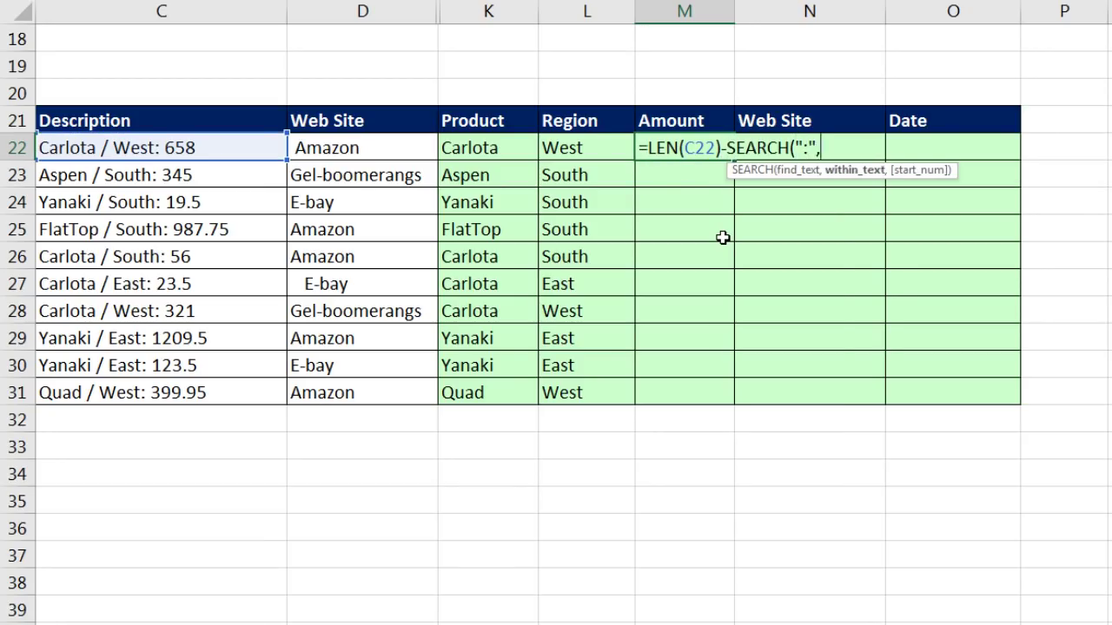
type("C22)")
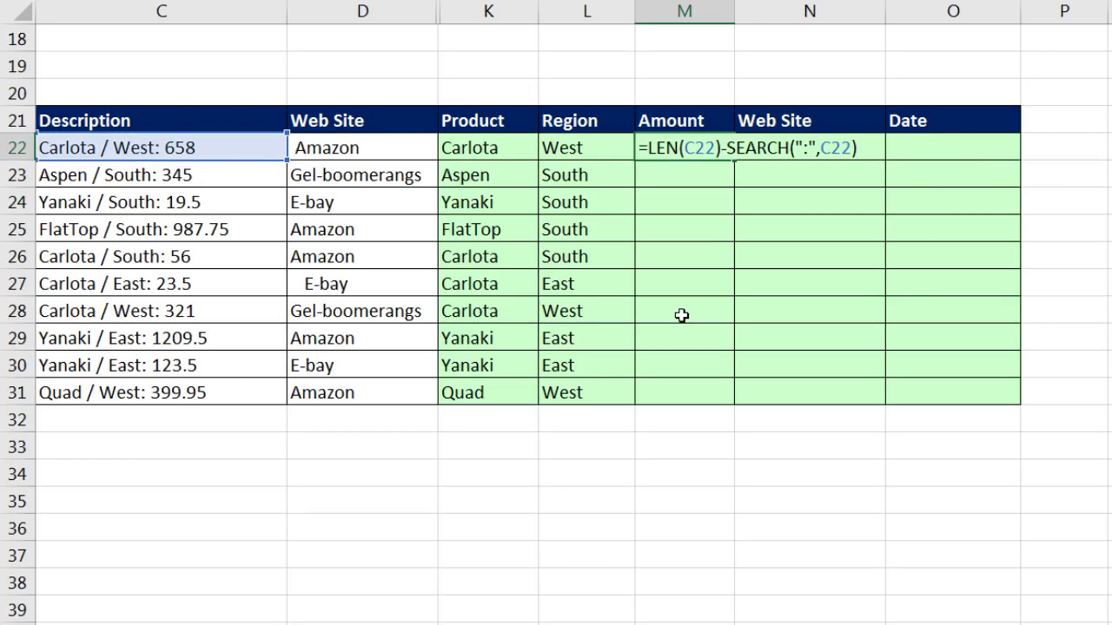
key("ctrl+Return")
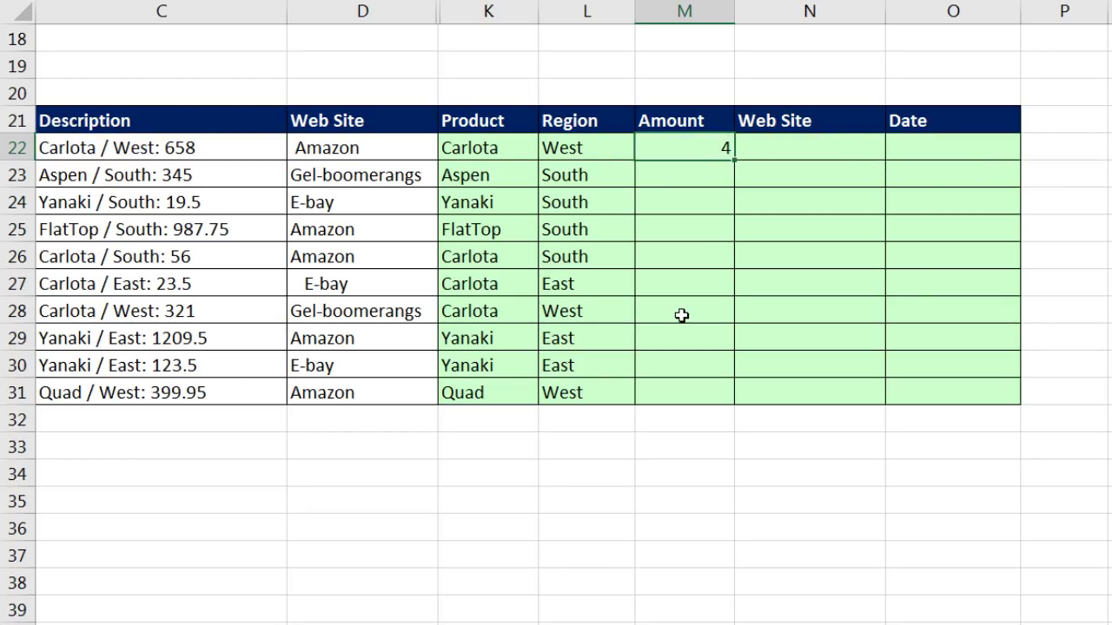
double_click(734, 160)
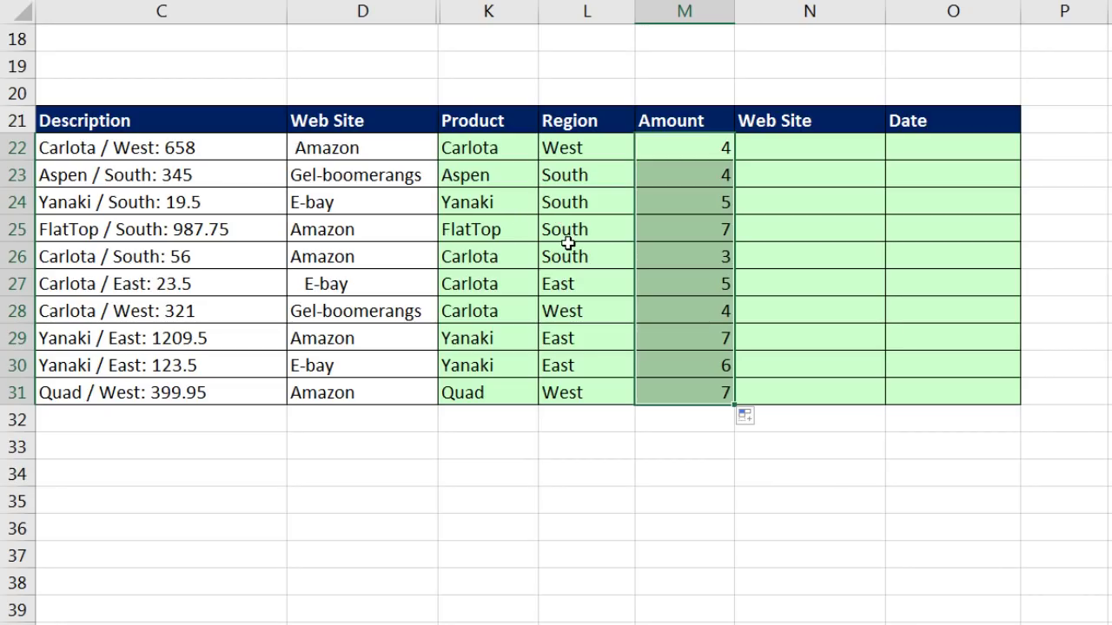
- Wrap the Amount formulas in M22:M31 in RIGHT, giving =RIGHT(C22,LEN(C22)-SEARCH(":",C22)), to extract the amounts
key("F2")
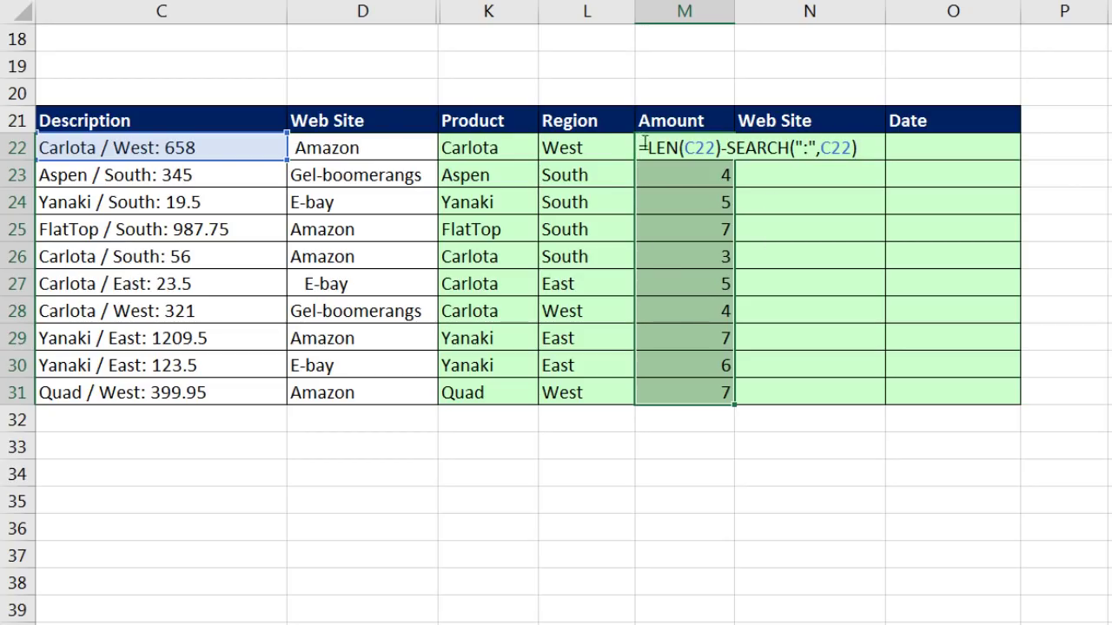
key("Home")
key("Right")
type("right(")
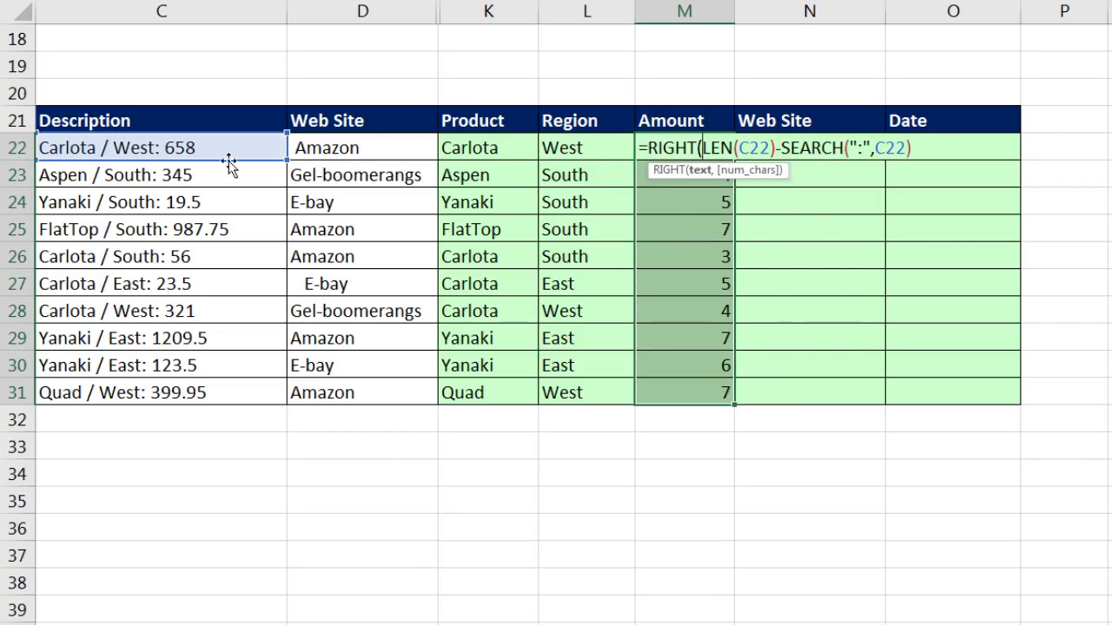
left_click(206, 147)
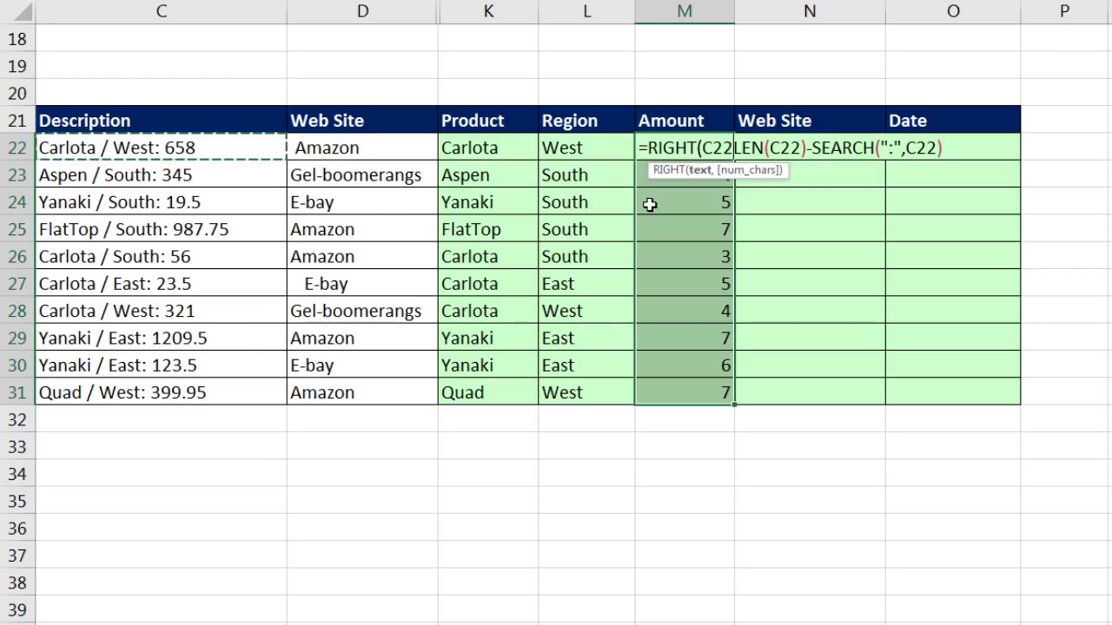
type(",")
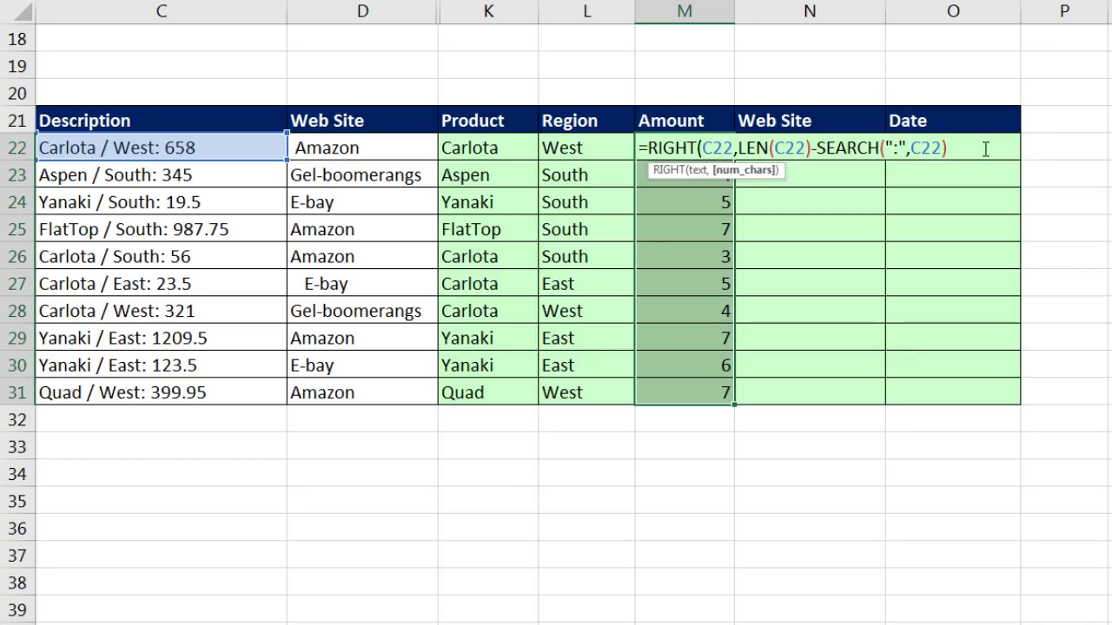
type(")")
key("ctrl+Return")
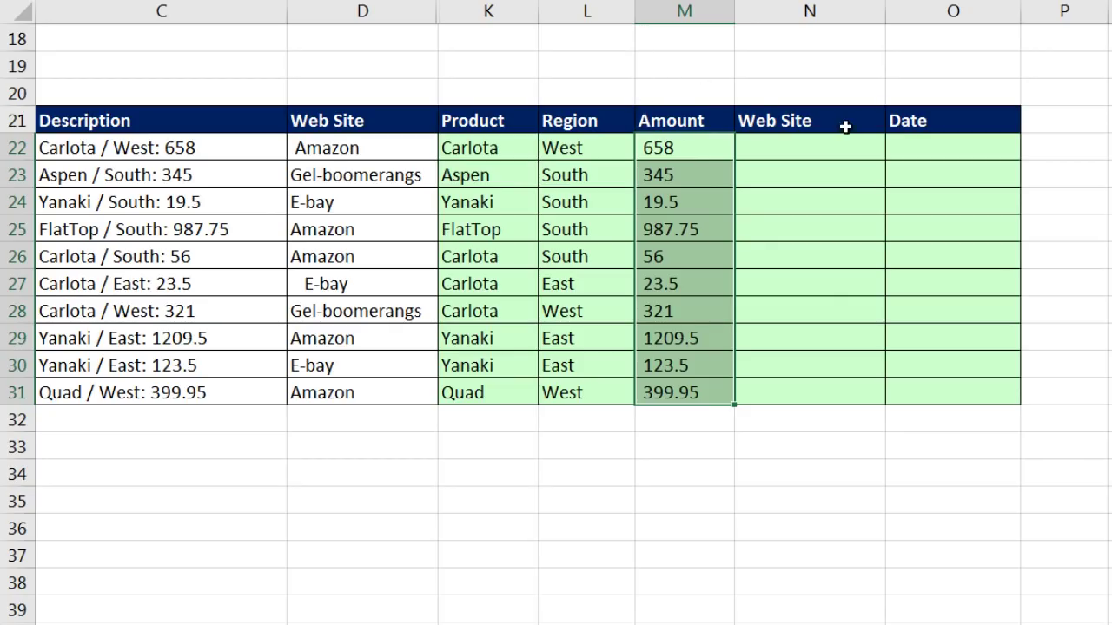
- Append +0 to the RIGHT formulas in M22:M31 to convert the extracted text amounts to numbers
key("F2")
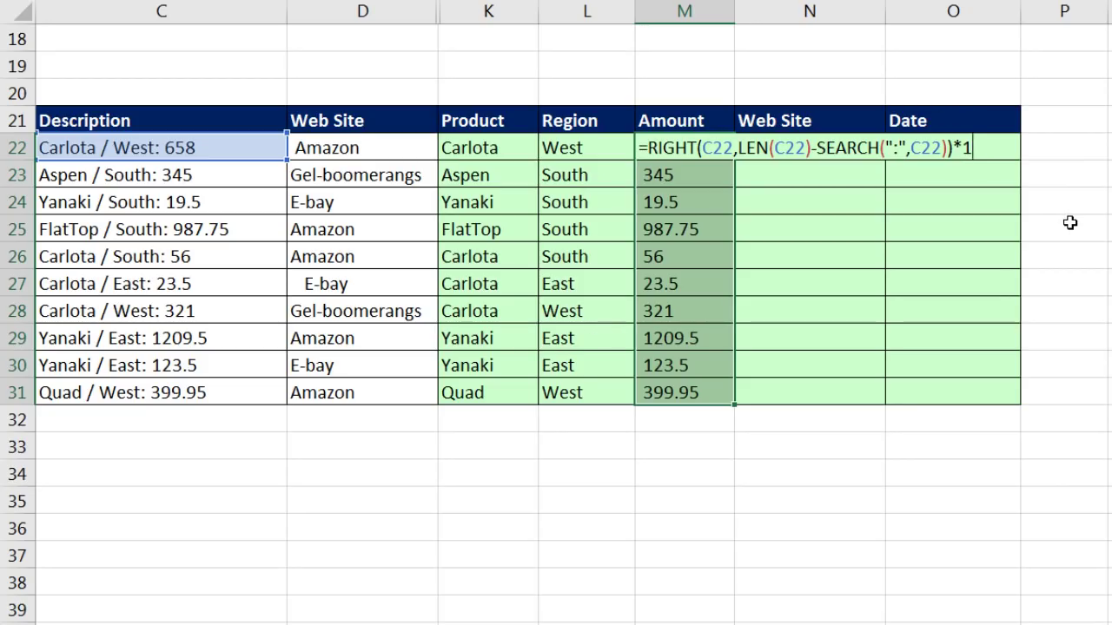
type("/")
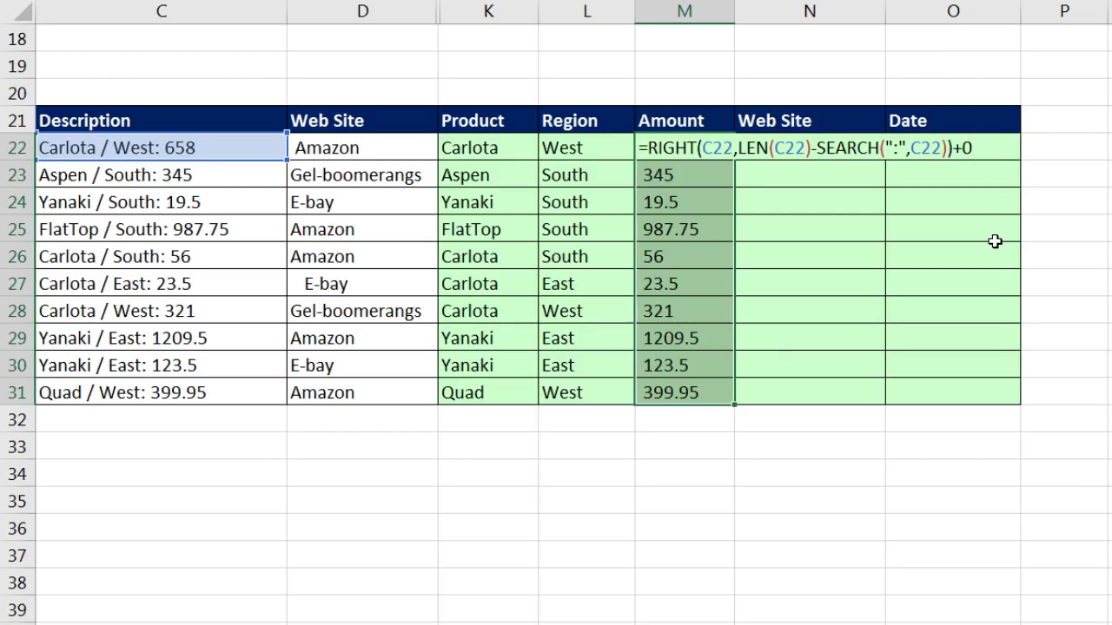
key("ctrl+Return")
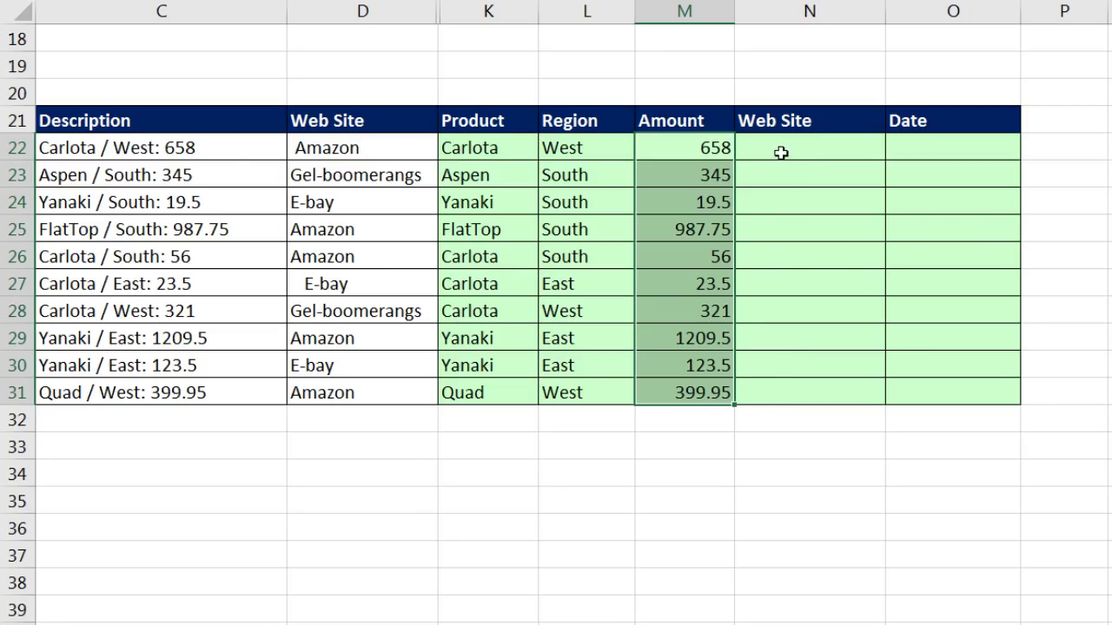
- Remove the extra spaces from the web site names with =TRIM(D22) in N22 and fill it down the Web Site column to row 31
left_click(390, 151)
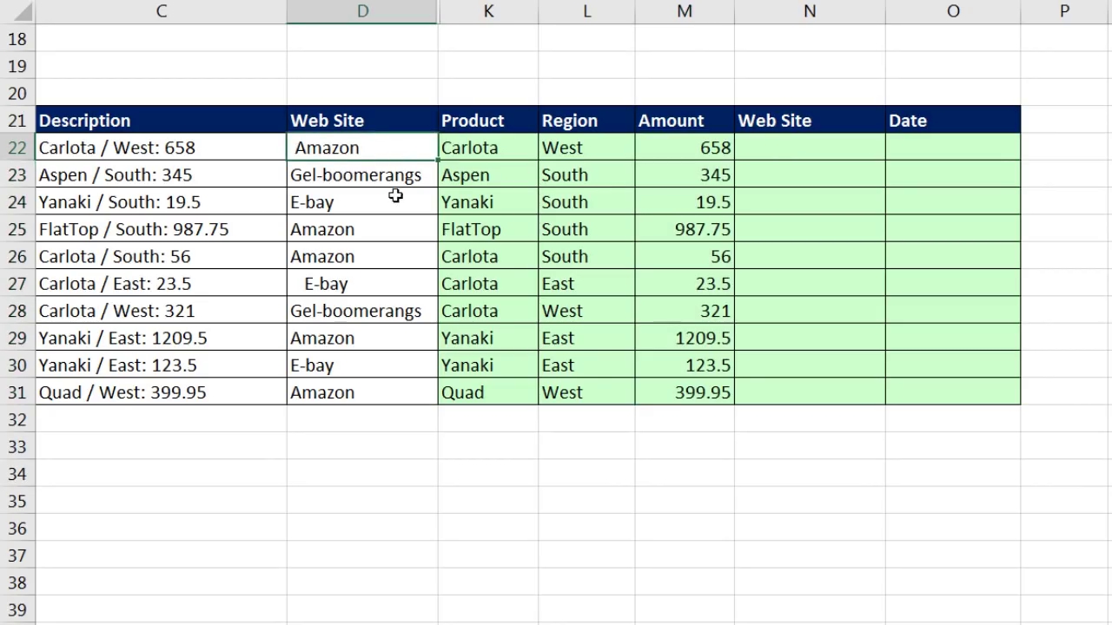
left_click(393, 207)
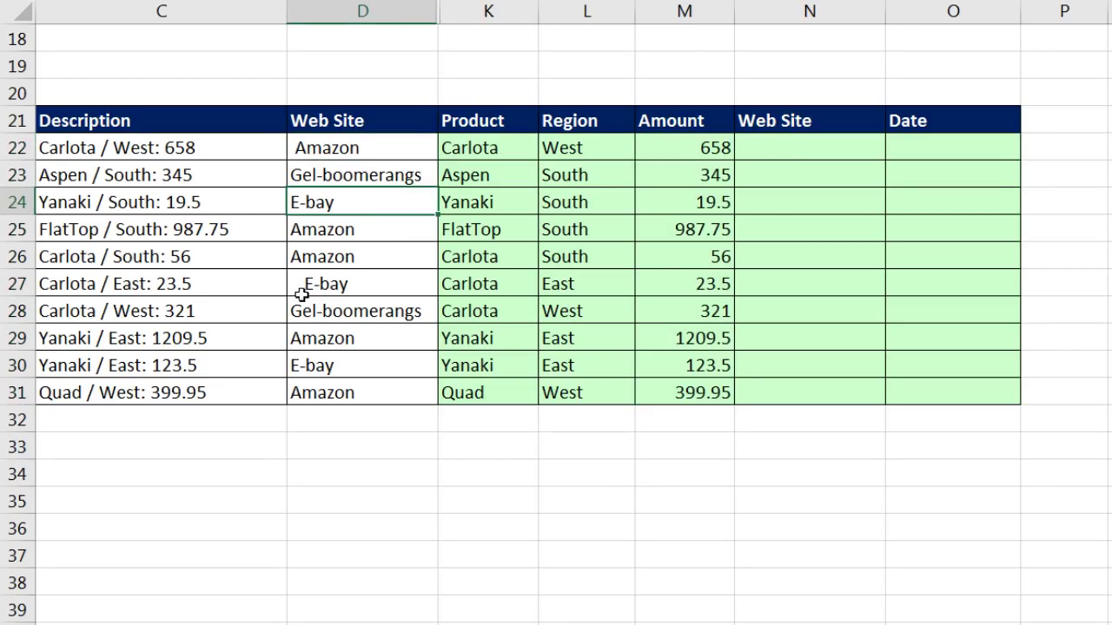
double_click(394, 253)
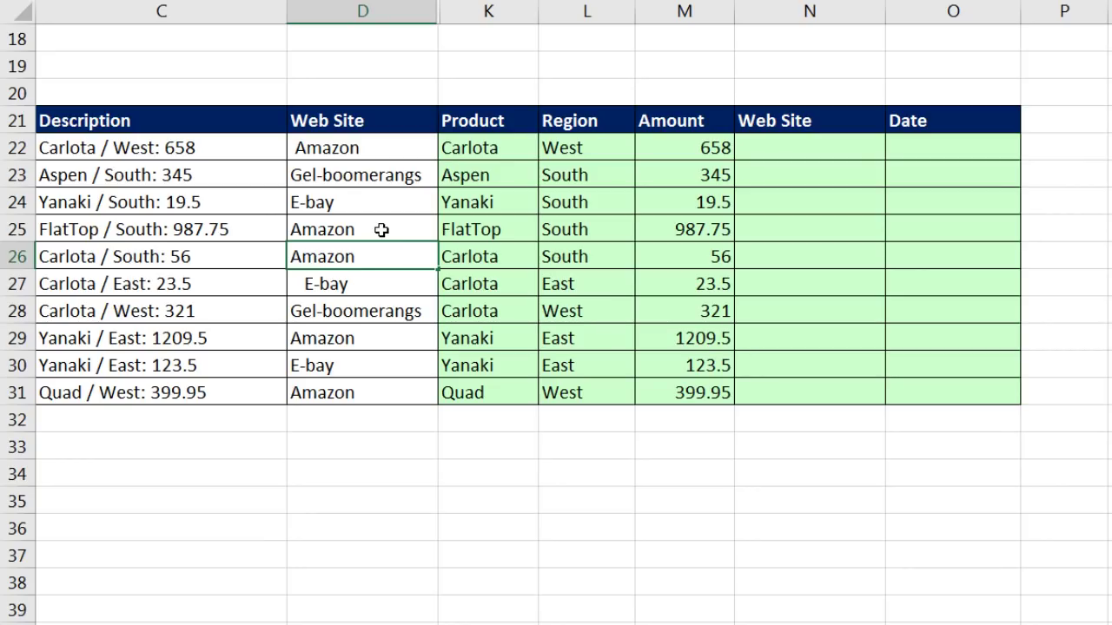
double_click(383, 230)
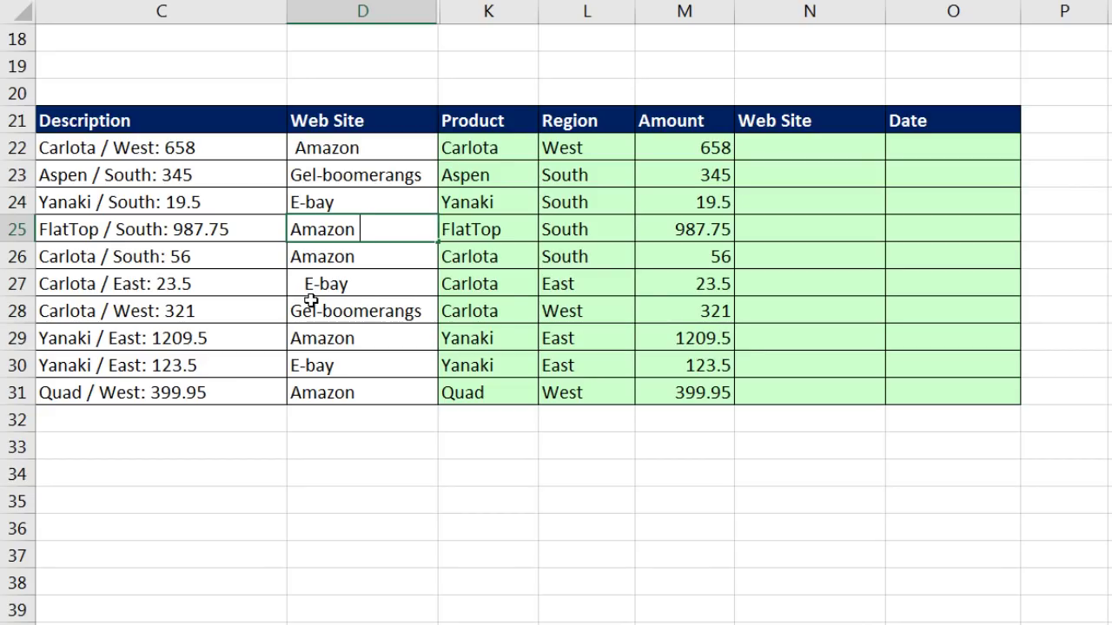
left_click(769, 150)
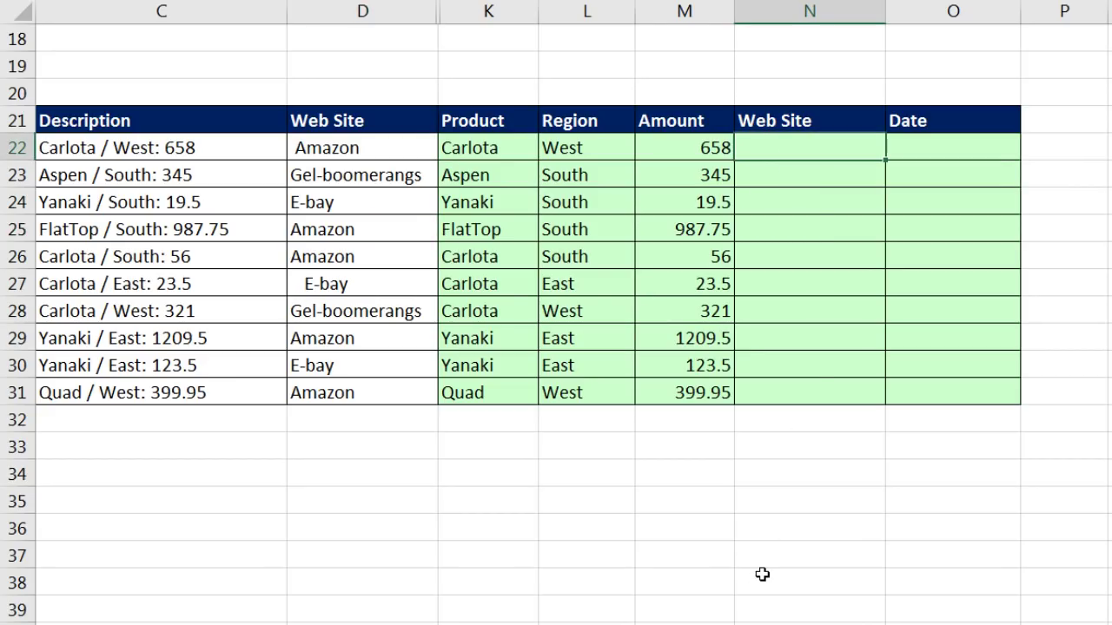
type("=tri")
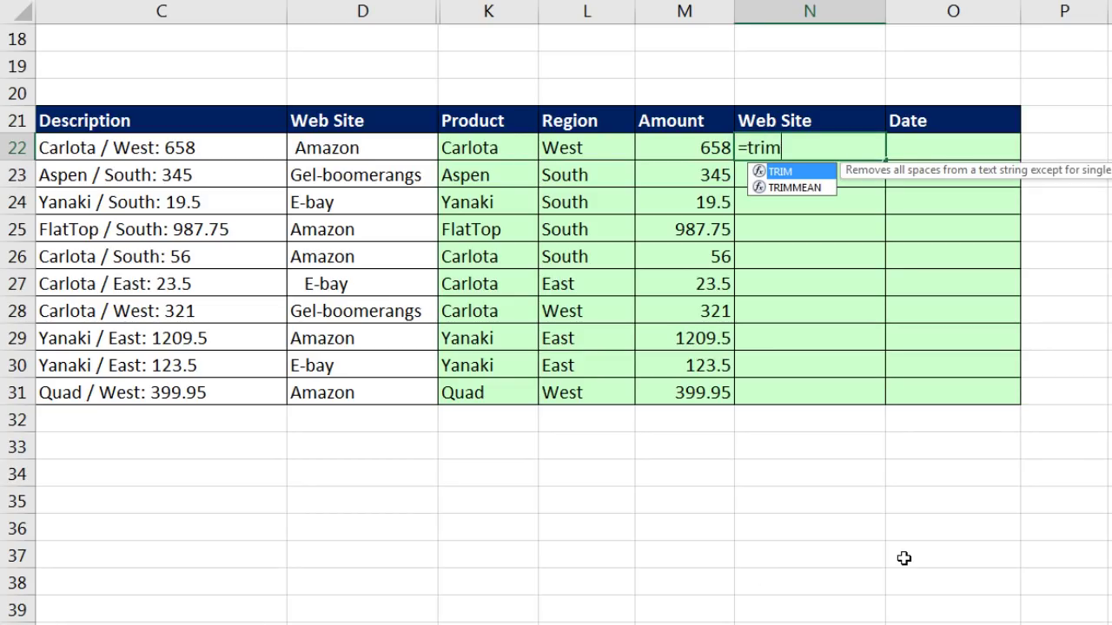
type("m")
key("Tab")
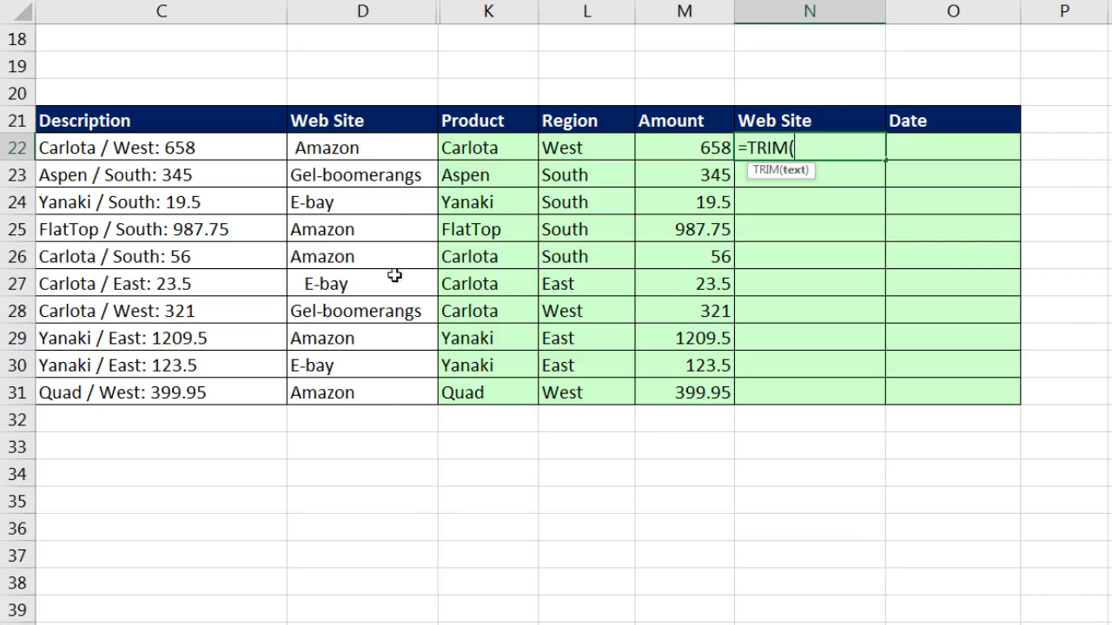
left_click(378, 152)
type(")")
key("ctrl+Return")
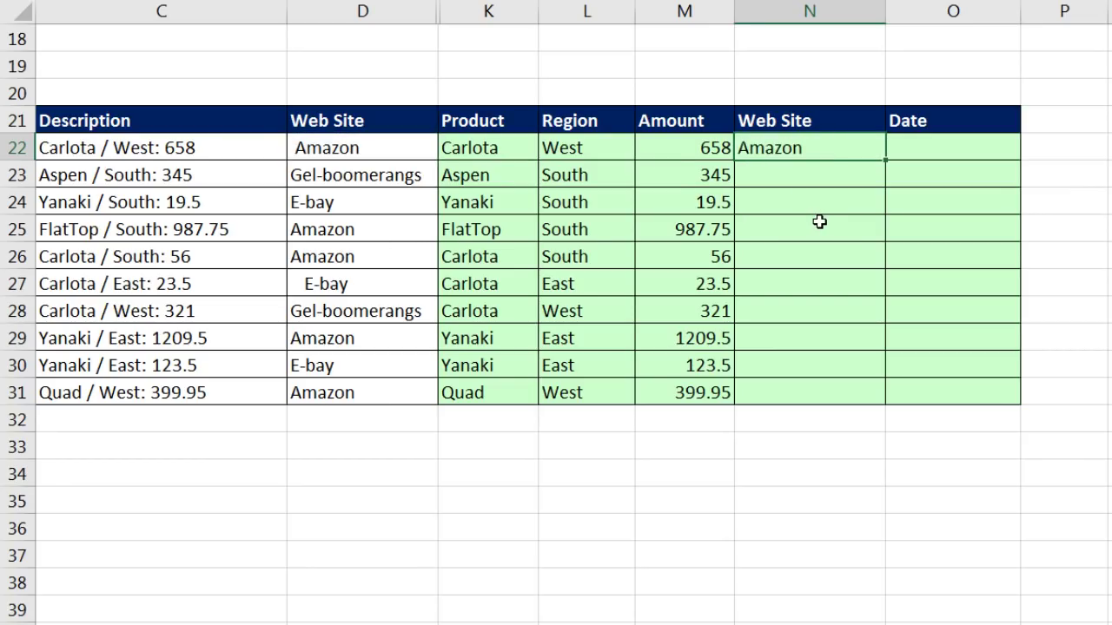
double_click(885, 161)
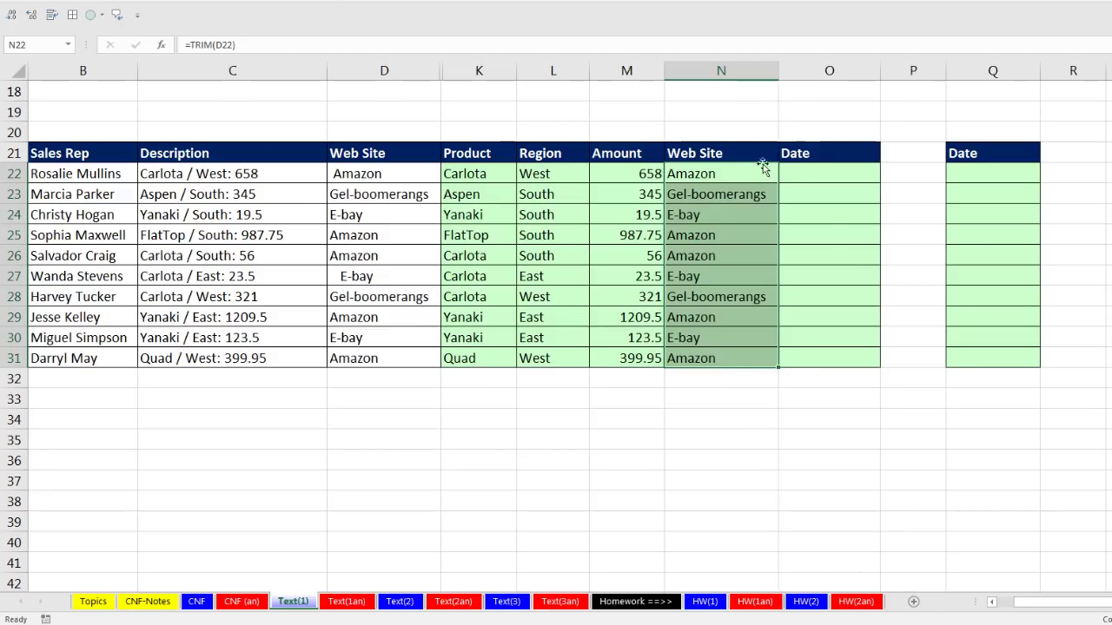
- Unhide the hidden columns between D and K
left_click(792, 174)
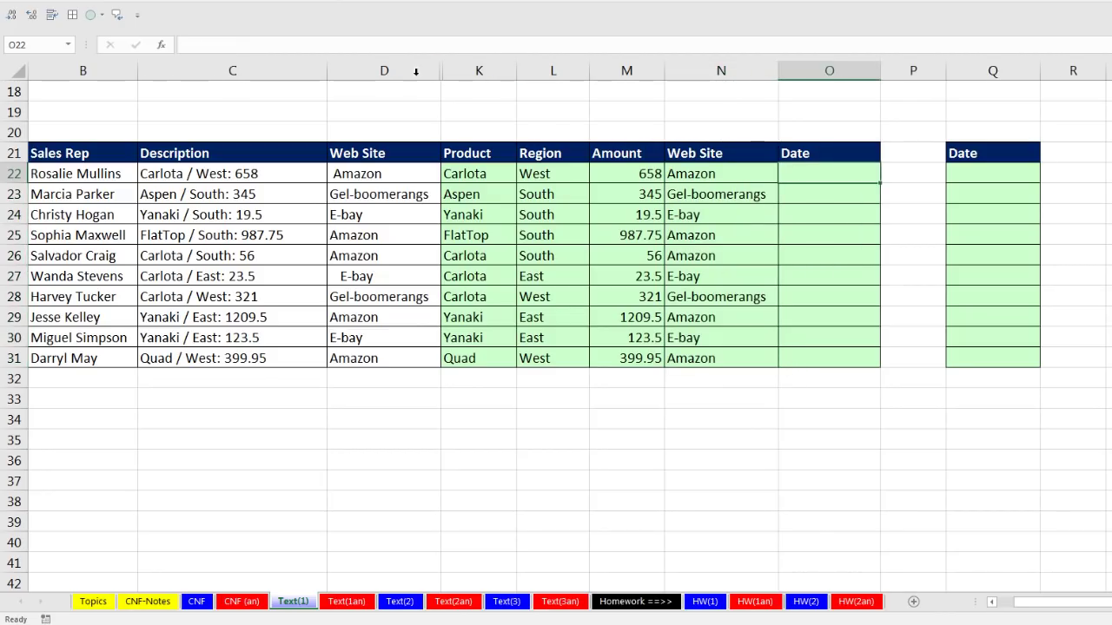
left_click_drag(385, 72, 469, 72)
right_click(464, 69)
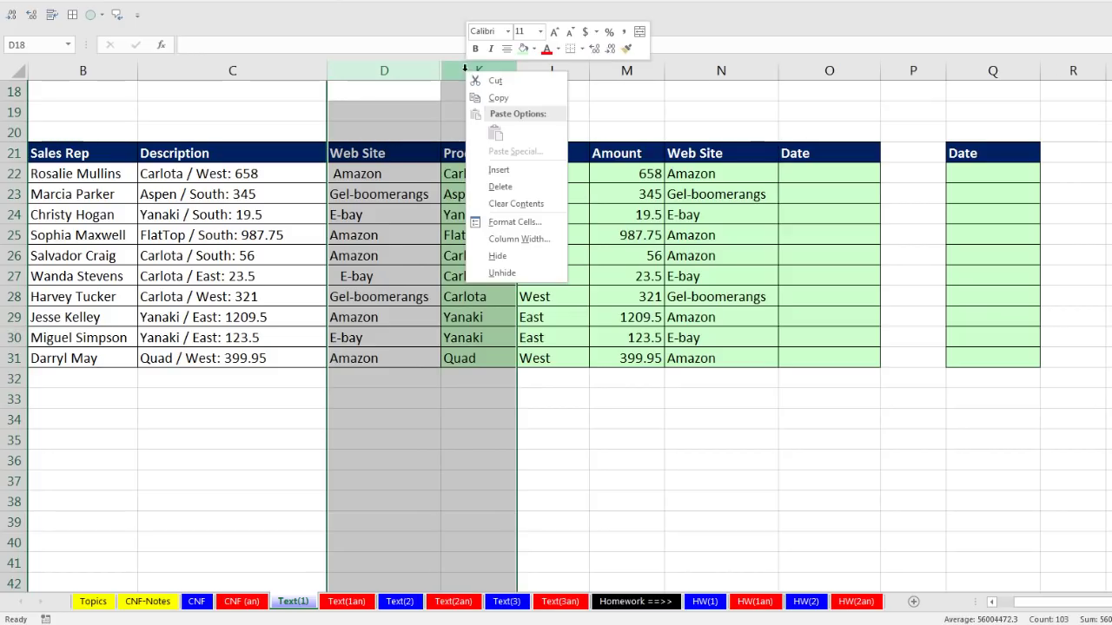
left_click(520, 274)
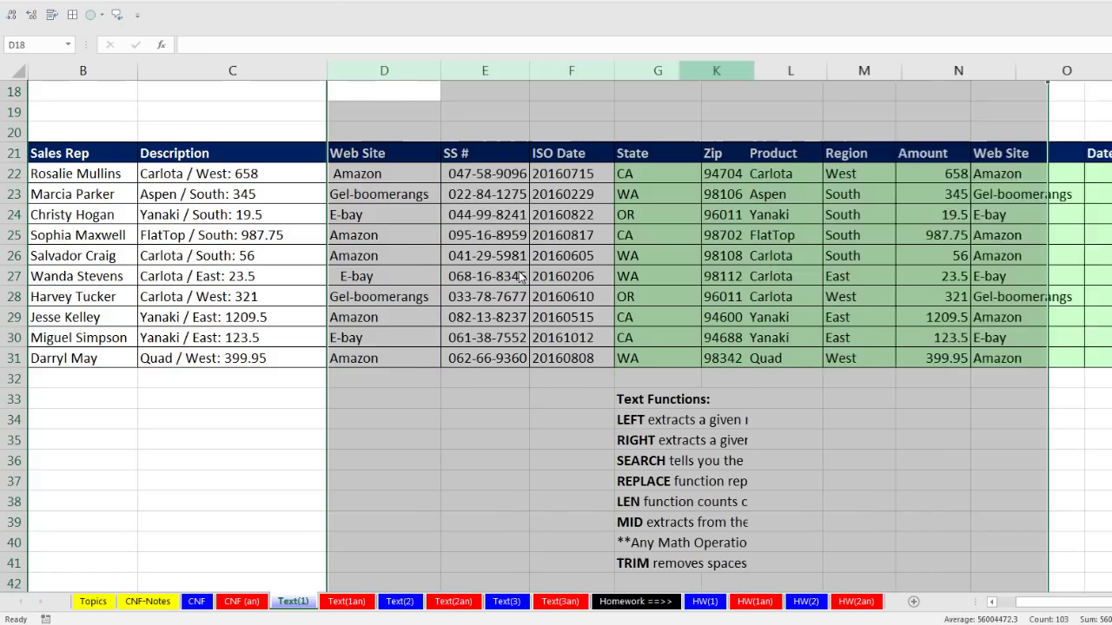
- Hide columns G through L so the ISO Date column sits beside the Amount column
left_click_drag(563, 153, 572, 352)
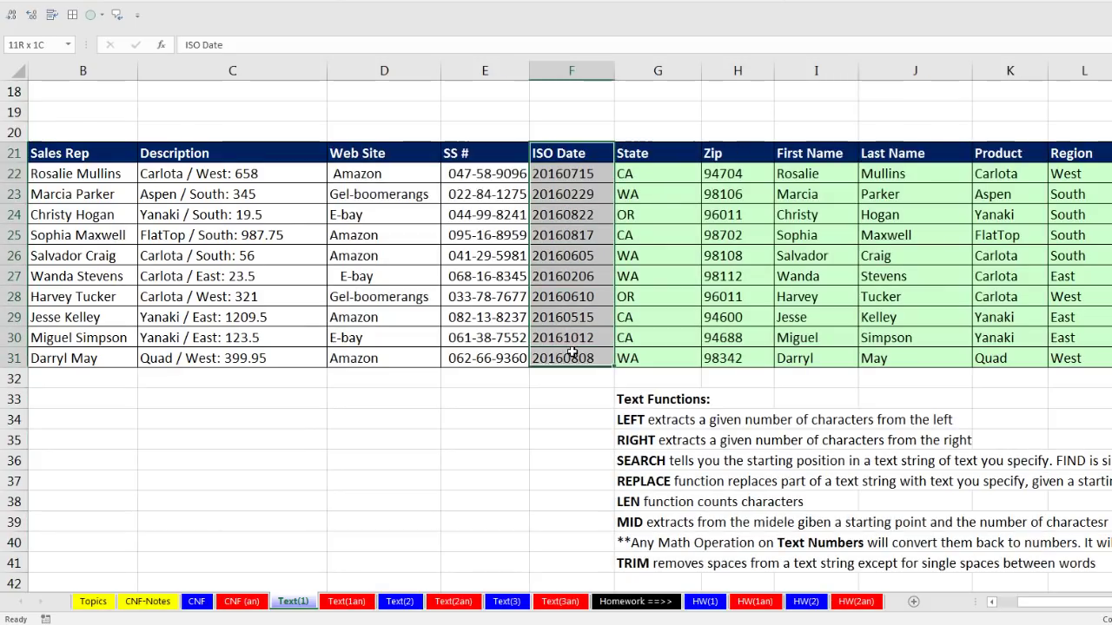
left_click_drag(662, 69, 1091, 76)
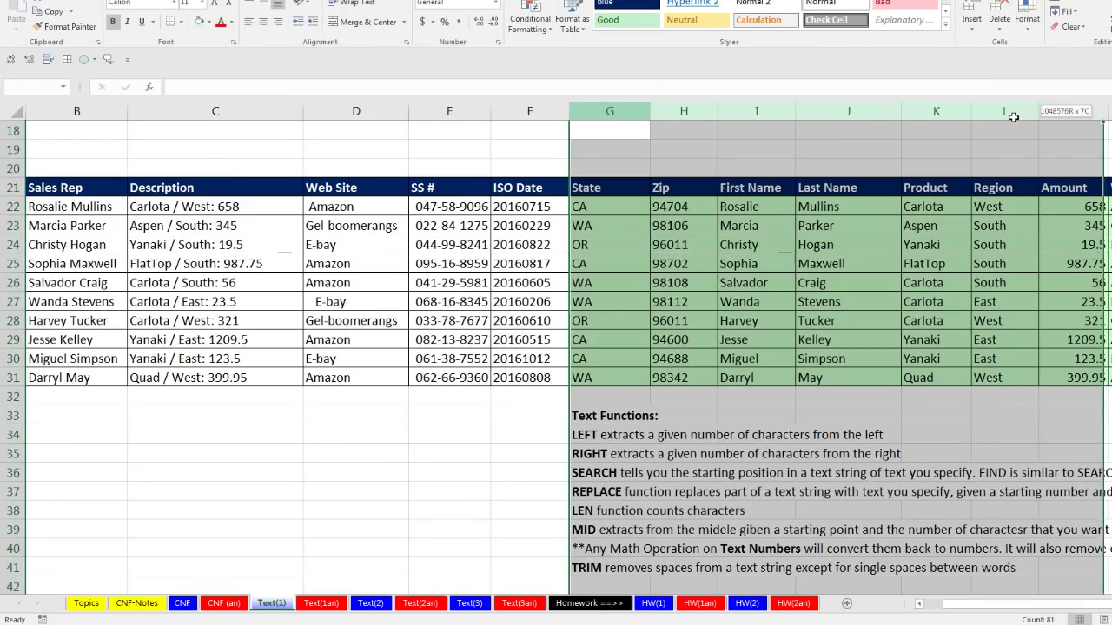
left_click_drag(1013, 116, 1011, 115)
right_click(1011, 115)
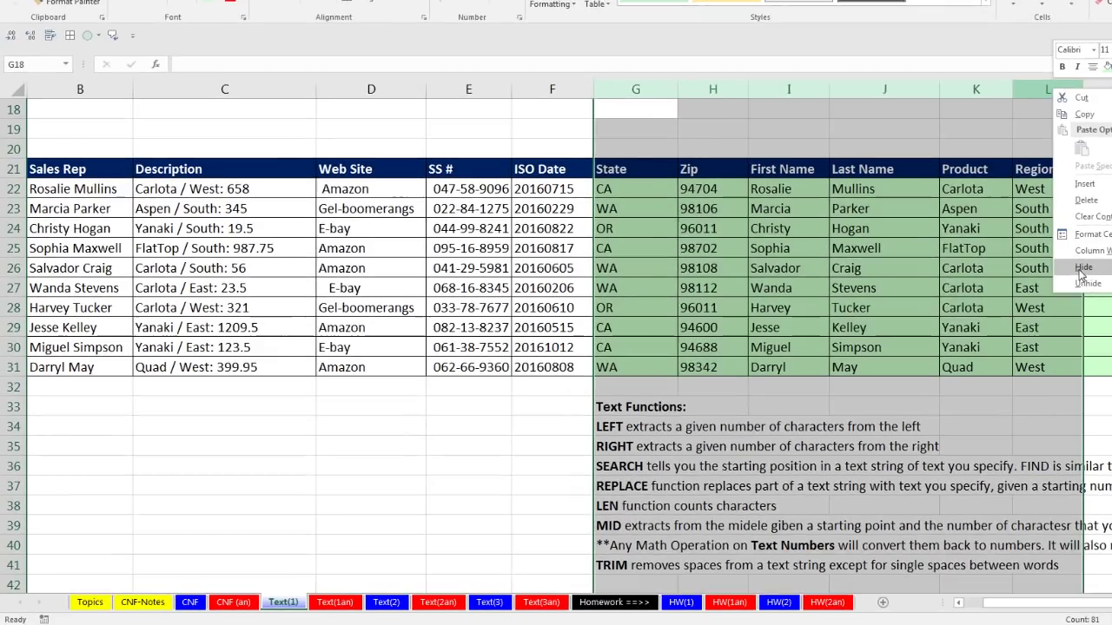
left_click(1039, 281)
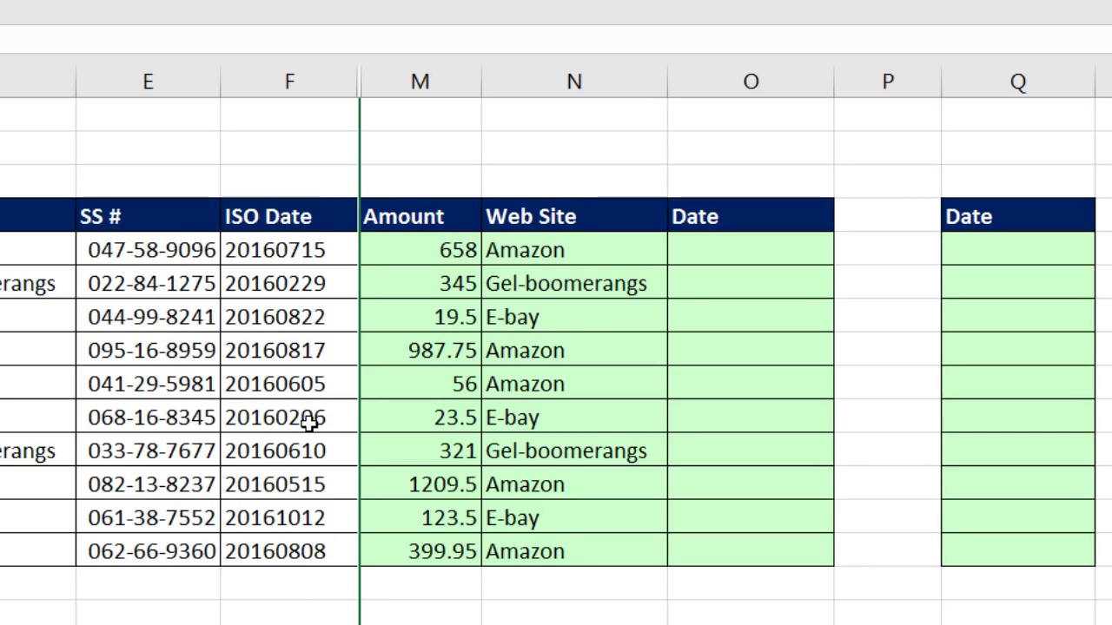
- Start a DATE formula in O22 with LEFT(F22,4) as its year argument
left_click(744, 248)
type("=date")
key("Tab")
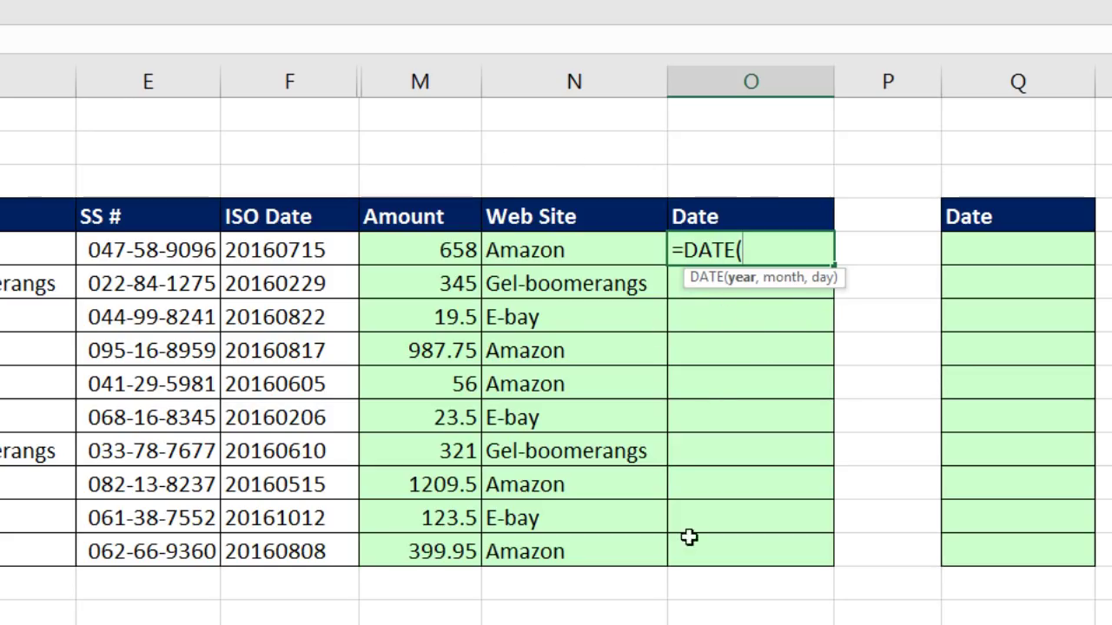
type("left")
key("Tab")
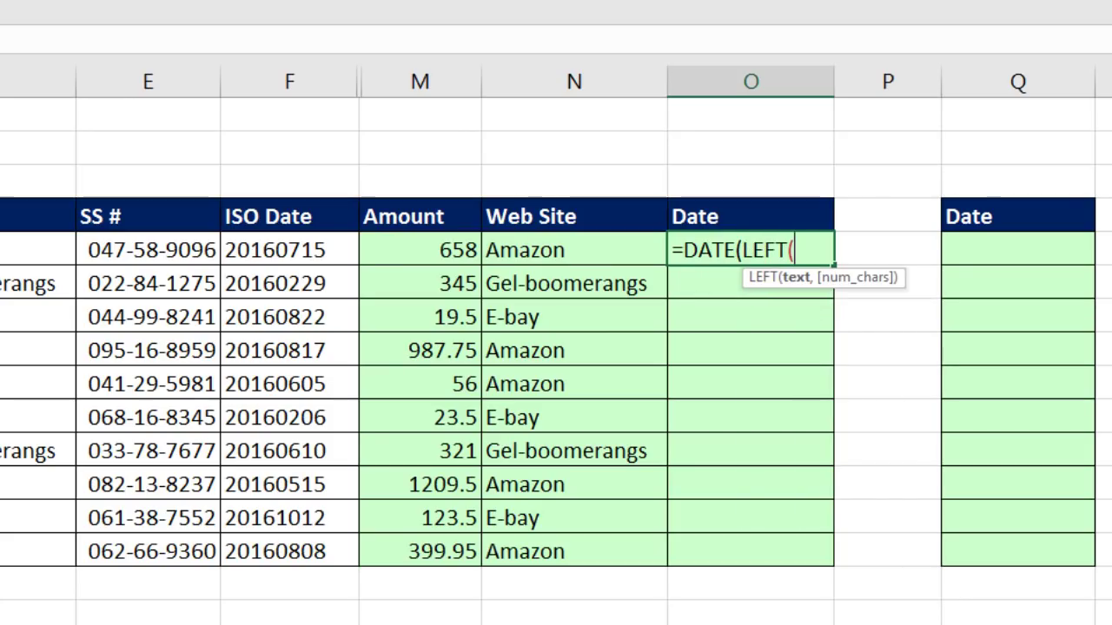
key("Left")
key("Left")
key("Left")
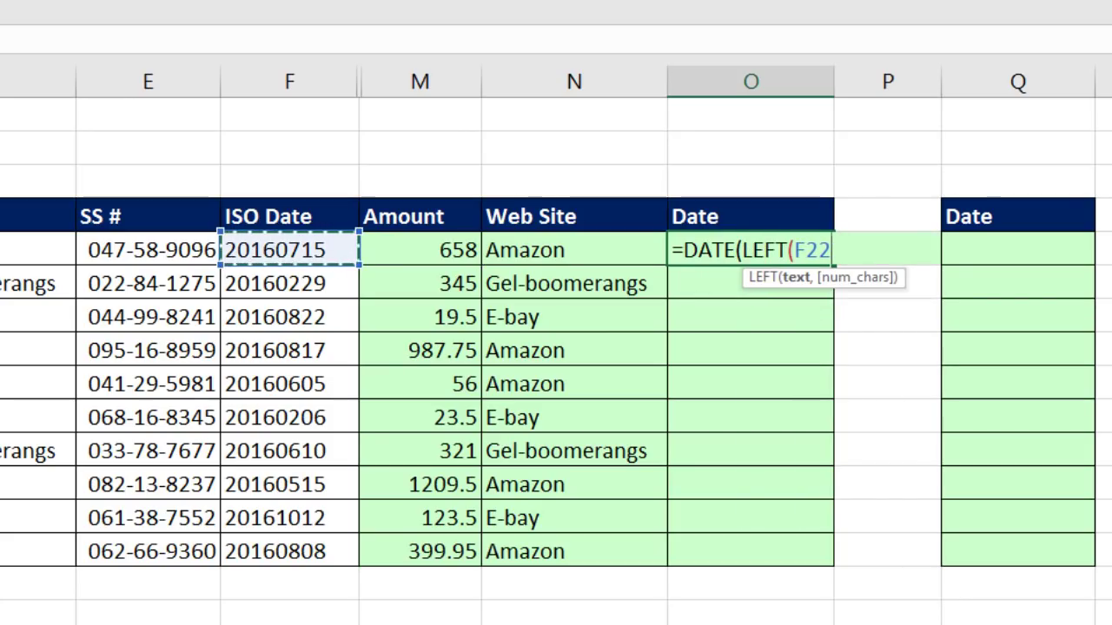
type(",4")
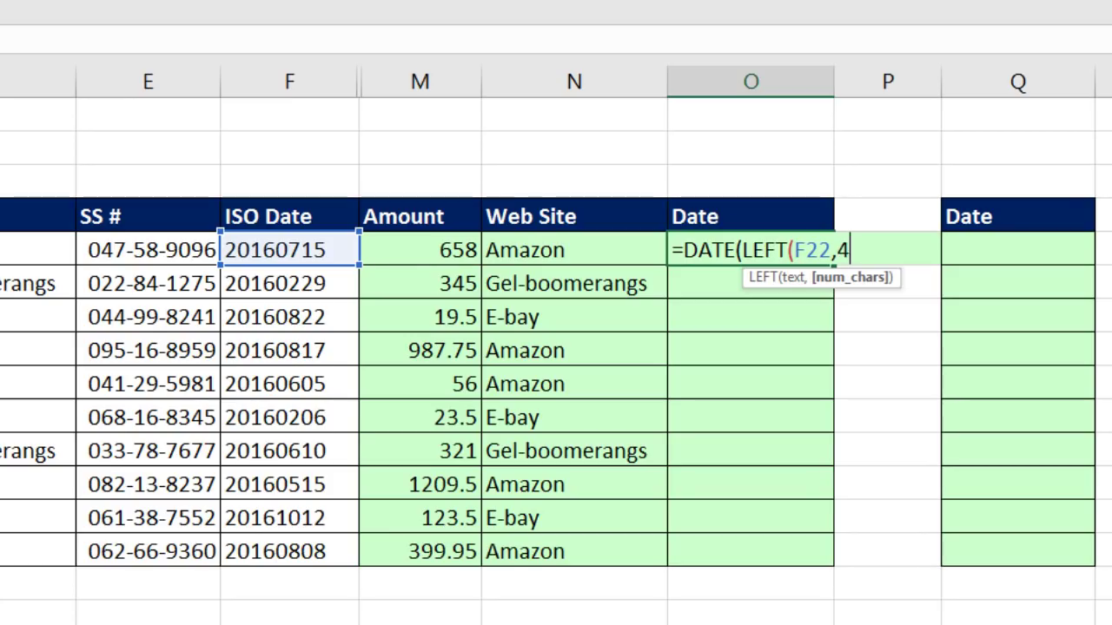
type(")")
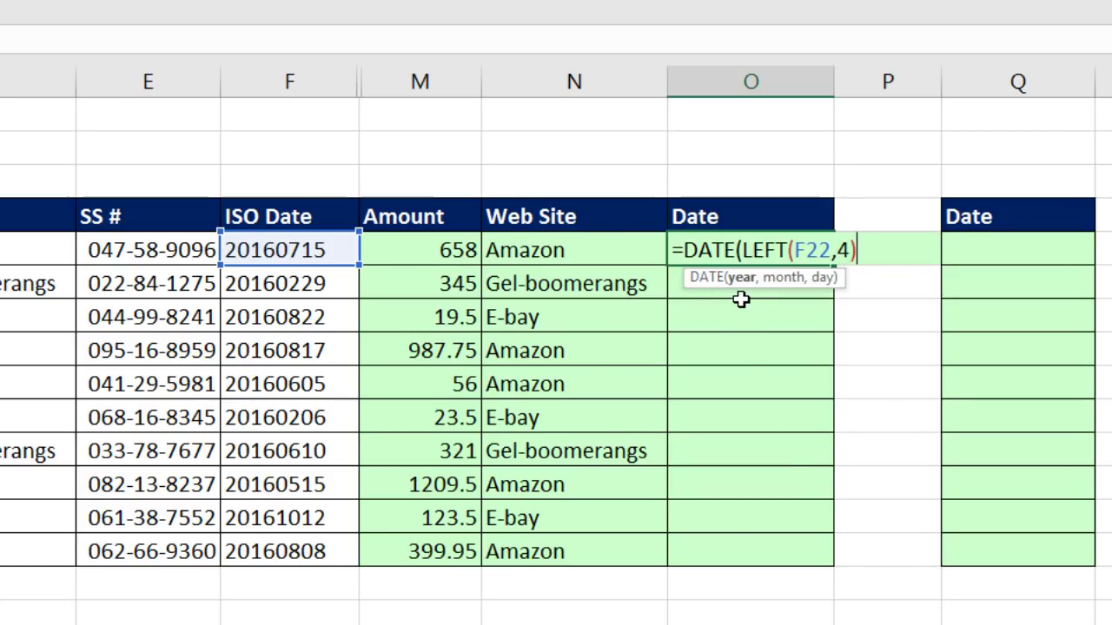
- Add MID(F22,5,2) as the month argument of the DATE formula in O22
type(",")
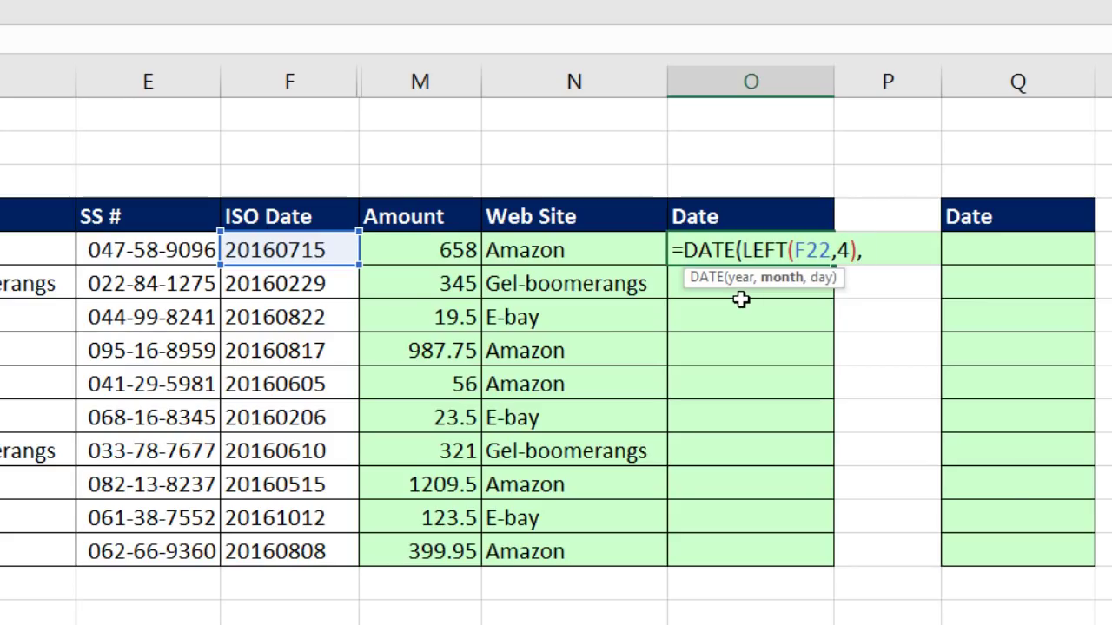
type("mid")
key("Tab")
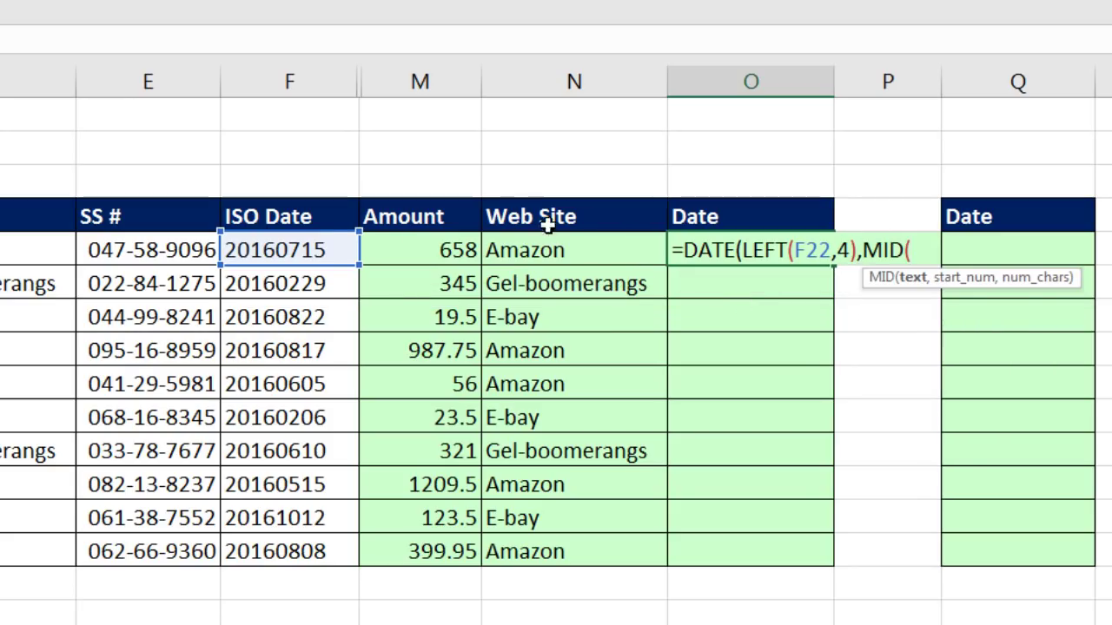
left_click(330, 244)
type(",5,2")
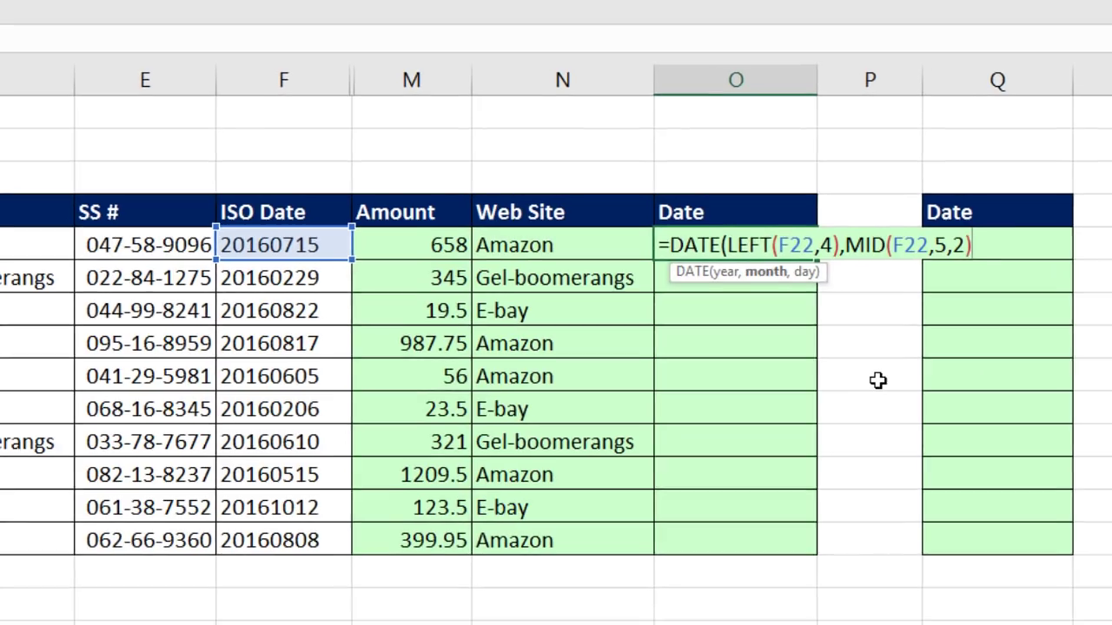
- Add RIGHT(F22,2) as the day argument and close the DATE formula in O22
type(",rig")
key("Tab")
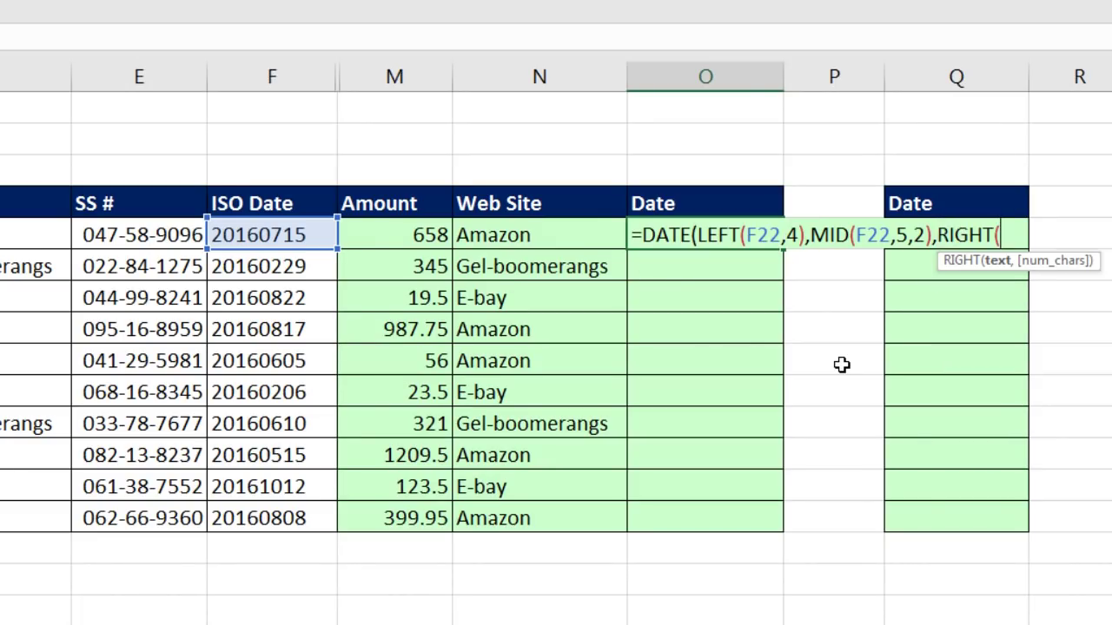
key("Left")
key("Left")
key("Left")
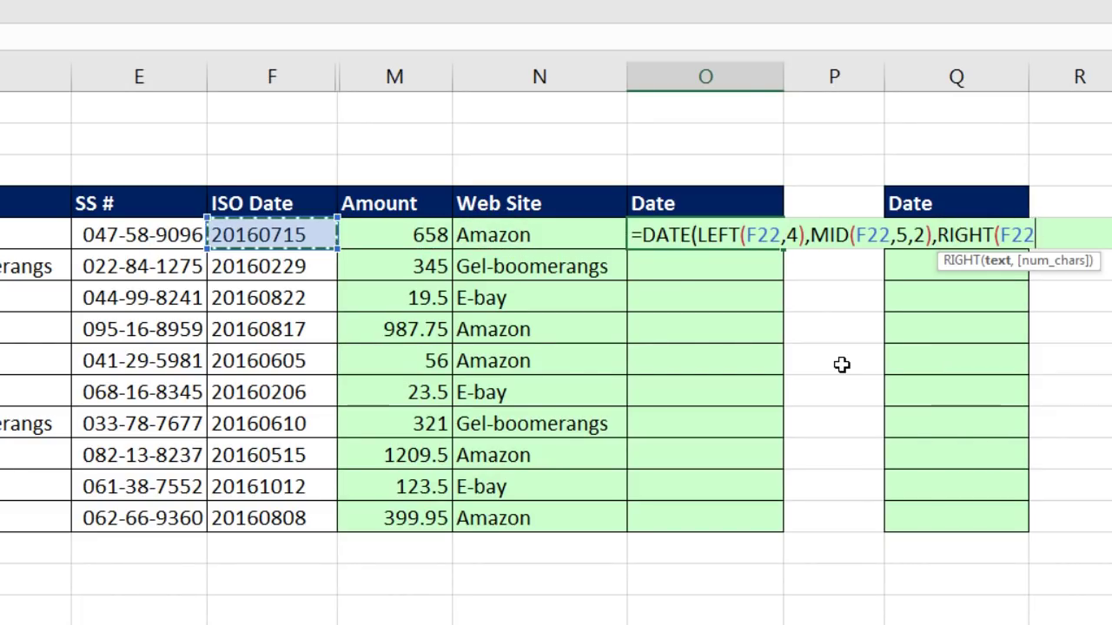
type(",2")
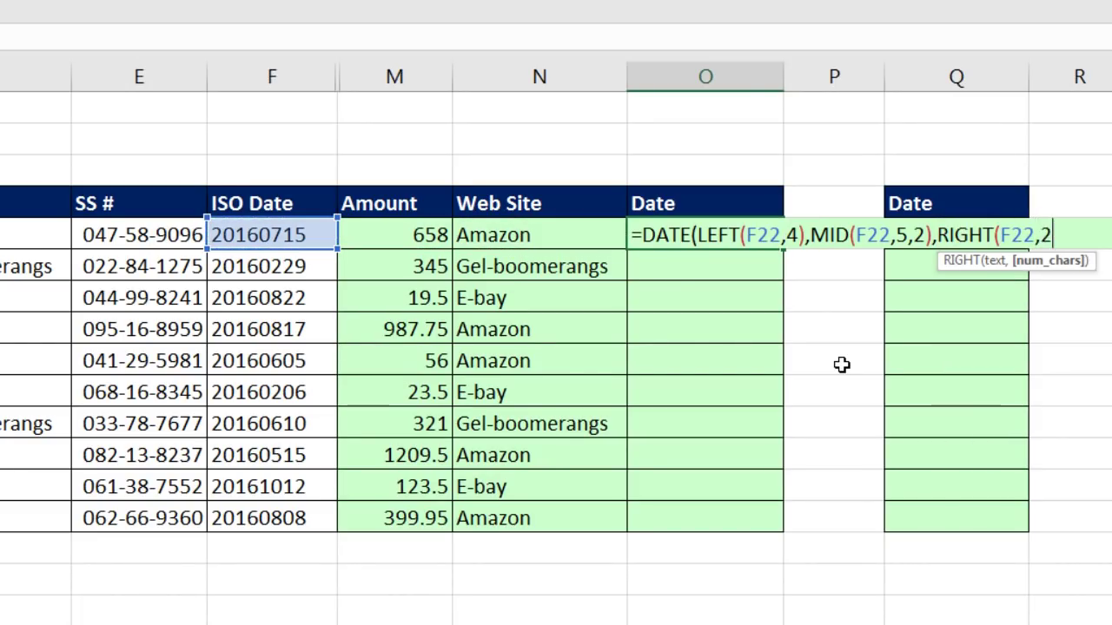
type(")")
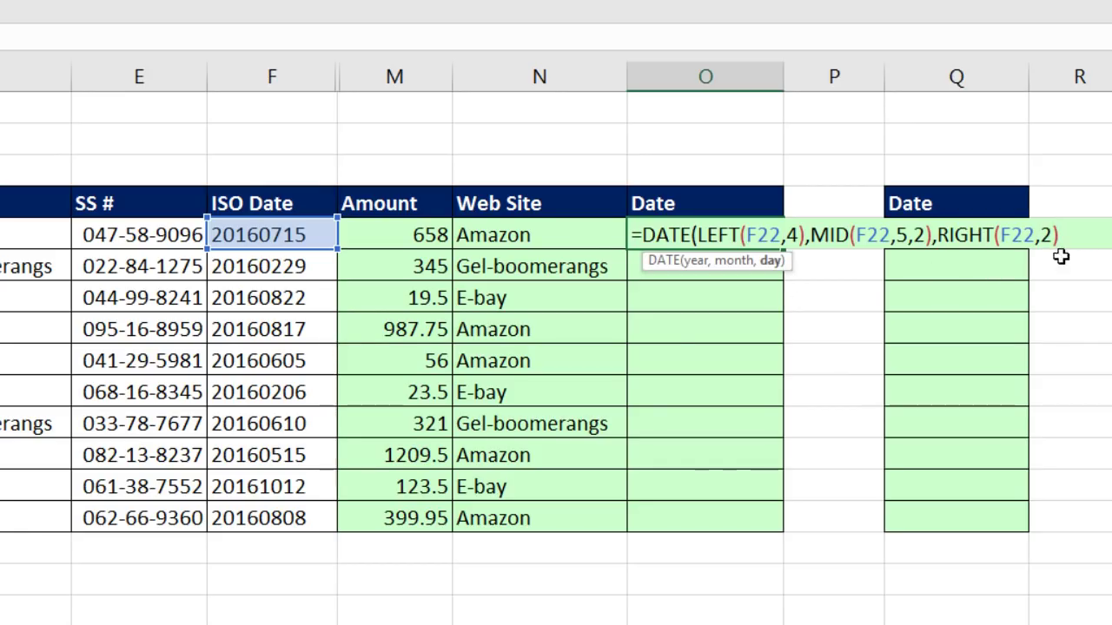
type(")")
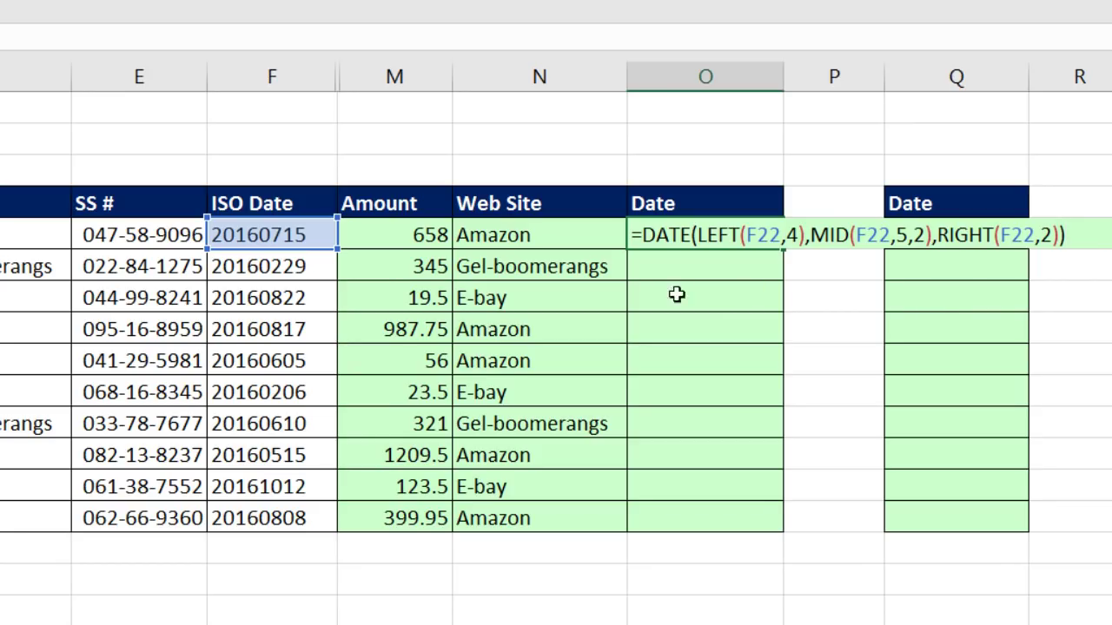
- Enter the DATE formula in O22, fill it down the Date column to row 31, and check the formula in O31
key("ctrl+Return")
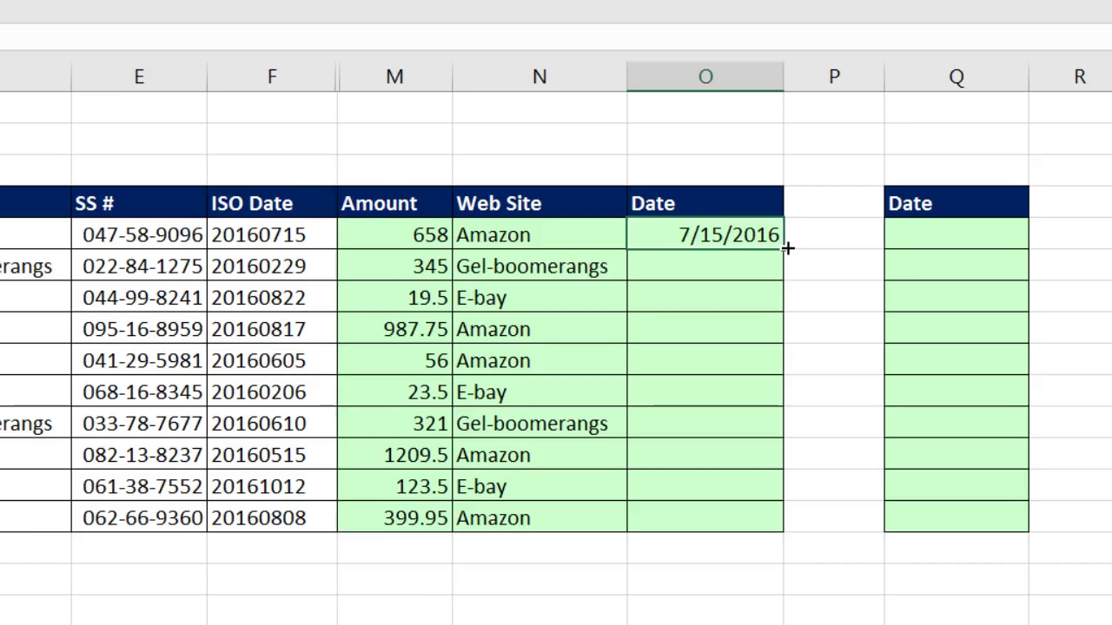
double_click(787, 248)
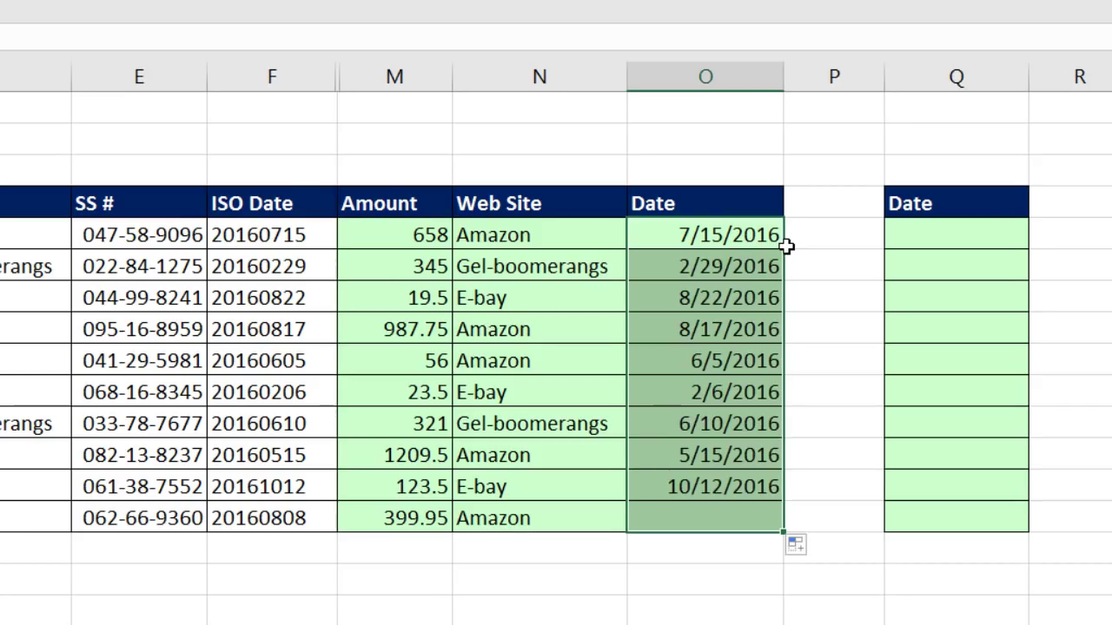
left_click(701, 514)
key("F2")
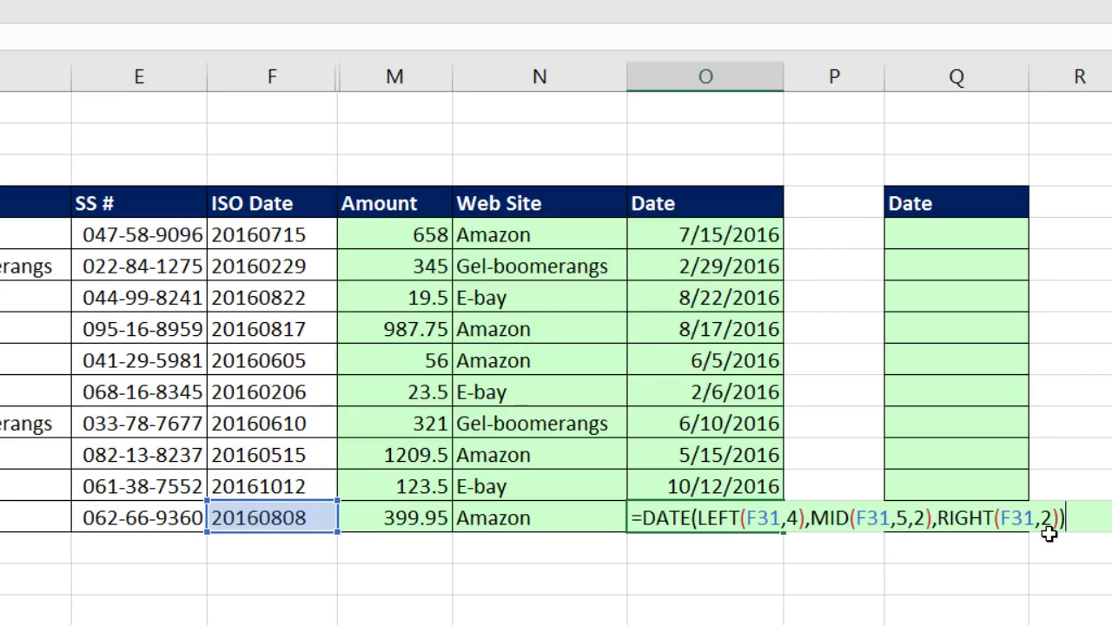
key("ctrl+Return")
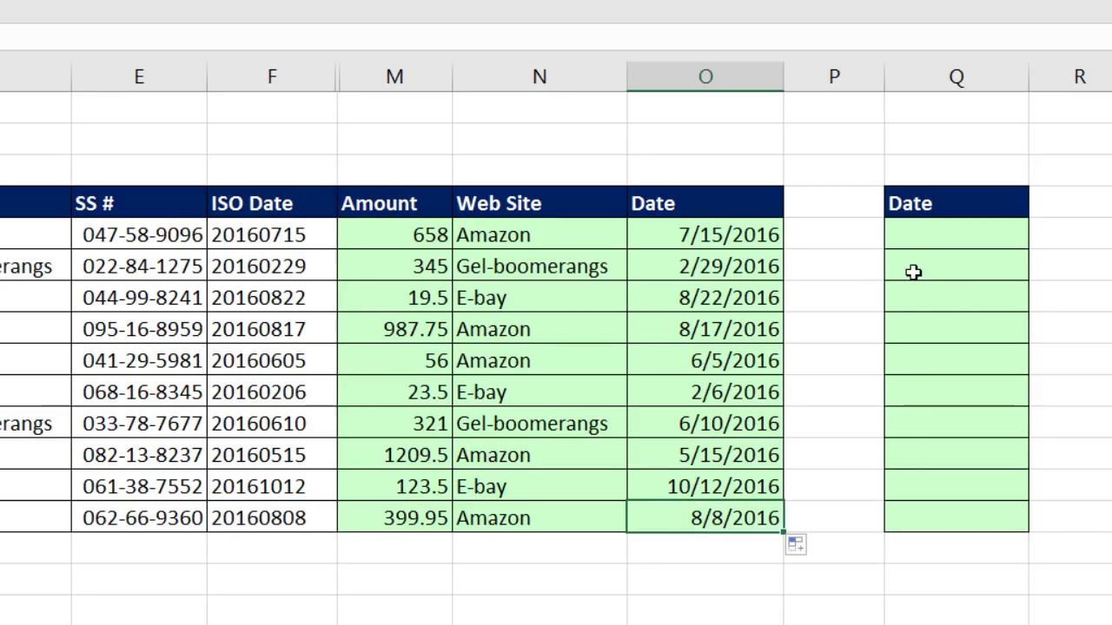
- Examine the custom number format code behind the first SS # entry in E22
left_click(908, 232)
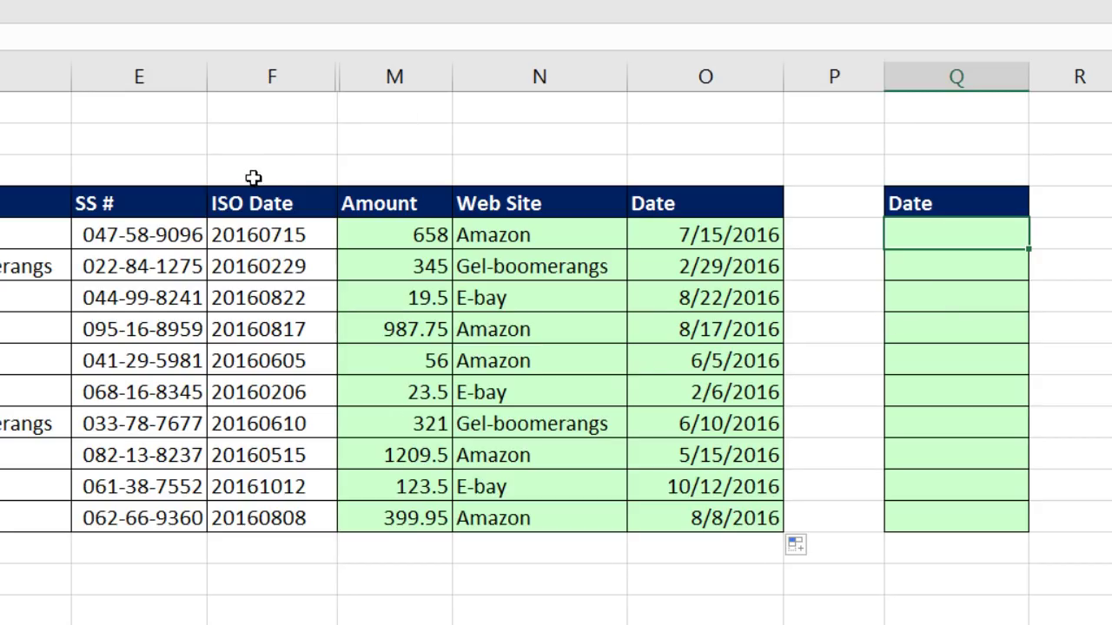
left_click(177, 236)
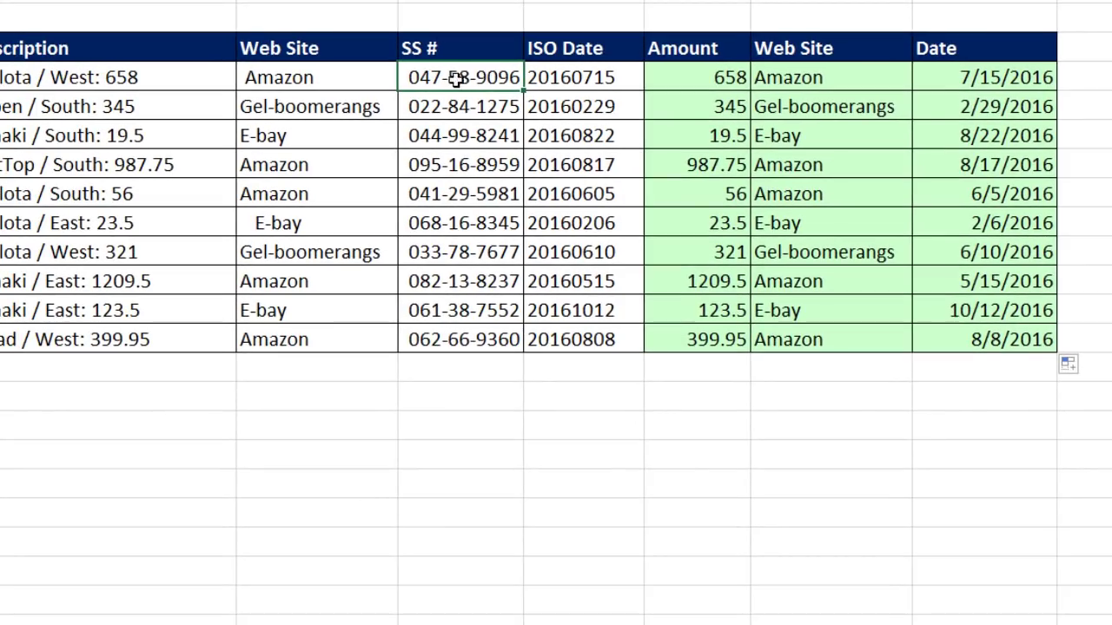
key("ctrl+1")
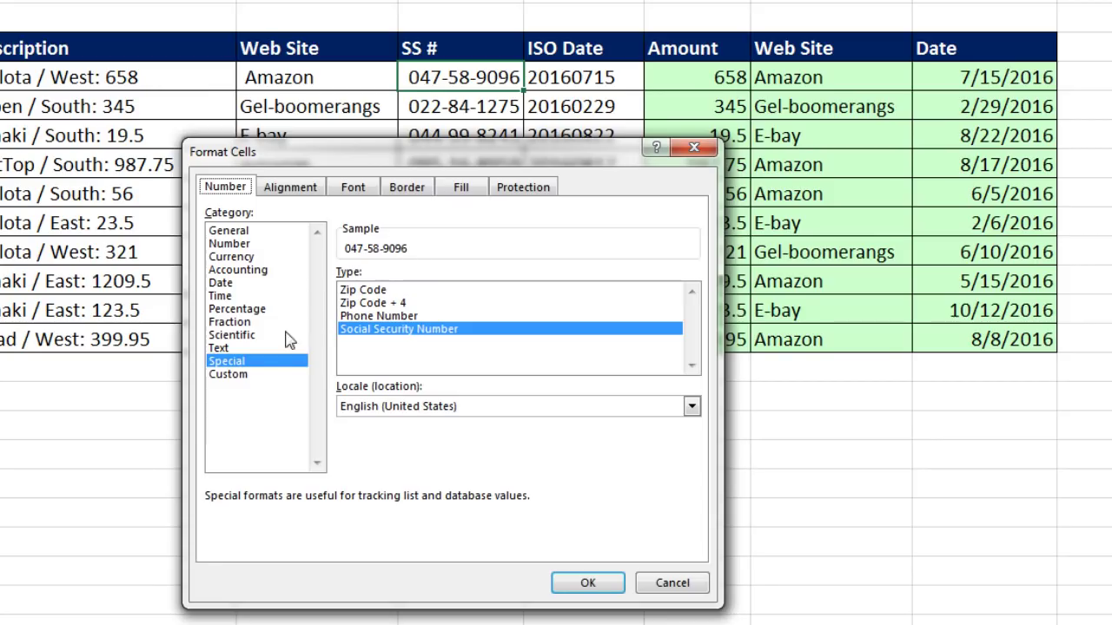
left_click(230, 374)
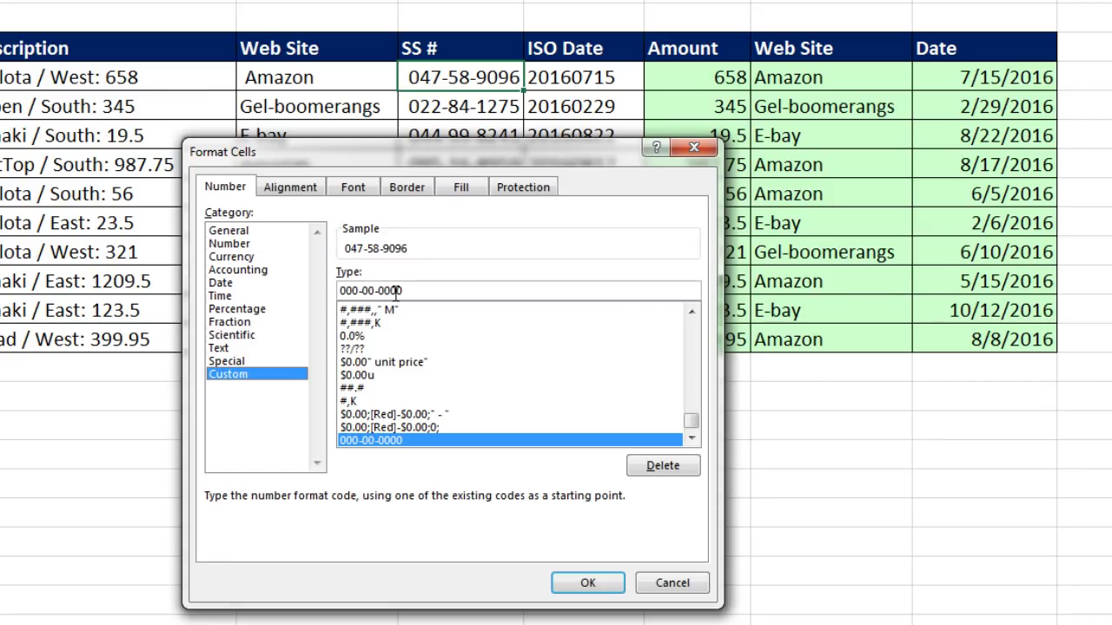
key("Return")
left_click(582, 77)
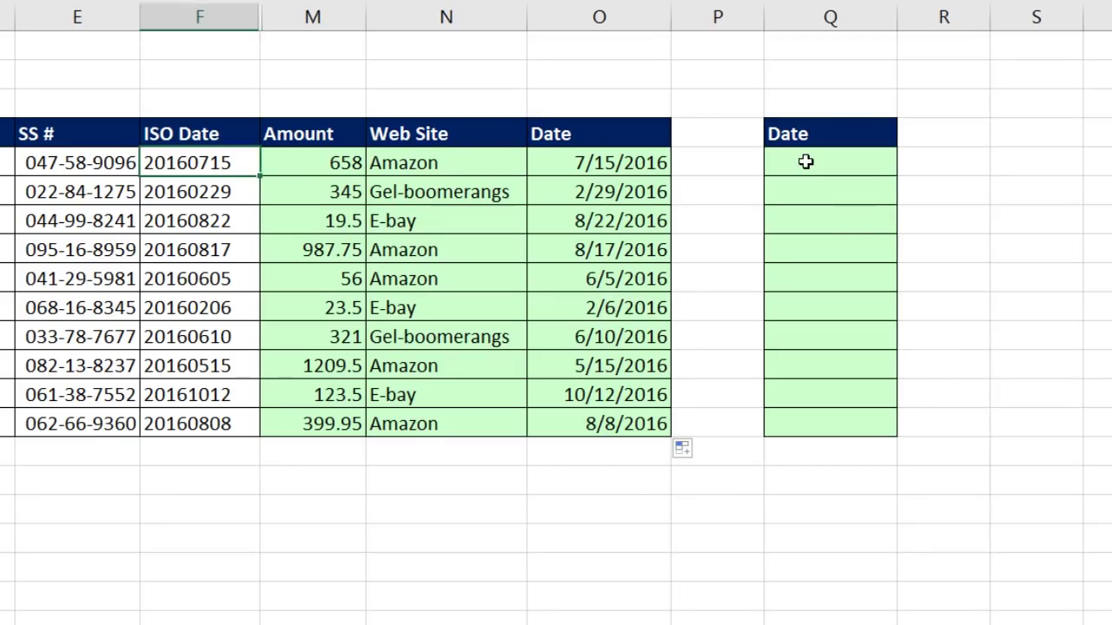
- Enter =TEXT(F22,"0000-00-00") in Q22 to turn the ISO date into text with year, month and day separated by hyphens
left_click(807, 162)
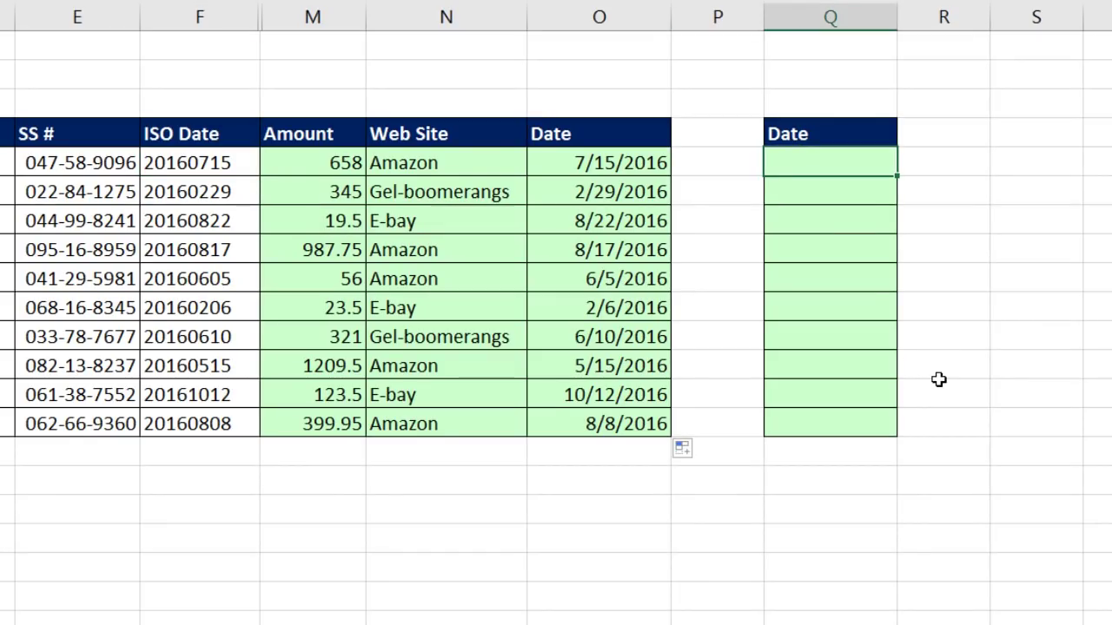
type("=text")
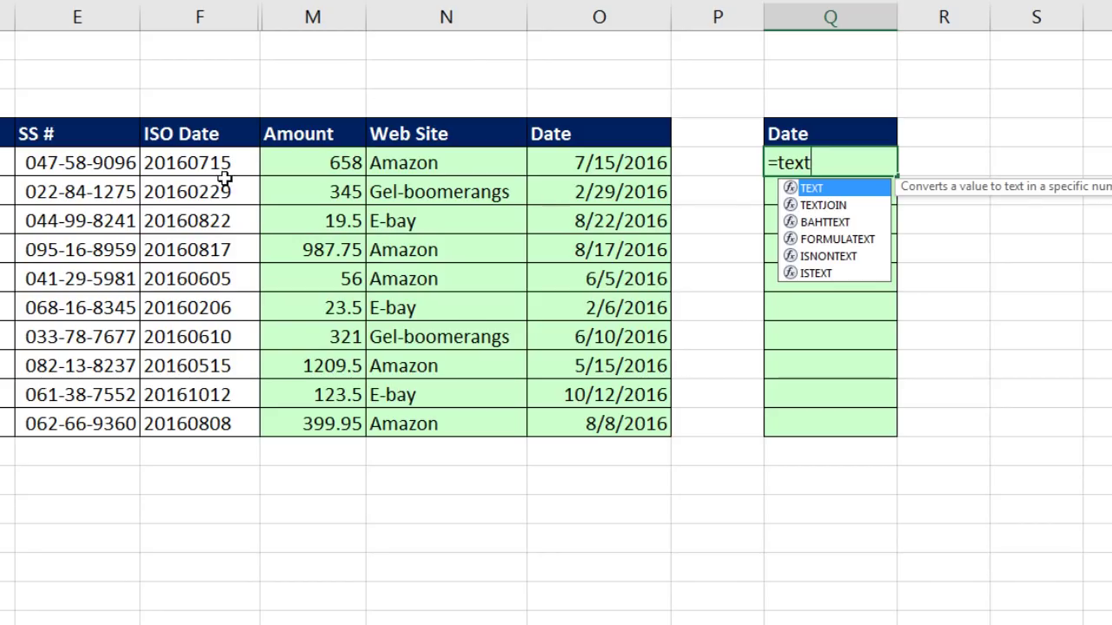
key("Tab")
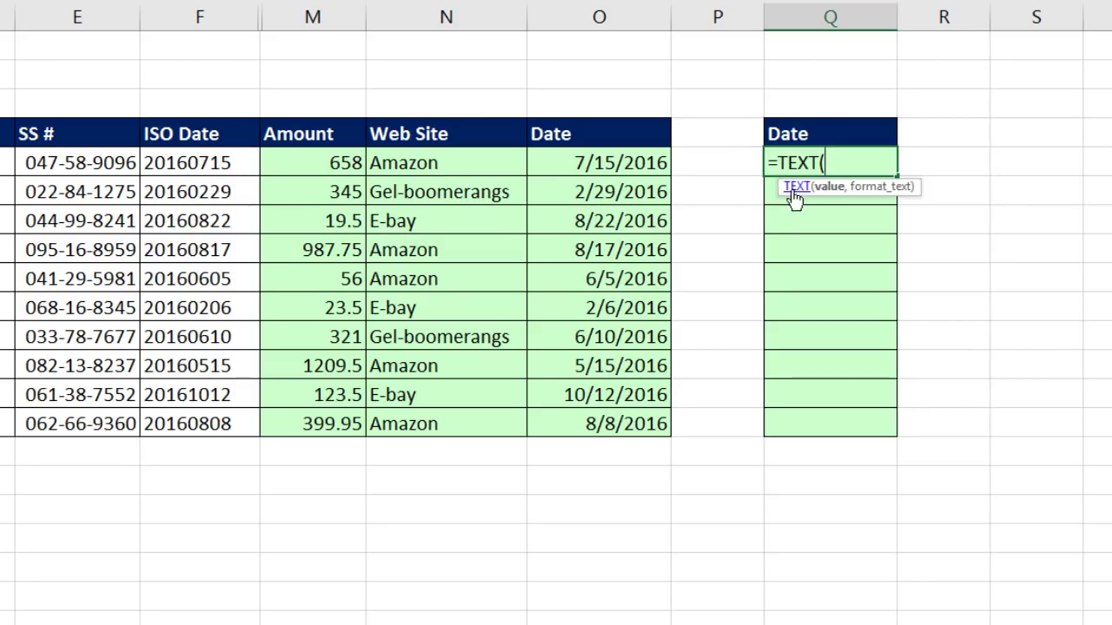
left_click(228, 162)
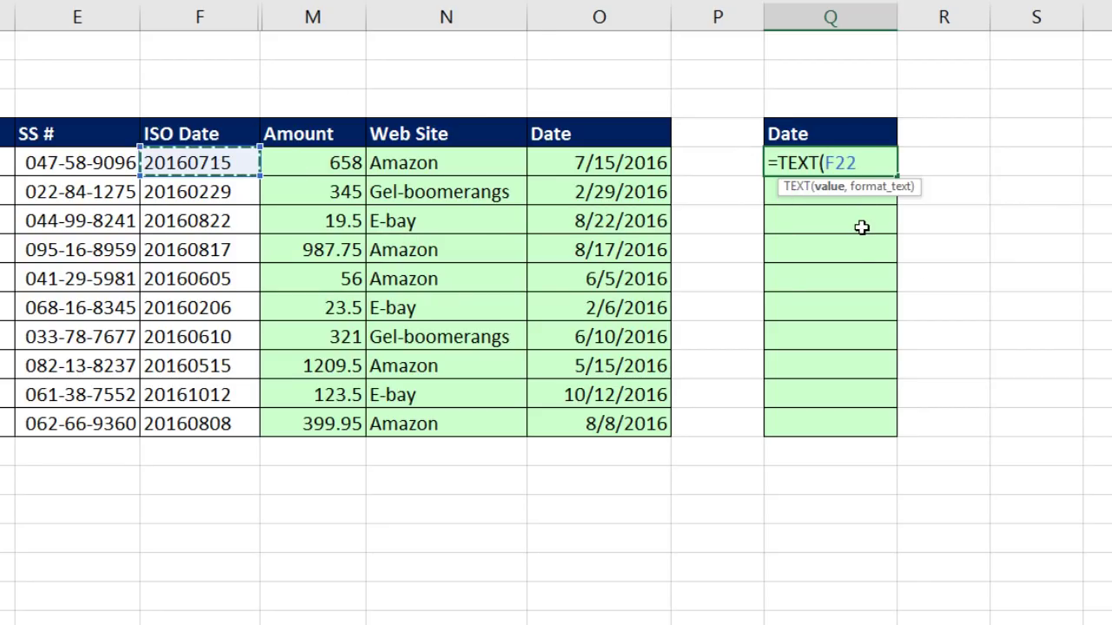
type(",")
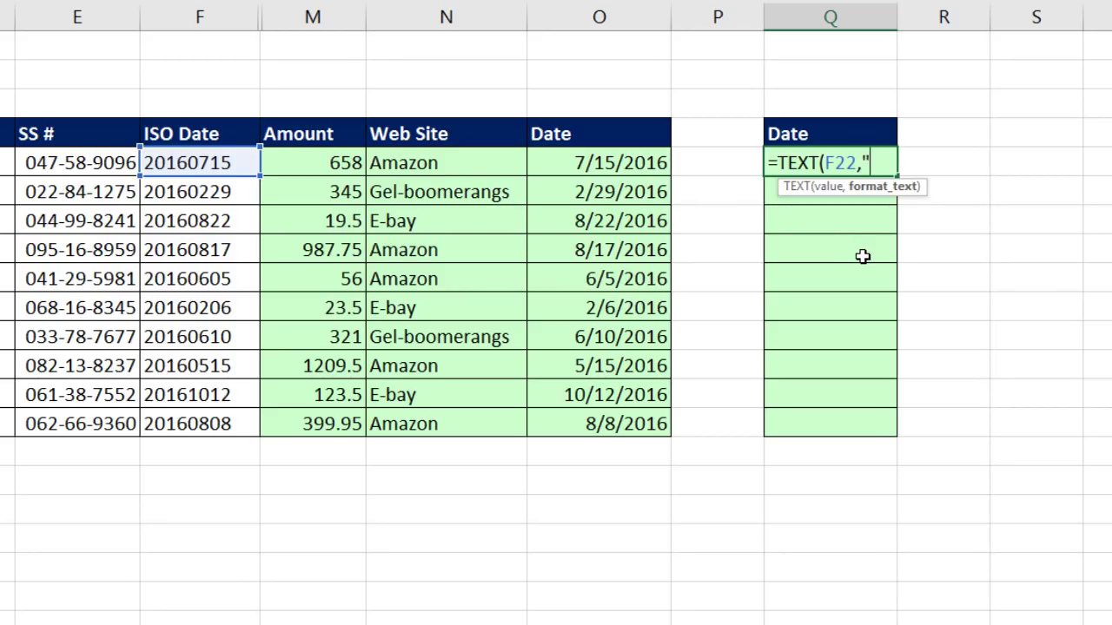
type("\"000")
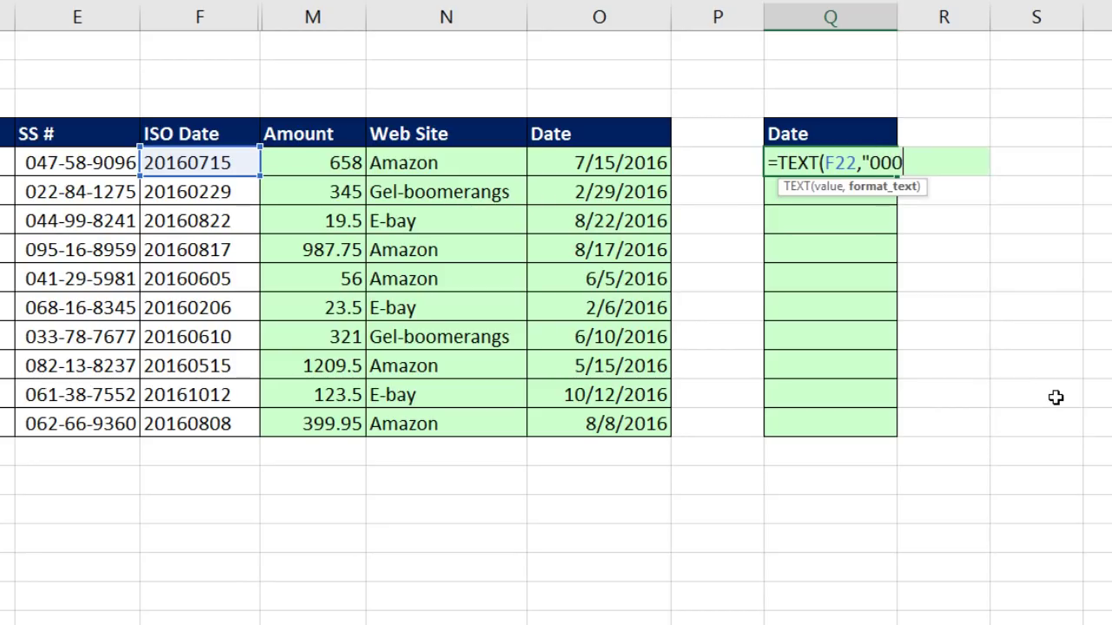
type("0-00-00")
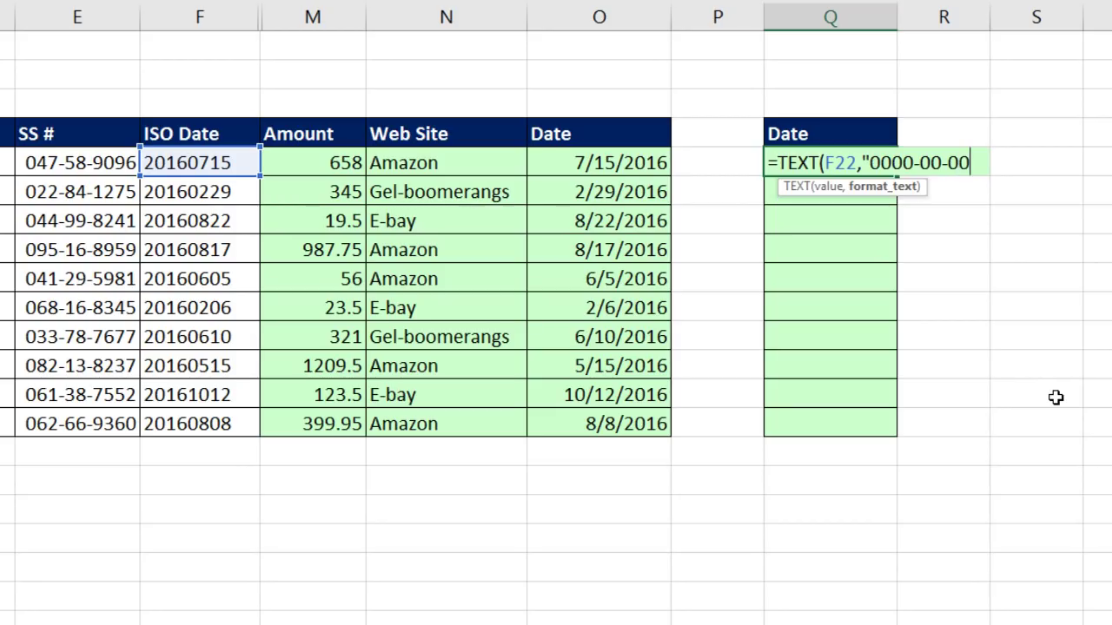
type("\")")
key("ctrl+Return")
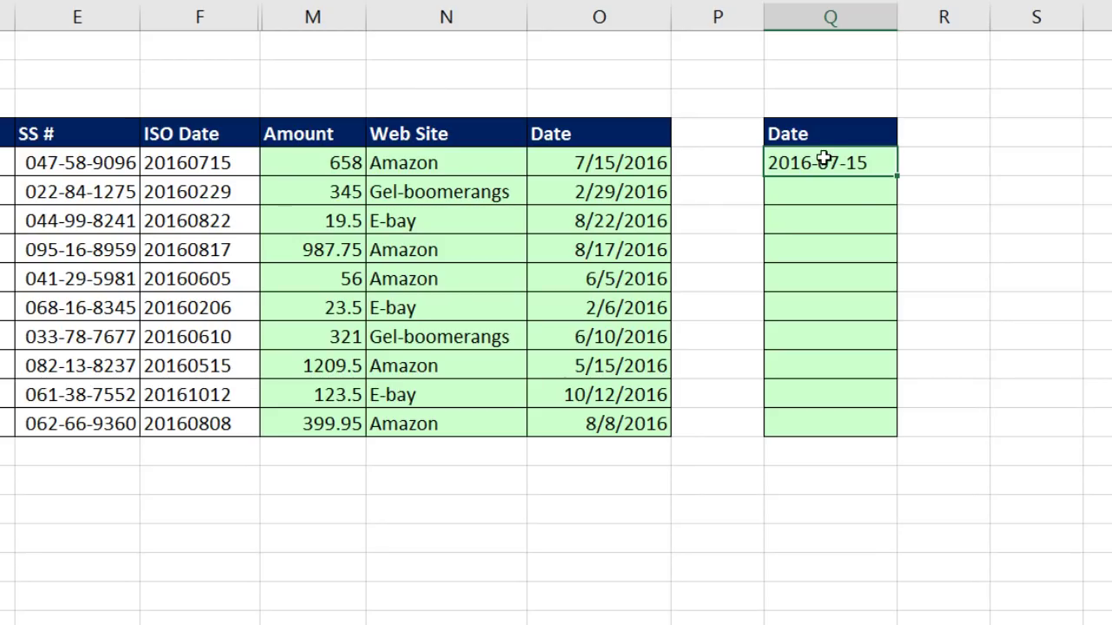
- Append +0 to the TEXT formula in Q22 and format the cell as Short Date
key("F2")
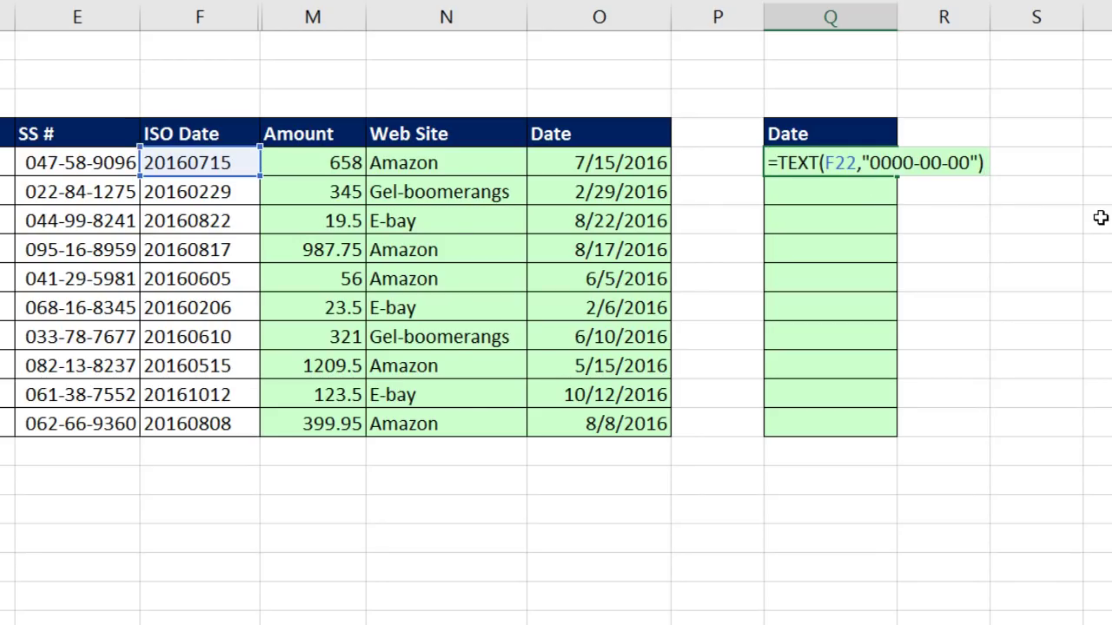
type("+0")
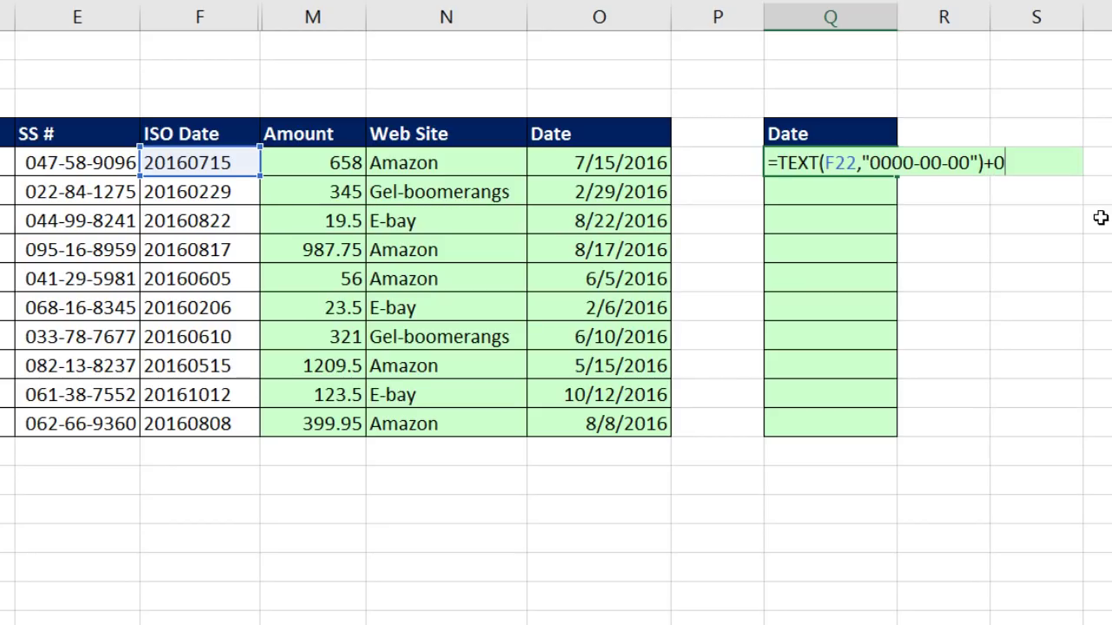
key("ctrl+Return")
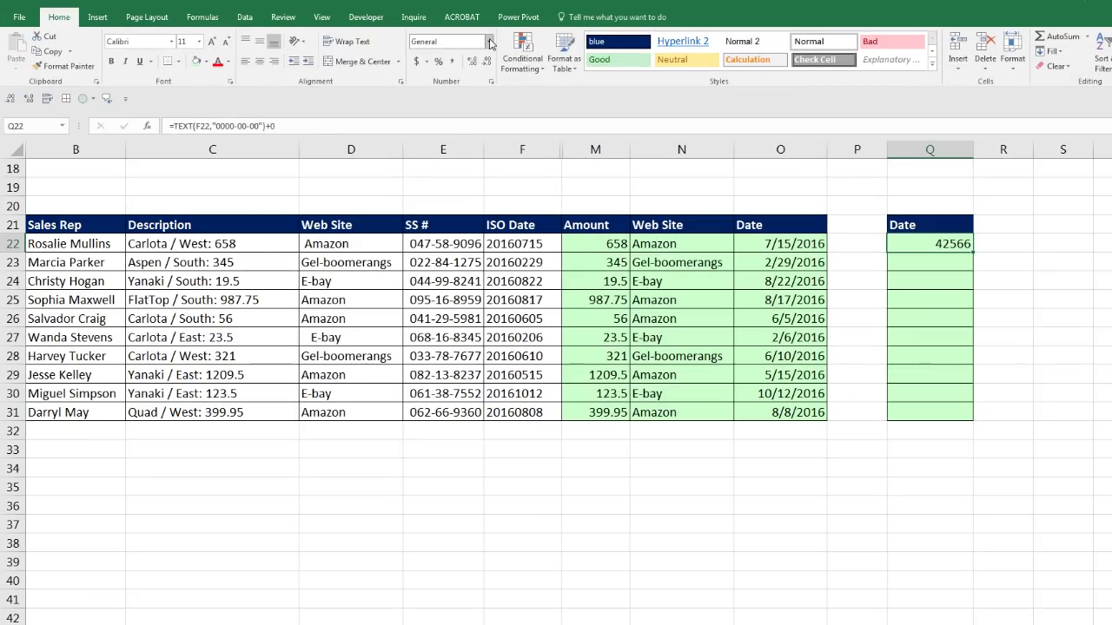
left_click(491, 42)
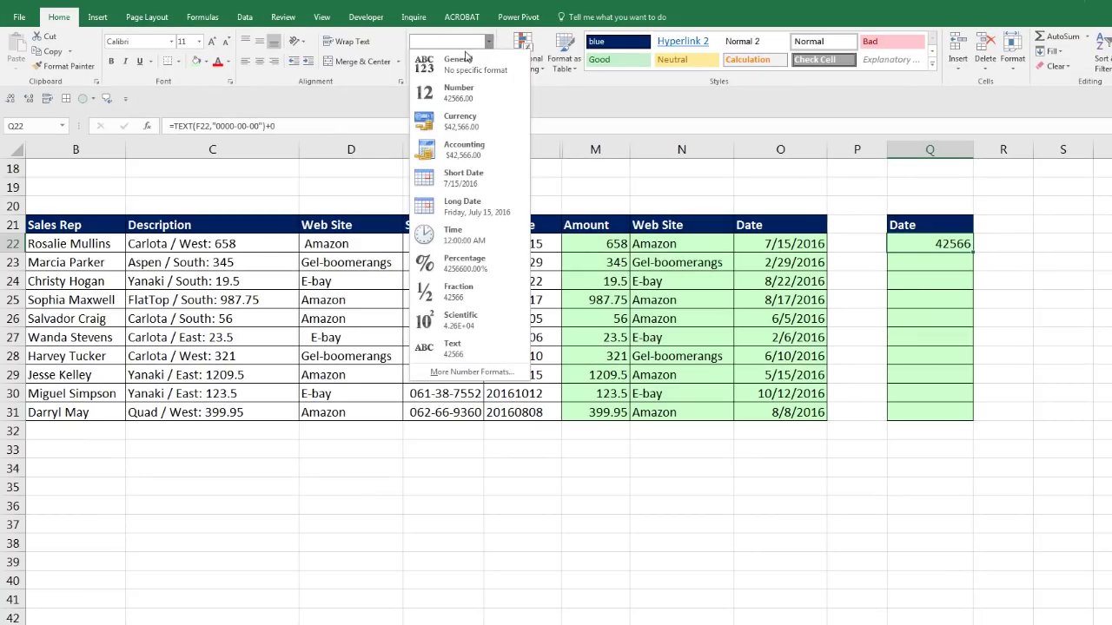
left_click(450, 181)
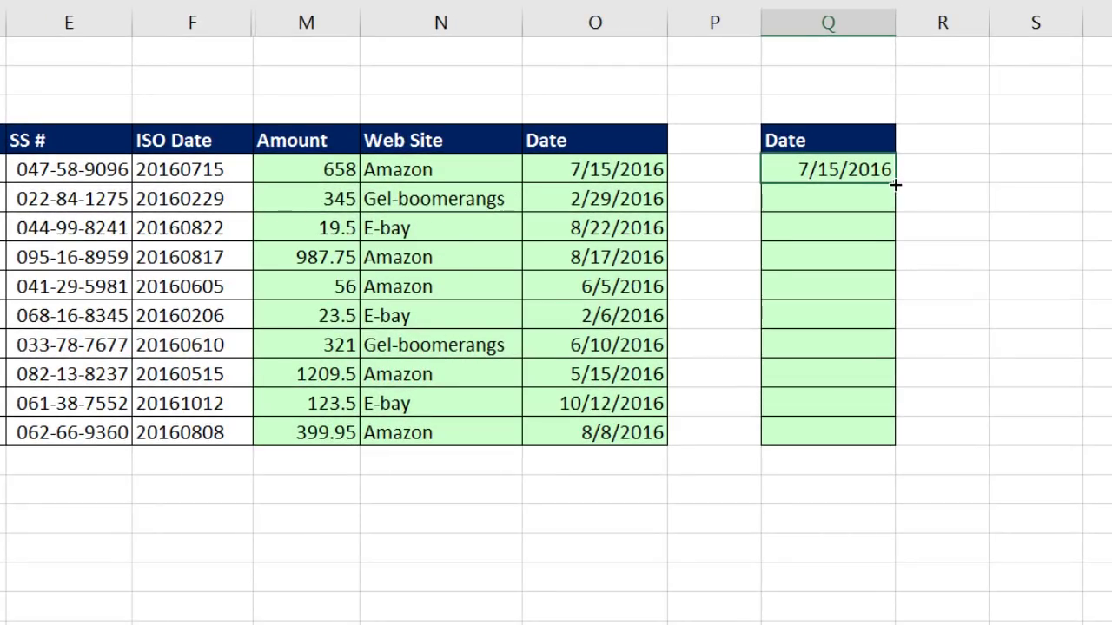
- Fill the TEXT formula from Q22 down the Date column to Q31 and check the formula in Q31
left_click_drag(894, 184, 883, 445)
left_click(852, 432)
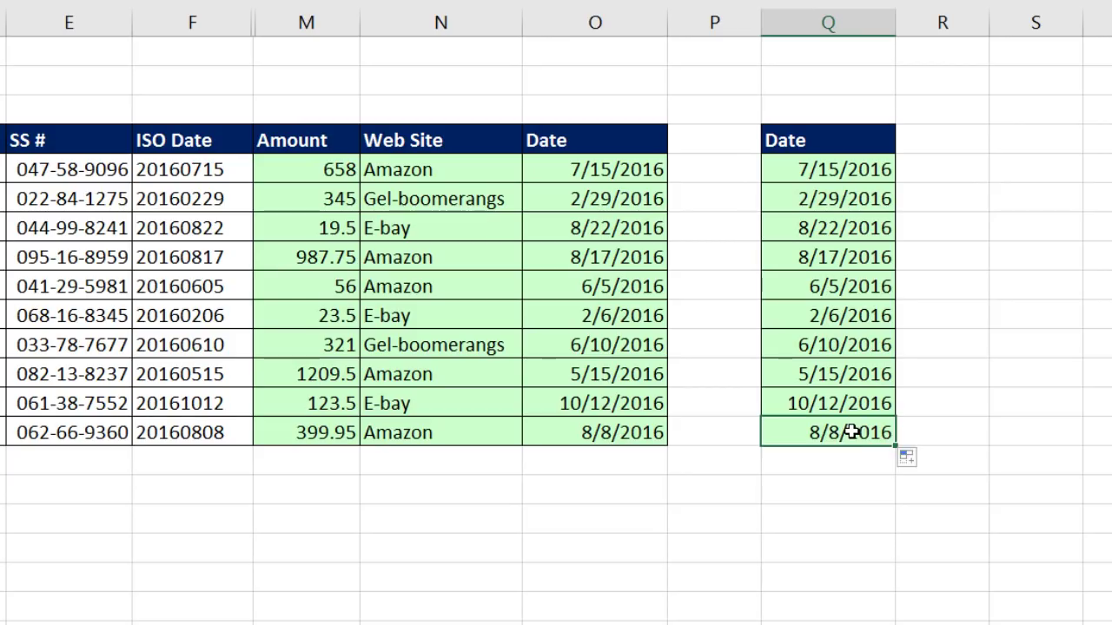
key("F2")
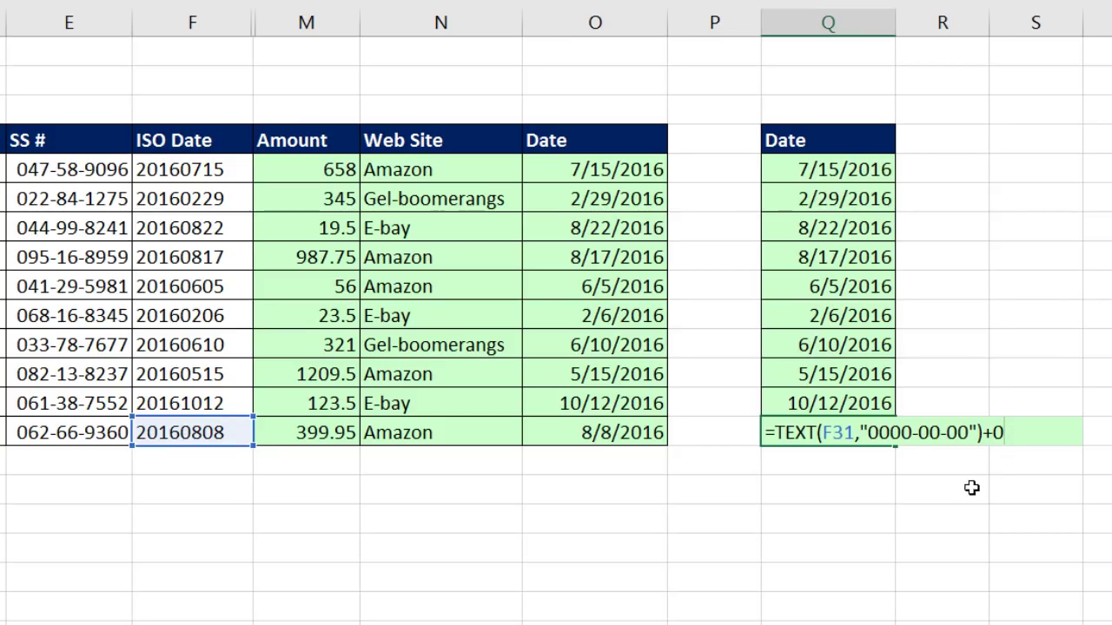
key("ctrl+Return")
- Compare the DATE formula in O31 with the TEXT formula in Q31
double_click(606, 428)
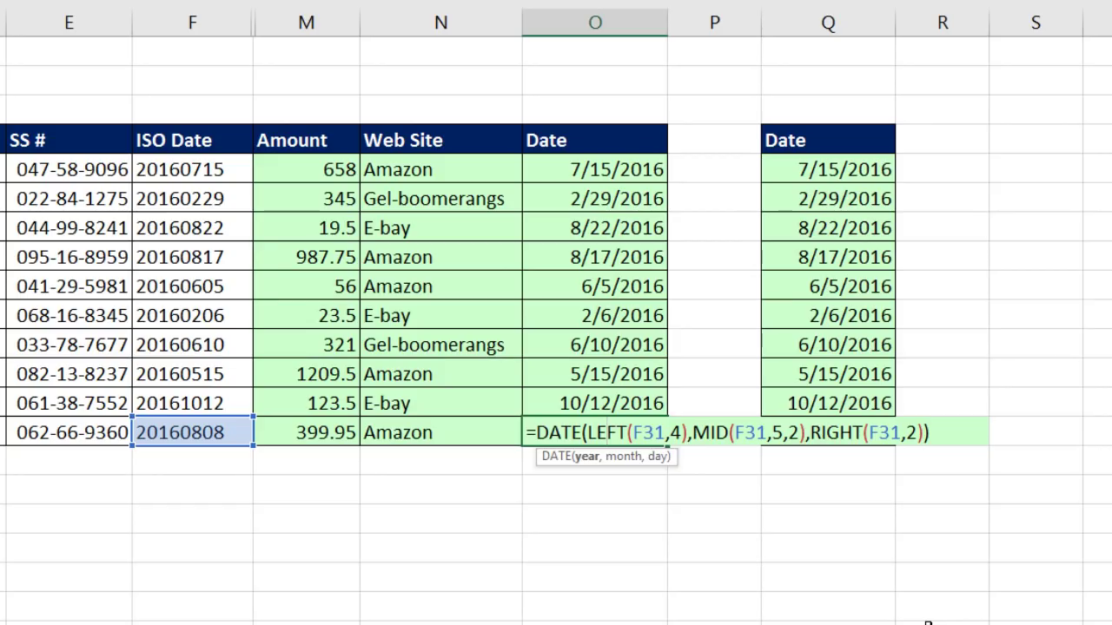
key("Escape")
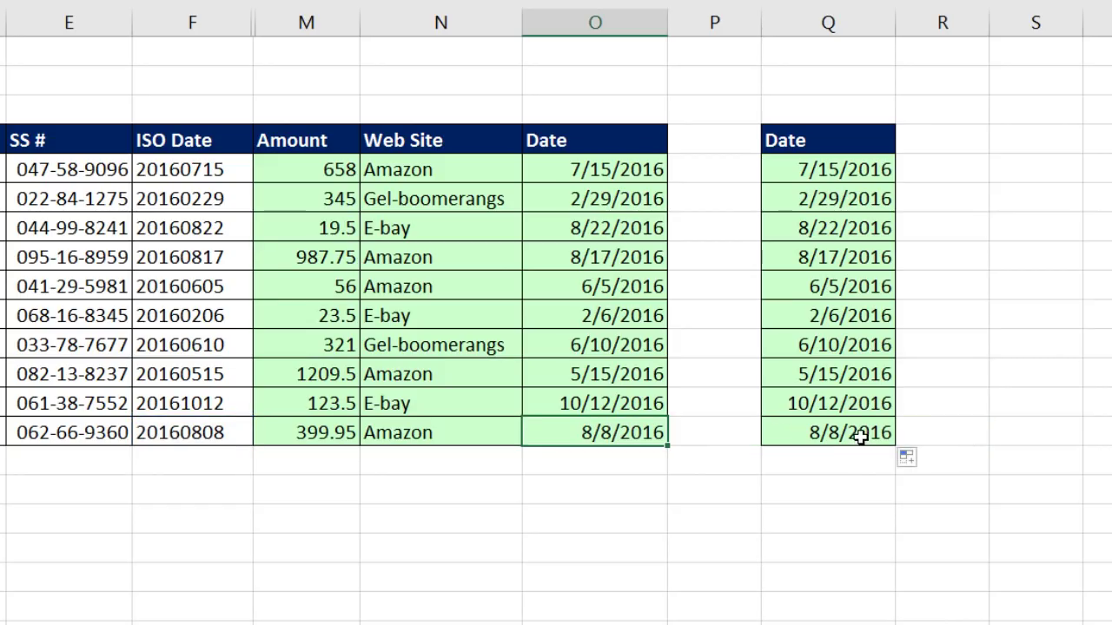
double_click(860, 431)
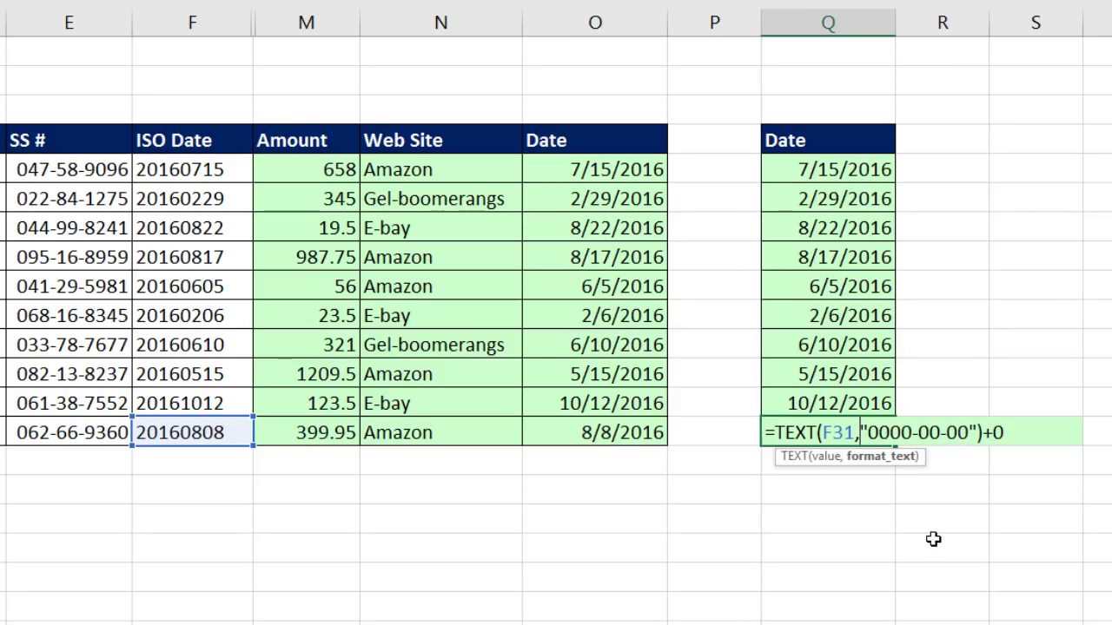
key("ctrl+Return")
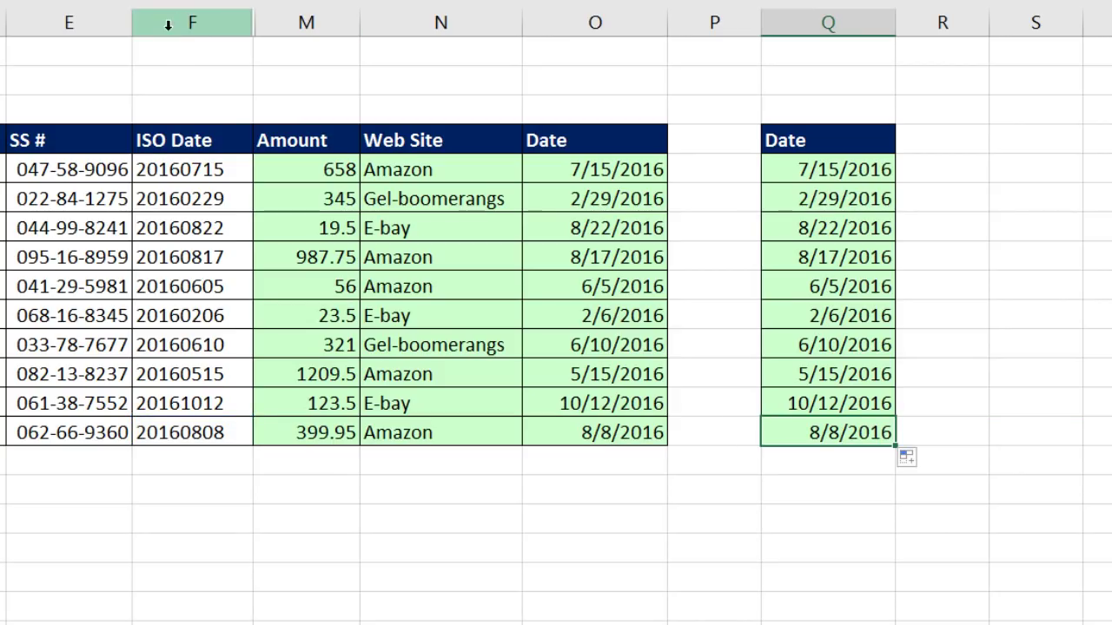
- Unhide the columns between F and M
left_click_drag(190, 21, 300, 22)
right_click(301, 23)
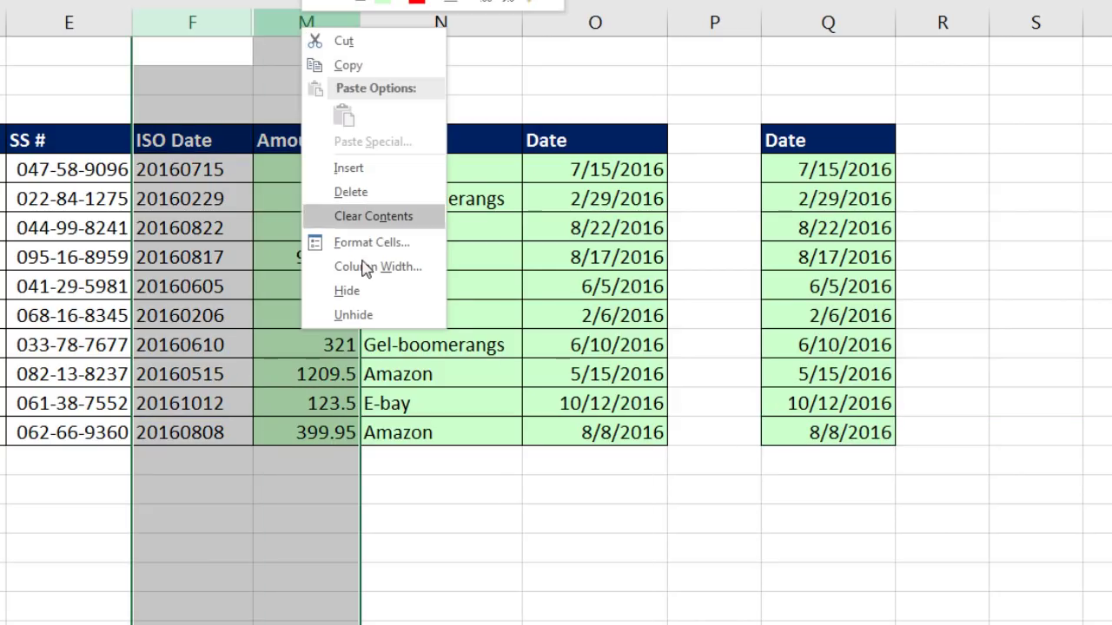
left_click(363, 316)
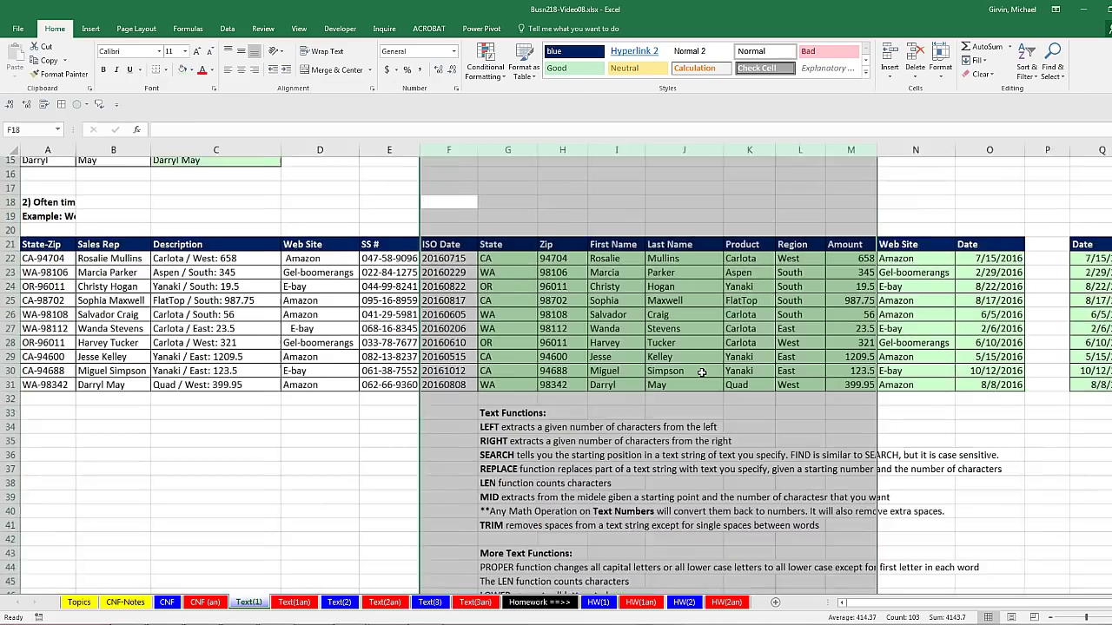
scroll(702, 373, "down", 1)
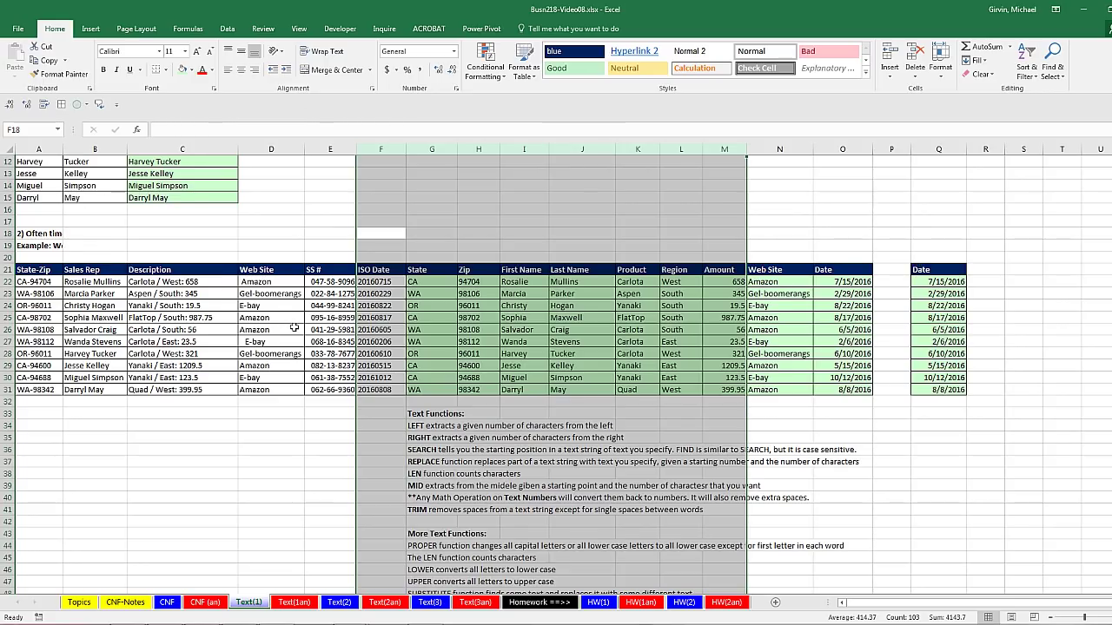
- On the Text(2) sheet, enter the label "Your Appointment is at 2:00 PM" as plain text in B5
left_click(339, 602)
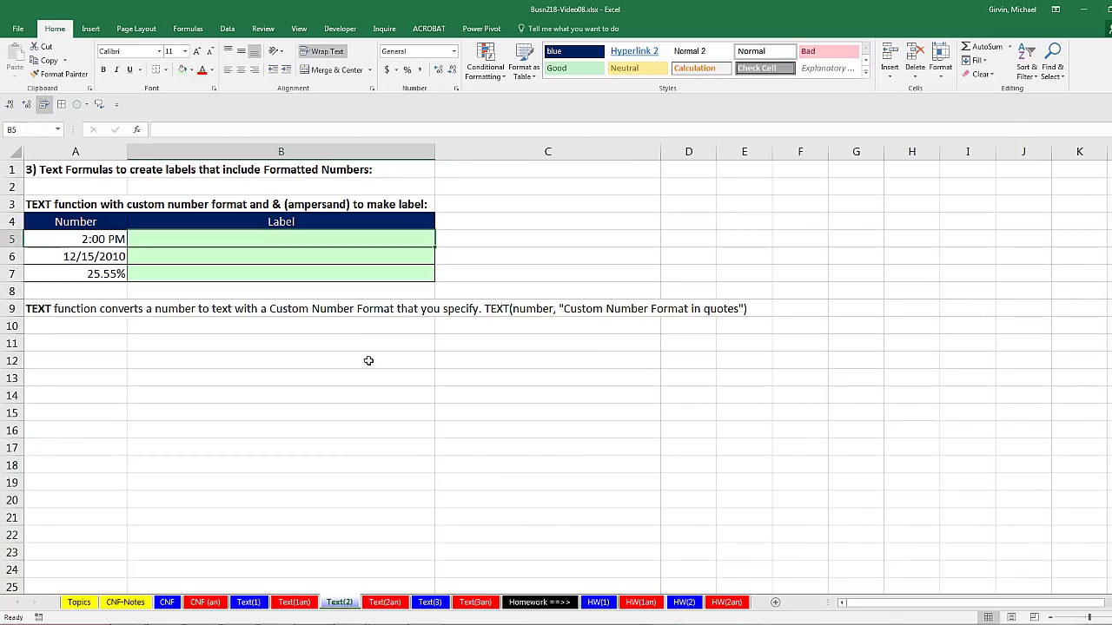
scroll(331, 352, "up", 1)
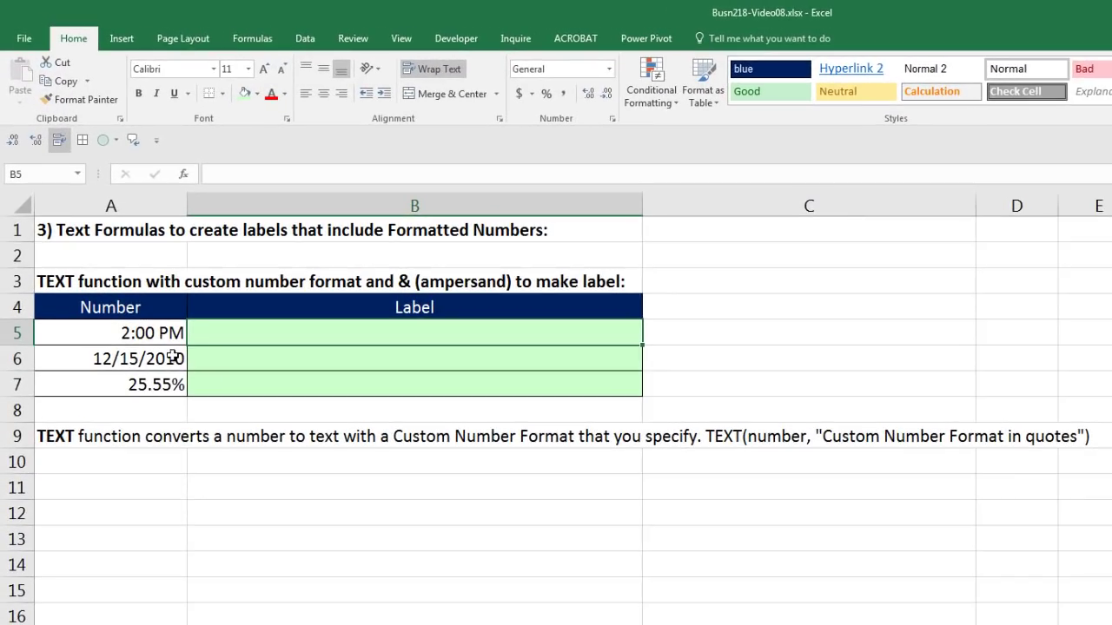
left_click(160, 333)
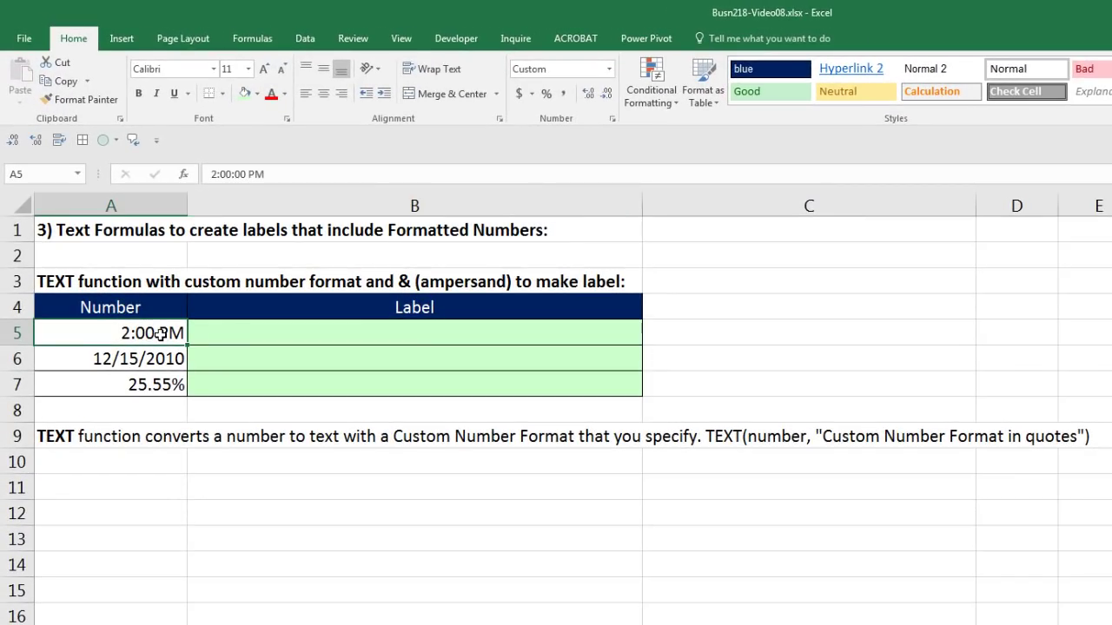
left_click(244, 334)
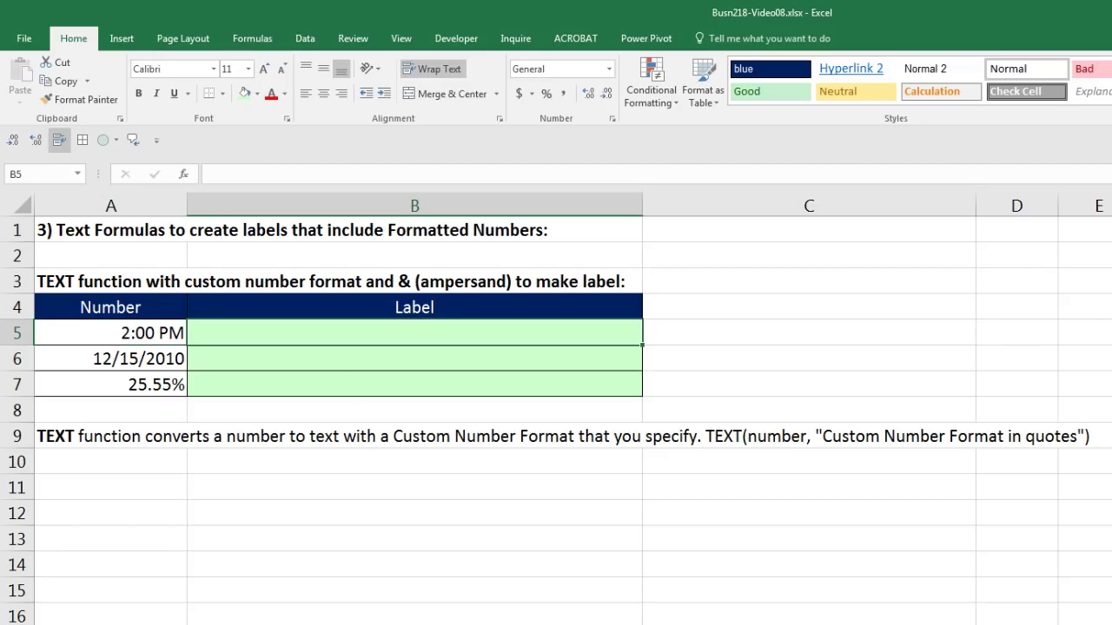
type("Your Appointment is at 2:00 PM")
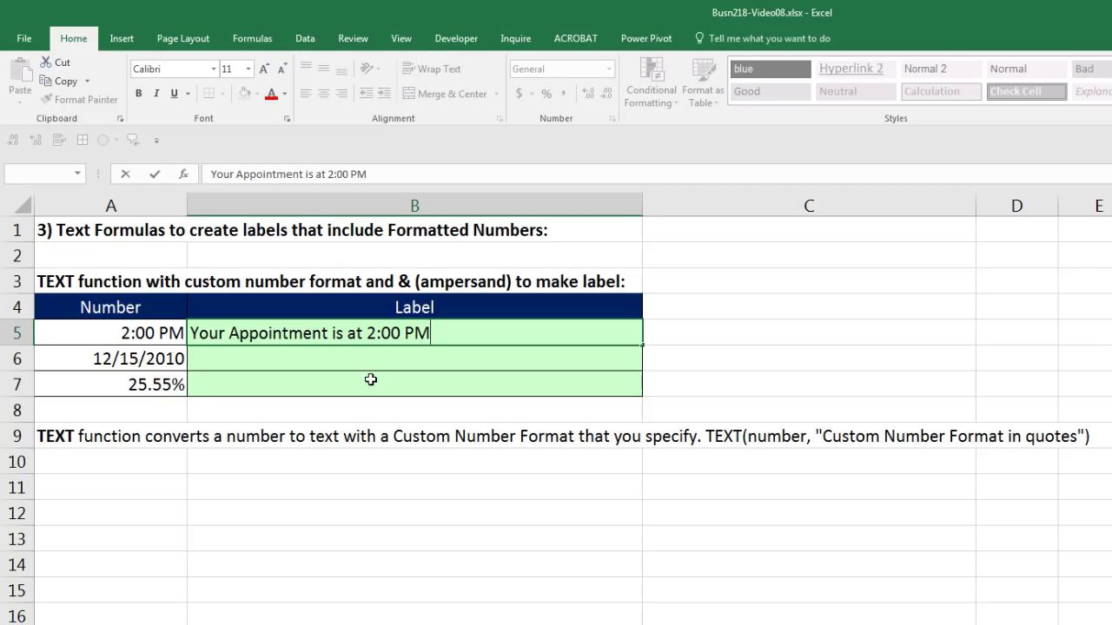
key("ctrl+Return")
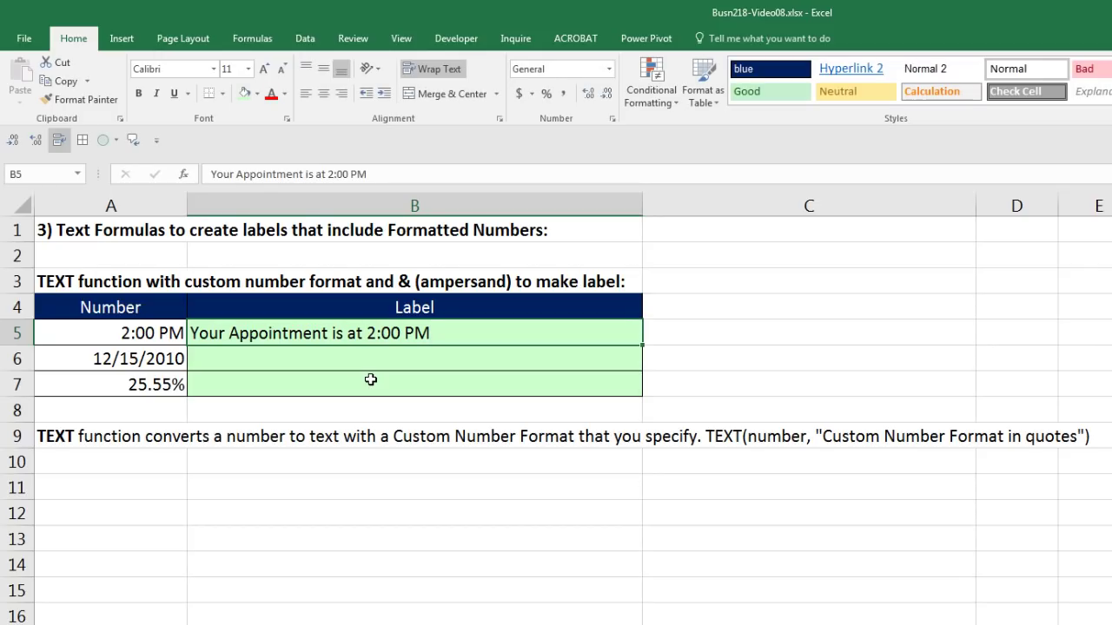
- Change the time in A5 to 5:00 PM
left_click(113, 333)
left_click_drag(114, 333, 106, 330)
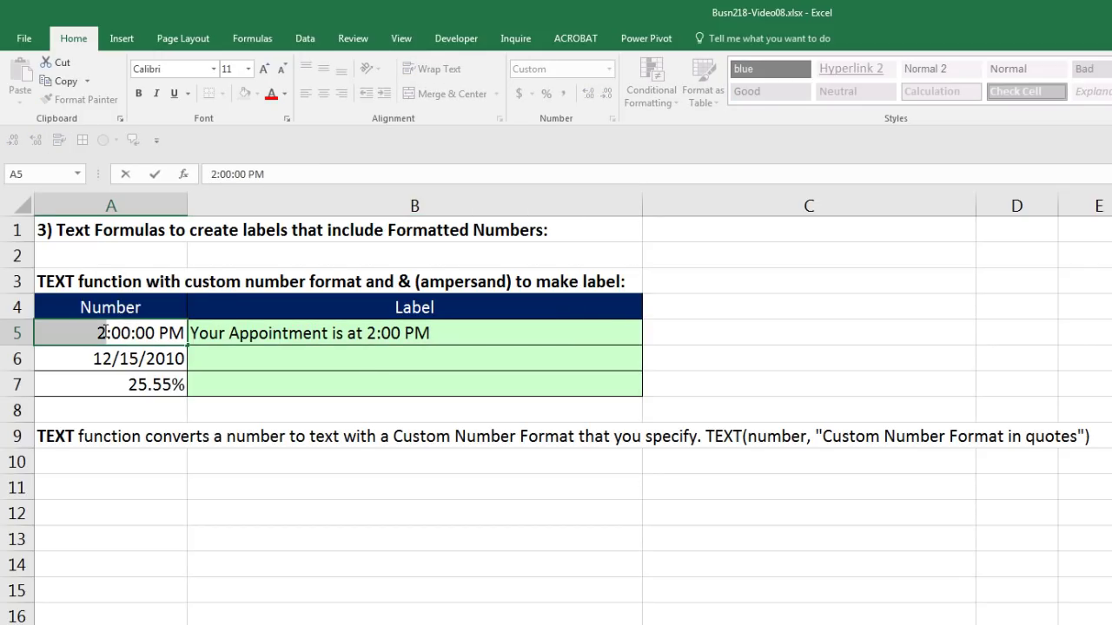
type("5")
key("ctrl+Return")
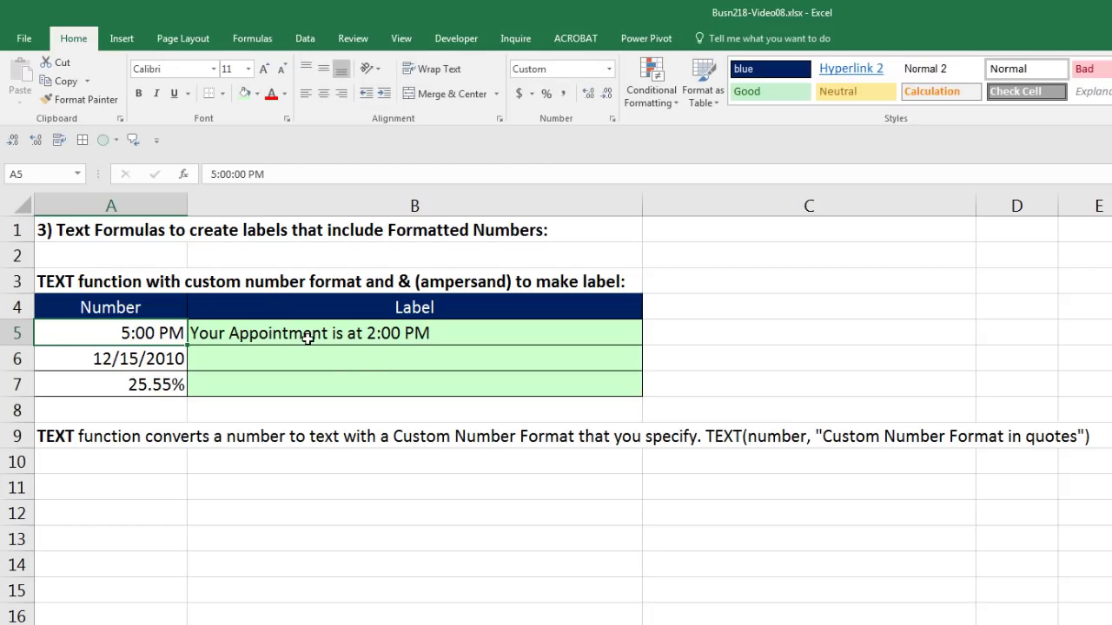
- Replace the plain text in B5 with the formula ="The Appointment is at: "&A5
left_click(372, 365)
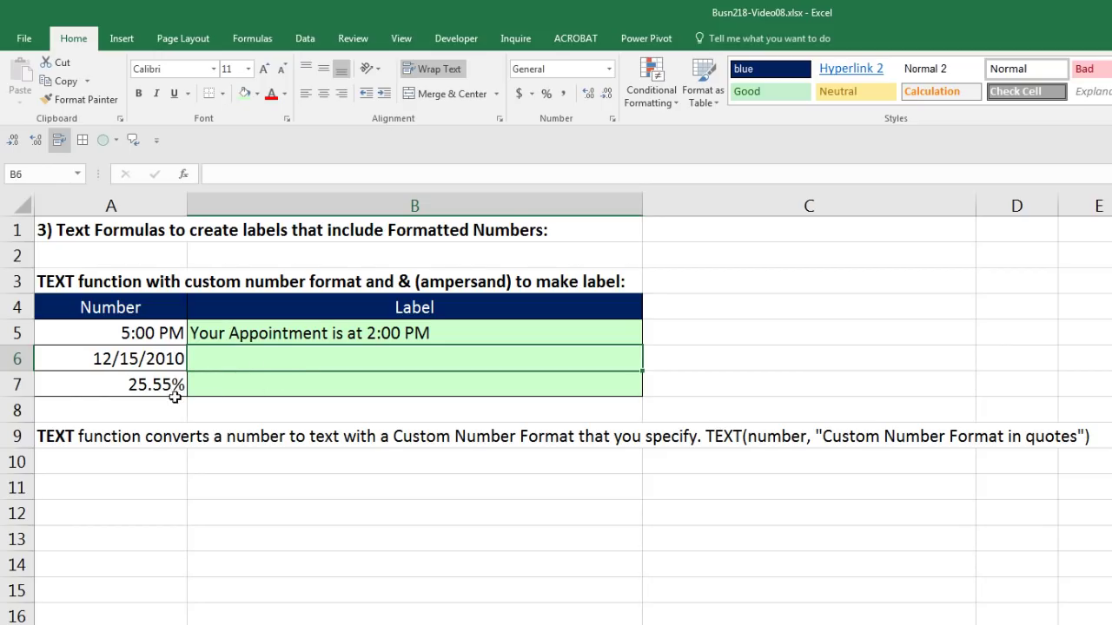
left_click(261, 386)
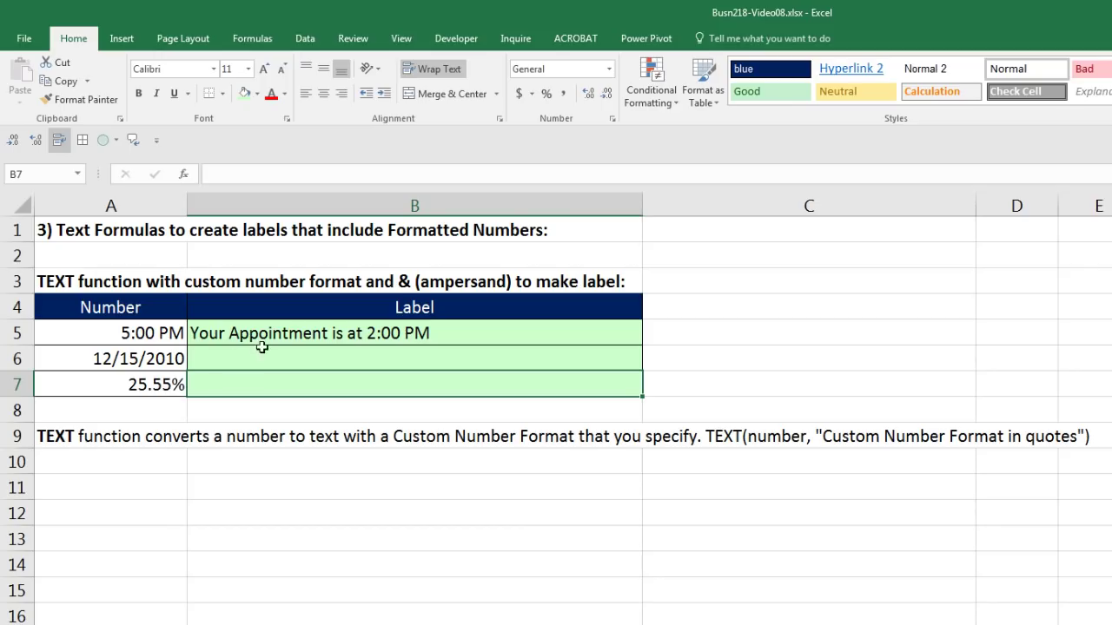
left_click(287, 334)
key("Delete")
type("=\"The Appointment is at:")
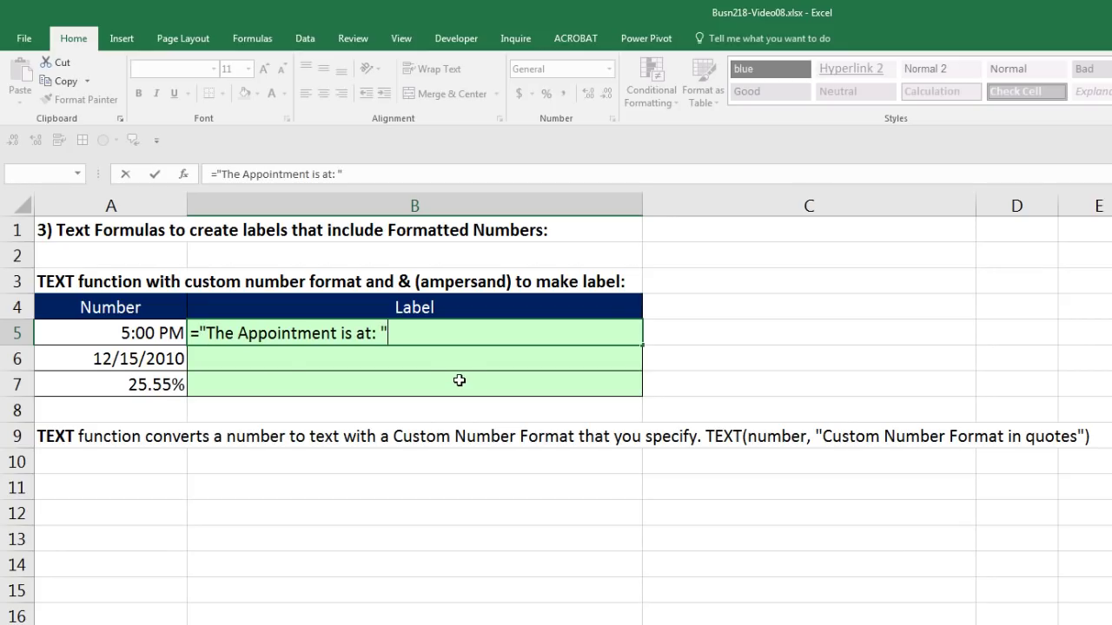
type("\"&")
left_click(151, 336)
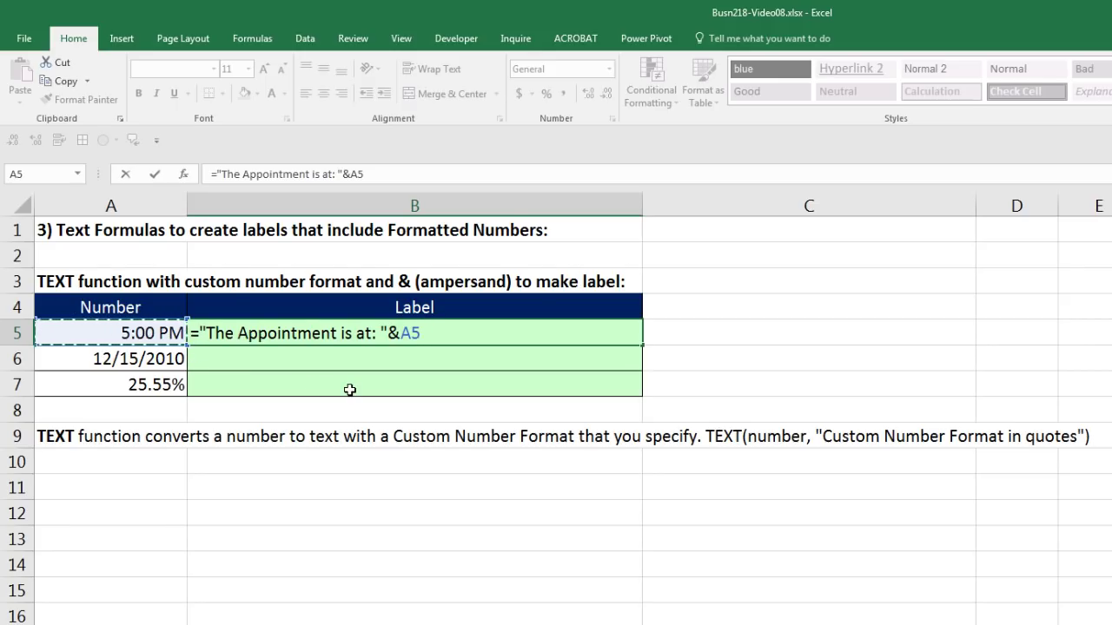
key("ctrl+Return")
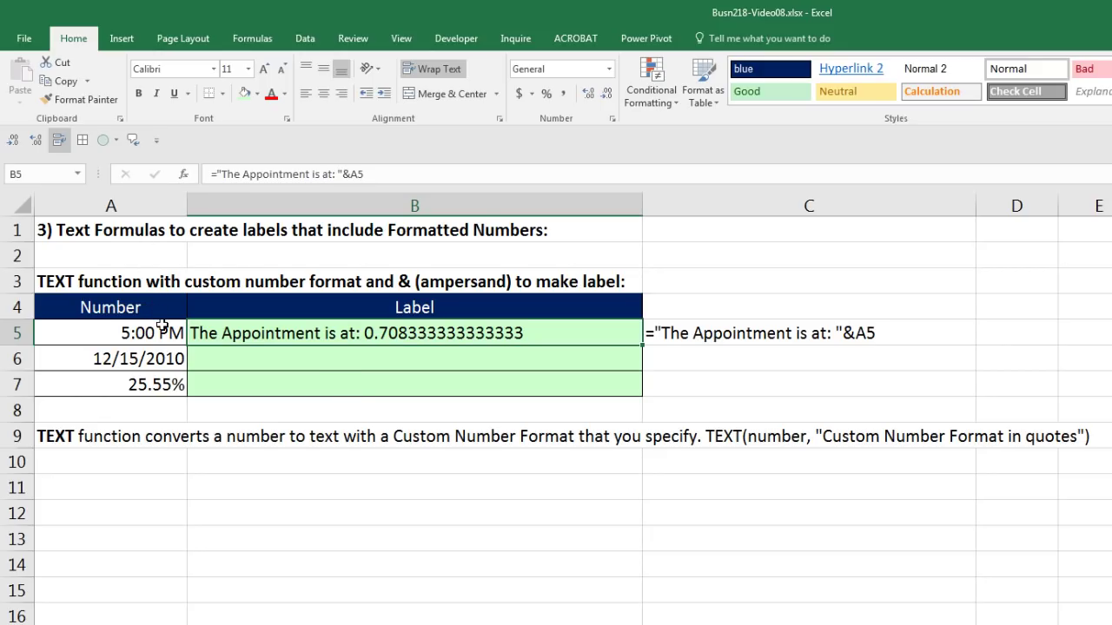
- Wrap the A5 reference in the B5 formula in a TEXT function with the format "h:mm AM/PM"
double_click(333, 333)
left_click(402, 335)
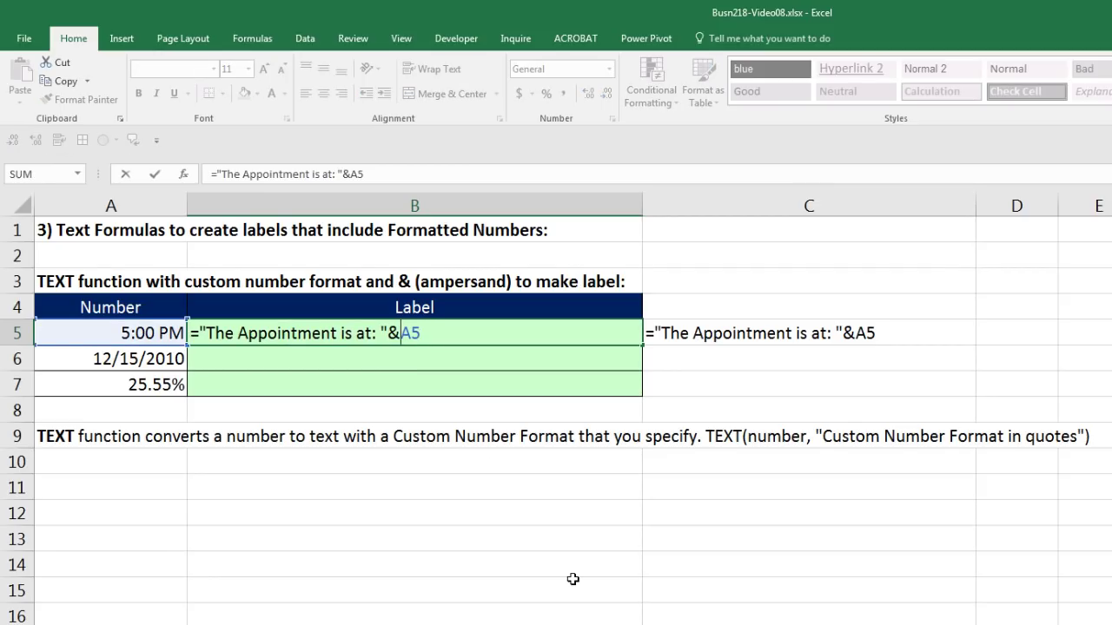
type("tex")
key("Tab")
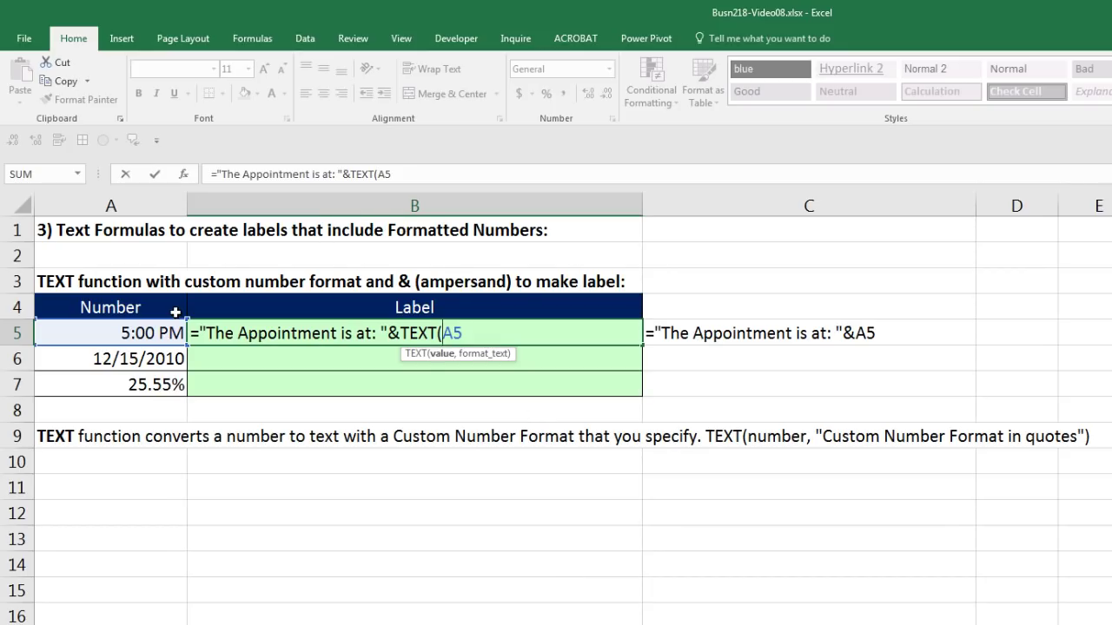
left_click(473, 340)
type(",")
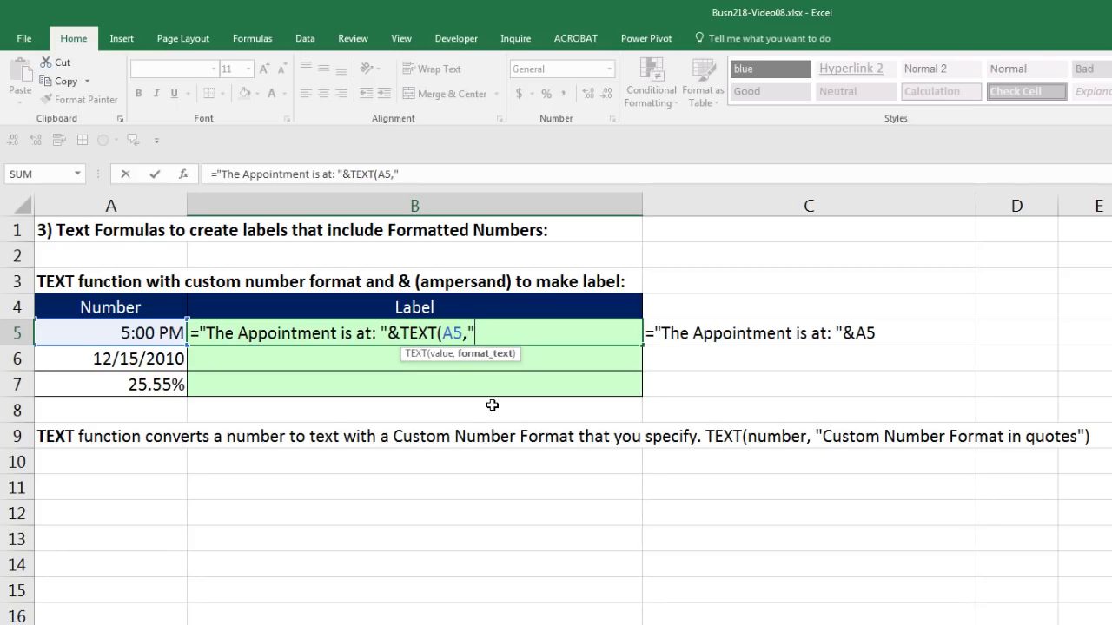
type("h:mm")
type("AM/PM\"")
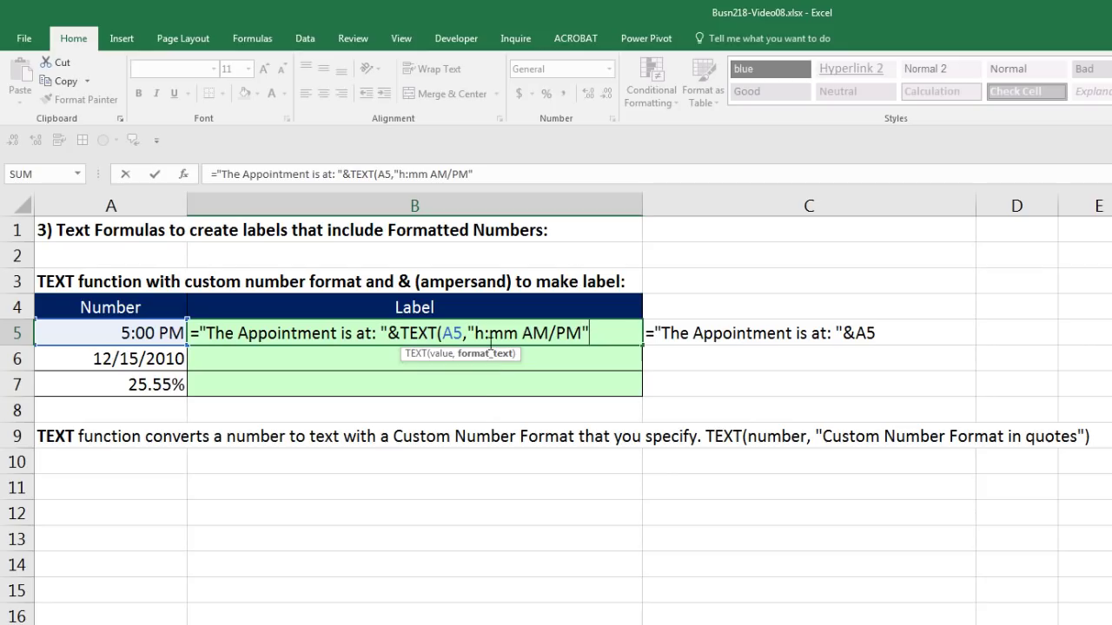
type(")")
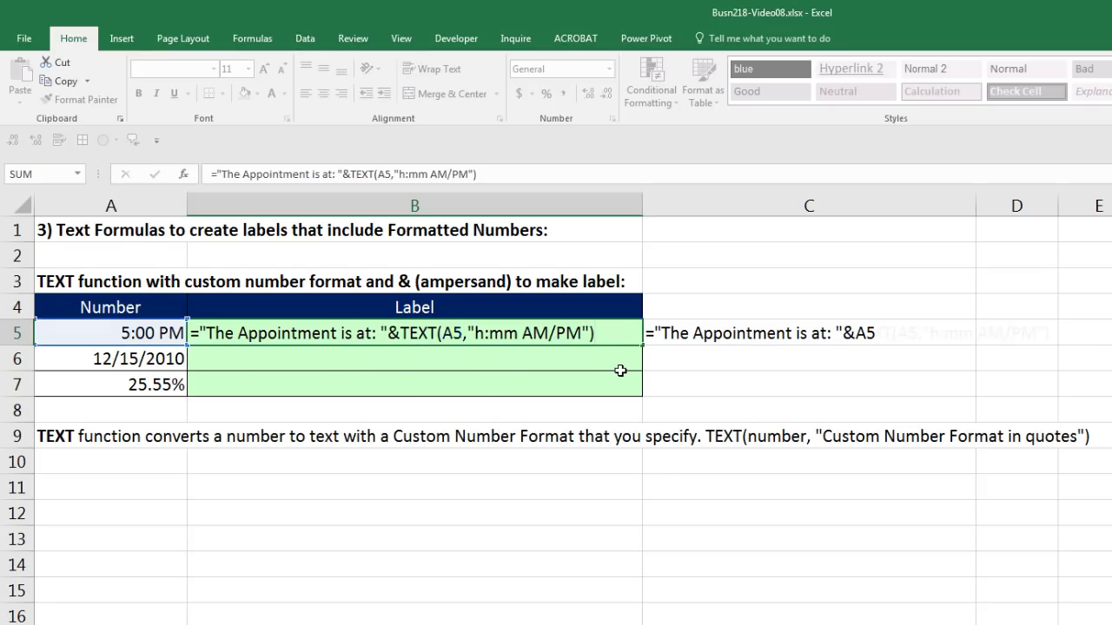
key("ctrl+Return")
- Change the time in A5 to 2:00 PM
double_click(127, 335)
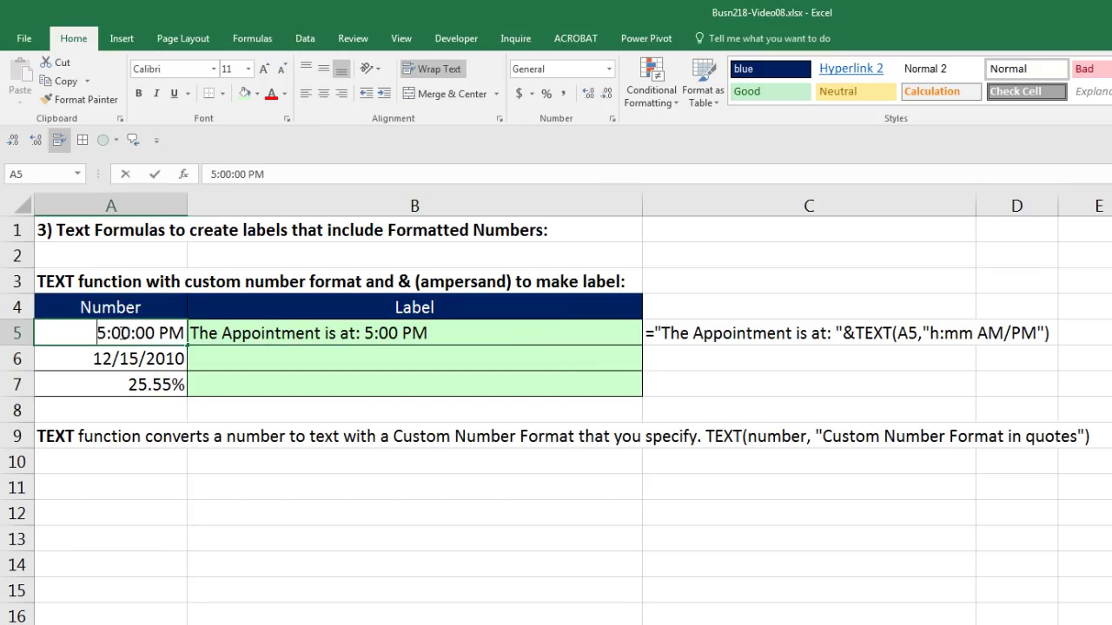
left_click_drag(99, 332, 111, 338)
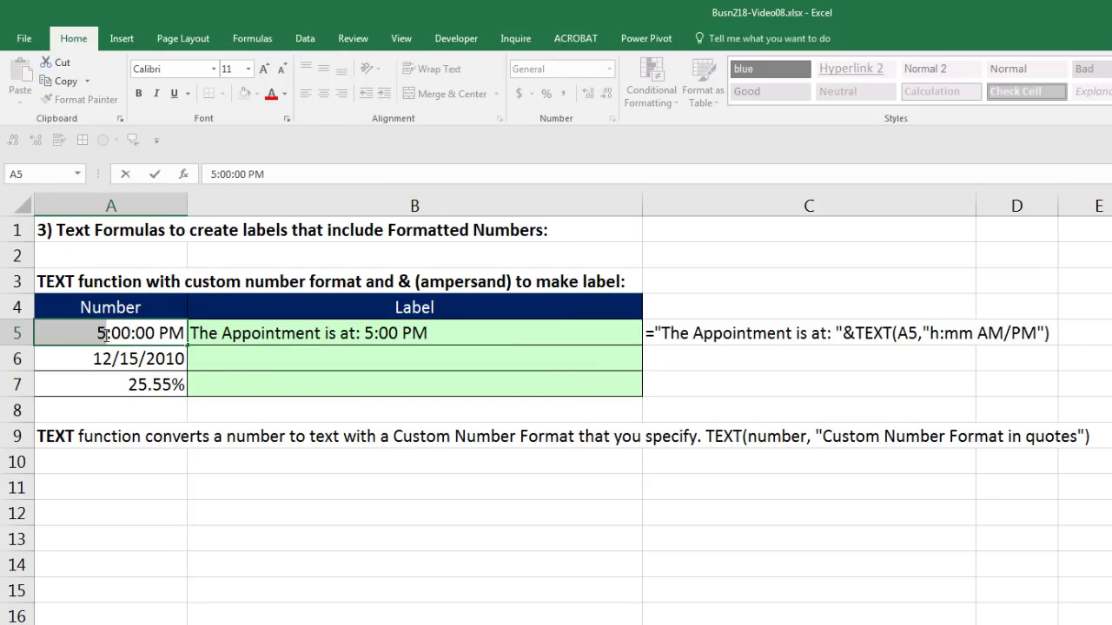
type("2:")
key("ctrl+Return")
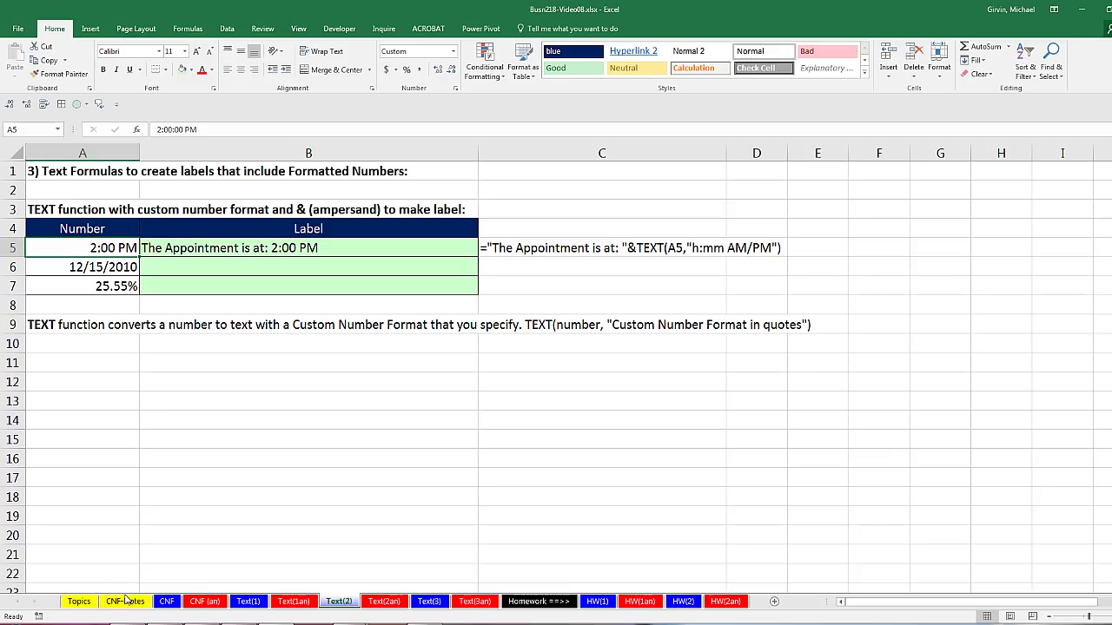
- Enter the formula ="The Due Date is: "&A6 in B6
left_click(257, 272)
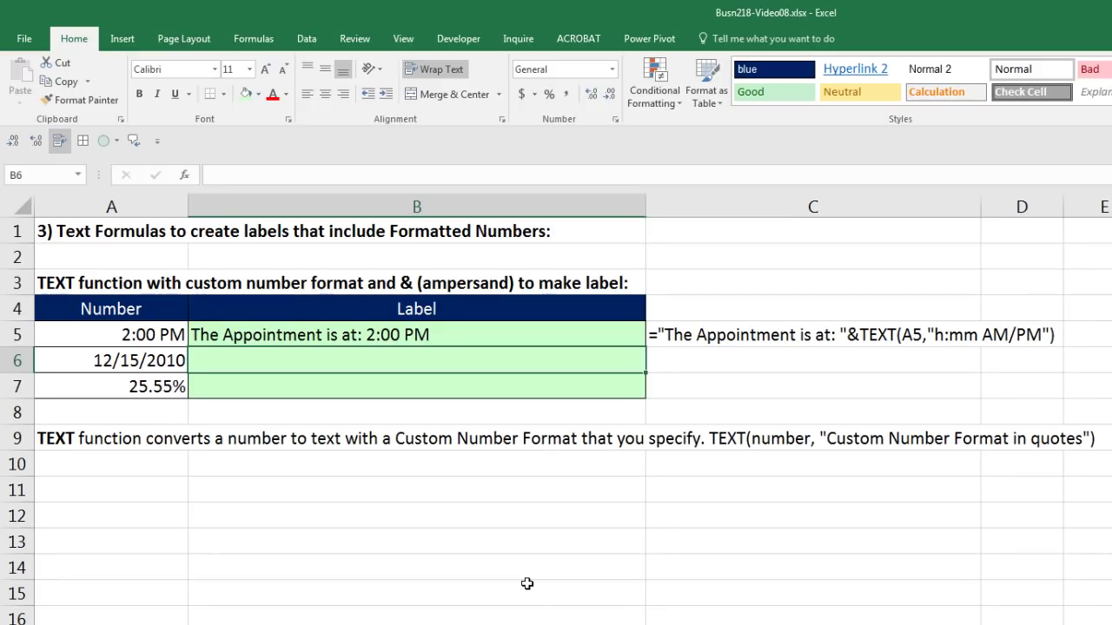
type("=\"Th")
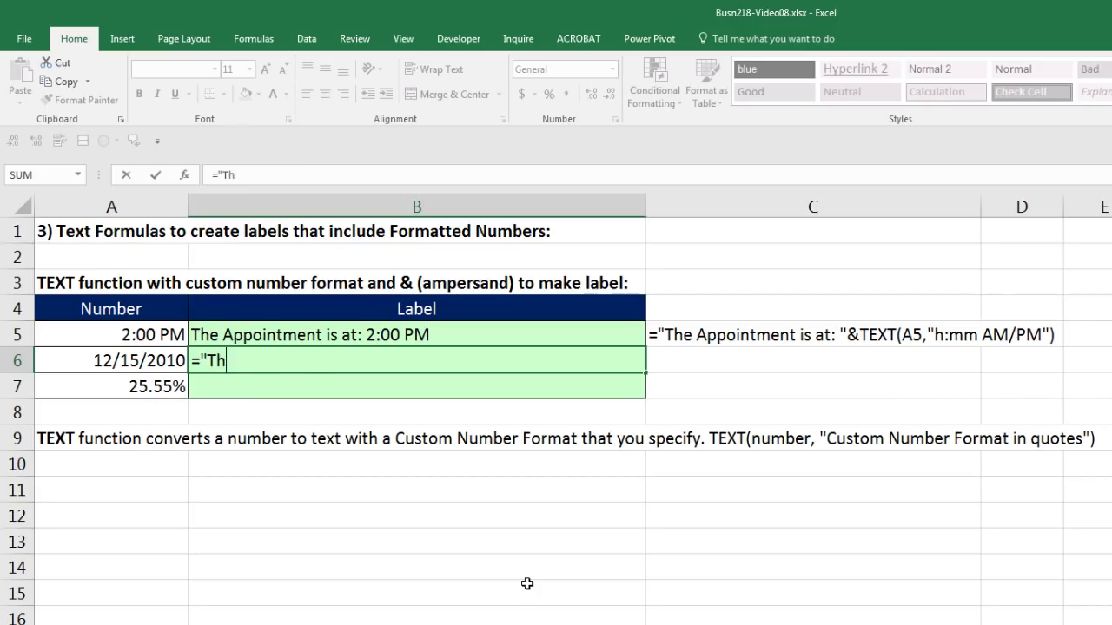
type("e Due Date is: \"")
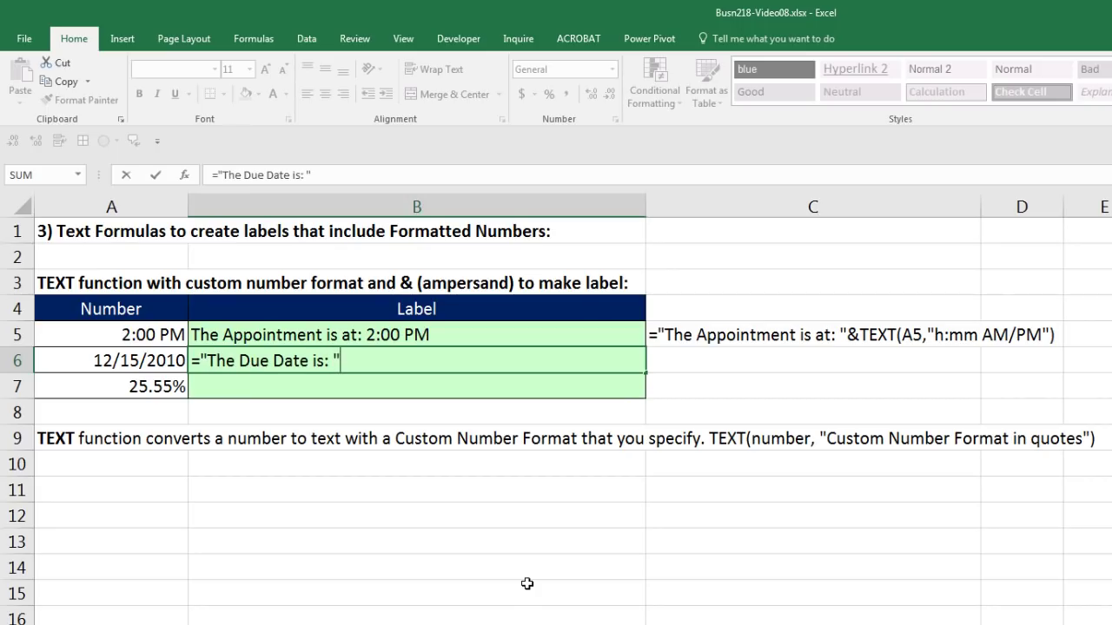
type("&")
left_click(170, 360)
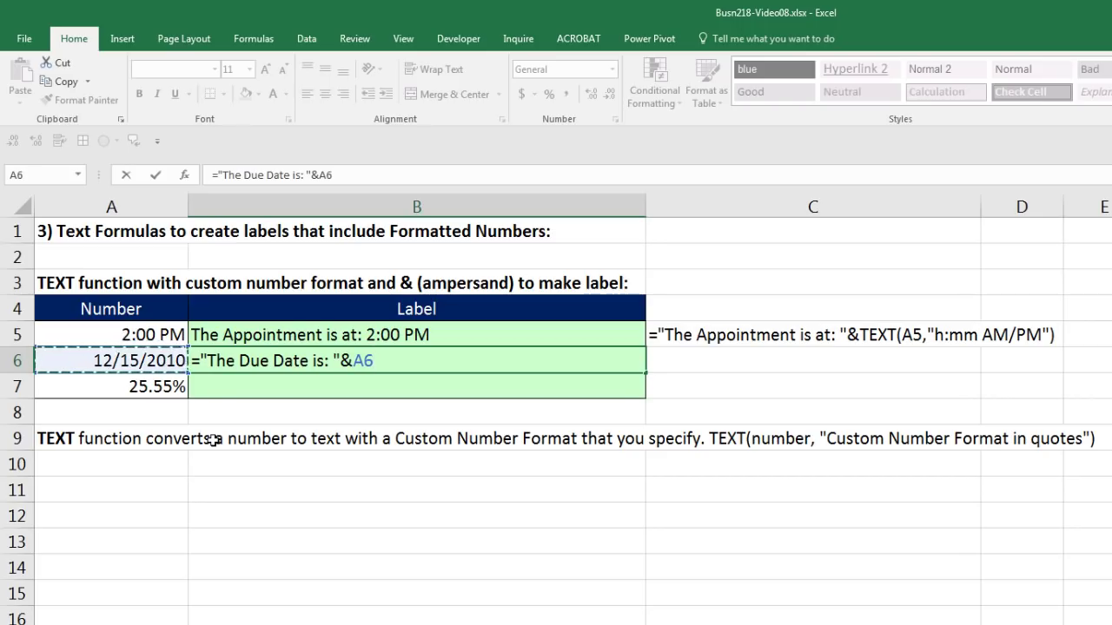
key("ctrl+Return")
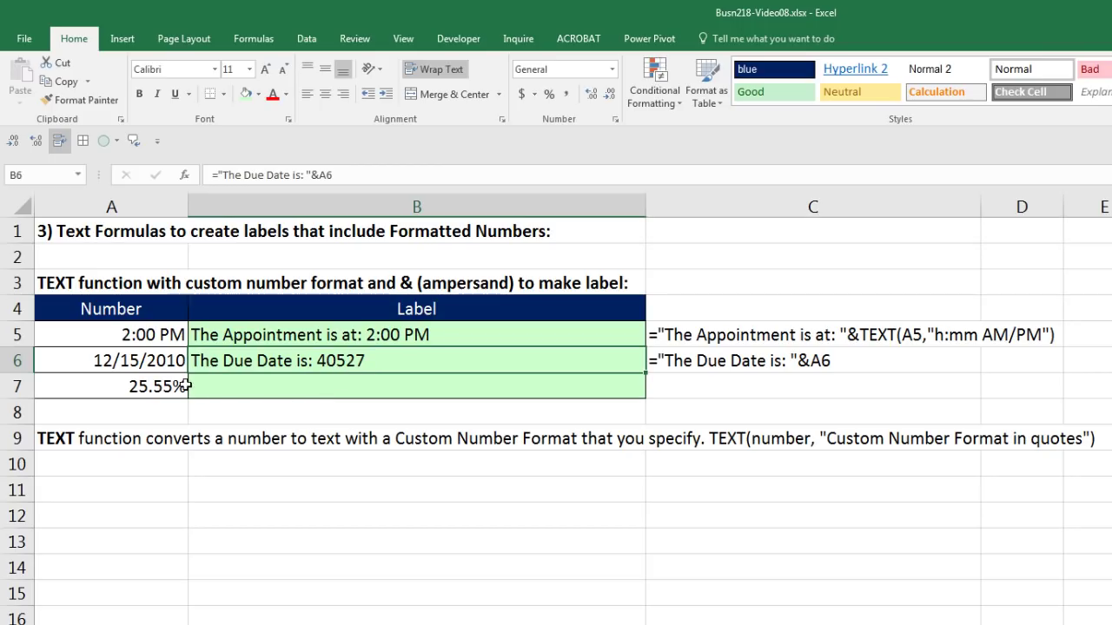
- Wrap the A6 reference in the B6 formula in a TEXT function with the format "dddd, m/d/yyyy"
double_click(352, 362)
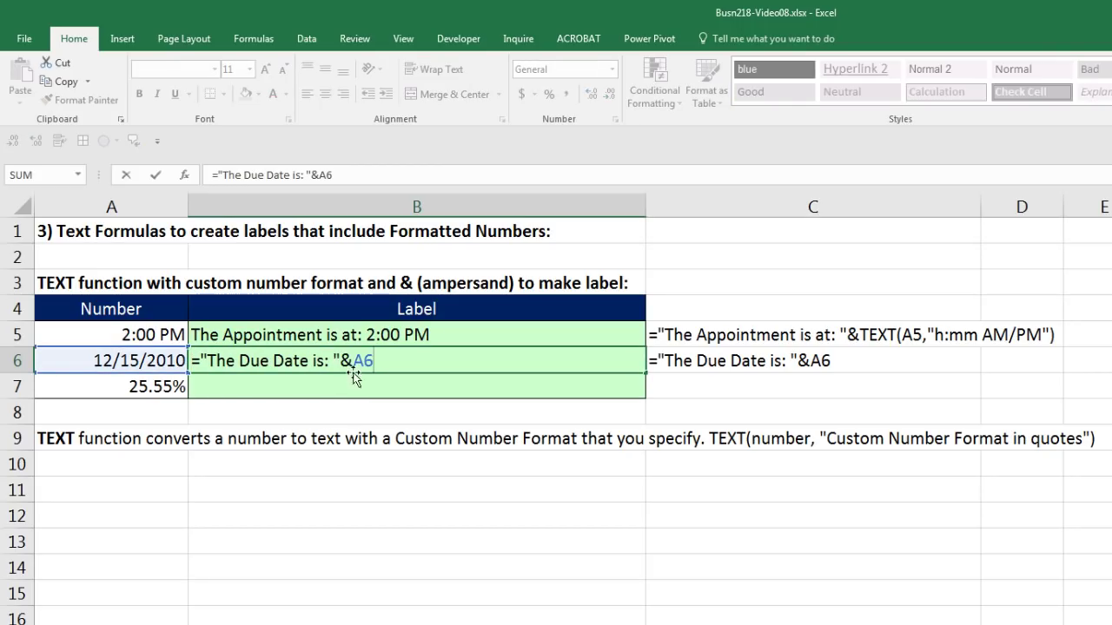
type("text")
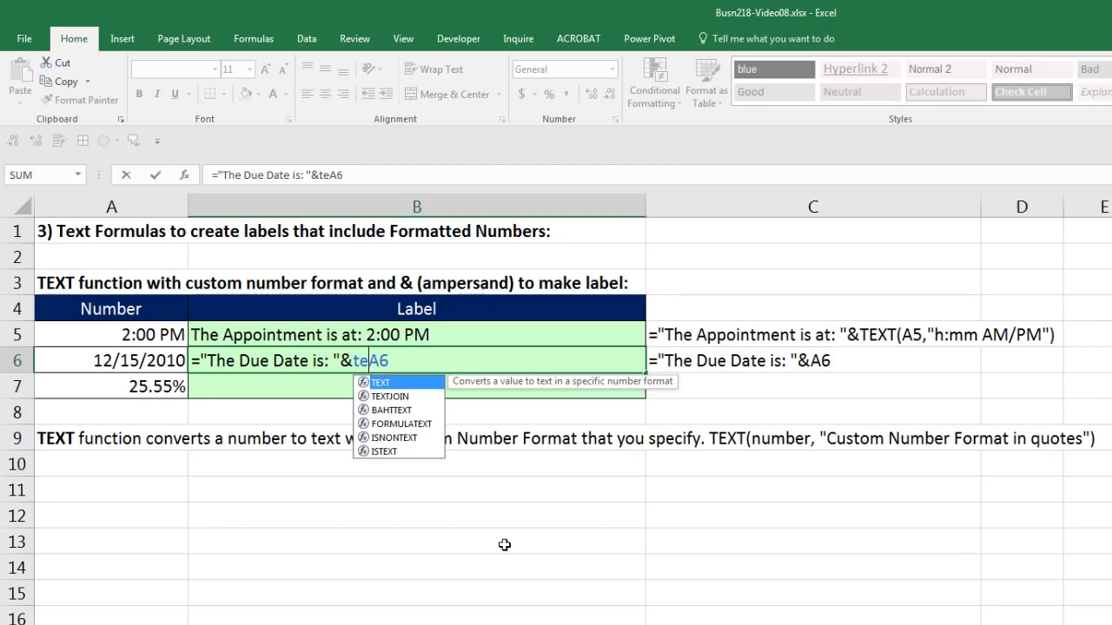
key("Tab")
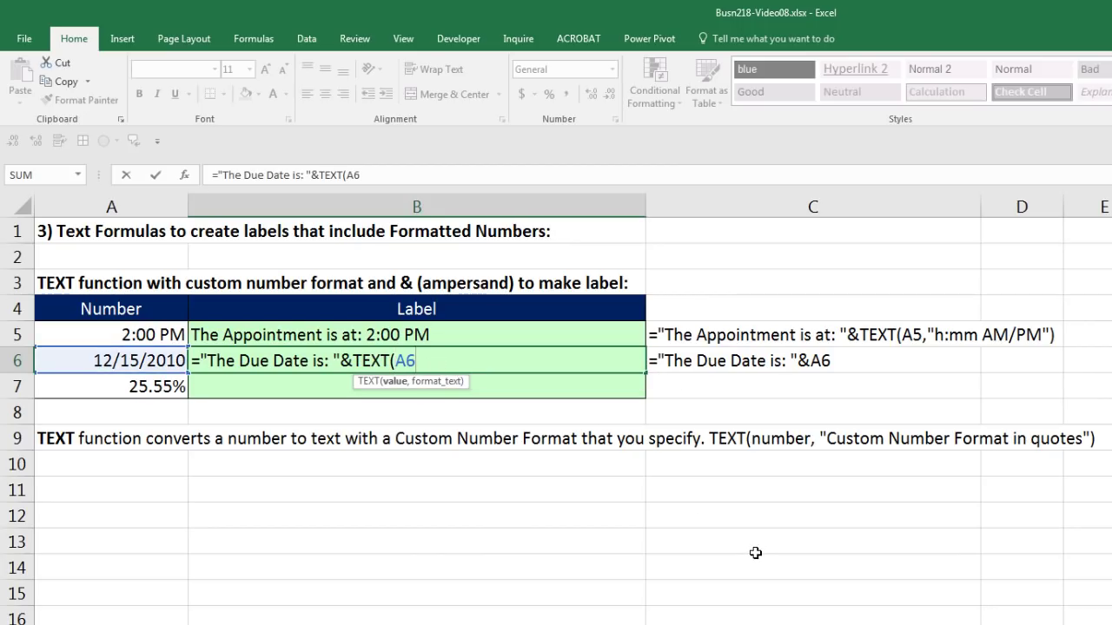
type(",\"")
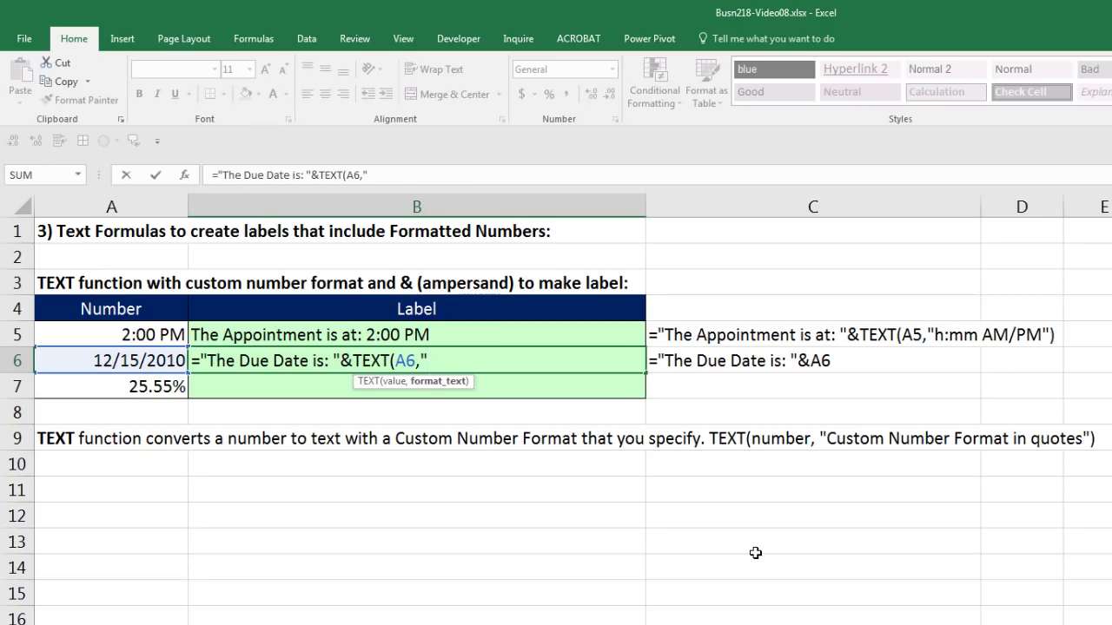
type("dddd")
type(", m/d")
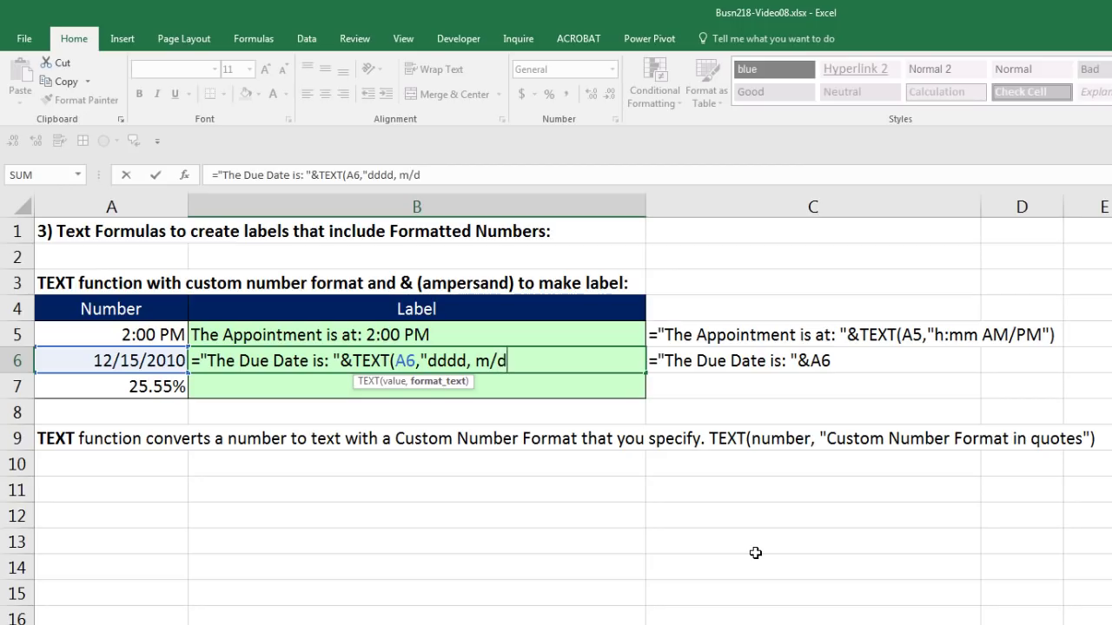
type("/yyyyy\")")
key("ctrl+Return")
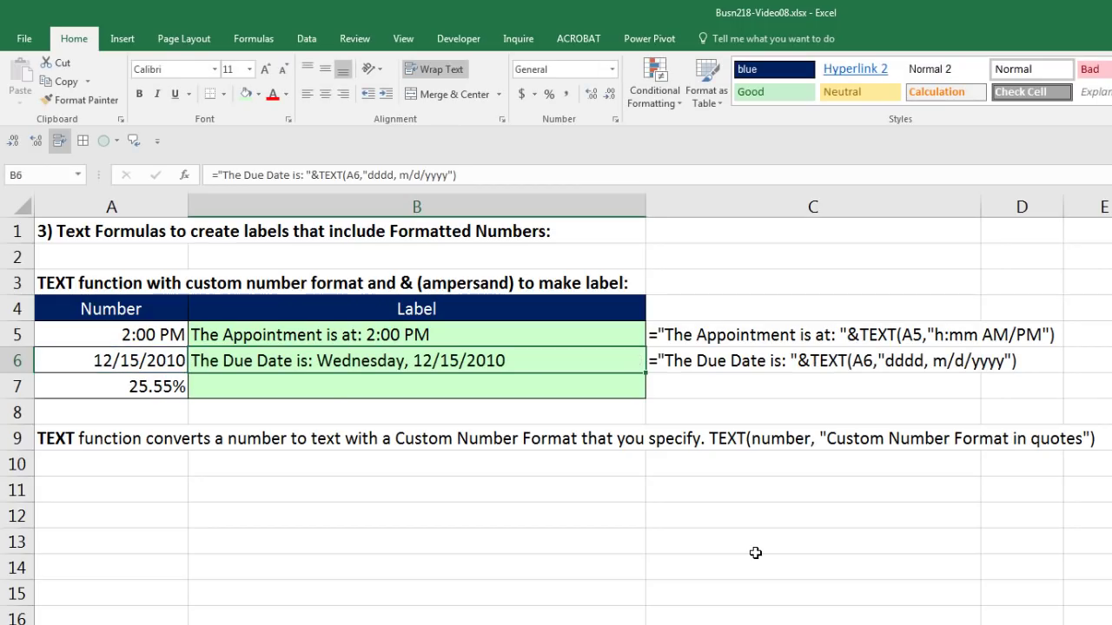
- Change the date in A6 to 12/3/2010
double_click(96, 361)
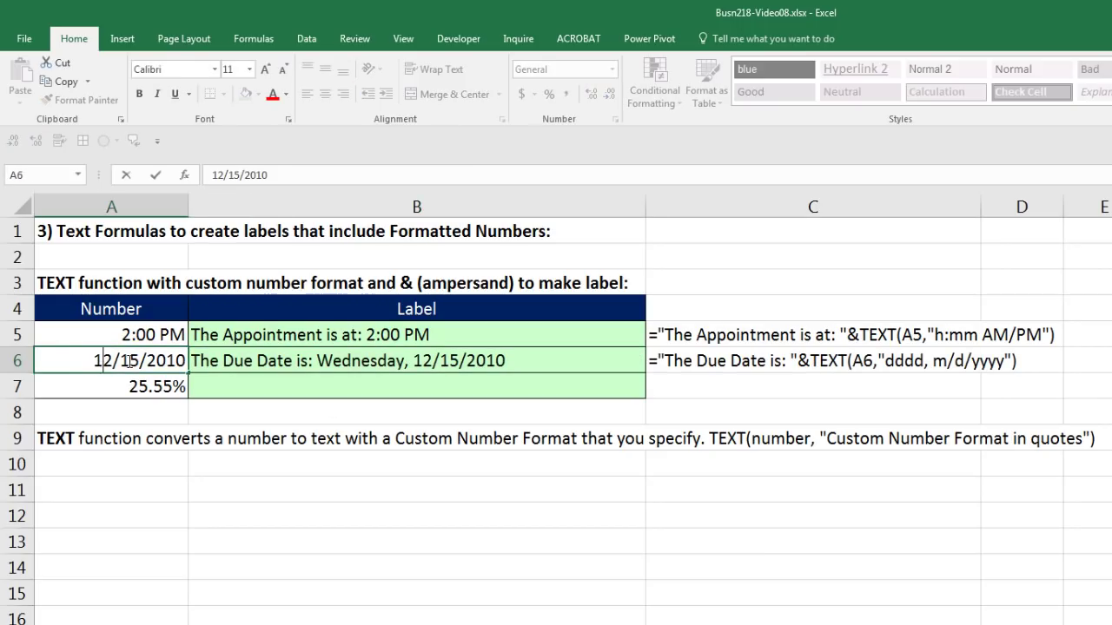
left_click_drag(120, 363, 139, 365)
type("3")
key("ctrl+Return")
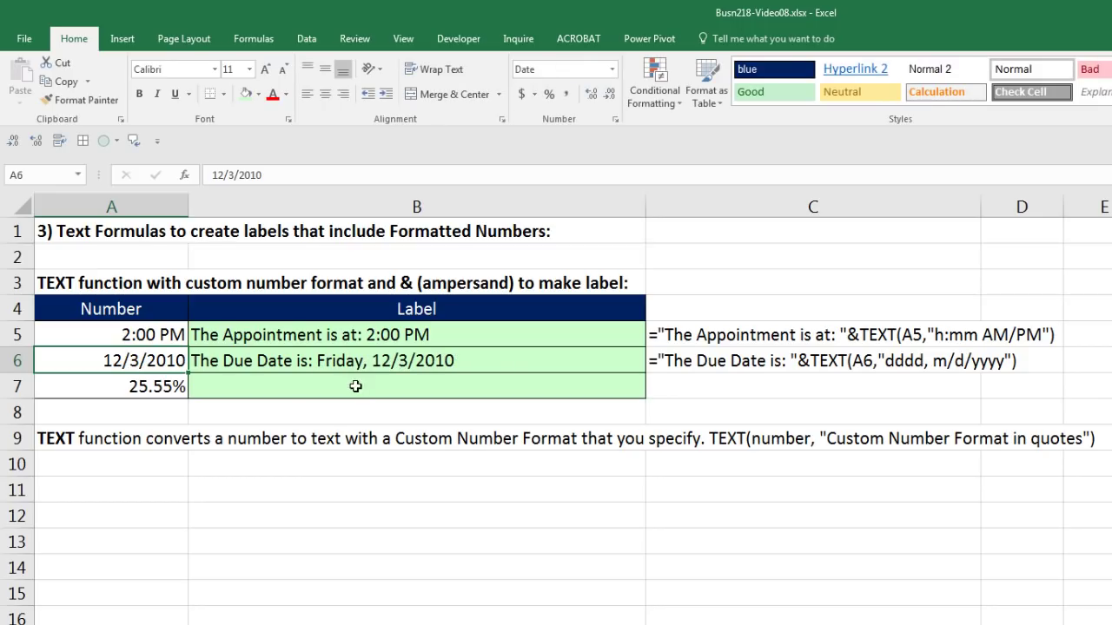
- Examine the custom number format inside the TEXT function of the B6 formula
double_click(363, 361)
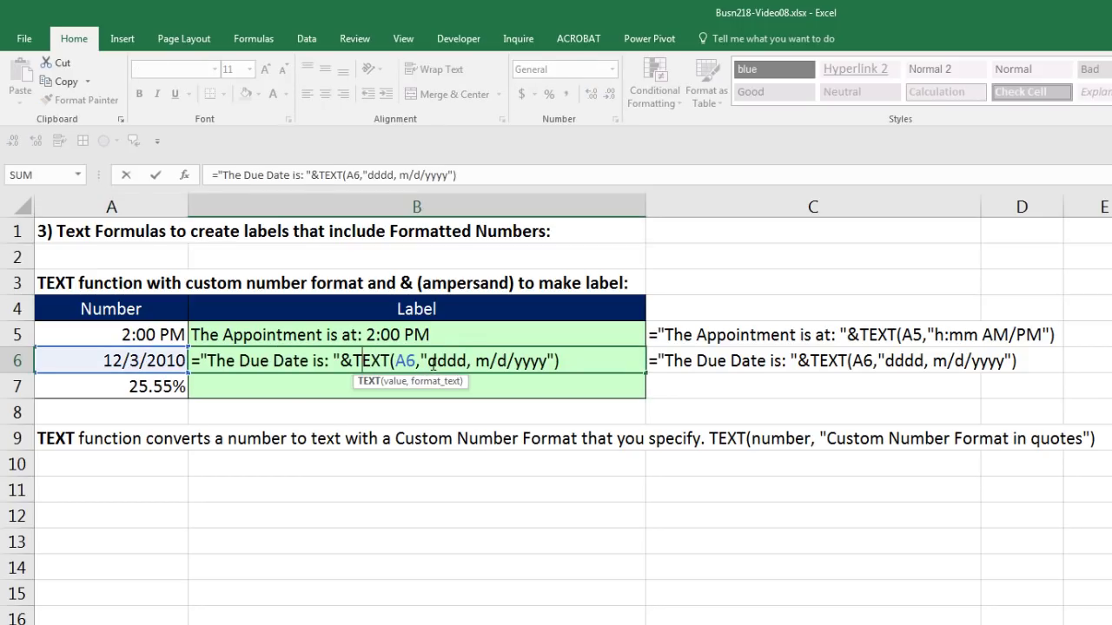
left_click_drag(428, 362, 548, 360)
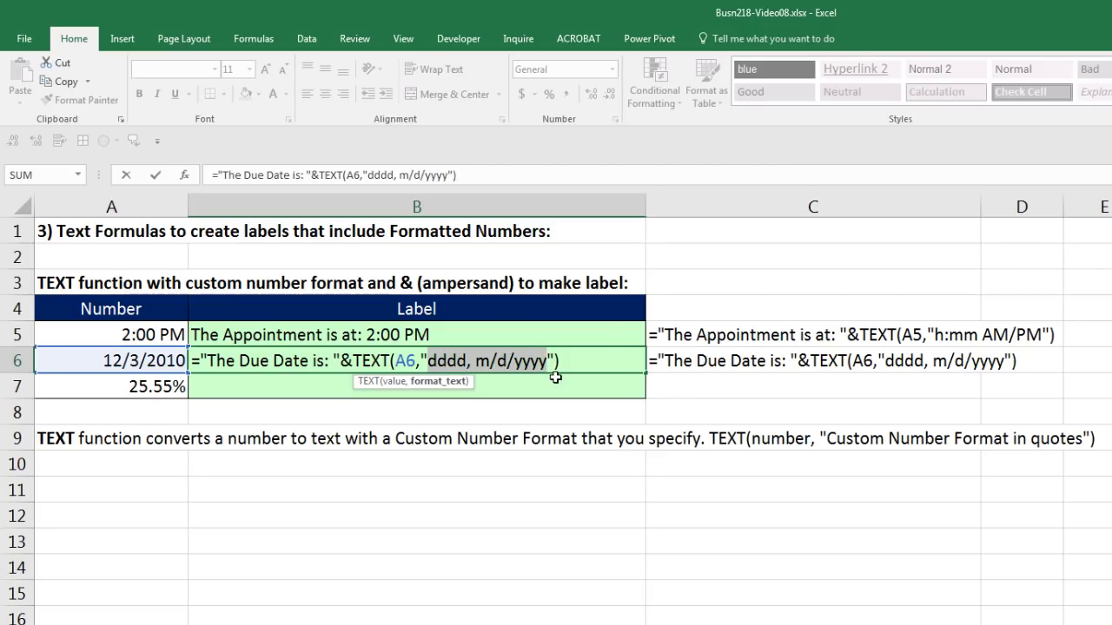
left_click_drag(431, 362, 543, 363)
key("Return")
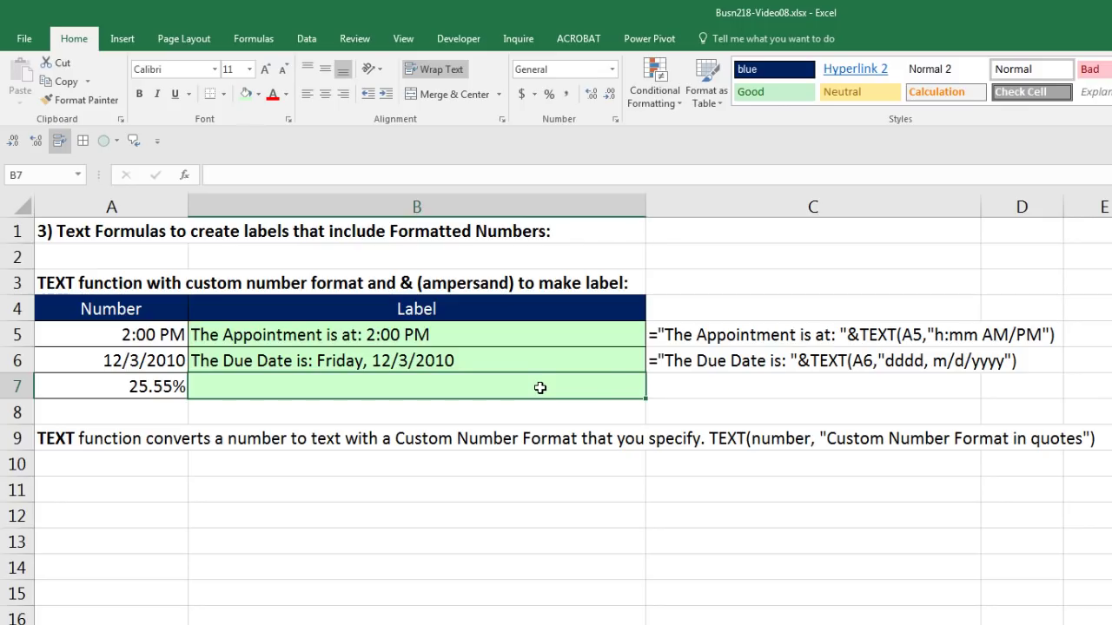
- Enter the formula ="The Rate is: "&A7 in B7
type("=")
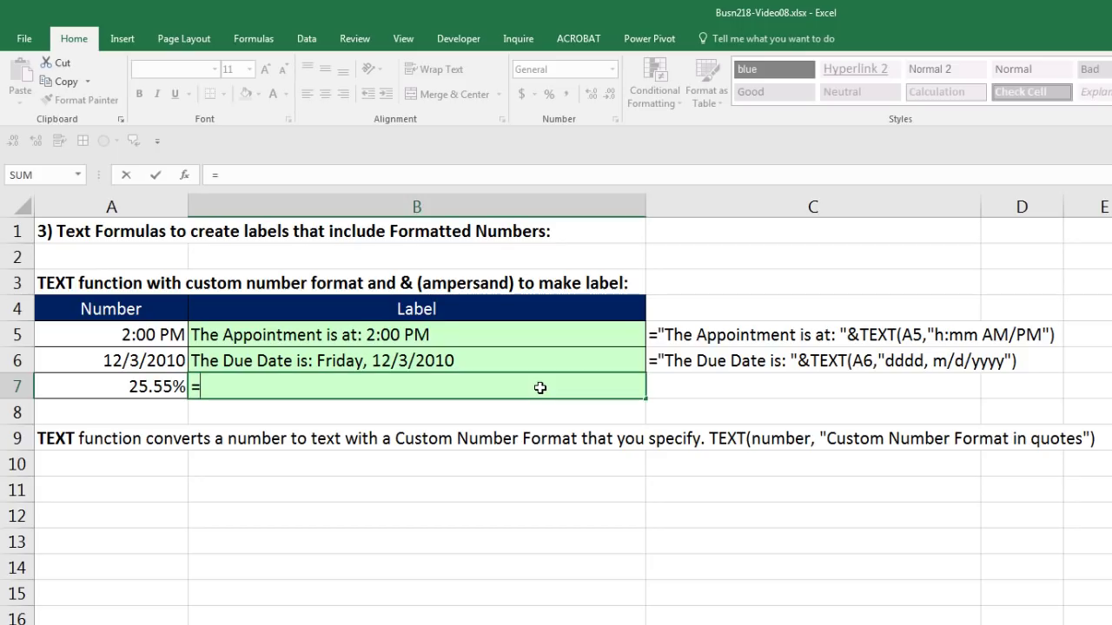
type("\"The Rate is: ")
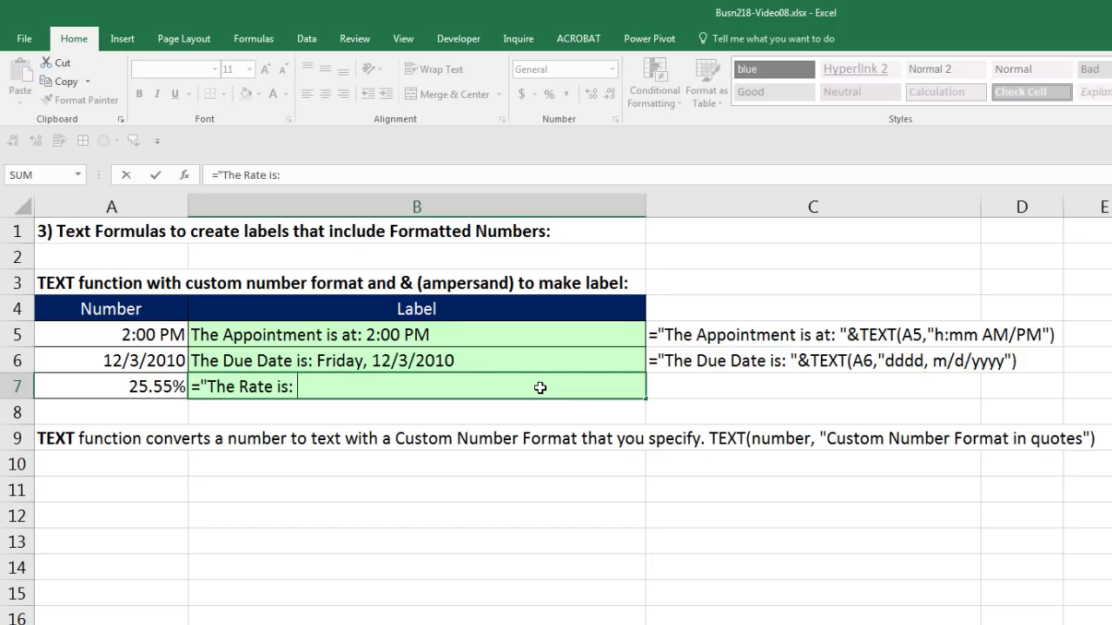
type("\"&")
key("Left")
key("ctrl+Return")
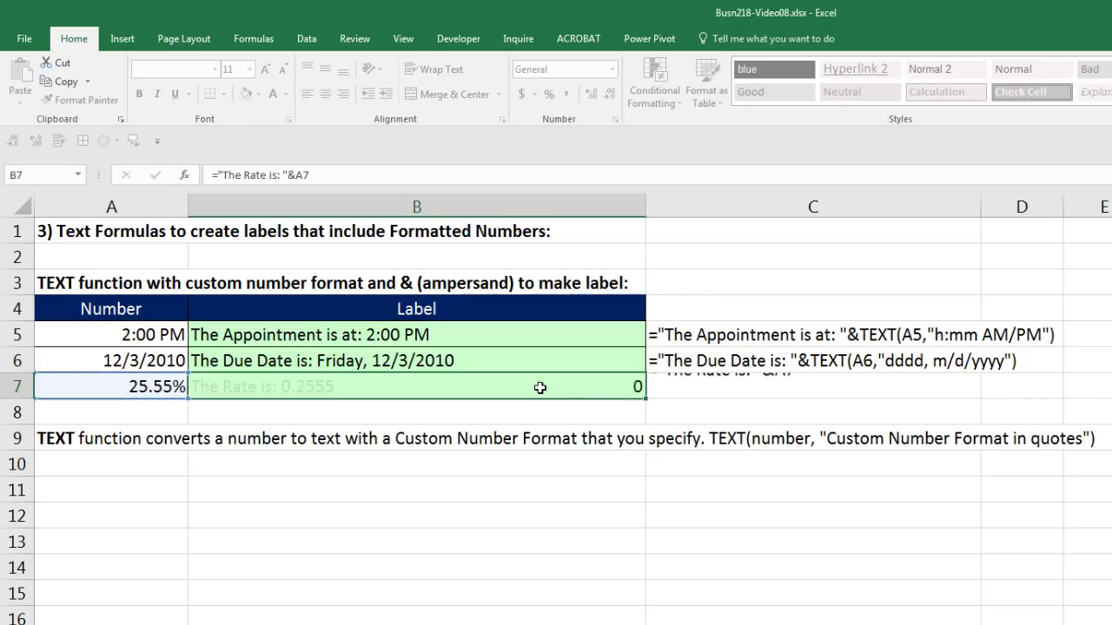
- Wrap the A7 reference in the B7 formula in a TEXT function with the format "0.00%"
double_click(540, 387)
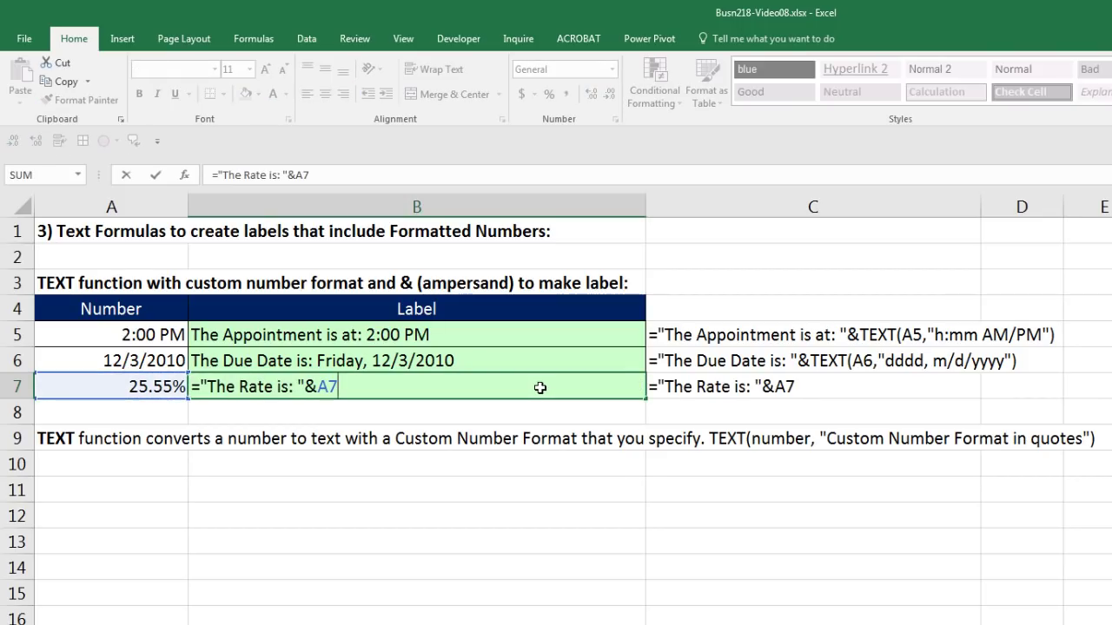
key("Left")
key("Left")
type("text")
key("Tab")
left_click(409, 388)
type(",\"0.00")
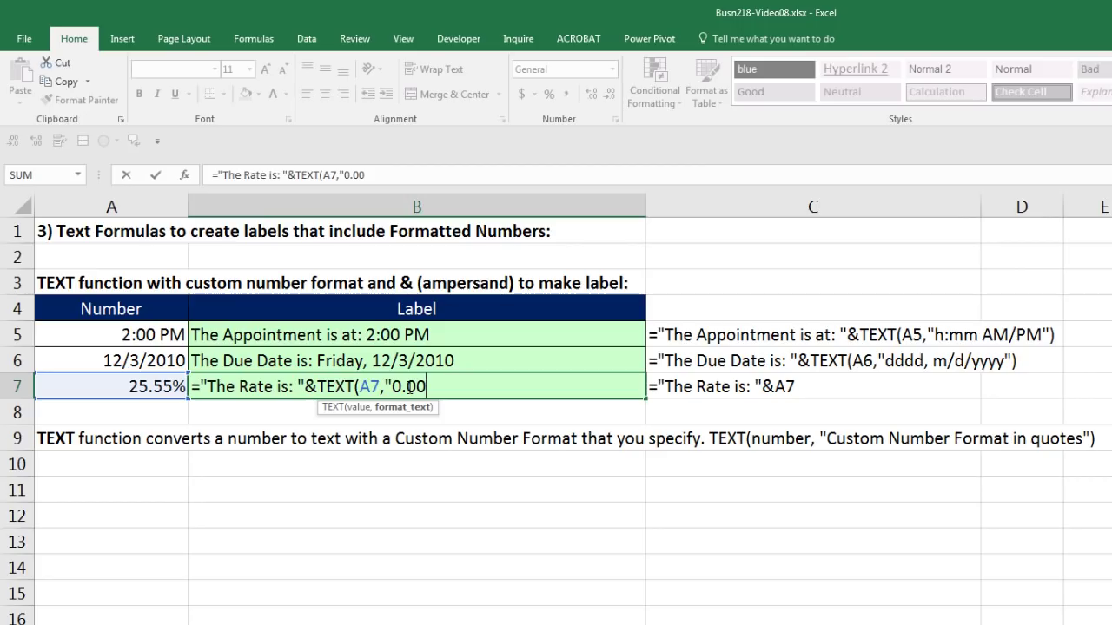
type("%\")")
key("ctrl+Return")
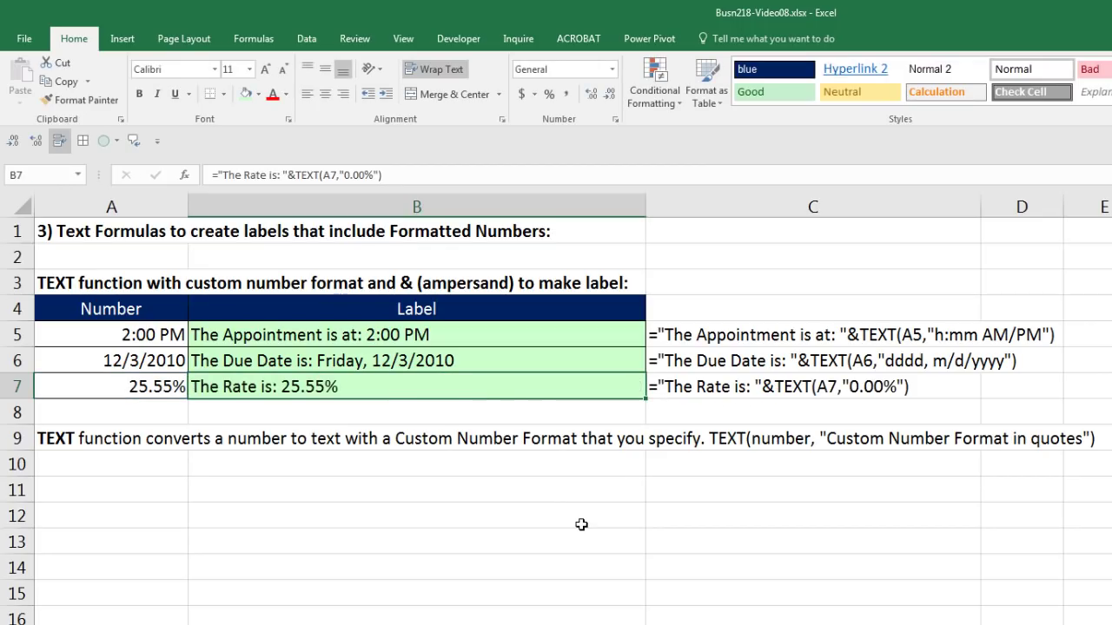
- Change the rate in A7 to 5.55%
double_click(116, 386)
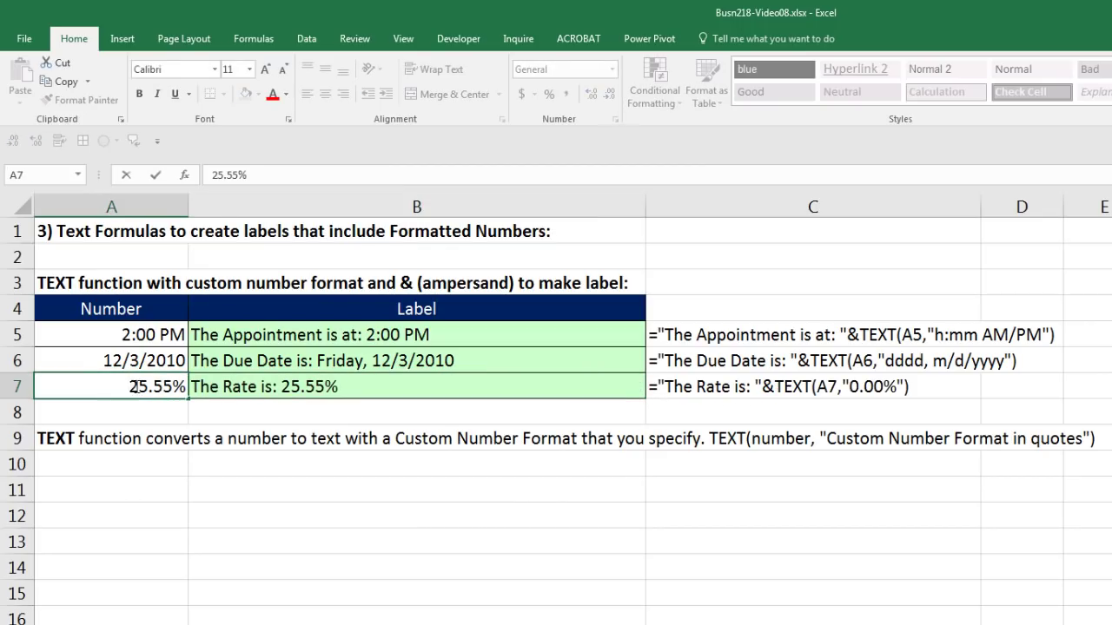
left_click_drag(132, 387, 146, 389)
type("5")
key("ctrl+Return")
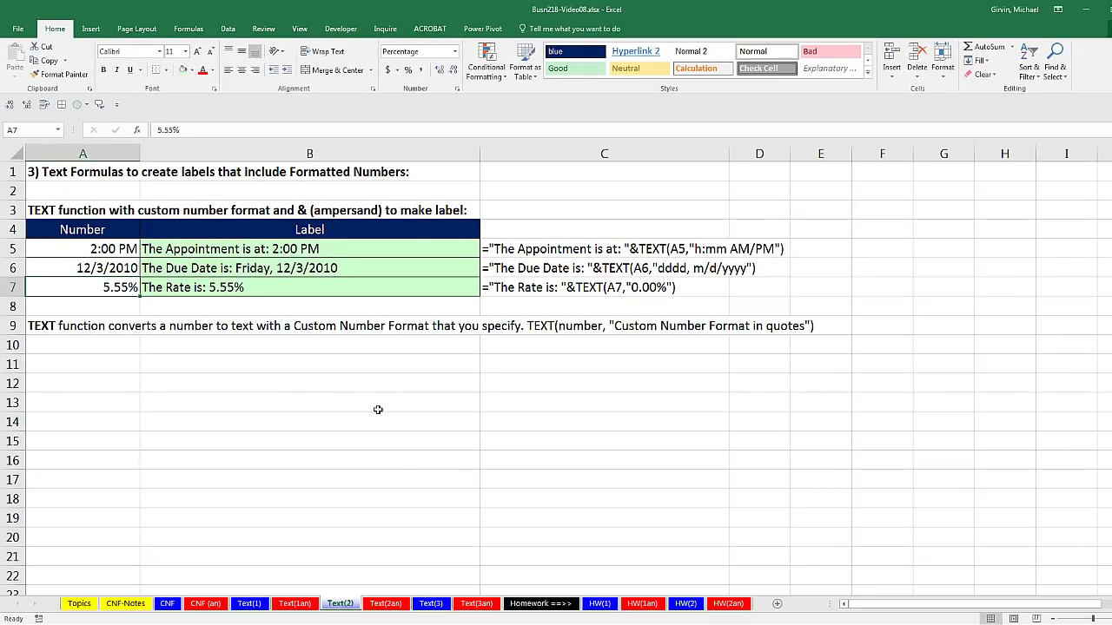
- On the Text(3) sheet, examine the first, middle and last name columns and the Ampersand formula in D15
left_click(431, 604)
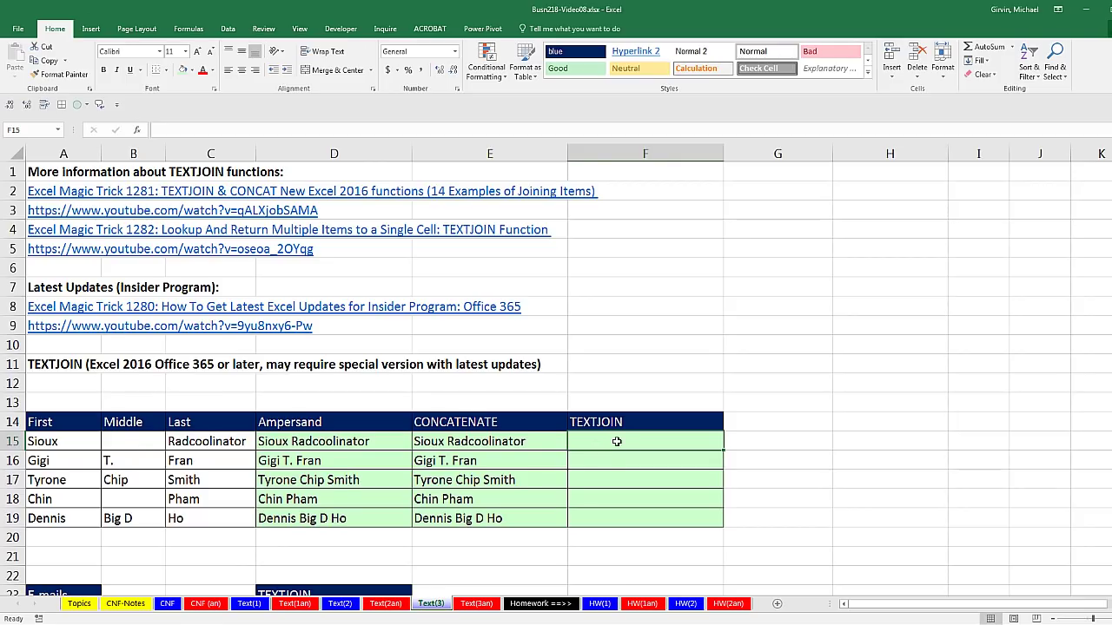
scroll(608, 444, "down", 3)
scroll(617, 442, "down", 1)
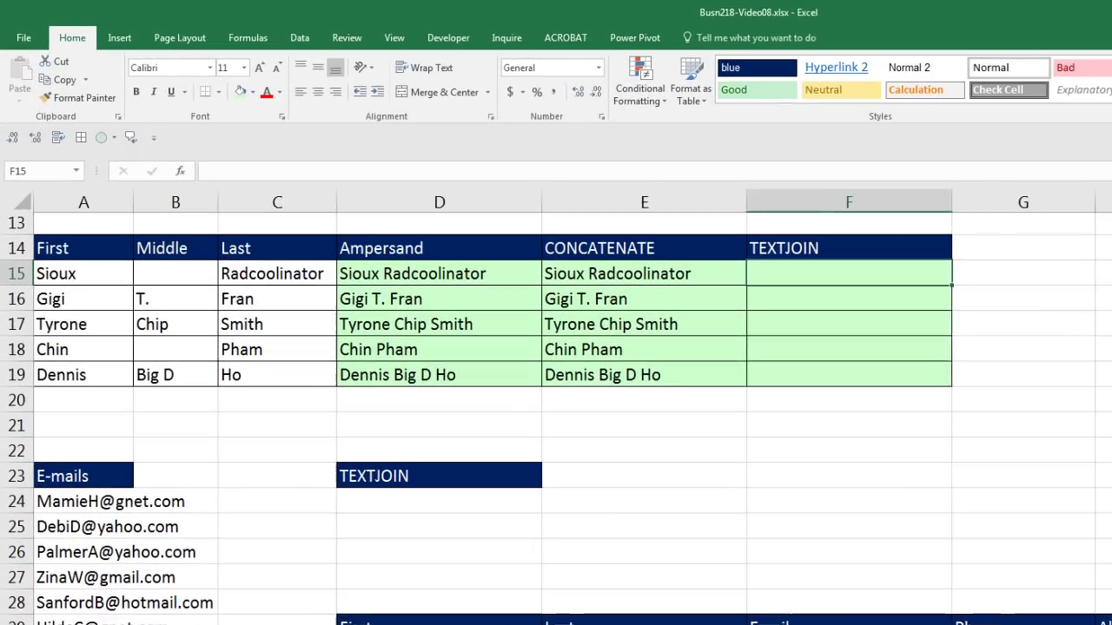
scroll(626, 192, "down", 1)
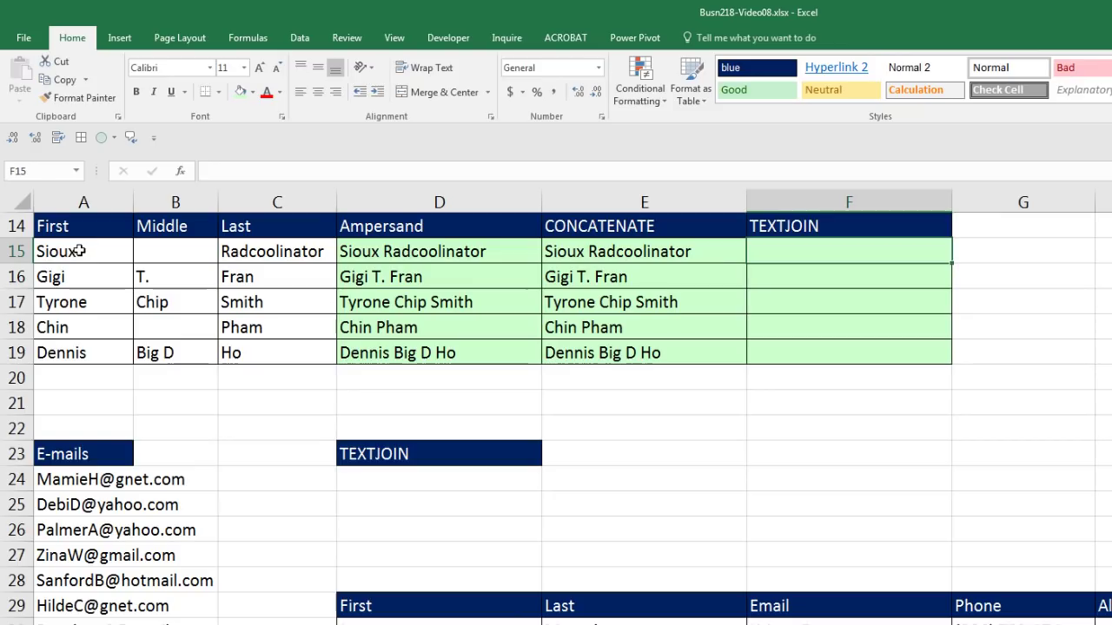
left_click_drag(82, 250, 233, 260)
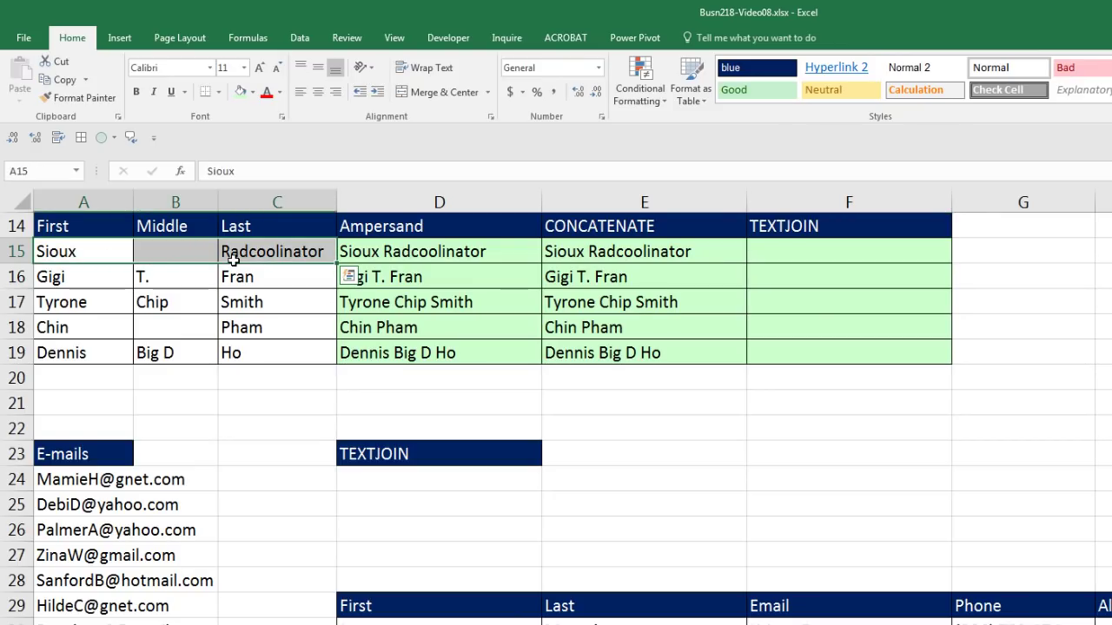
left_click(162, 252)
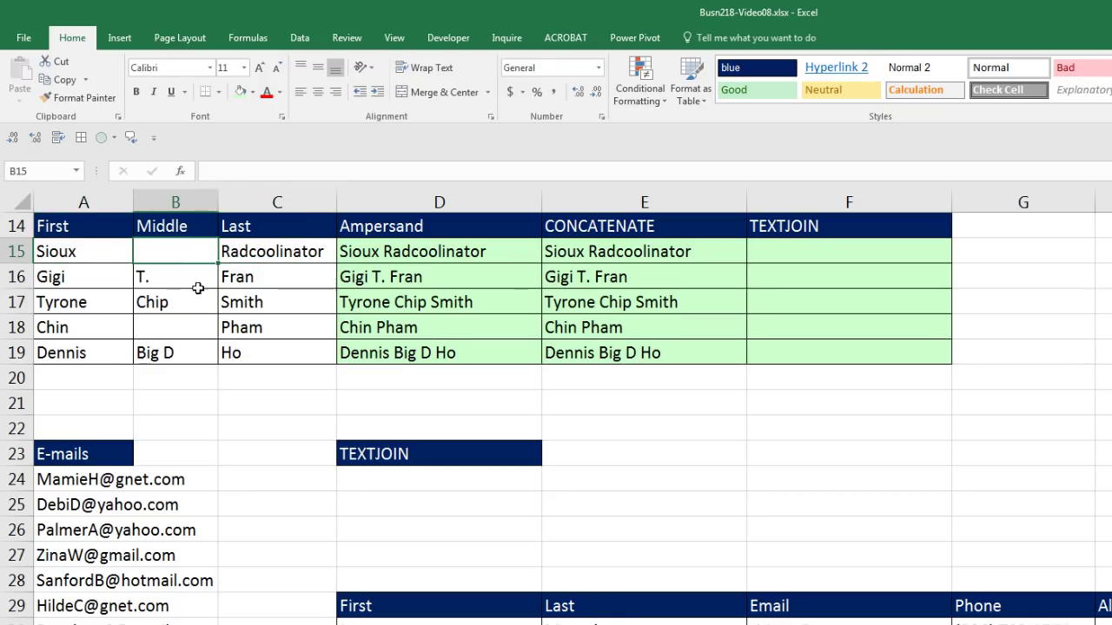
left_click(170, 280)
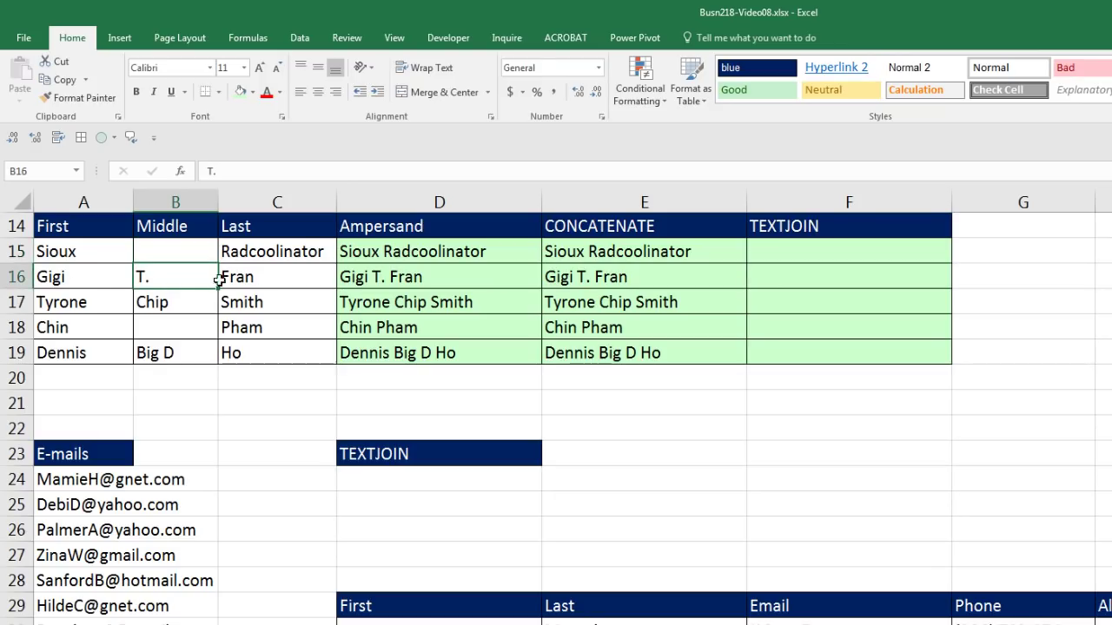
double_click(356, 252)
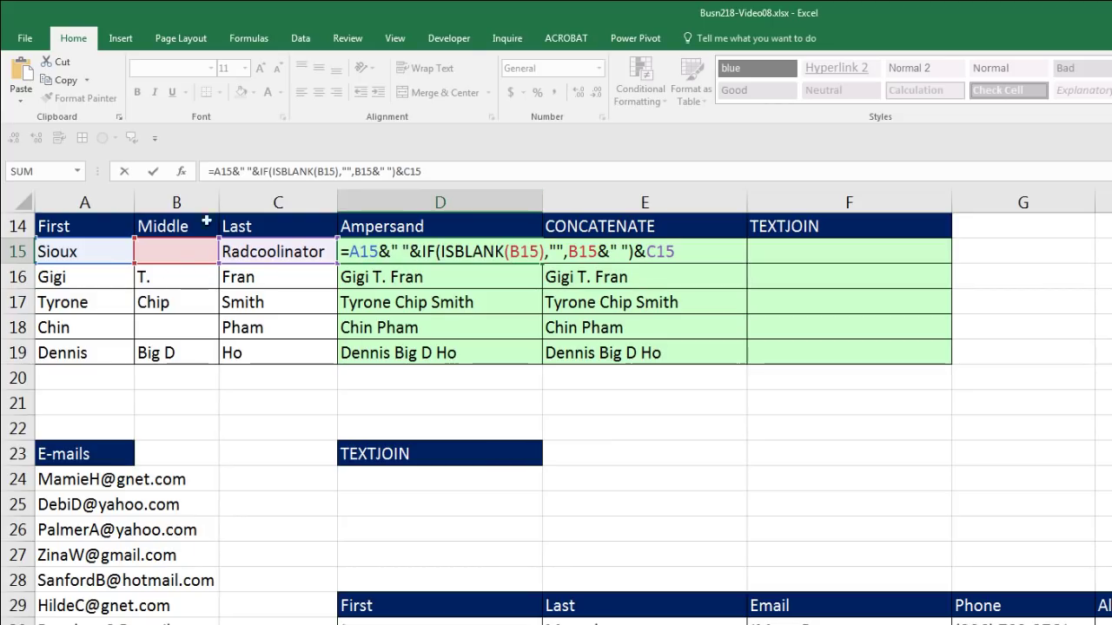
key("Escape")
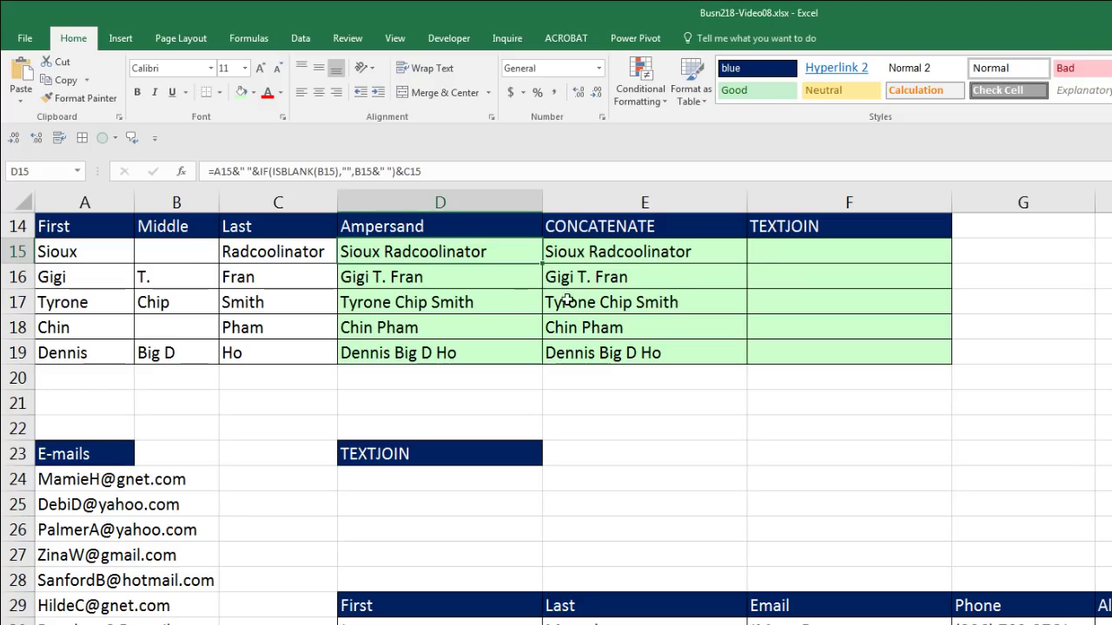
- Enter =TEXTJOIN(" ",TRUE,A15:C15) in F15 and fill it down to F19
left_click(759, 259)
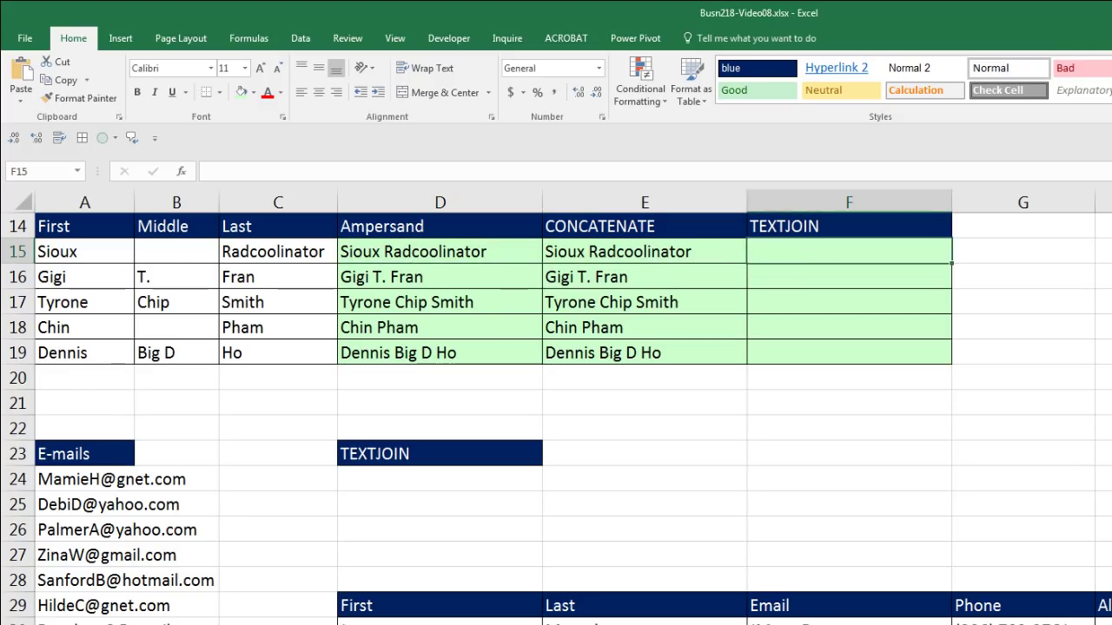
type("=text")
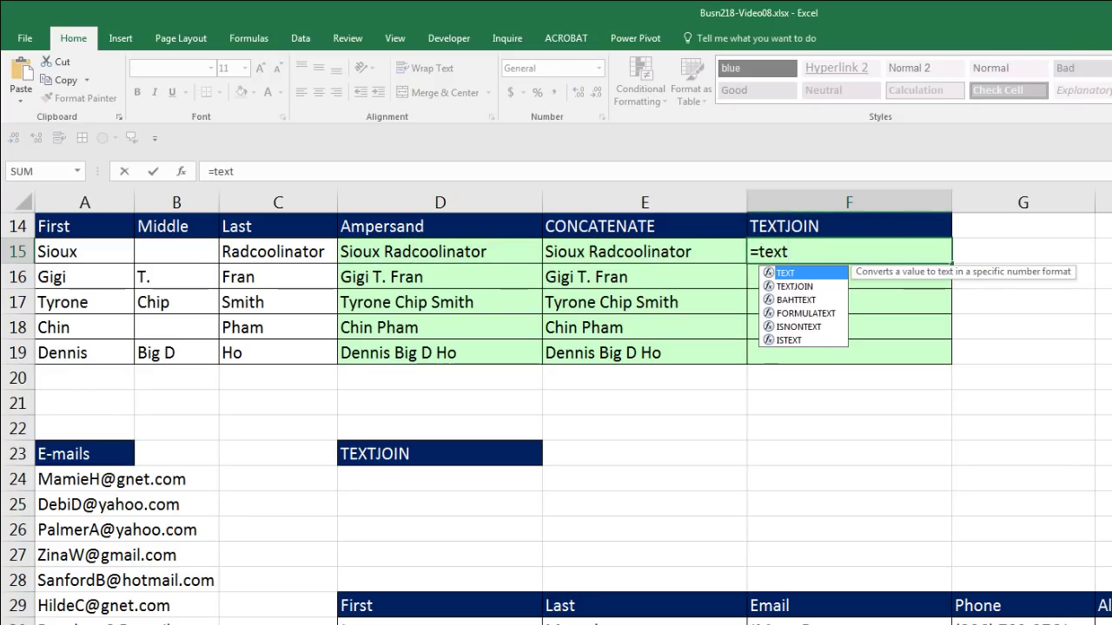
type("j")
key("Tab")
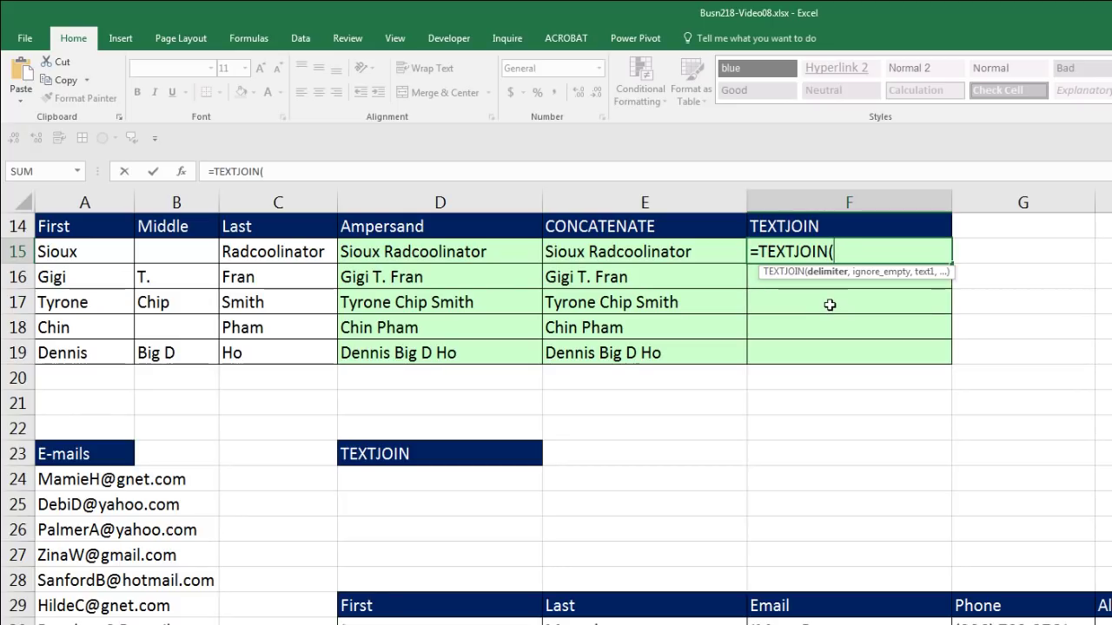
type("\",")
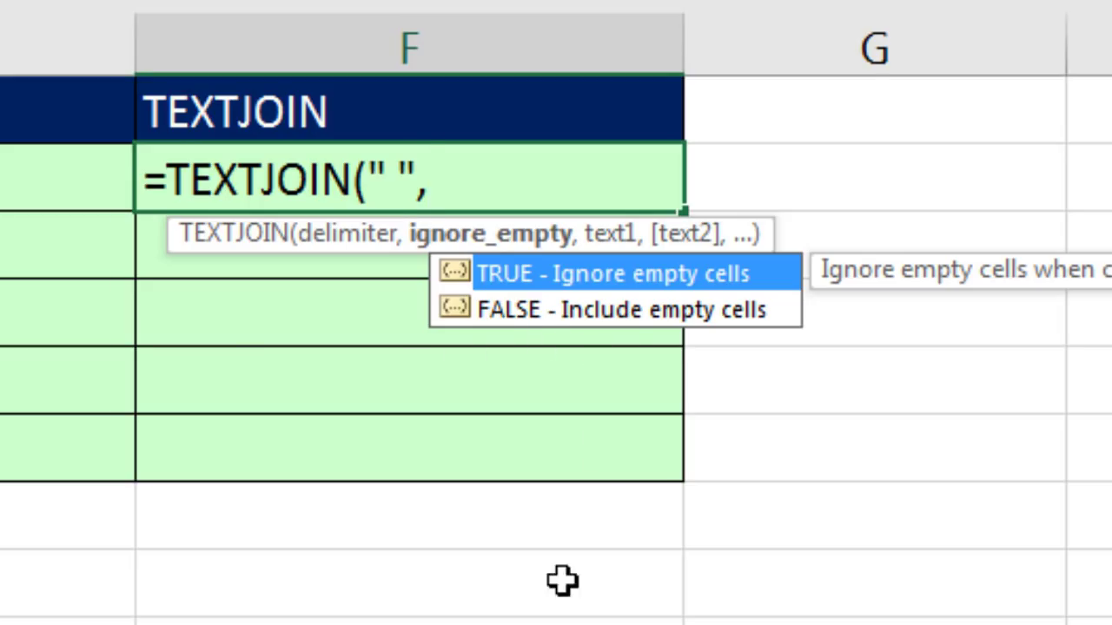
key("Tab")
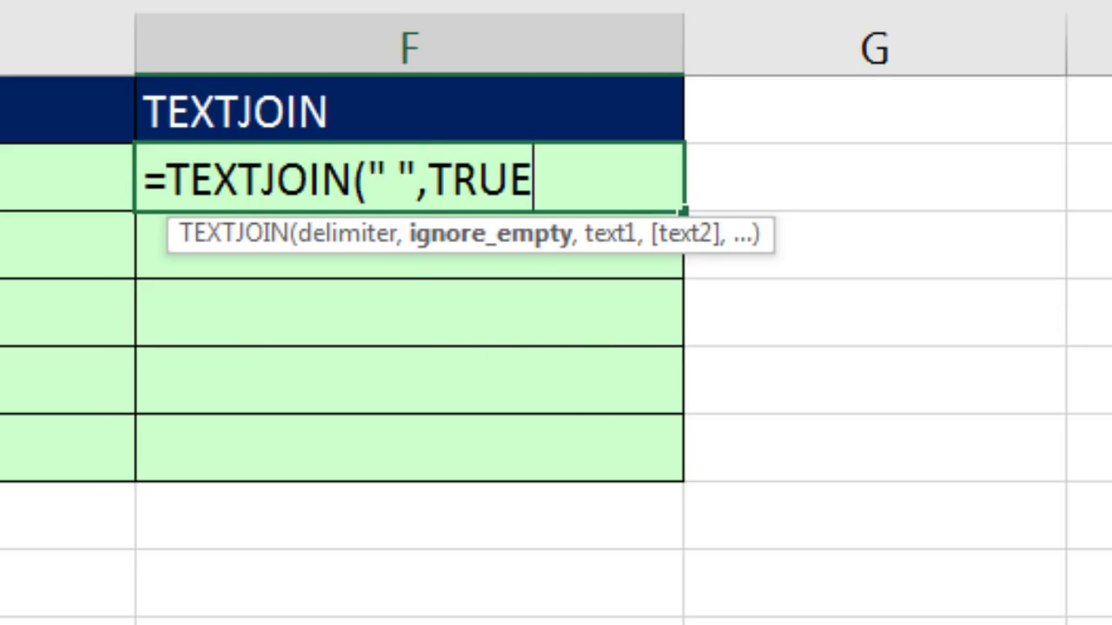
type(",")
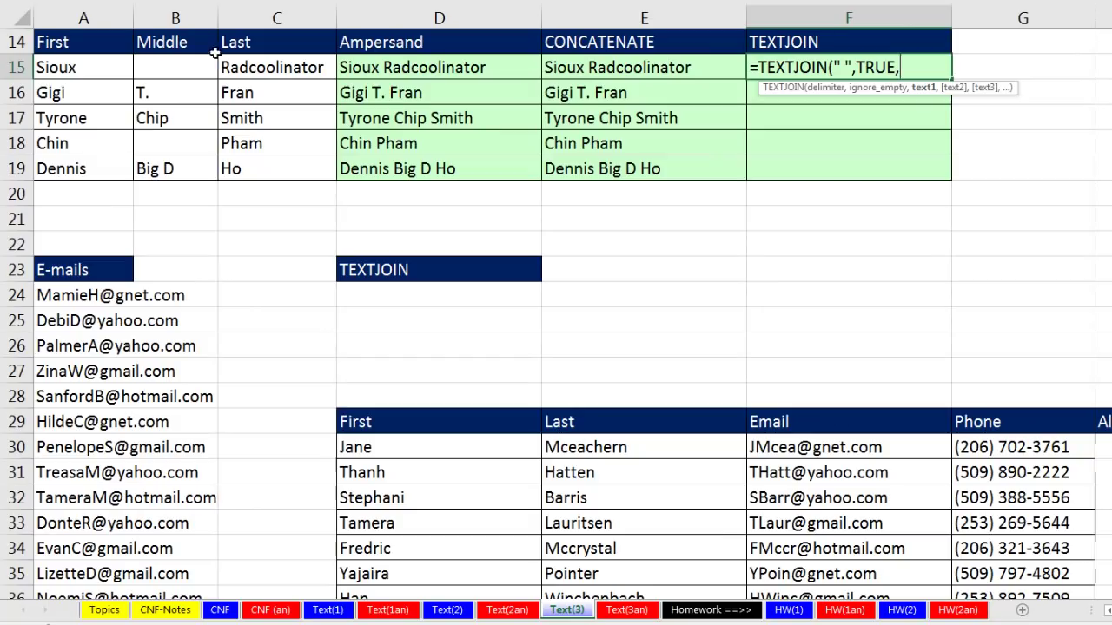
left_click_drag(79, 68, 262, 71)
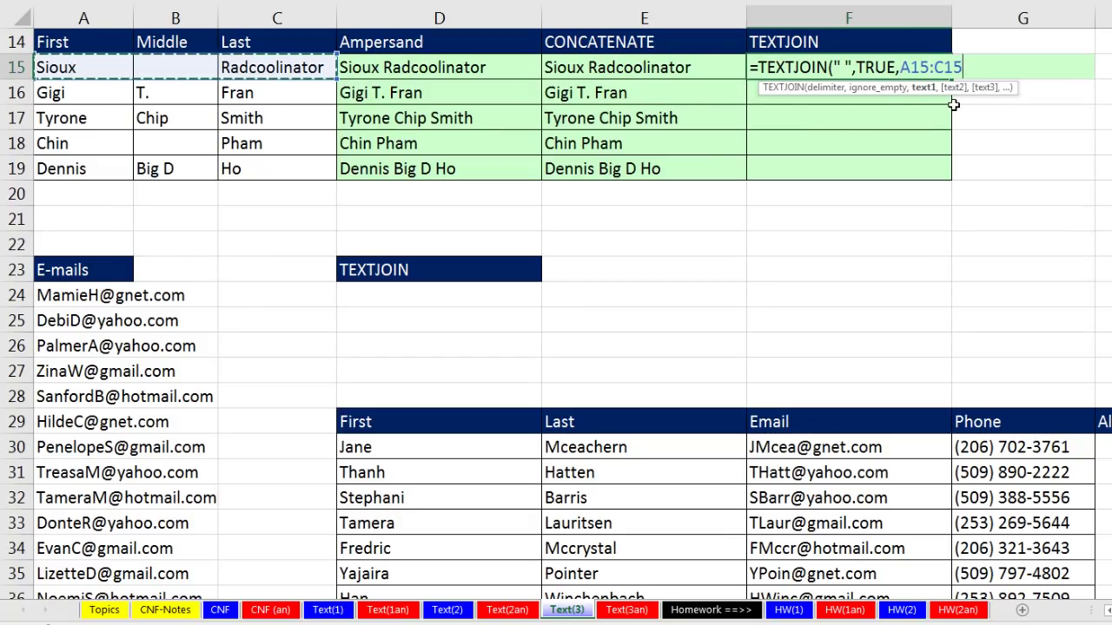
type(")")
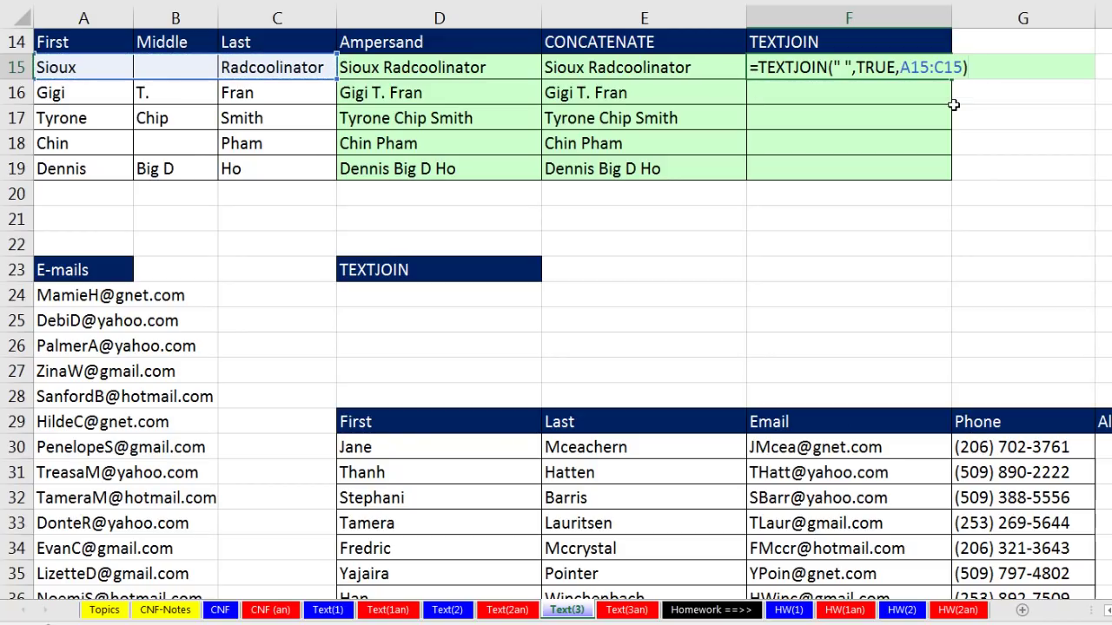
key("ctrl+Return")
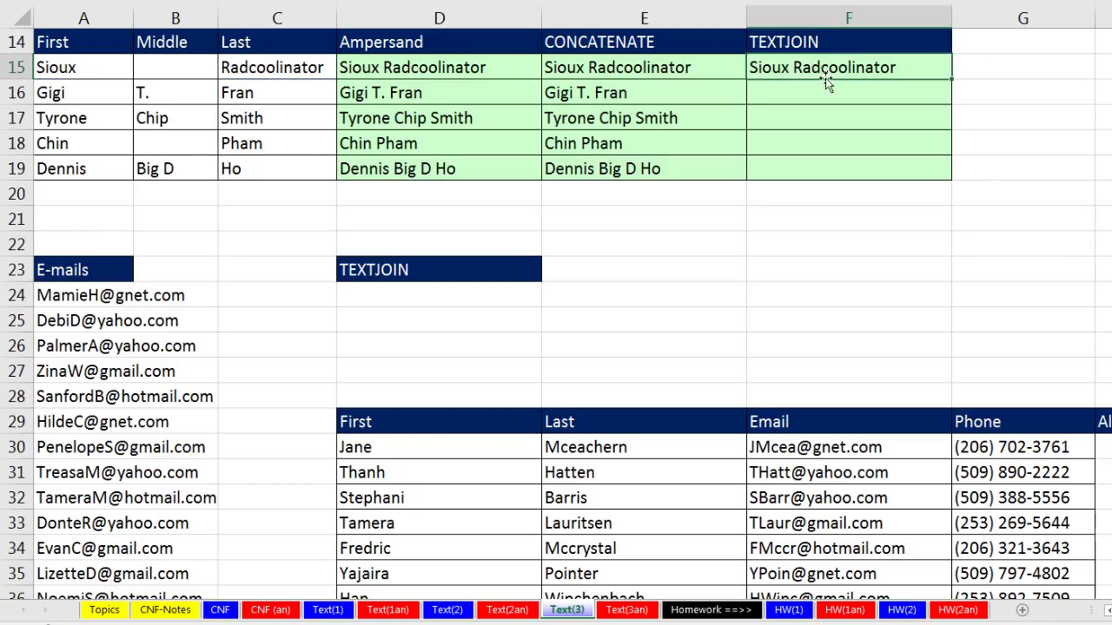
double_click(949, 76)
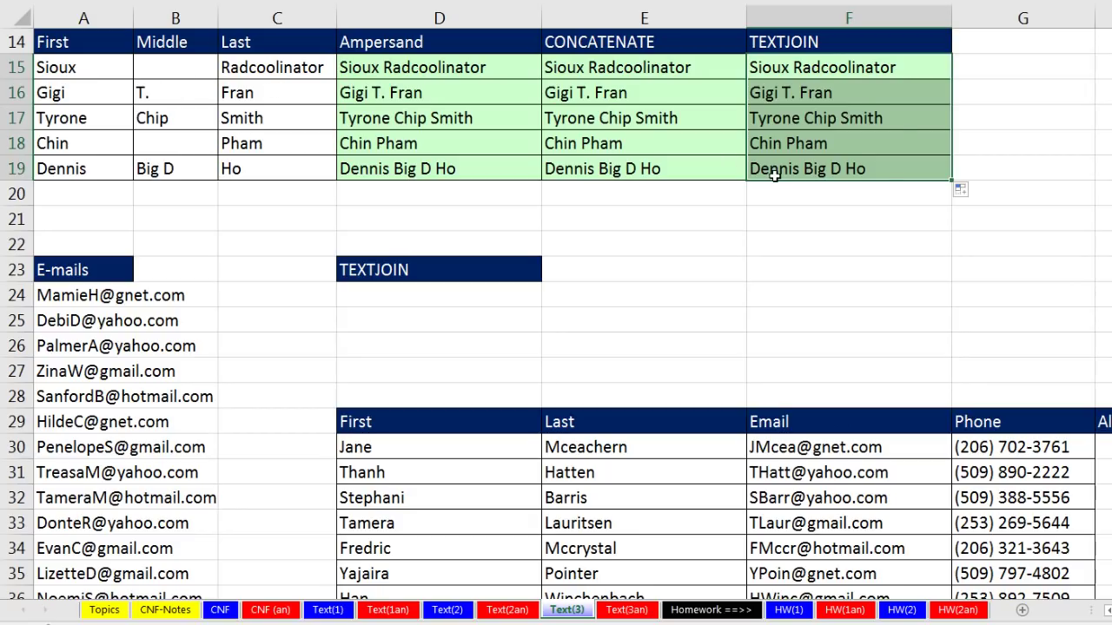
- Join the whole E-mails list in D24 with the formula =TEXTJOIN(";",TRUE,A24:A43)
left_click(91, 296)
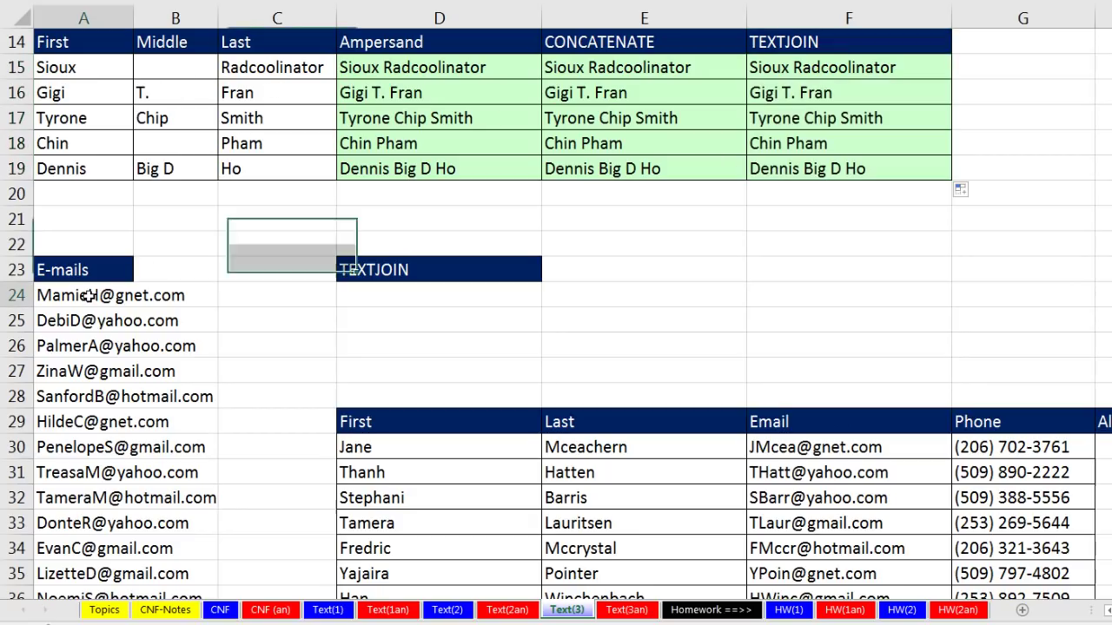
scroll(90, 296, "down", 3)
scroll(91, 295, "up", 2)
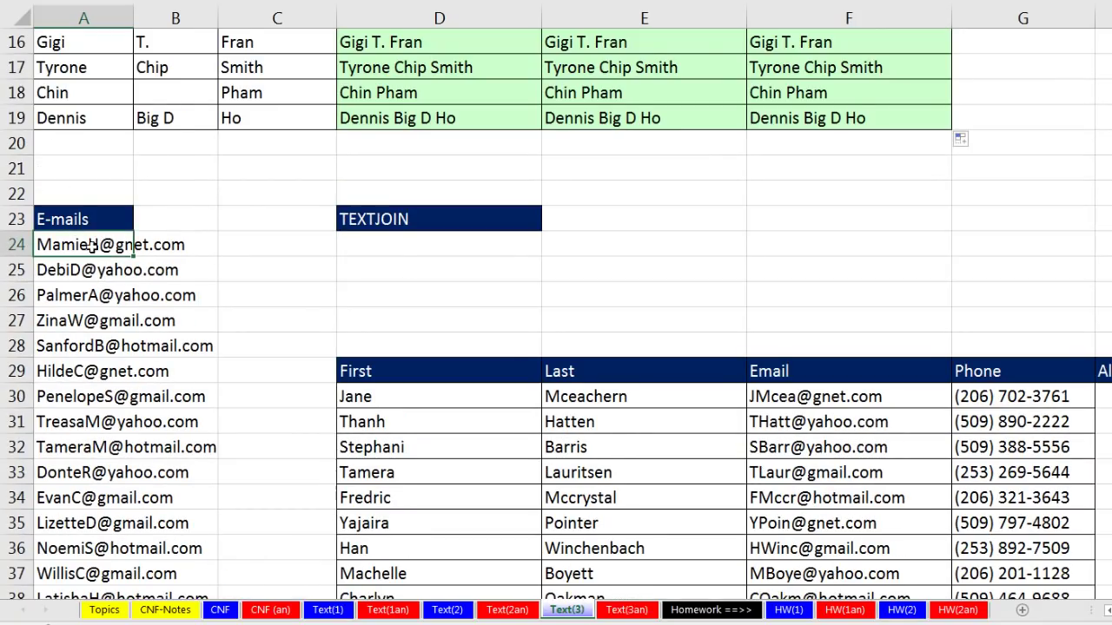
left_click(403, 250)
type("=")
scroll(381, 343, "up", 1)
type("t")
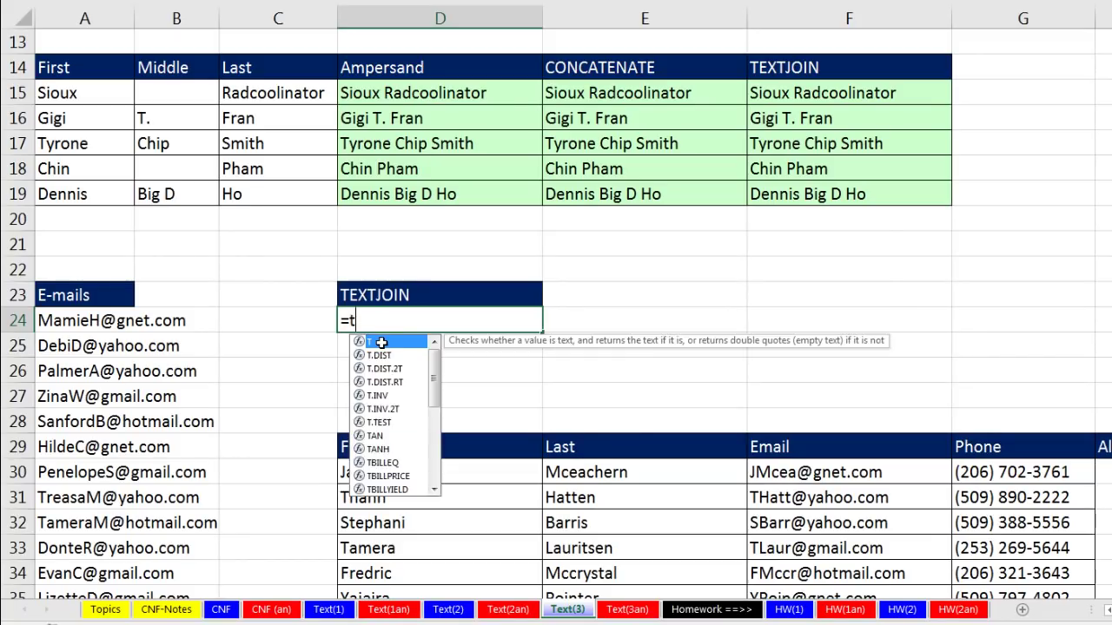
type("extj")
key("Tab")
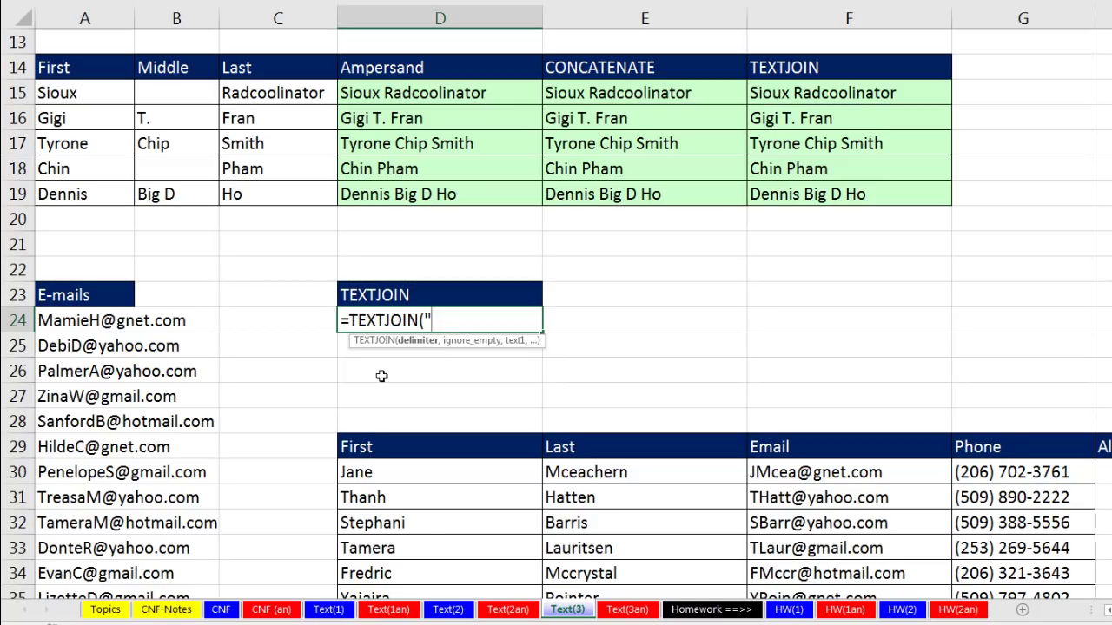
type("\";\",")
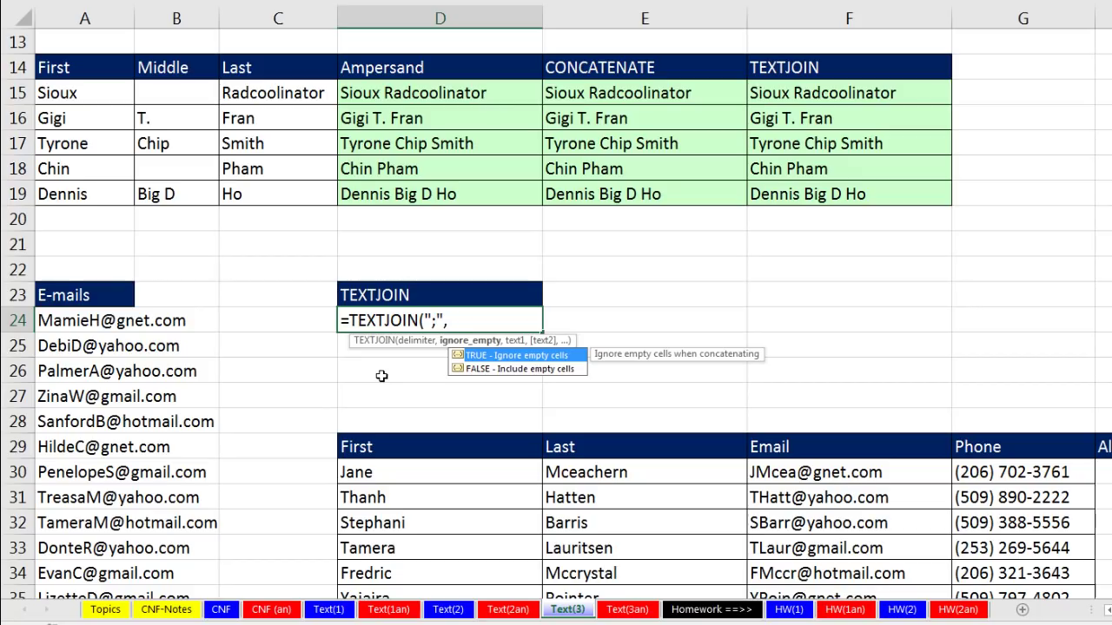
key("Tab")
type(",")
left_click(87, 323)
key("ctrl+shift+Down")
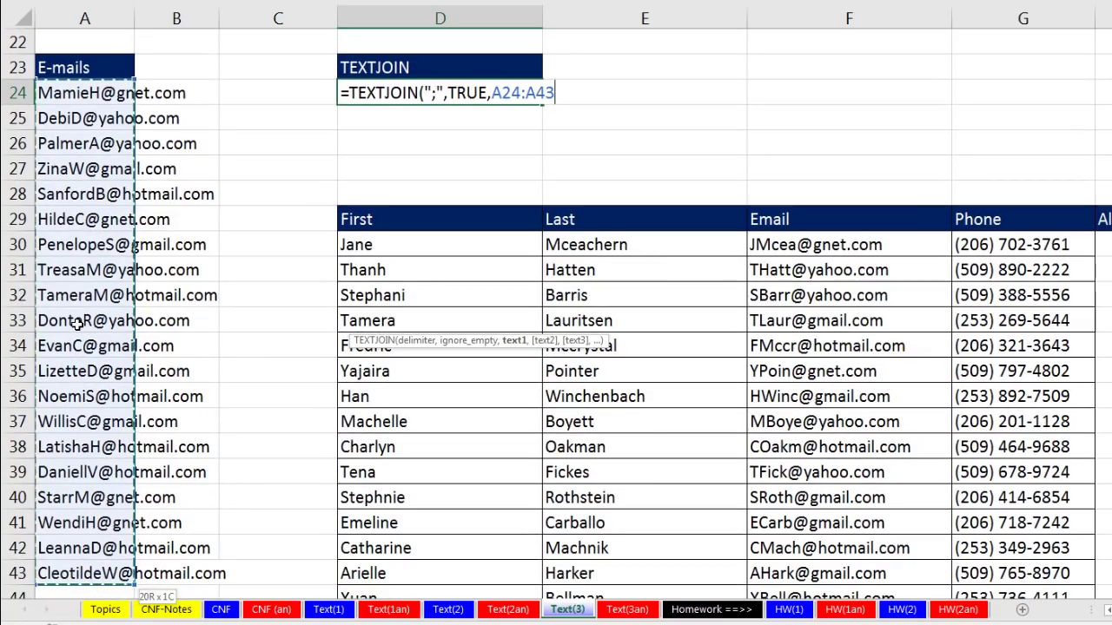
type(")")
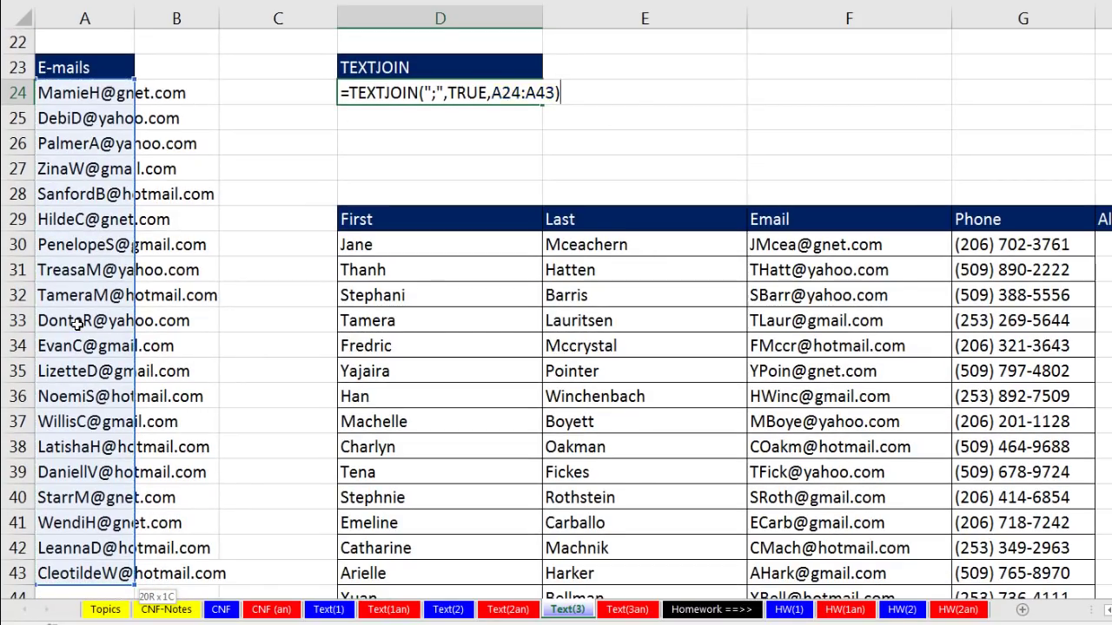
key("ctrl+Return")
scroll(105, 335, "up", 1)
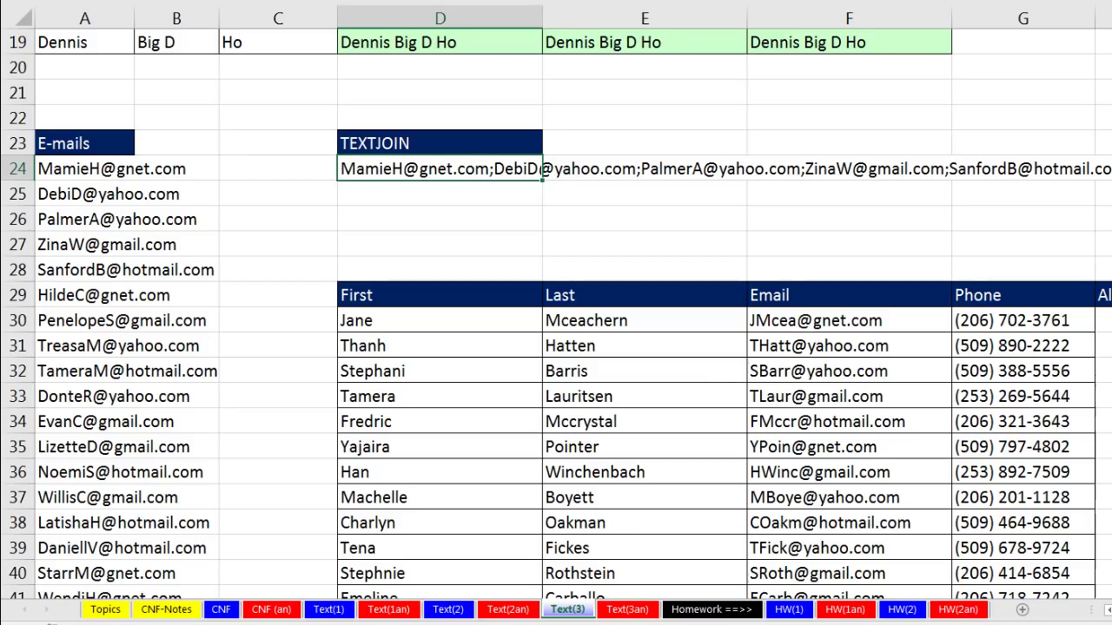
- Enter =TEXTJOIN(", ",TRUE,D30:G30) in H30 and fill it down the All in 1 Column
left_click(1103, 320)
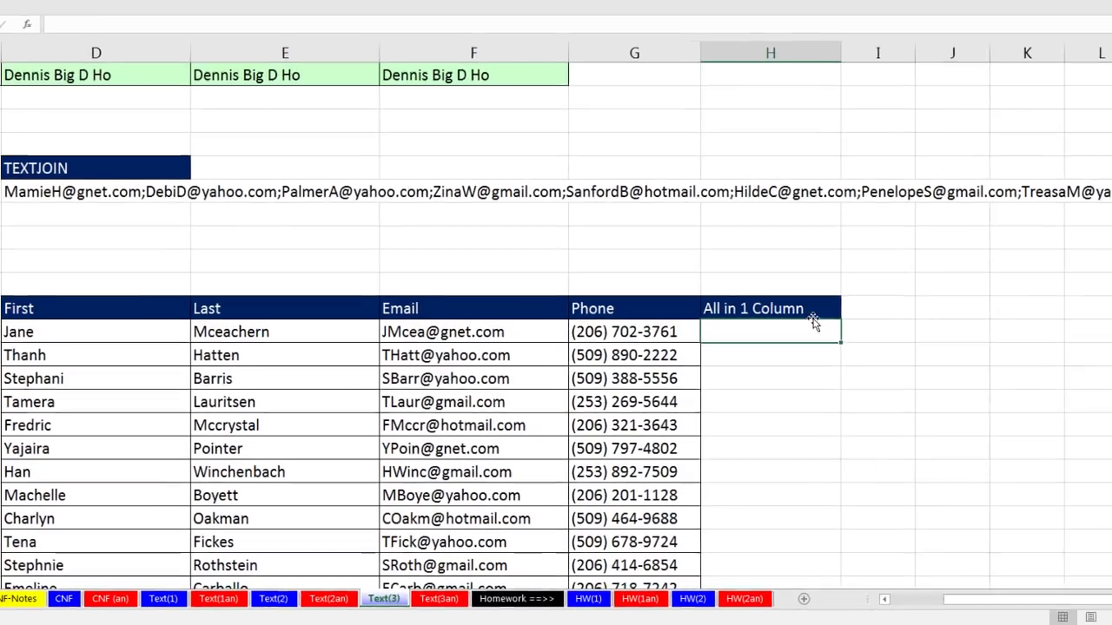
type("=text")
key("Down")
key("Tab")
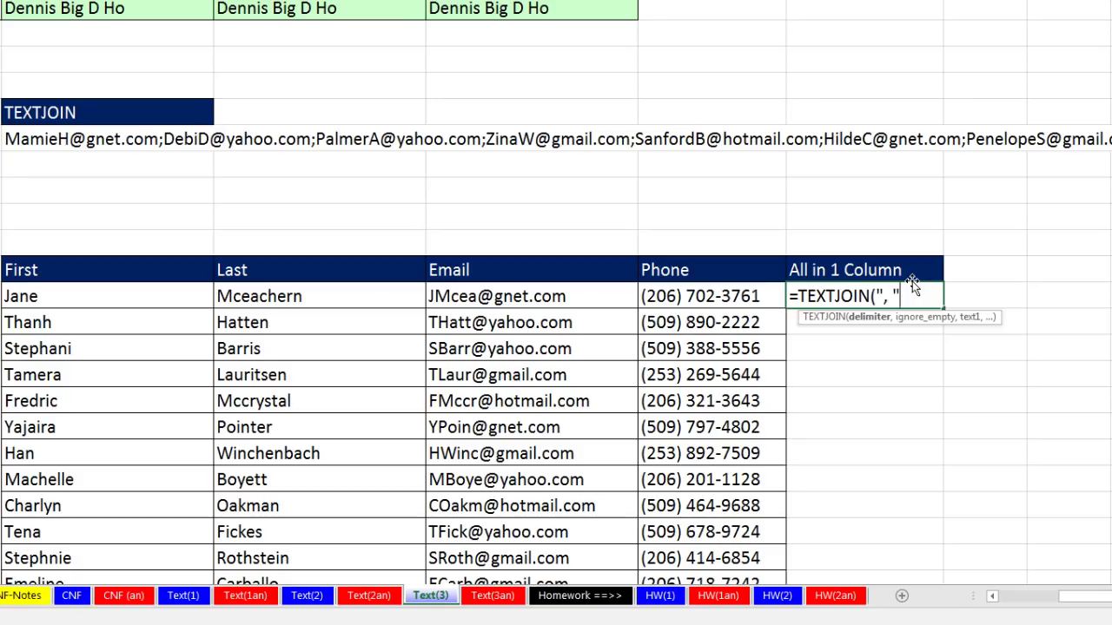
type("\", \",")
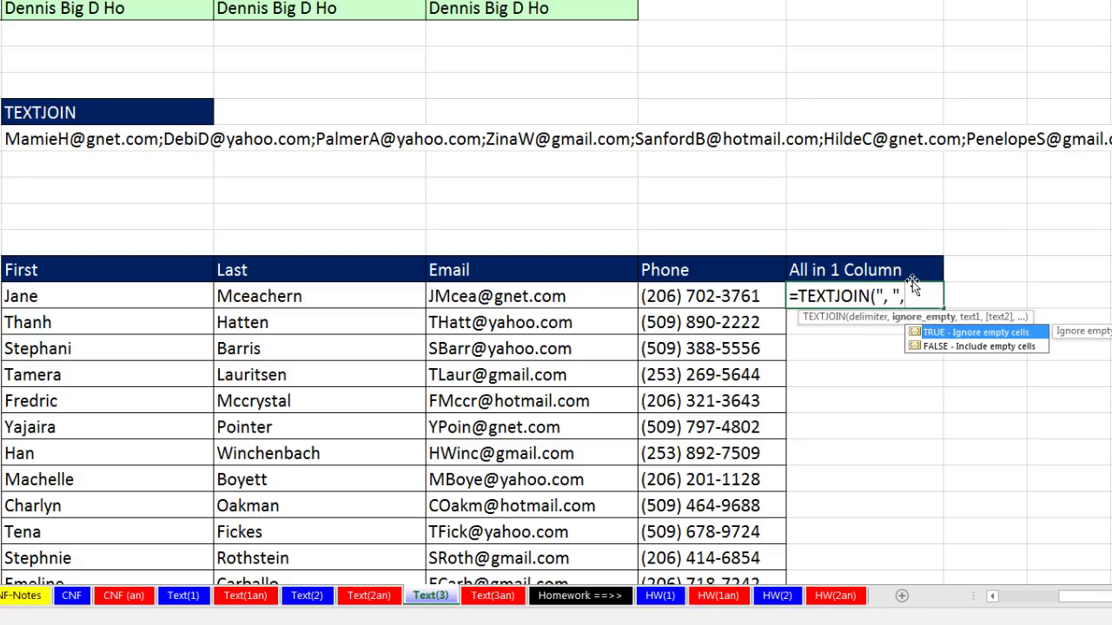
key("Tab")
type(",")
key("Left")
key("shift+Left")
key("shift+Left")
key("shift+Left")
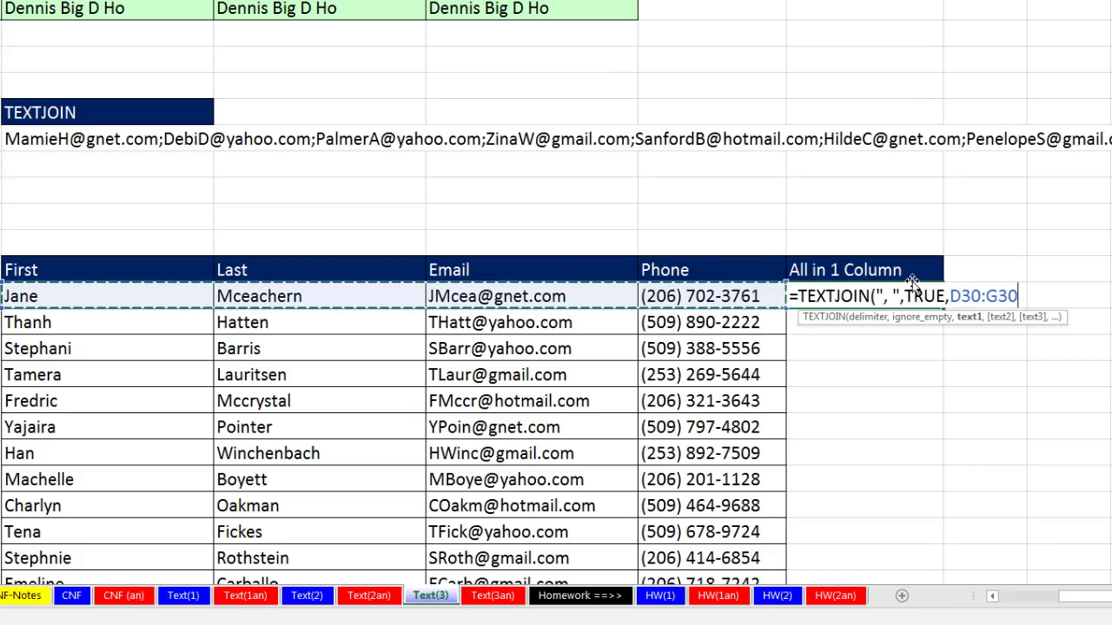
key("ctrl+Return")
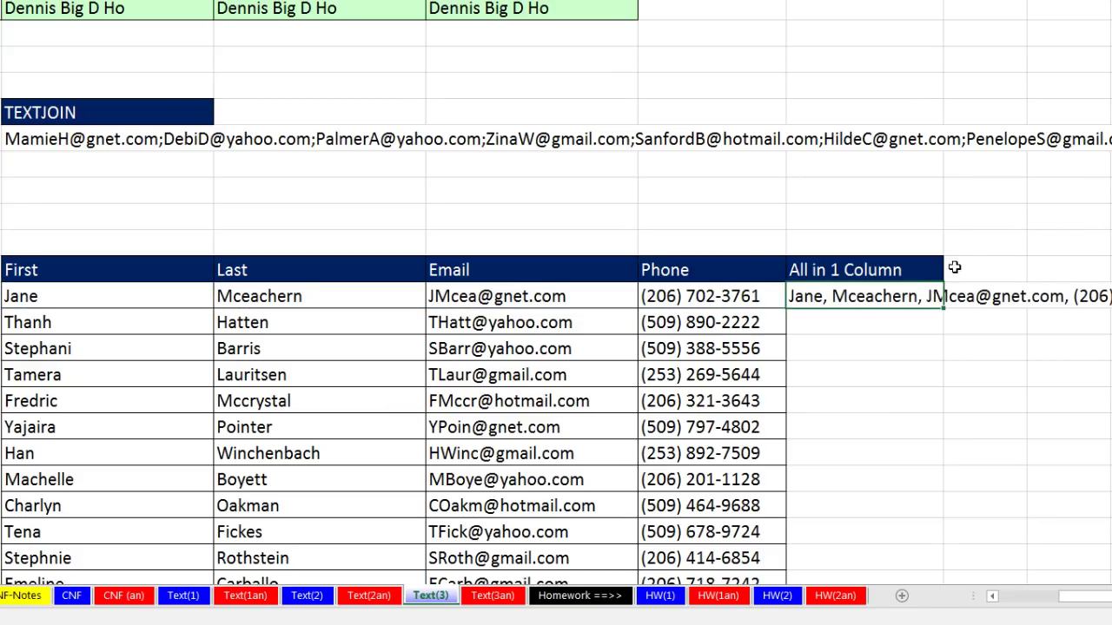
double_click(943, 310)
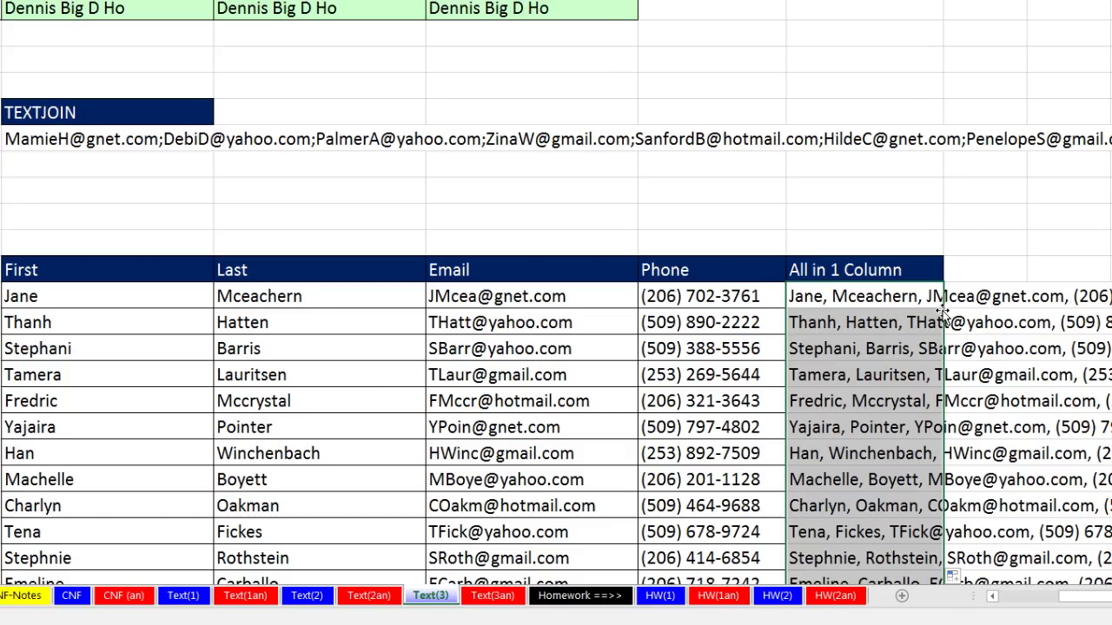
left_click(847, 292)
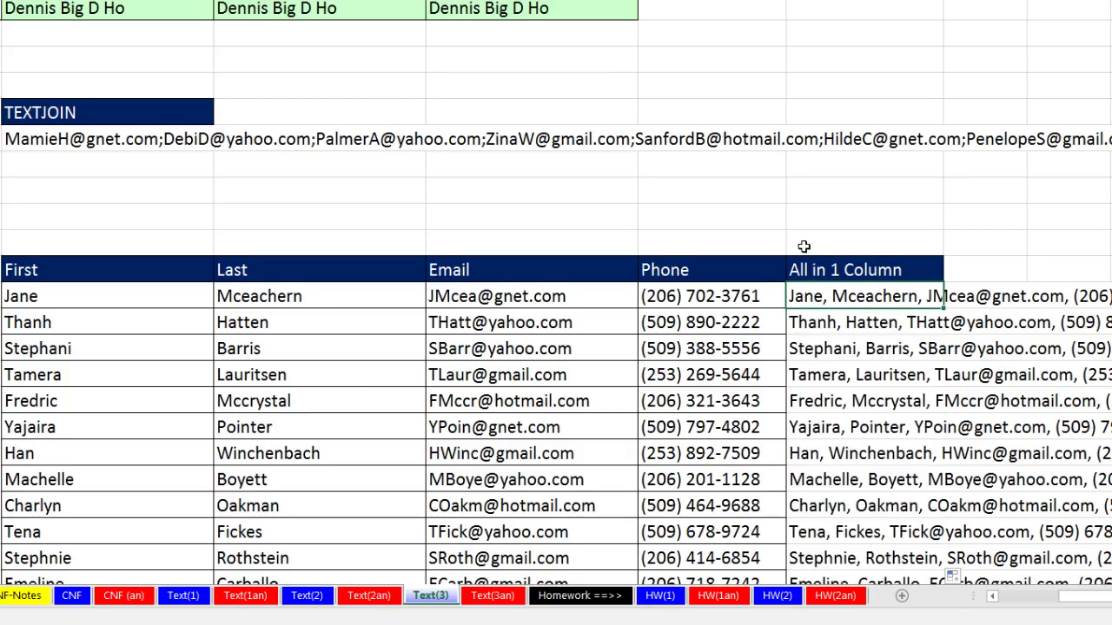
- Review the TEXTJOIN formula in F15 against the First, Middle and Last columns on the Text(3) sheet
scroll(795, 245, "up", 4)
double_click(541, 220)
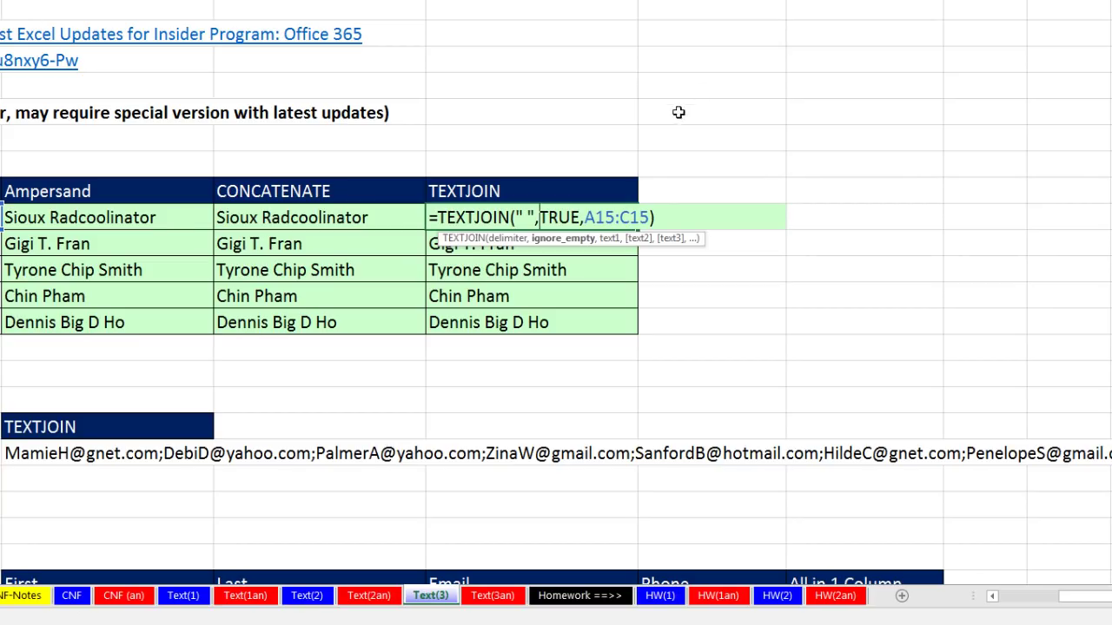
key("Escape")
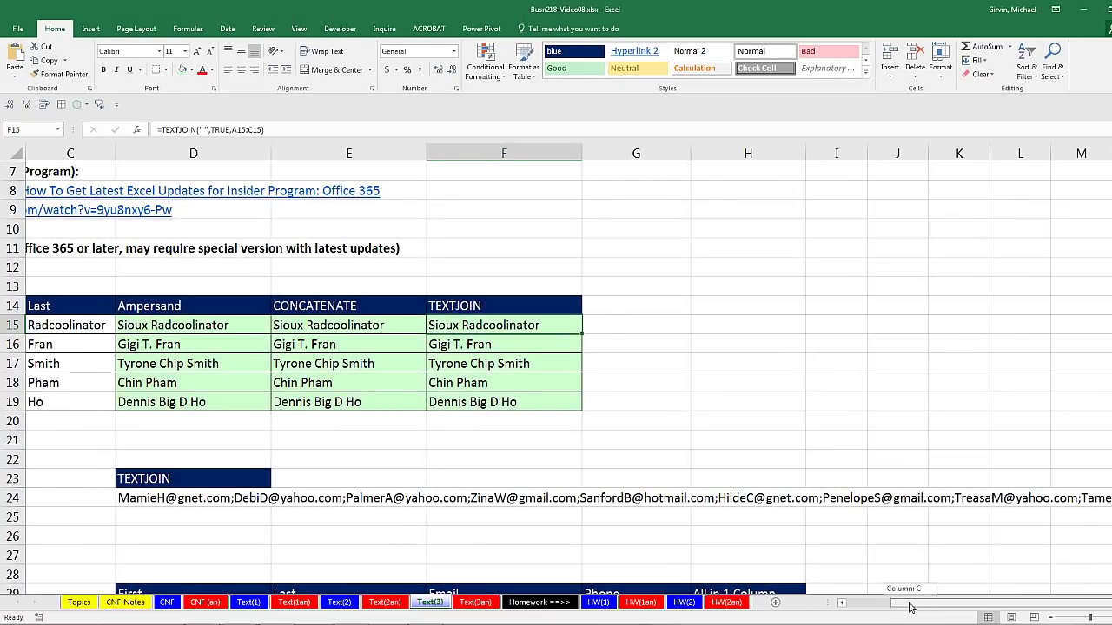
left_click_drag(964, 605, 898, 608)
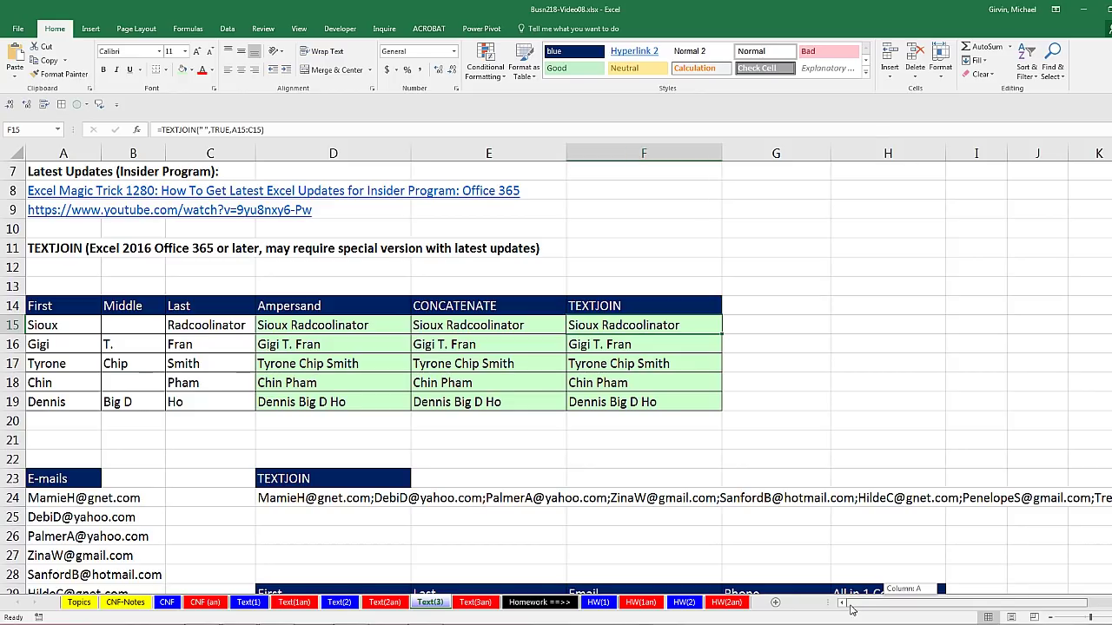
double_click(631, 324)
key("Escape")
- On the Text(2) sheet, review the appointment label formula in B5 that combines text with the TEXT function
left_click(338, 602)
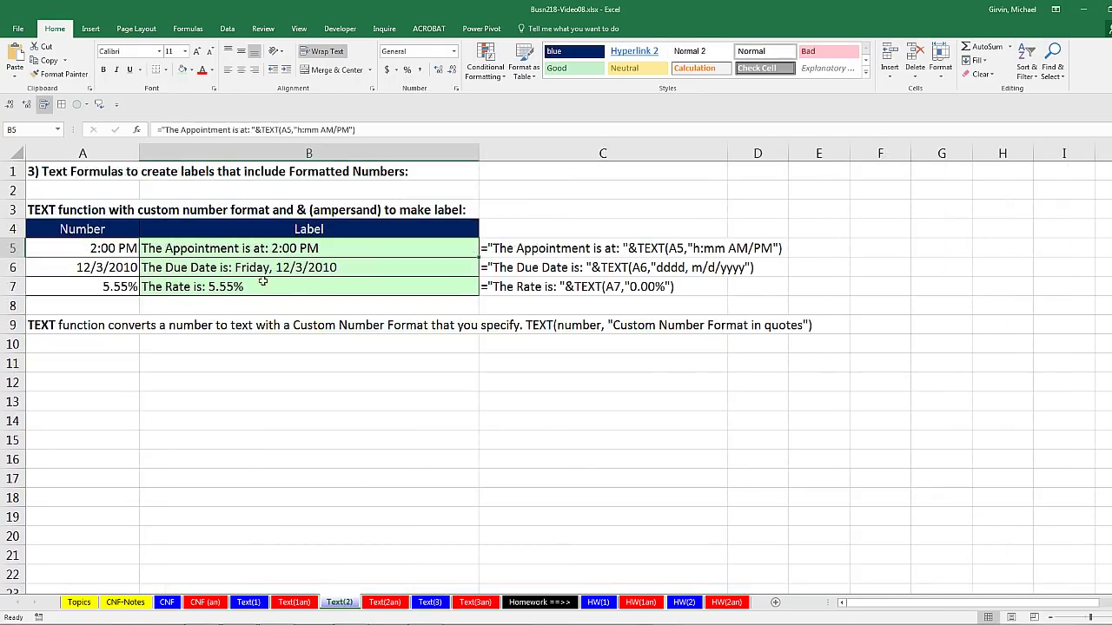
double_click(244, 251)
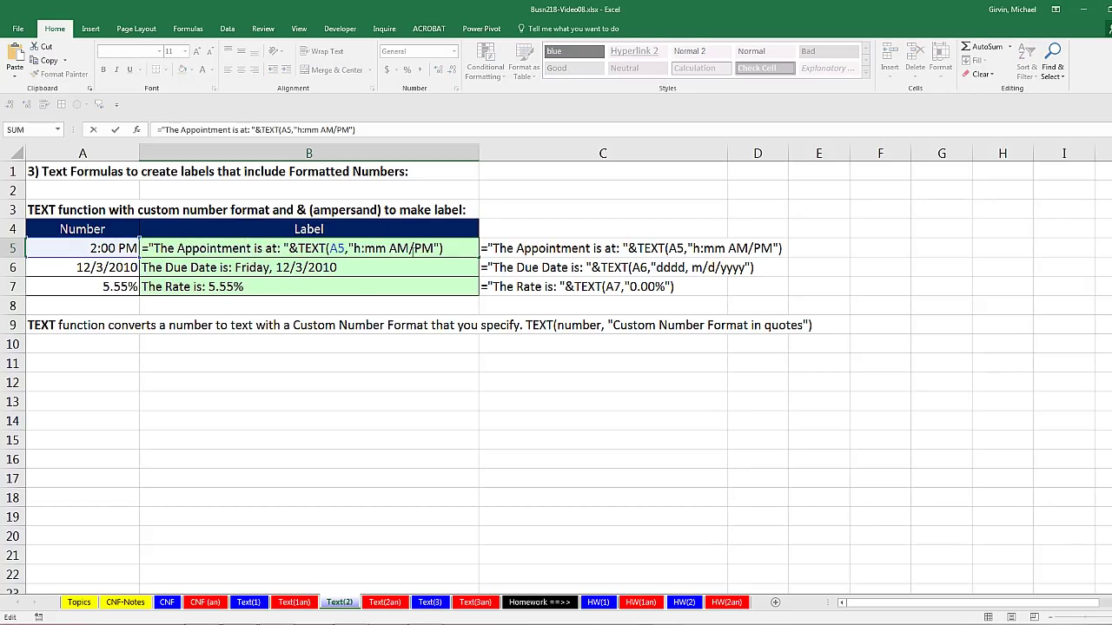
key("Escape")
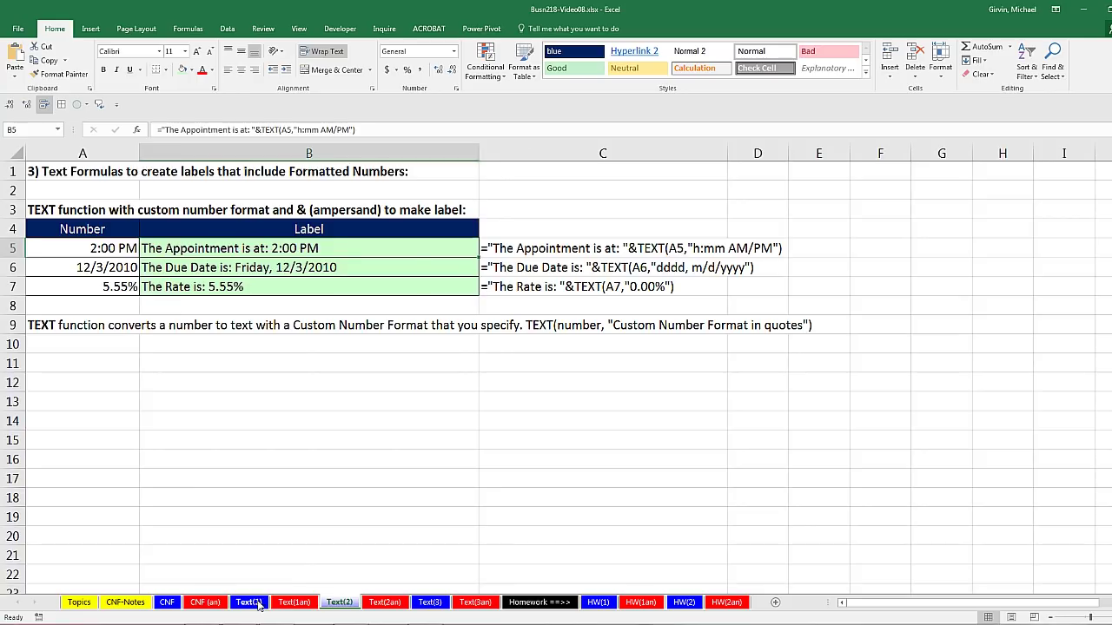
- On the Text(1) sheet, review the State, Zip and First Name extraction formulas in G22, H22 and I22
left_click(248, 602)
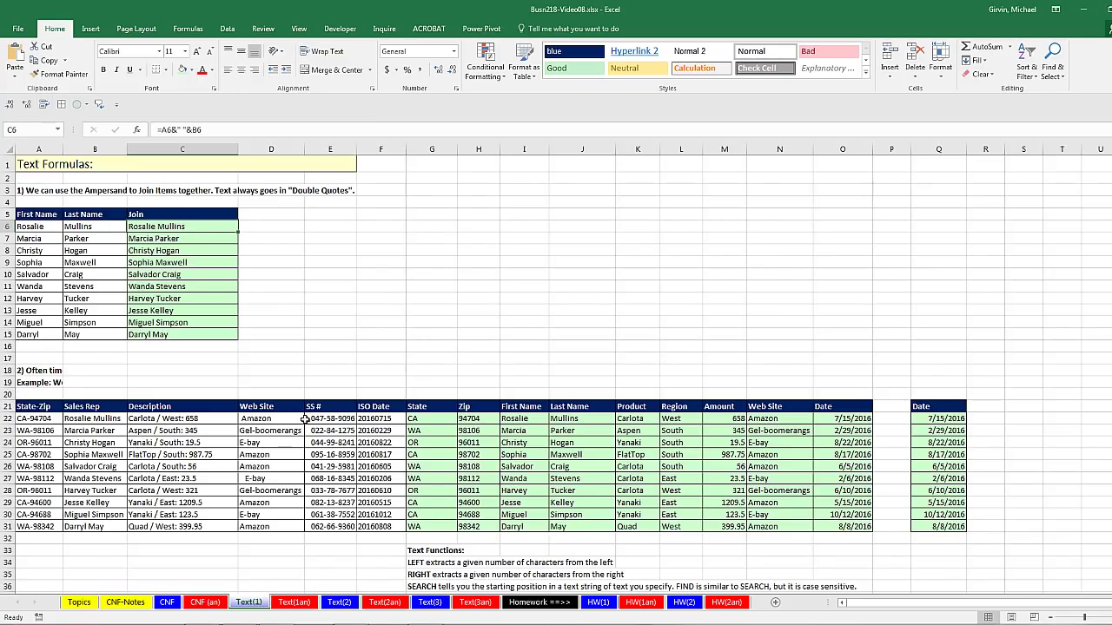
left_click(415, 419)
left_click(473, 419)
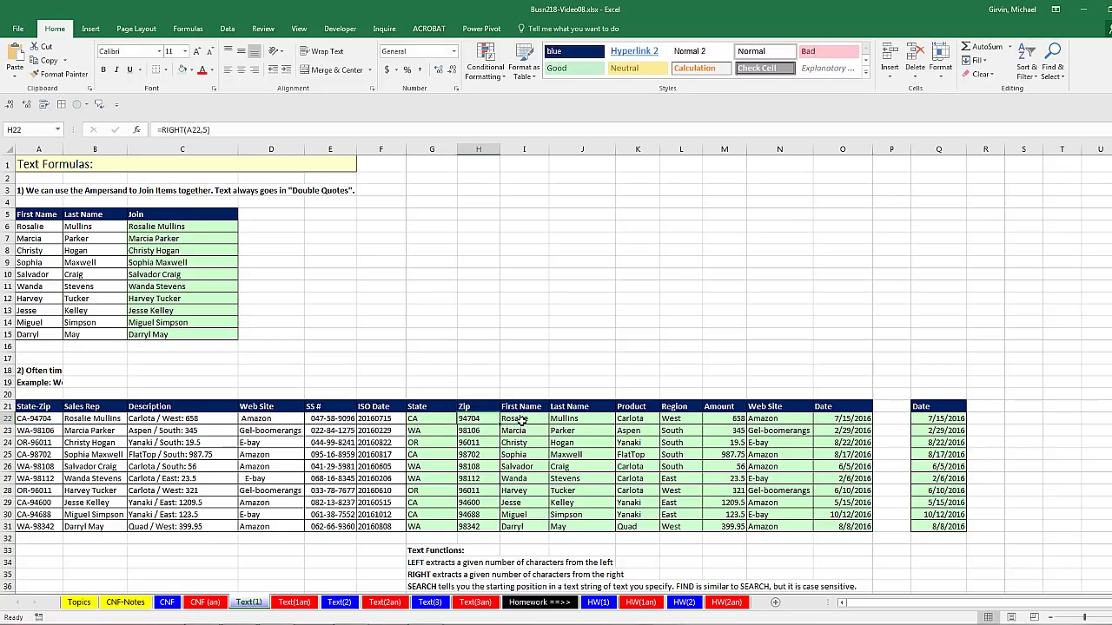
double_click(521, 421)
key("Escape")
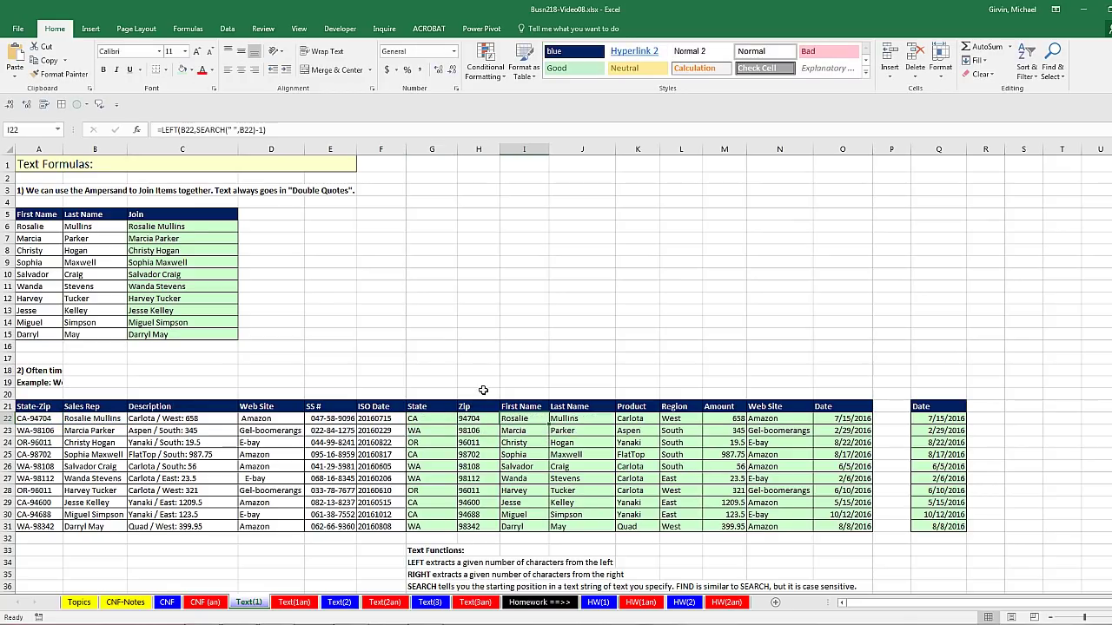